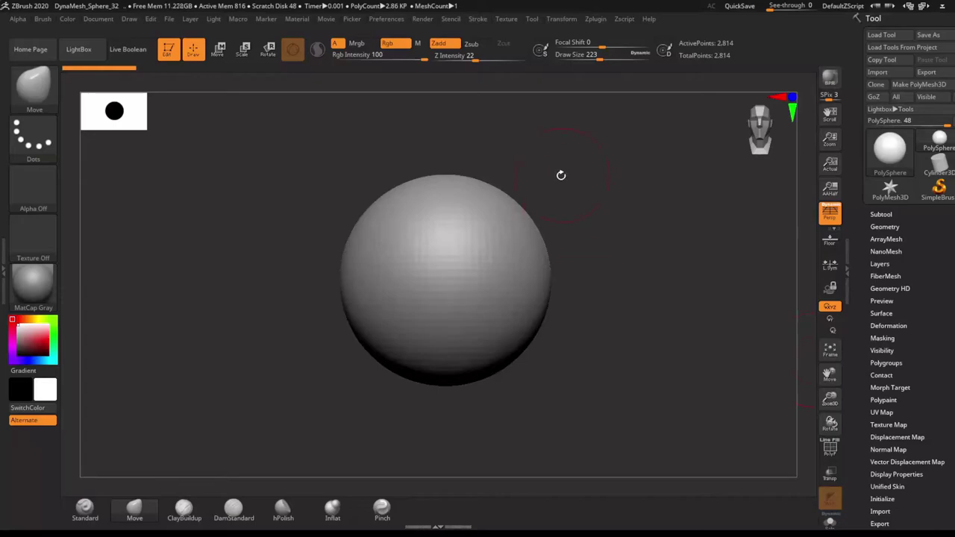
Pull the sphere into a forward muzzle bulge, shrinking the Move brush to 197.
{"action": "left_click_drag", "start_coordinate": [426, 277], "coordinate": [377, 314]}
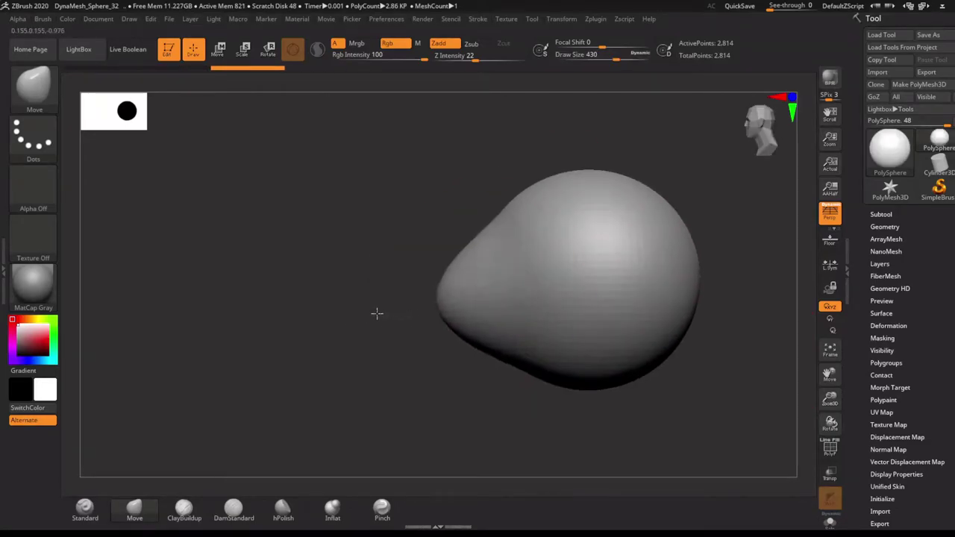
{"action": "key", "text": "s"}
{"action": "mouse_move", "coordinate": [448, 328]}
{"action": "left_mouse_down"}
{"action": "mouse_move", "coordinate": [439, 377]}
{"action": "mouse_move", "coordinate": [426, 330]}
{"action": "mouse_move", "coordinate": [448, 331]}
{"action": "left_mouse_up"}
{"action": "key", "text": "s"}
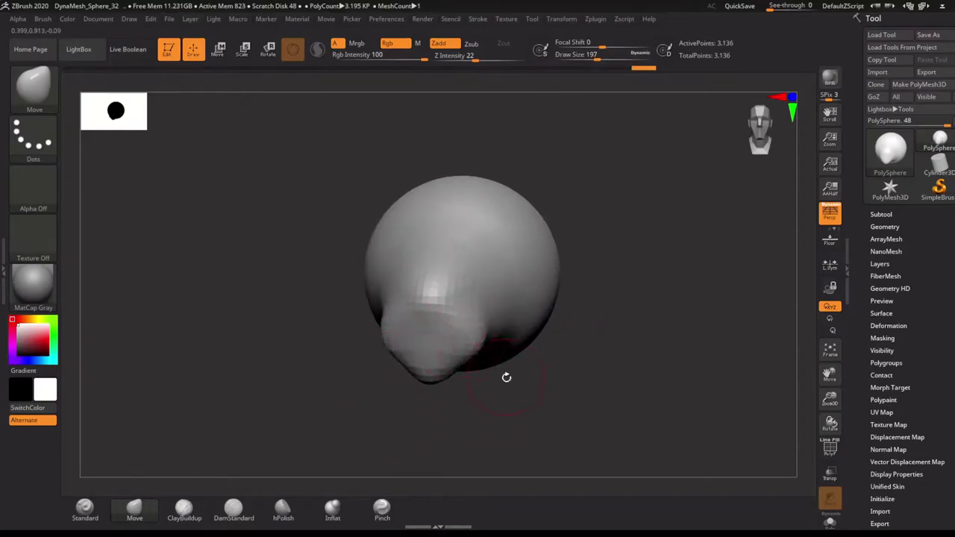
{"action": "mouse_move", "coordinate": [505, 375]}
{"action": "left_mouse_down"}
{"action": "mouse_move", "coordinate": [446, 284]}
{"action": "mouse_move", "coordinate": [518, 384]}
{"action": "mouse_move", "coordinate": [501, 324]}
{"action": "left_mouse_up"}
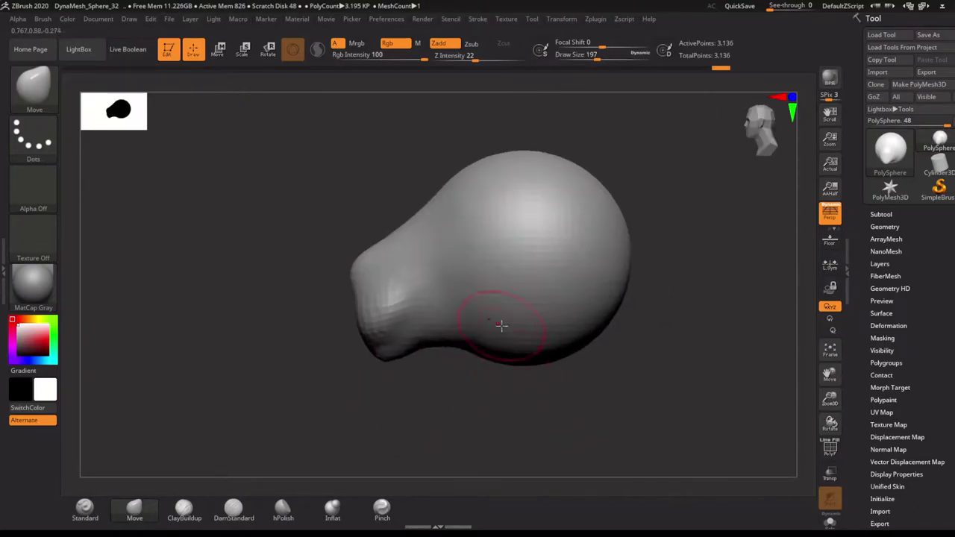
Push in and deepen two symmetrical eye sockets above the muzzle.
{"action": "key", "text": "w"}
{"action": "key", "text": "q"}
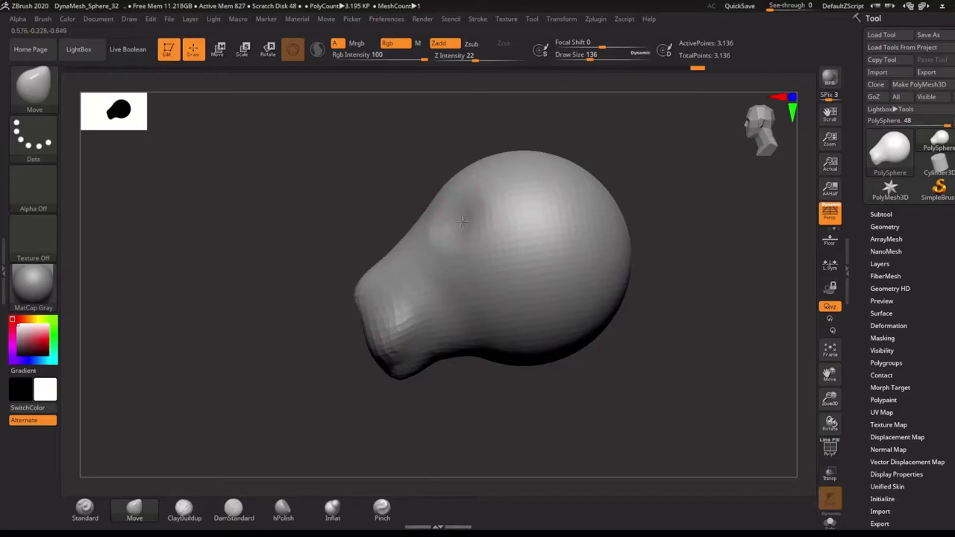
{"action": "mouse_move", "coordinate": [454, 203]}
{"action": "left_mouse_down"}
{"action": "mouse_move", "coordinate": [437, 214]}
{"action": "mouse_move", "coordinate": [448, 218]}
{"action": "left_mouse_up"}
{"action": "mouse_move", "coordinate": [560, 292]}
{"action": "left_mouse_down"}
{"action": "mouse_move", "coordinate": [522, 295]}
{"action": "mouse_move", "coordinate": [566, 298]}
{"action": "mouse_move", "coordinate": [485, 314]}
{"action": "mouse_move", "coordinate": [365, 276]}
{"action": "left_mouse_up"}
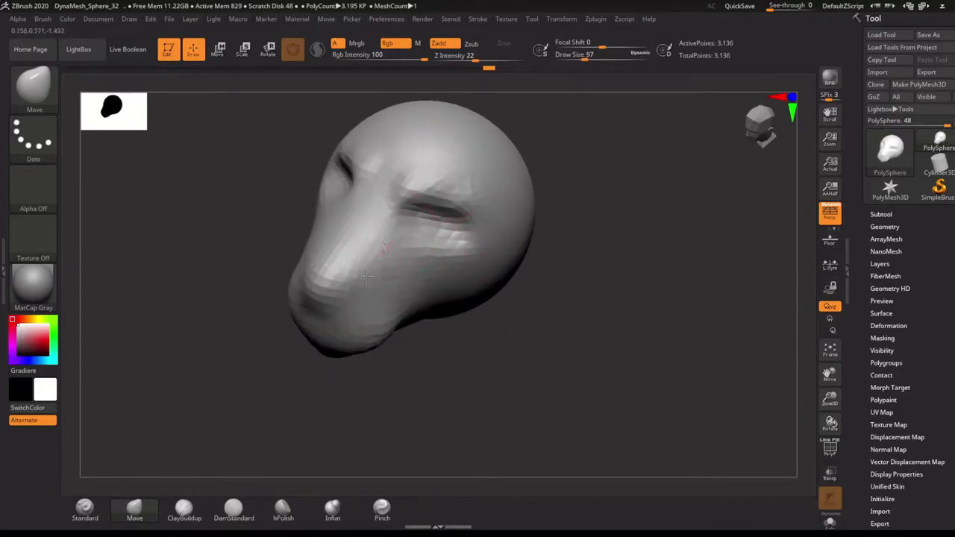
{"action": "mouse_move", "coordinate": [355, 285]}
{"action": "right_mouse_down"}
{"action": "mouse_move", "coordinate": [363, 358]}
{"action": "mouse_move", "coordinate": [307, 321]}
{"action": "mouse_move", "coordinate": [330, 284]}
{"action": "right_mouse_up"}
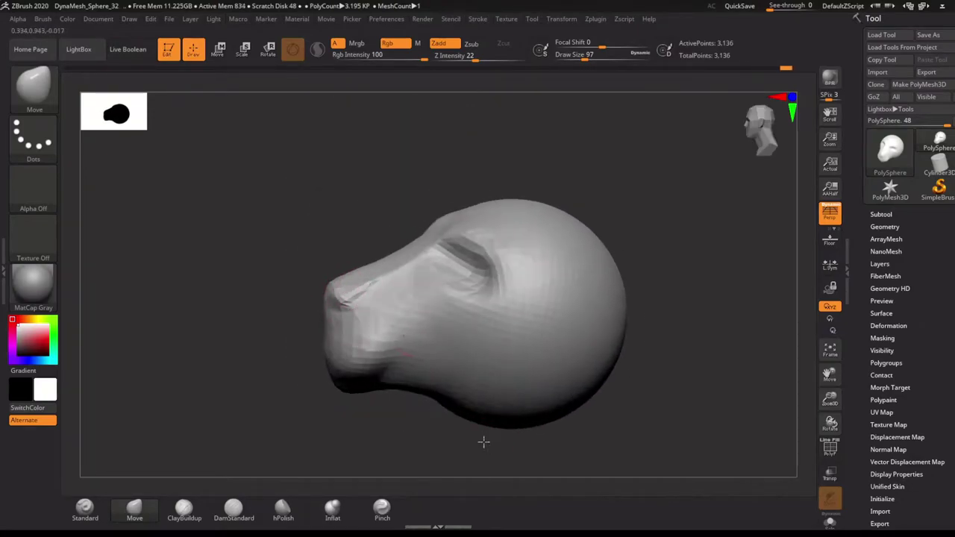
{"action": "right_click_drag", "start_coordinate": [486, 441], "coordinate": [400, 334]}
{"action": "mouse_move", "coordinate": [458, 330]}
{"action": "right_mouse_down"}
{"action": "mouse_move", "coordinate": [394, 270]}
{"action": "mouse_move", "coordinate": [426, 319]}
{"action": "right_mouse_up"}
{"action": "right_click_drag", "start_coordinate": [401, 256], "coordinate": [443, 252], "text": "alt"}
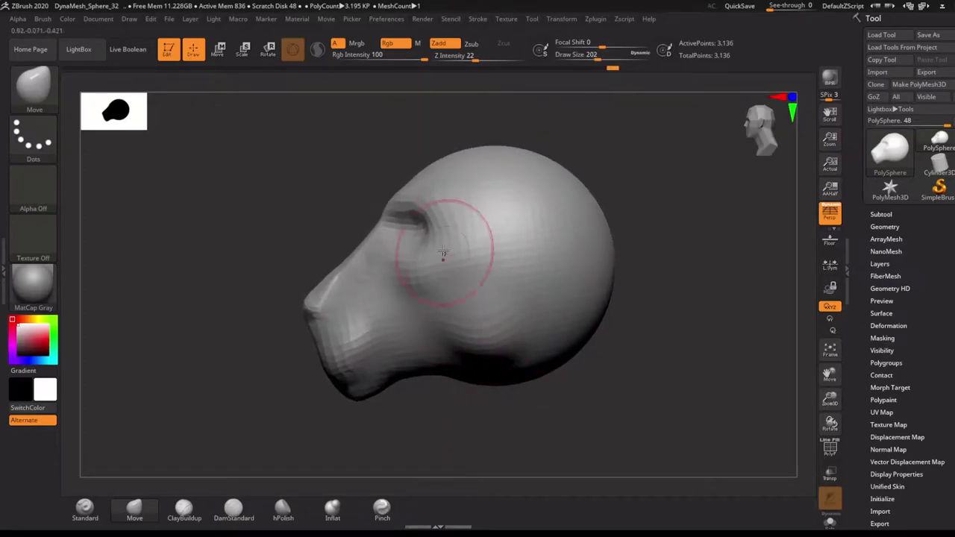
{"action": "mouse_move", "coordinate": [336, 200]}
{"action": "right_mouse_down"}
{"action": "mouse_move", "coordinate": [388, 158]}
{"action": "mouse_move", "coordinate": [452, 181]}
{"action": "mouse_move", "coordinate": [612, 207]}
{"action": "mouse_move", "coordinate": [473, 239]}
{"action": "right_mouse_up"}
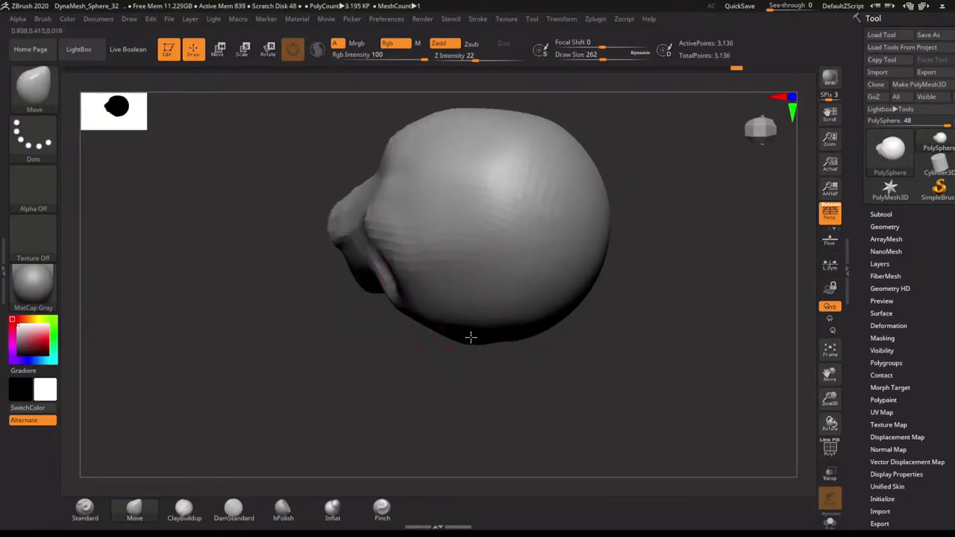
{"action": "mouse_move", "coordinate": [473, 335]}
{"action": "right_mouse_down"}
{"action": "mouse_move", "coordinate": [617, 257]}
{"action": "mouse_move", "coordinate": [539, 207]}
{"action": "mouse_move", "coordinate": [202, 336]}
{"action": "mouse_move", "coordinate": [607, 276]}
{"action": "mouse_move", "coordinate": [490, 363]}
{"action": "mouse_move", "coordinate": [450, 352]}
{"action": "mouse_move", "coordinate": [431, 155]}
{"action": "right_mouse_up"}
{"action": "mouse_move", "coordinate": [205, 340]}
{"action": "right_mouse_down"}
{"action": "mouse_move", "coordinate": [217, 388]}
{"action": "mouse_move", "coordinate": [380, 401]}
{"action": "mouse_move", "coordinate": [523, 279]}
{"action": "mouse_move", "coordinate": [463, 232]}
{"action": "mouse_move", "coordinate": [552, 346]}
{"action": "mouse_move", "coordinate": [554, 213]}
{"action": "mouse_move", "coordinate": [544, 298]}
{"action": "mouse_move", "coordinate": [477, 254]}
{"action": "right_mouse_up"}
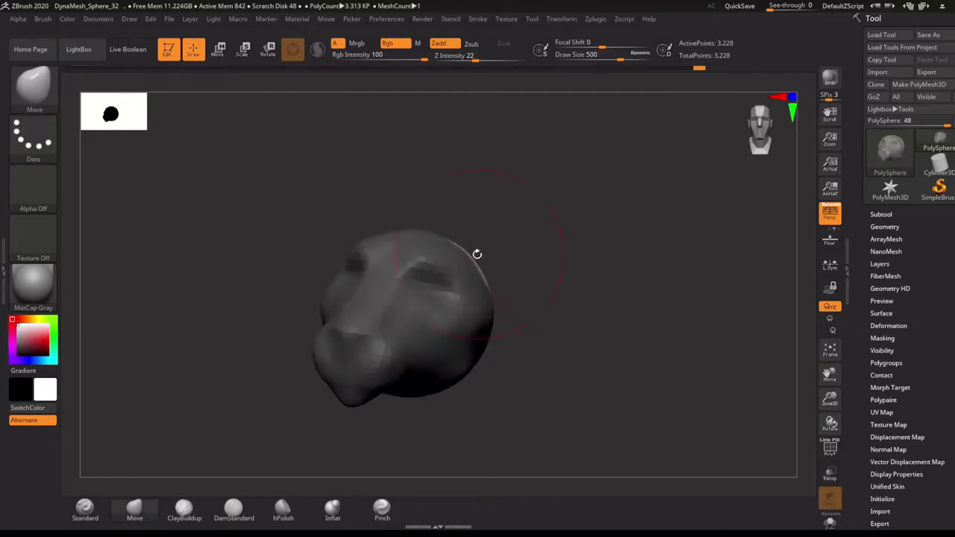
Shrink the Move brush and pull two pointed ears up from the head.
{"action": "right_click_drag", "start_coordinate": [521, 227], "coordinate": [635, 284]}
{"action": "key", "text": "s"}
{"action": "right_click_drag", "start_coordinate": [518, 256], "coordinate": [503, 234]}
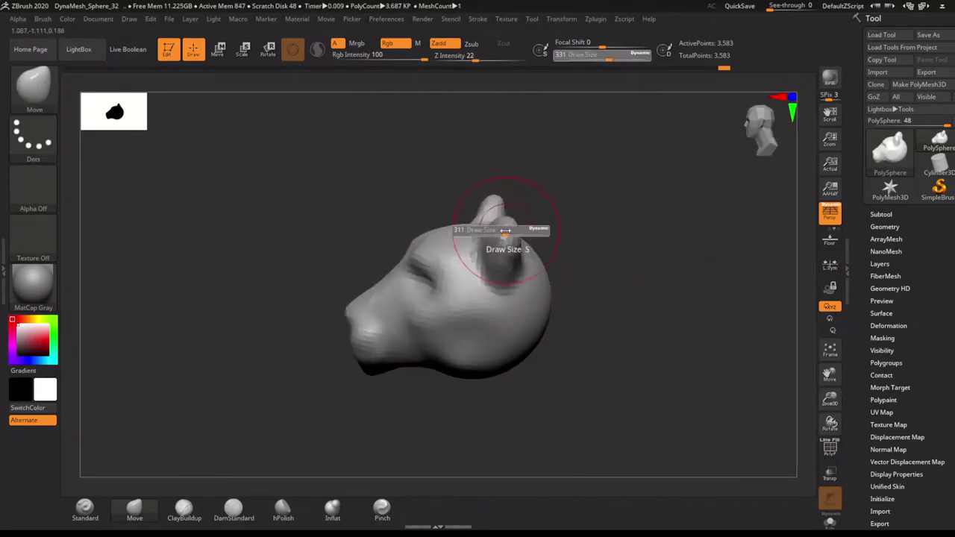
{"action": "left_click_drag", "start_coordinate": [503, 235], "coordinate": [515, 237]}
{"action": "mouse_move", "coordinate": [515, 237]}
{"action": "right_mouse_down"}
{"action": "mouse_move", "coordinate": [448, 239]}
{"action": "mouse_move", "coordinate": [496, 236]}
{"action": "mouse_move", "coordinate": [515, 160]}
{"action": "right_mouse_up"}
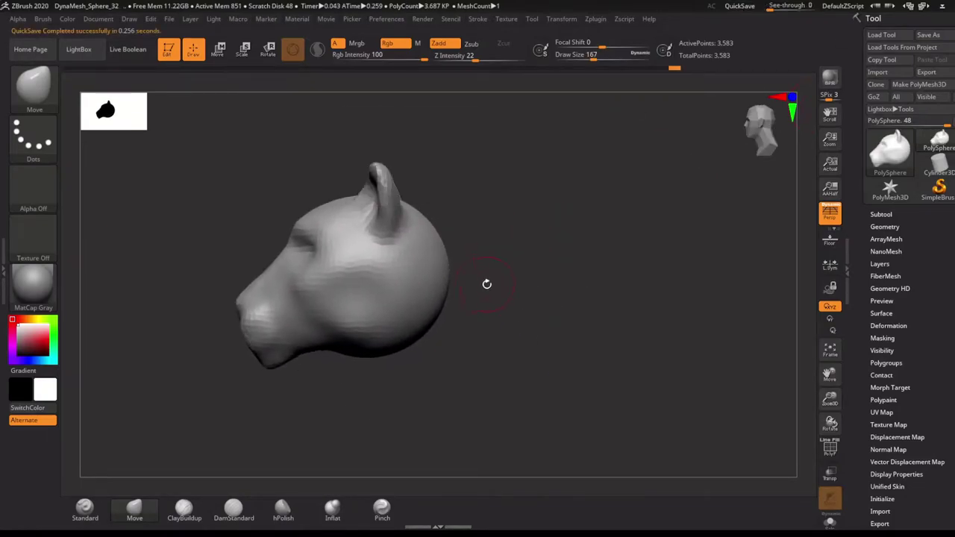
Mask the head leaving the jaw free, stretch out a thick neck, then clear the mask.
{"action": "mouse_move", "coordinate": [488, 283]}
{"action": "right_mouse_down", "text": "shift"}
{"action": "mouse_move", "coordinate": [448, 304]}
{"action": "mouse_move", "coordinate": [480, 311]}
{"action": "mouse_move", "coordinate": [548, 356]}
{"action": "mouse_move", "coordinate": [522, 336]}
{"action": "mouse_move", "coordinate": [532, 352]}
{"action": "right_mouse_up", "text": "shift"}
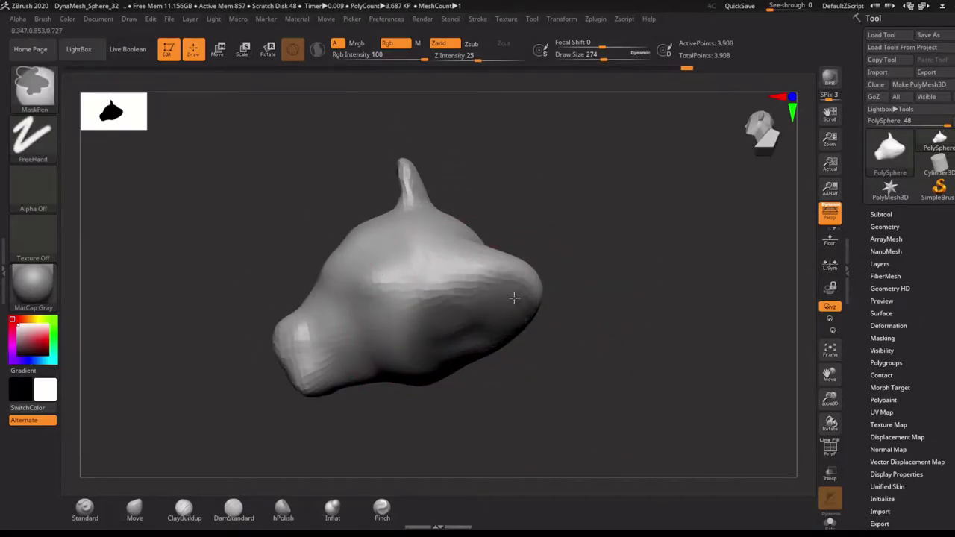
{"action": "left_click", "coordinate": [609, 348], "text": "ctrl"}
{"action": "right_click_drag", "start_coordinate": [622, 294], "coordinate": [532, 350]}
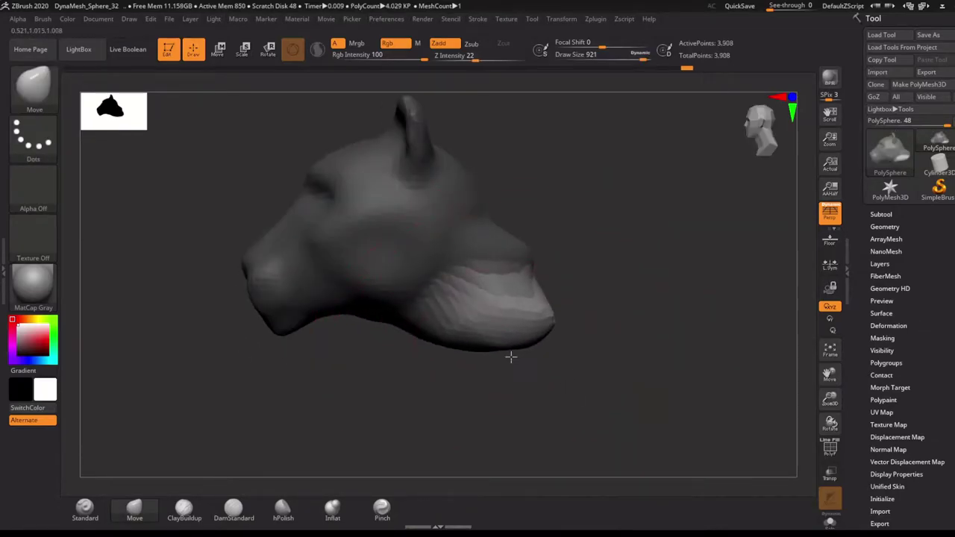
{"action": "left_click_drag", "start_coordinate": [558, 309], "coordinate": [571, 279], "text": "ctrl"}
{"action": "right_click_drag", "start_coordinate": [572, 279], "coordinate": [547, 277]}
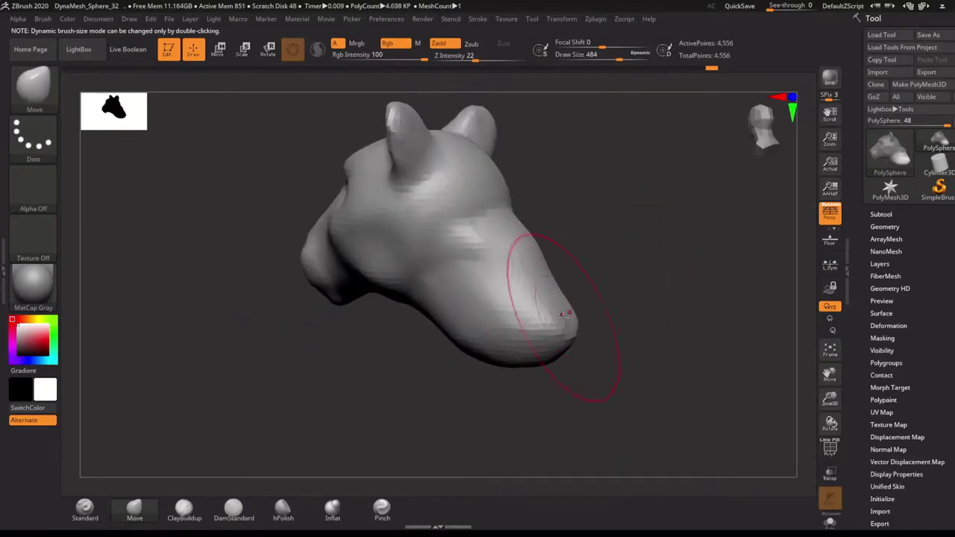
{"action": "right_click_drag", "start_coordinate": [565, 317], "coordinate": [575, 276]}
{"action": "mouse_move", "coordinate": [512, 277]}
{"action": "right_mouse_down"}
{"action": "mouse_move", "coordinate": [512, 241]}
{"action": "mouse_move", "coordinate": [468, 313]}
{"action": "right_mouse_up"}
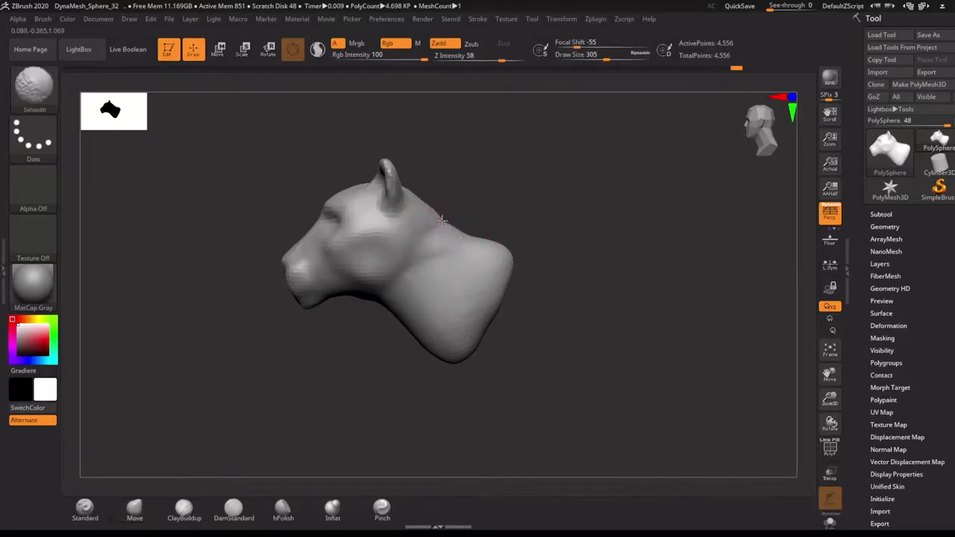
{"action": "right_click_drag", "start_coordinate": [441, 227], "coordinate": [485, 295]}
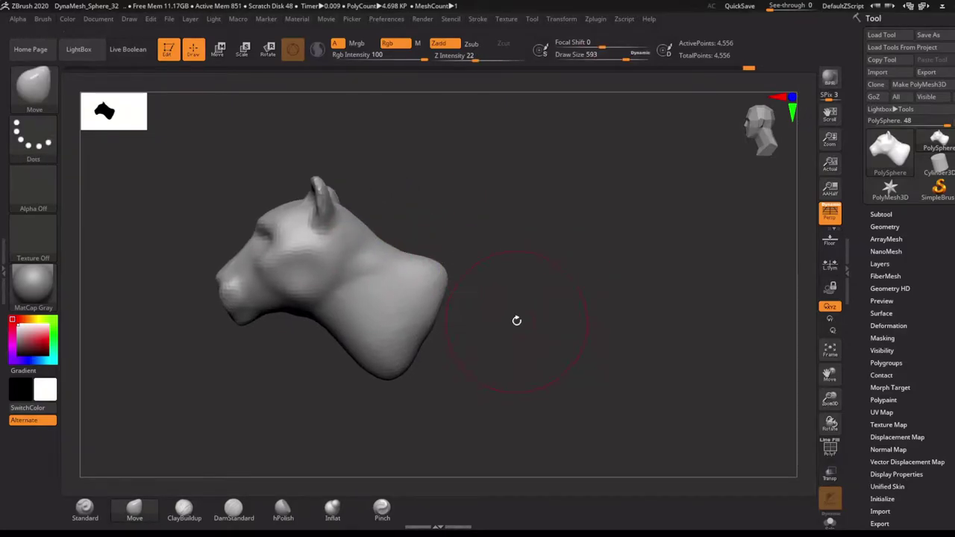
{"action": "mouse_move", "coordinate": [433, 348]}
{"action": "right_mouse_down"}
{"action": "mouse_move", "coordinate": [450, 324]}
{"action": "mouse_move", "coordinate": [426, 309]}
{"action": "mouse_move", "coordinate": [463, 372]}
{"action": "mouse_move", "coordinate": [438, 363]}
{"action": "mouse_move", "coordinate": [433, 383]}
{"action": "right_mouse_up"}
{"action": "mouse_move", "coordinate": [433, 384]}
{"action": "left_mouse_down"}
{"action": "mouse_move", "coordinate": [486, 346]}
{"action": "mouse_move", "coordinate": [739, 369]}
{"action": "mouse_move", "coordinate": [709, 283]}
{"action": "left_mouse_up"}
Pull the back out into a long body and frame the whole creature with F.
{"action": "mouse_move", "coordinate": [612, 331]}
{"action": "left_mouse_down"}
{"action": "mouse_move", "coordinate": [721, 279]}
{"action": "mouse_move", "coordinate": [612, 293]}
{"action": "left_mouse_up"}
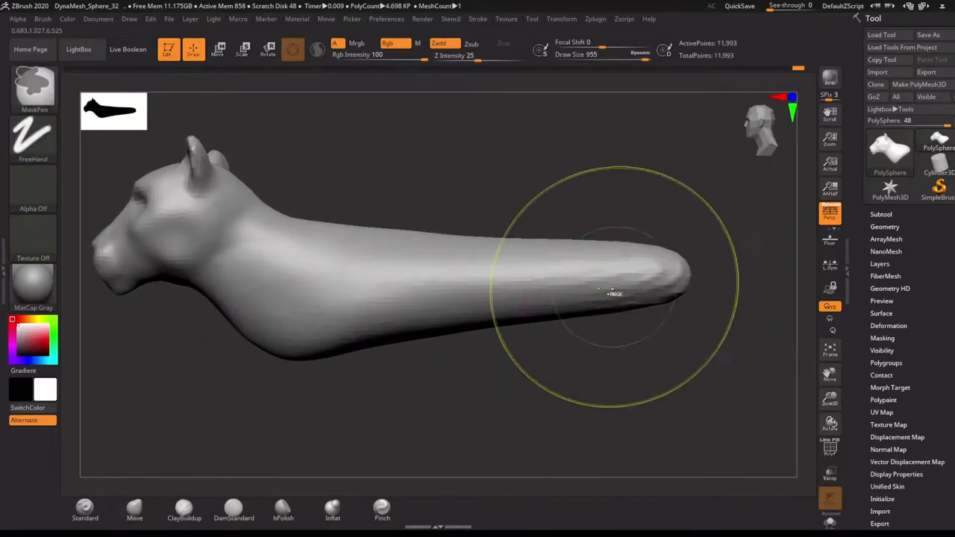
{"action": "mouse_move", "coordinate": [578, 289]}
{"action": "right_mouse_down"}
{"action": "mouse_move", "coordinate": [554, 366]}
{"action": "mouse_move", "coordinate": [510, 275]}
{"action": "right_mouse_up"}
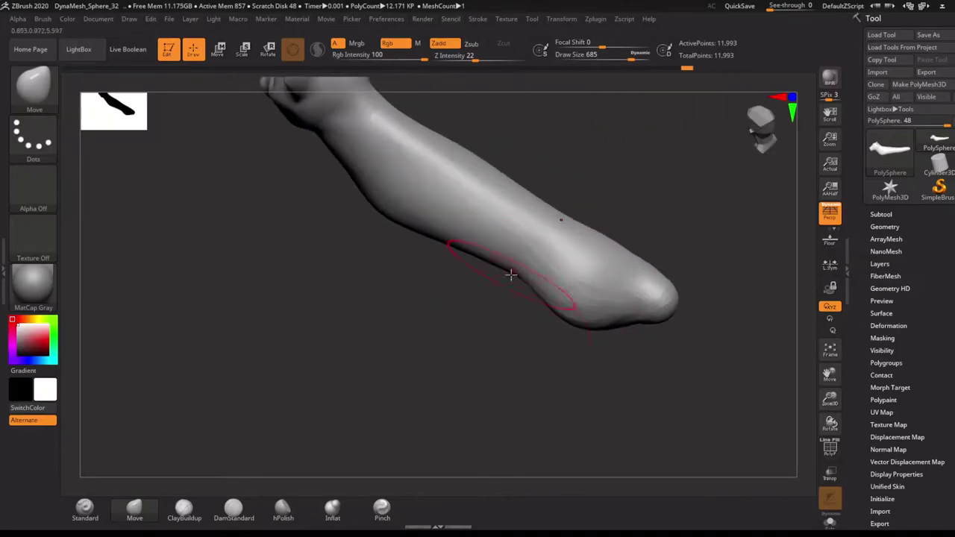
{"action": "key", "text": "f"}
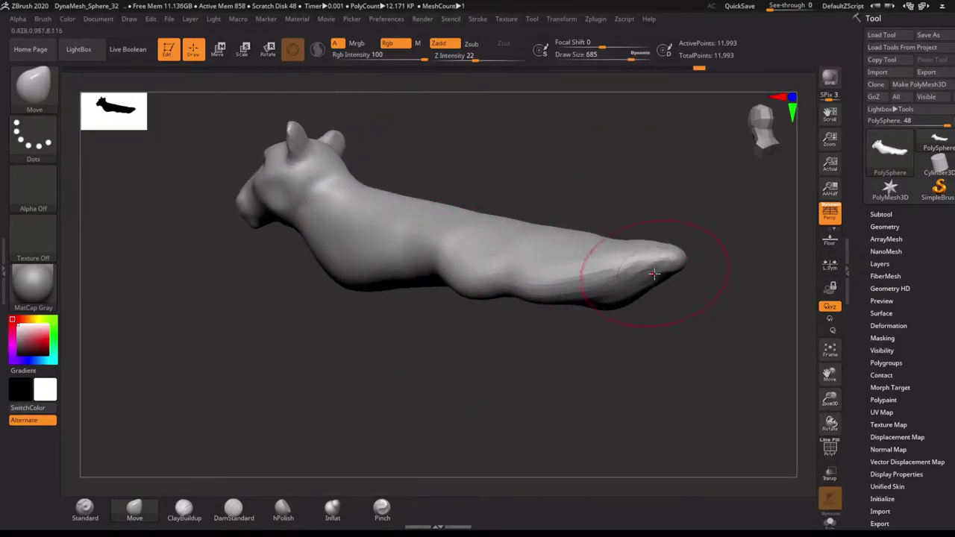
{"action": "mouse_move", "coordinate": [653, 274]}
{"action": "right_mouse_down"}
{"action": "mouse_move", "coordinate": [639, 252]}
{"action": "mouse_move", "coordinate": [663, 431]}
{"action": "mouse_move", "coordinate": [575, 331]}
{"action": "mouse_move", "coordinate": [589, 298]}
{"action": "mouse_move", "coordinate": [505, 335]}
{"action": "mouse_move", "coordinate": [514, 264]}
{"action": "mouse_move", "coordinate": [526, 292]}
{"action": "mouse_move", "coordinate": [588, 328]}
{"action": "mouse_move", "coordinate": [572, 271]}
{"action": "right_mouse_up"}
Smooth the body's underside and re-DynaMesh it to 19,559 points.
{"action": "mouse_move", "coordinate": [316, 356]}
{"action": "right_mouse_down", "text": "shift"}
{"action": "mouse_move", "coordinate": [399, 301]}
{"action": "mouse_move", "coordinate": [232, 329]}
{"action": "mouse_move", "coordinate": [467, 366]}
{"action": "right_mouse_up", "text": "shift"}
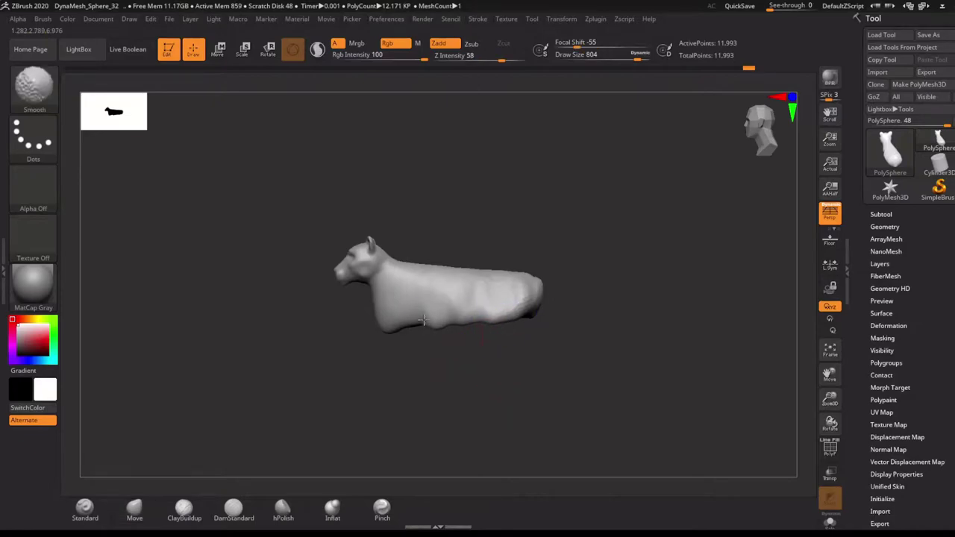
{"action": "left_click_drag", "start_coordinate": [495, 331], "coordinate": [388, 317], "text": "shift"}
{"action": "key", "text": "ctrl"}
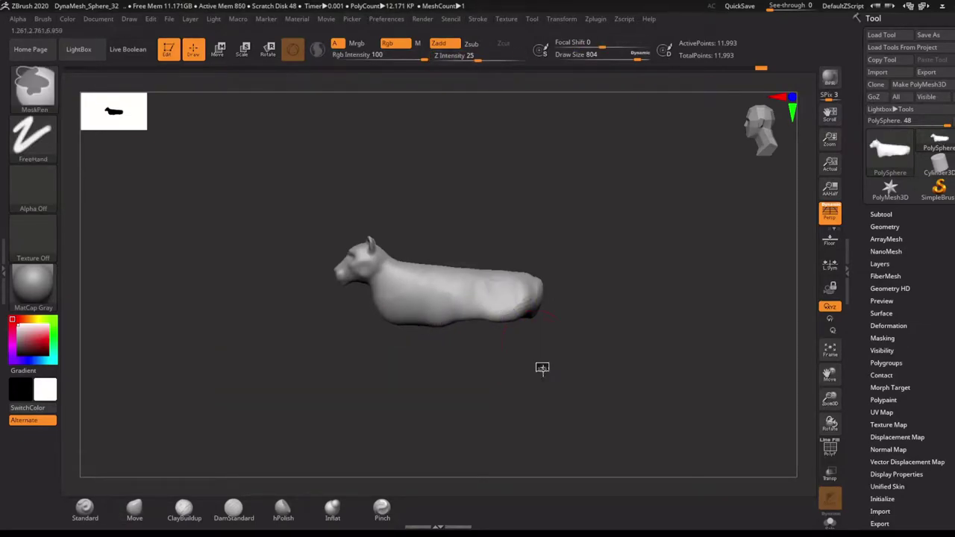
{"action": "left_click_drag", "start_coordinate": [543, 368], "coordinate": [455, 281], "text": "ctrl"}
{"action": "mouse_move", "coordinate": [477, 294]}
{"action": "right_mouse_down"}
{"action": "mouse_move", "coordinate": [523, 328]}
{"action": "mouse_move", "coordinate": [507, 346]}
{"action": "mouse_move", "coordinate": [538, 353]}
{"action": "right_mouse_up"}
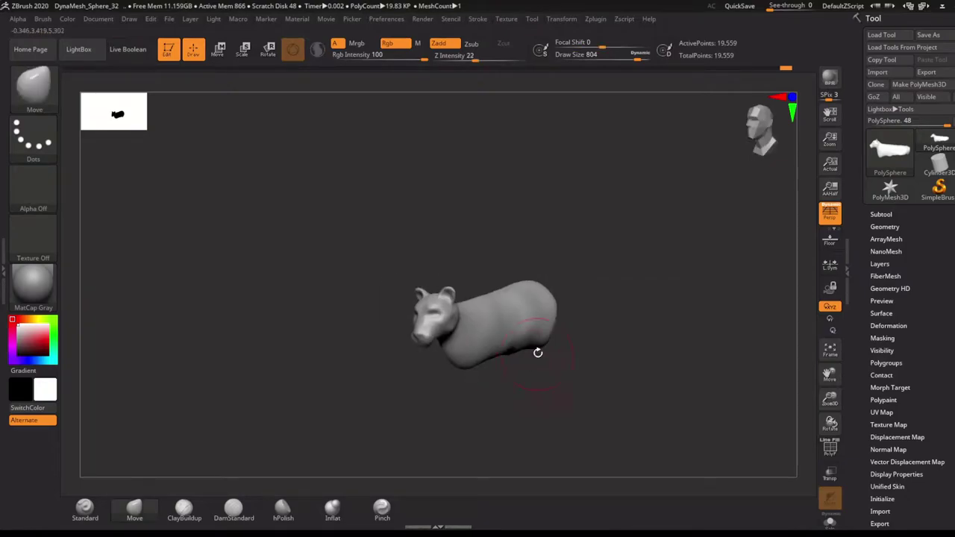
Lower Z Intensity to 14 and select the ClayBuildup brush for the torso sides.
{"action": "mouse_move", "coordinate": [482, 367]}
{"action": "right_mouse_down"}
{"action": "mouse_move", "coordinate": [503, 365]}
{"action": "mouse_move", "coordinate": [545, 397]}
{"action": "mouse_move", "coordinate": [497, 341]}
{"action": "mouse_move", "coordinate": [585, 363]}
{"action": "mouse_move", "coordinate": [579, 312]}
{"action": "mouse_move", "coordinate": [625, 320]}
{"action": "mouse_move", "coordinate": [473, 369]}
{"action": "mouse_move", "coordinate": [482, 314]}
{"action": "mouse_move", "coordinate": [491, 377]}
{"action": "right_mouse_up"}
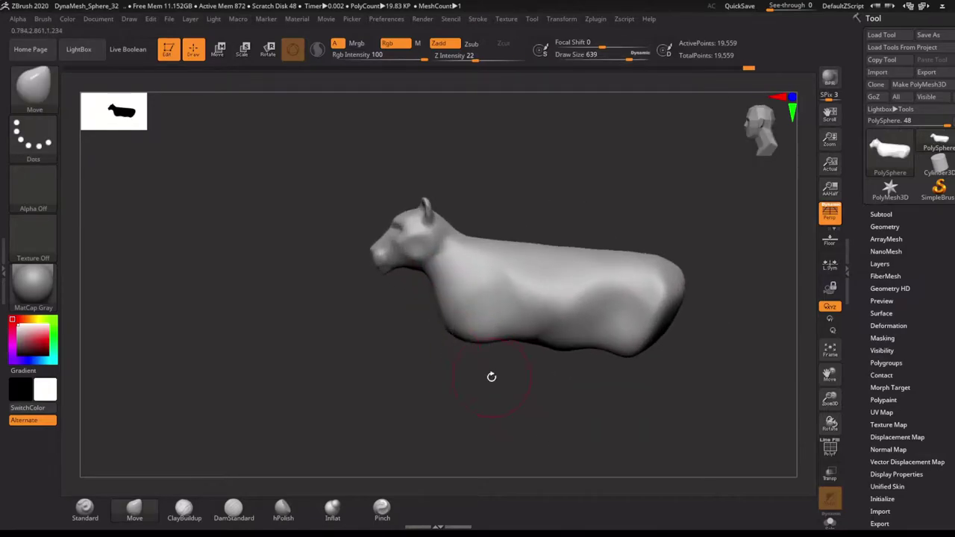
{"action": "mouse_move", "coordinate": [436, 318]}
{"action": "right_mouse_down"}
{"action": "mouse_move", "coordinate": [458, 277]}
{"action": "mouse_move", "coordinate": [454, 323]}
{"action": "mouse_move", "coordinate": [392, 285]}
{"action": "right_mouse_up"}
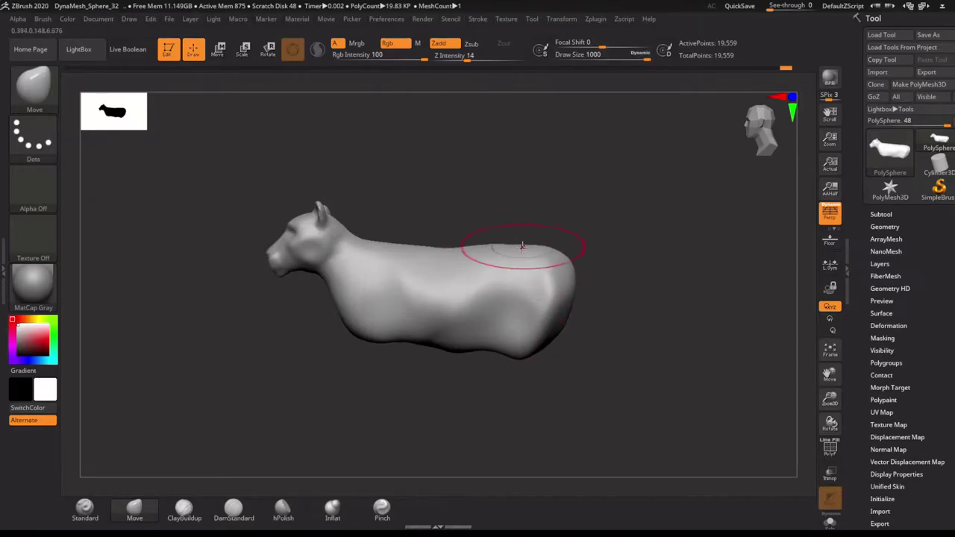
{"action": "mouse_move", "coordinate": [573, 328]}
{"action": "right_mouse_down"}
{"action": "mouse_move", "coordinate": [565, 351]}
{"action": "mouse_move", "coordinate": [537, 339]}
{"action": "mouse_move", "coordinate": [560, 343]}
{"action": "right_mouse_up"}
{"action": "key", "text": "b"}
{"action": "key", "text": "c"}
{"action": "key", "text": "b"}
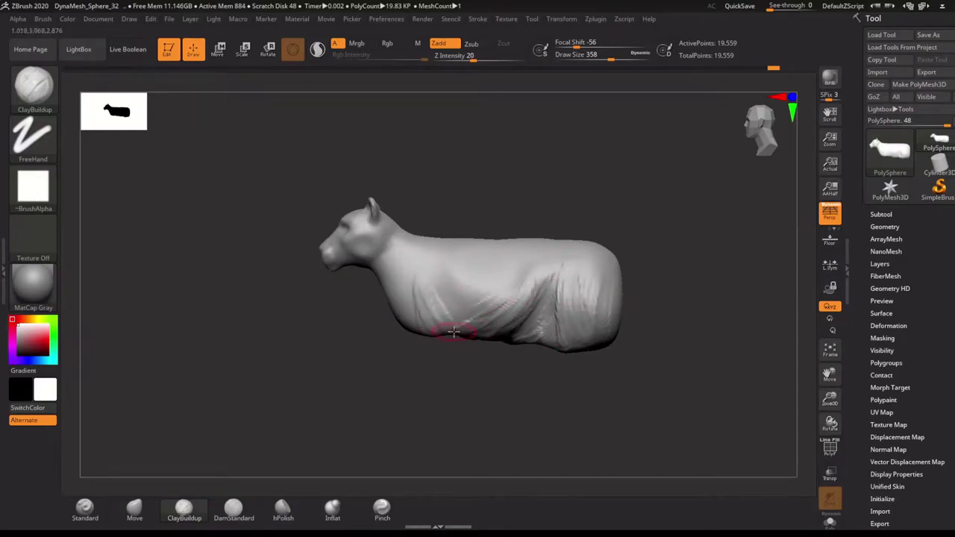
Switch back to the Move brush with the body seen from above.
{"action": "left_click_drag", "start_coordinate": [522, 261], "coordinate": [449, 294], "text": "alt"}
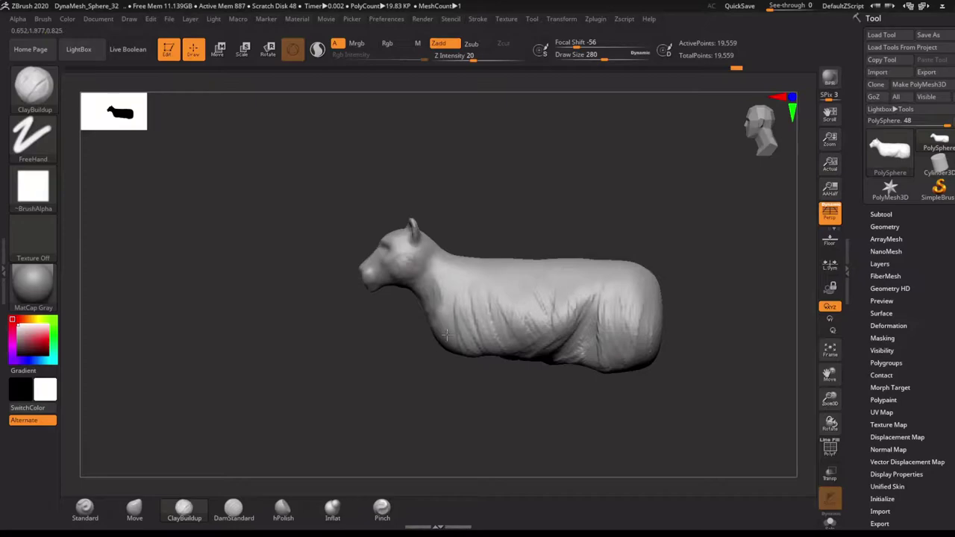
{"action": "mouse_move", "coordinate": [446, 335]}
{"action": "right_mouse_down"}
{"action": "mouse_move", "coordinate": [474, 341]}
{"action": "mouse_move", "coordinate": [486, 396]}
{"action": "mouse_move", "coordinate": [465, 363]}
{"action": "mouse_move", "coordinate": [449, 365]}
{"action": "mouse_move", "coordinate": [451, 351]}
{"action": "mouse_move", "coordinate": [495, 317]}
{"action": "right_mouse_up"}
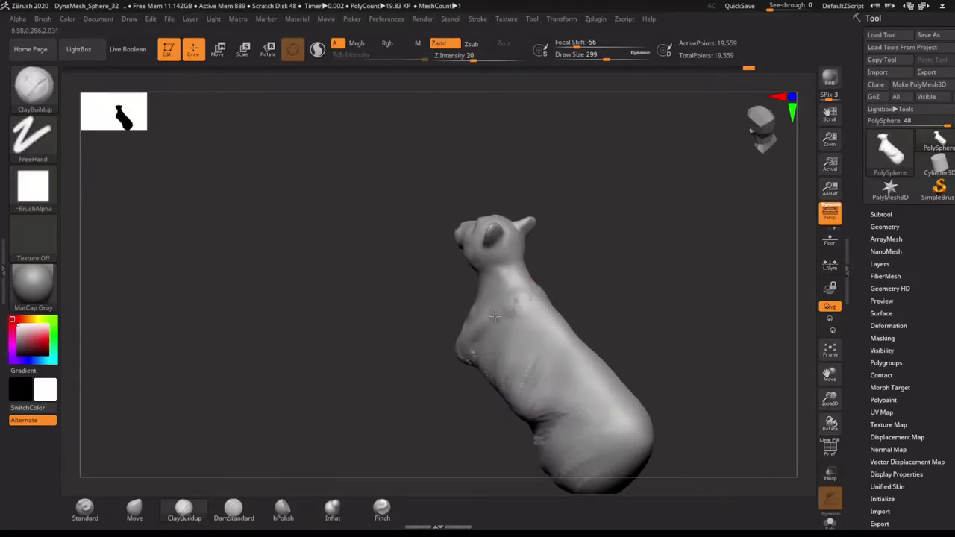
{"action": "mouse_move", "coordinate": [457, 371]}
{"action": "right_mouse_down"}
{"action": "mouse_move", "coordinate": [617, 383]}
{"action": "mouse_move", "coordinate": [510, 392]}
{"action": "right_mouse_up"}
{"action": "key", "text": "b"}
{"action": "key", "text": "m"}
{"action": "key", "text": "v"}
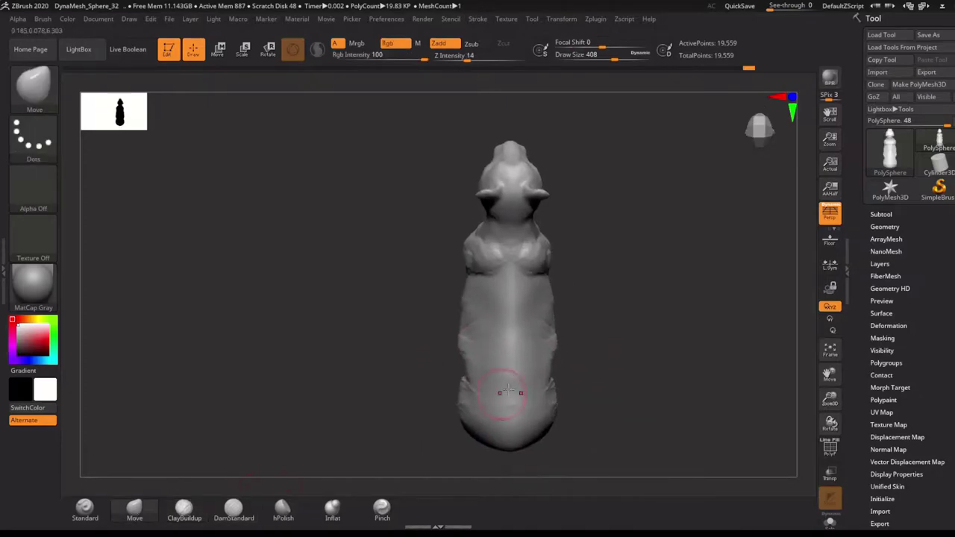
Set the brush to about 550 and smooth the lumpy shoulder and neck folds.
{"action": "key", "text": "s"}
{"action": "right_click_drag", "start_coordinate": [544, 330], "coordinate": [567, 337]}
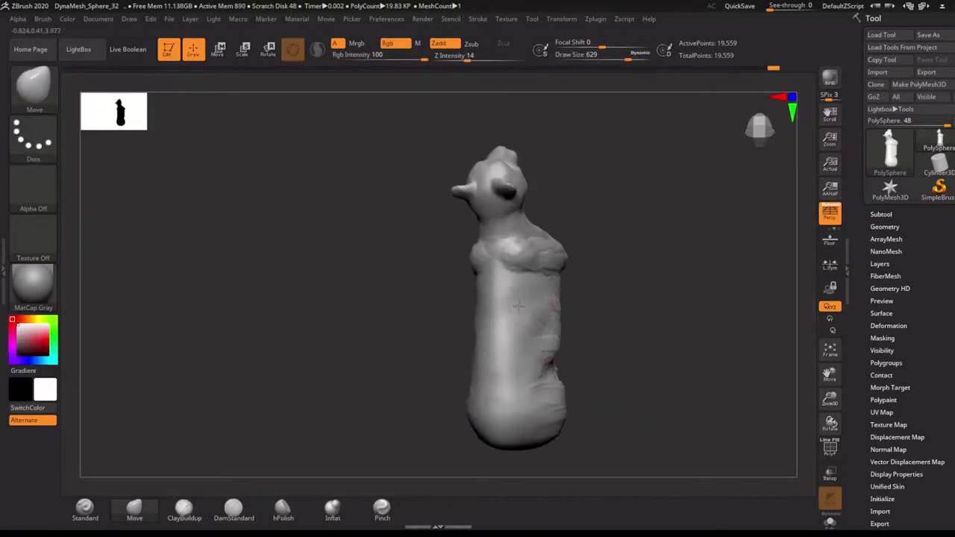
{"action": "key", "text": "s"}
{"action": "left_click_drag", "start_coordinate": [541, 336], "coordinate": [534, 337]}
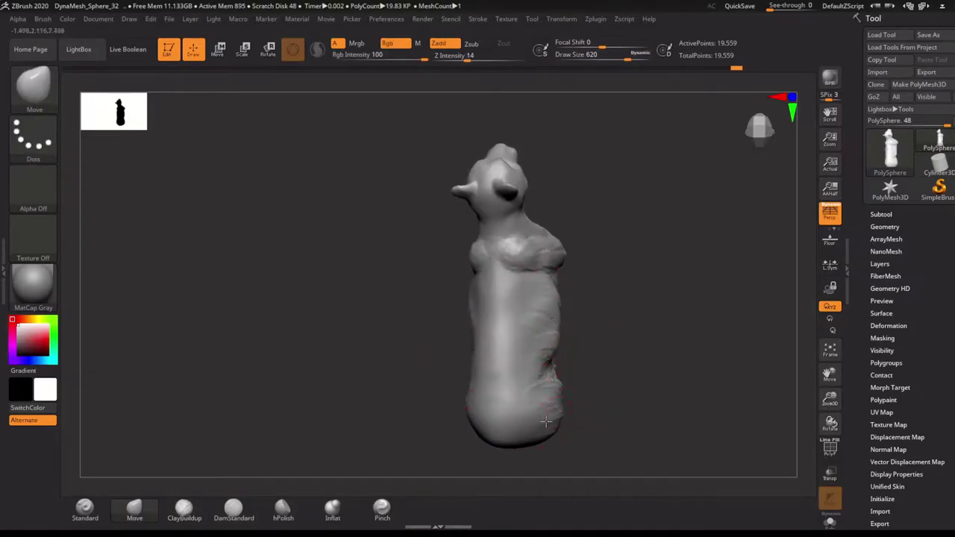
{"action": "right_click_drag", "start_coordinate": [552, 334], "coordinate": [431, 333]}
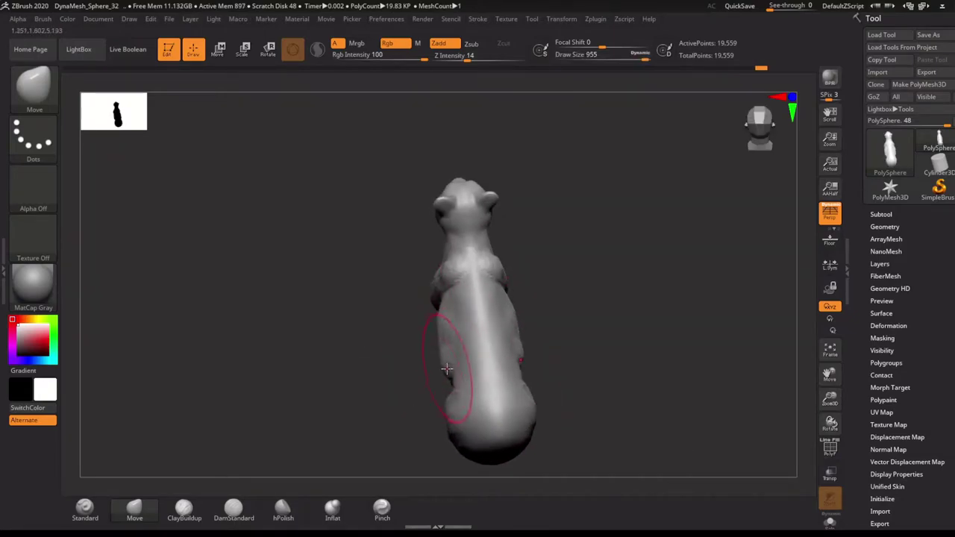
{"action": "mouse_move", "coordinate": [446, 368]}
{"action": "right_mouse_down"}
{"action": "mouse_move", "coordinate": [395, 405]}
{"action": "mouse_move", "coordinate": [512, 395]}
{"action": "mouse_move", "coordinate": [554, 336]}
{"action": "mouse_move", "coordinate": [530, 383]}
{"action": "right_mouse_up"}
{"action": "key", "text": "s"}
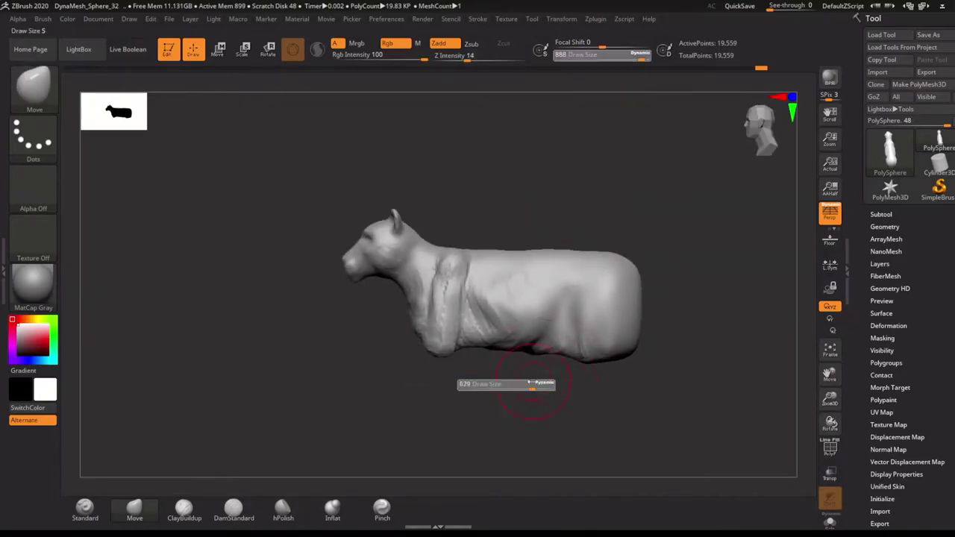
{"action": "left_click_drag", "start_coordinate": [529, 383], "coordinate": [521, 383]}
Smooth the shoulder folds further and reduce the Move brush Draw Size.
{"action": "left_click_drag", "start_coordinate": [448, 253], "coordinate": [454, 298], "text": "shift"}
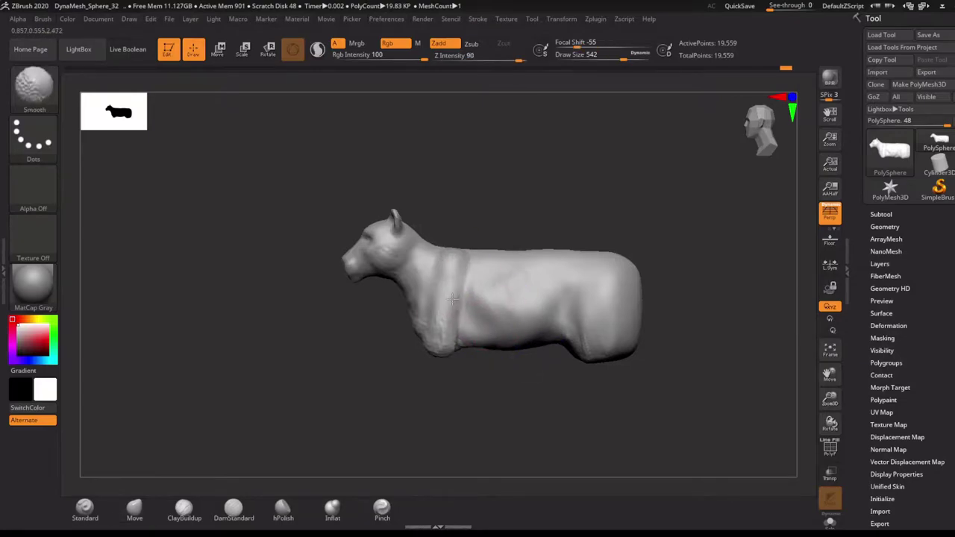
{"action": "mouse_move", "coordinate": [566, 341]}
{"action": "right_mouse_down"}
{"action": "mouse_move", "coordinate": [576, 362]}
{"action": "mouse_move", "coordinate": [552, 376]}
{"action": "mouse_move", "coordinate": [558, 360]}
{"action": "right_mouse_up"}
{"action": "right_click_drag", "start_coordinate": [586, 330], "coordinate": [544, 335]}
{"action": "key", "text": "s"}
{"action": "left_click_drag", "start_coordinate": [544, 336], "coordinate": [523, 335]}
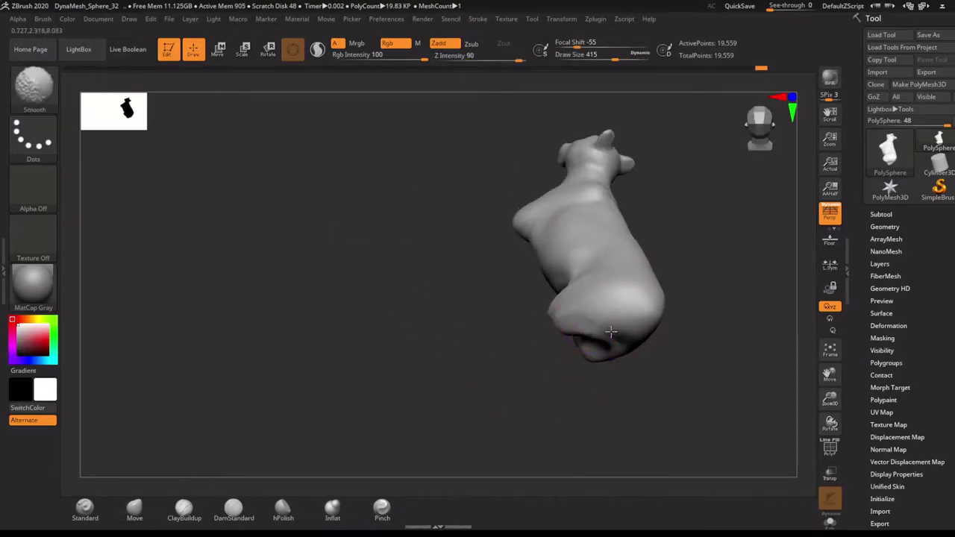
{"action": "mouse_move", "coordinate": [612, 335]}
{"action": "right_mouse_down"}
{"action": "mouse_move", "coordinate": [521, 368]}
{"action": "mouse_move", "coordinate": [523, 343]}
{"action": "mouse_move", "coordinate": [506, 392]}
{"action": "mouse_move", "coordinate": [630, 369]}
{"action": "right_mouse_up"}
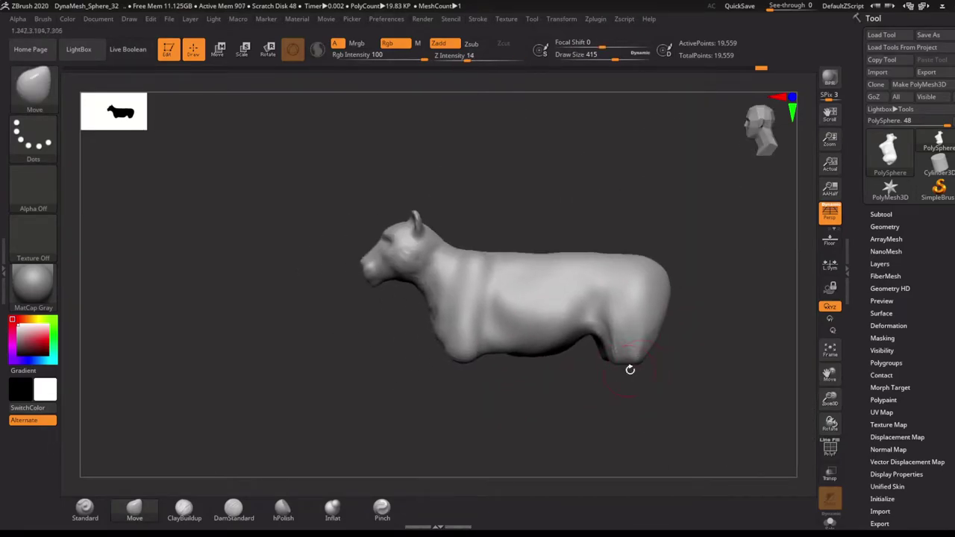
{"action": "right_click_drag", "start_coordinate": [559, 345], "coordinate": [460, 345], "text": "alt"}
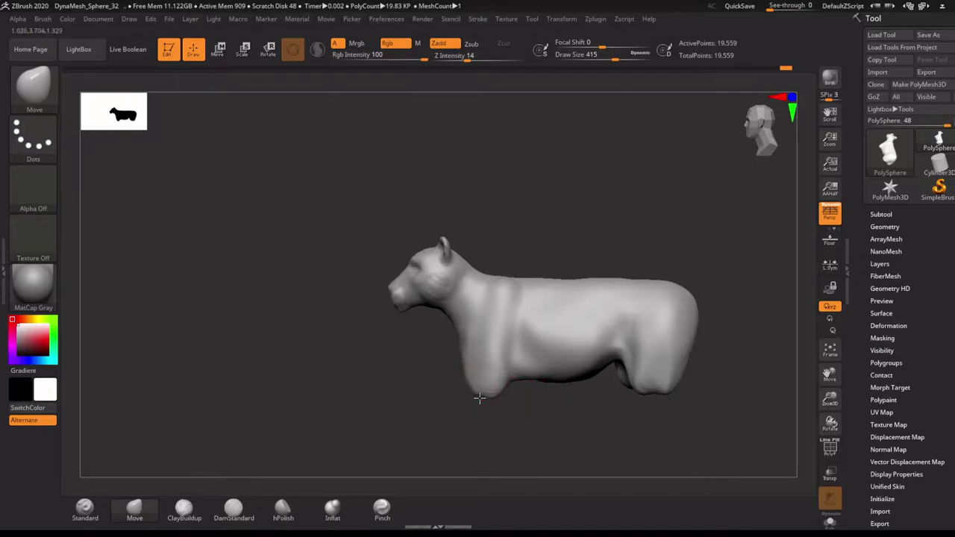
{"action": "right_click_drag", "start_coordinate": [487, 401], "coordinate": [632, 387]}
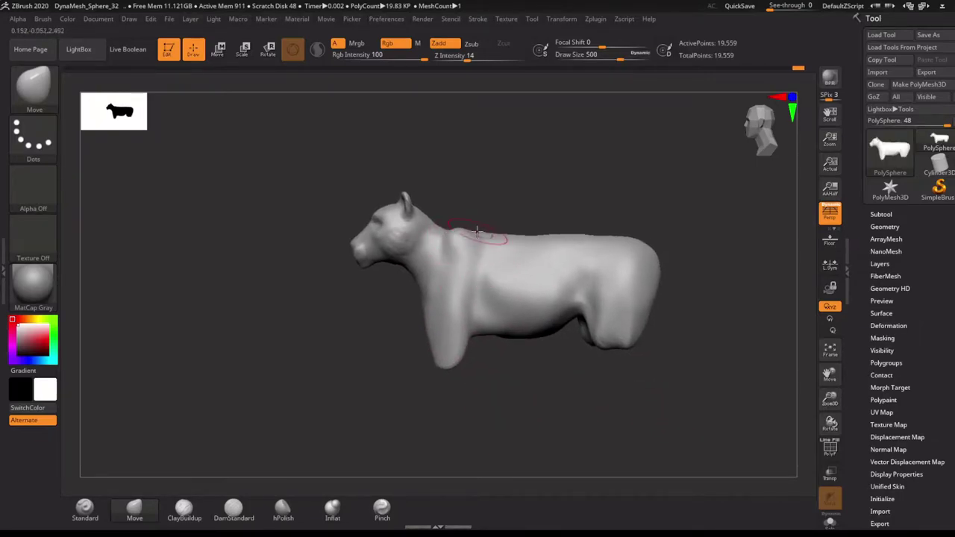
Mask the front of the body, leaving the hind leg unmasked.
{"action": "mouse_move", "coordinate": [442, 284]}
{"action": "right_mouse_down"}
{"action": "mouse_move", "coordinate": [422, 384]}
{"action": "mouse_move", "coordinate": [437, 288]}
{"action": "mouse_move", "coordinate": [468, 363]}
{"action": "right_mouse_up"}
{"action": "mouse_move", "coordinate": [625, 363]}
{"action": "right_mouse_down", "text": "alt"}
{"action": "mouse_move", "coordinate": [596, 340]}
{"action": "mouse_move", "coordinate": [617, 321]}
{"action": "mouse_move", "coordinate": [603, 340]}
{"action": "mouse_move", "coordinate": [638, 341]}
{"action": "mouse_move", "coordinate": [593, 341]}
{"action": "mouse_move", "coordinate": [557, 456]}
{"action": "right_mouse_up", "text": "alt"}
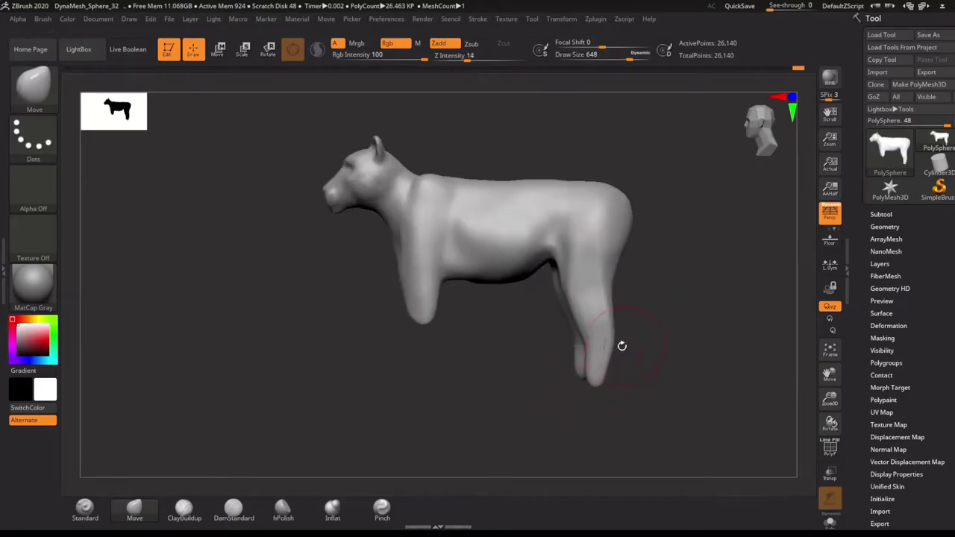
{"action": "key", "text": "ctrl+a"}
{"action": "left_click_drag", "start_coordinate": [548, 168], "coordinate": [683, 418], "text": "ctrl+alt"}
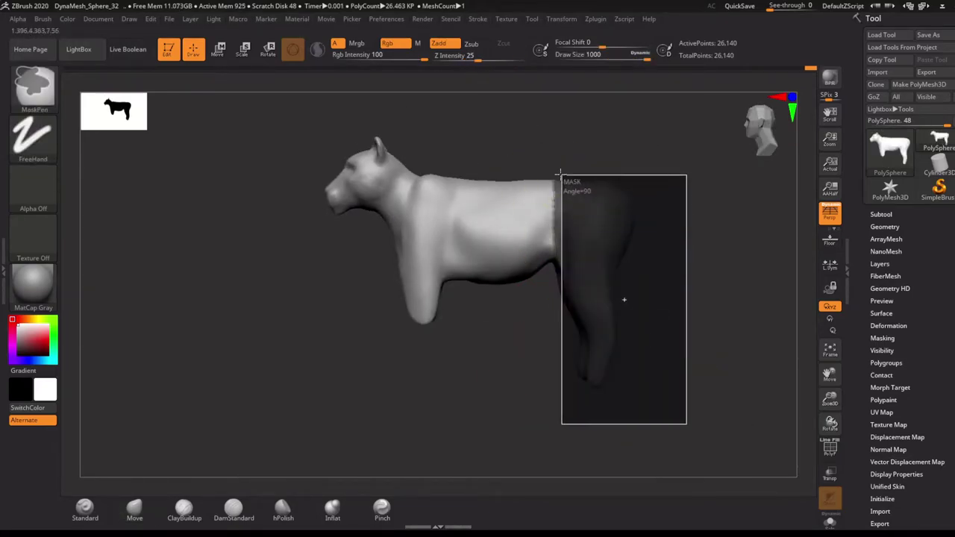
Transpose the hind leg back toward the rump, clear the mask, and set brush size 400.
{"action": "key", "text": "w"}
{"action": "left_click", "coordinate": [597, 277]}
{"action": "left_click_drag", "start_coordinate": [640, 239], "coordinate": [658, 240]}
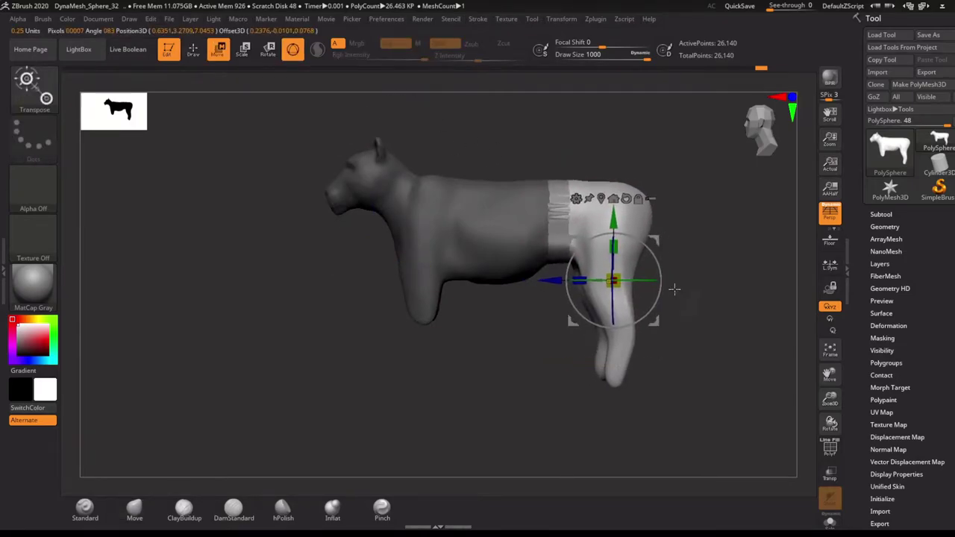
{"action": "key", "text": "q"}
{"action": "left_click", "coordinate": [702, 295], "text": "ctrl"}
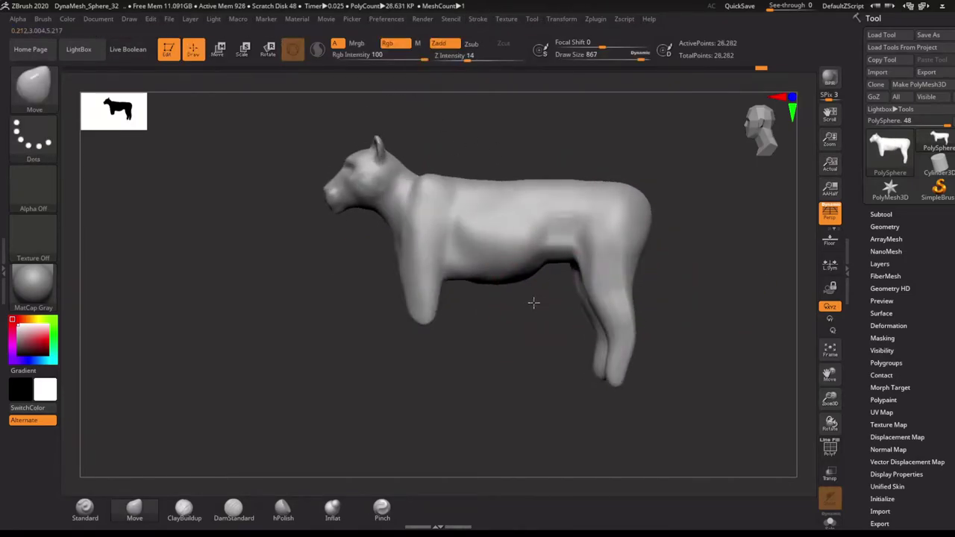
{"action": "key", "text": "bracketleft"}
{"action": "key", "text": "bracketleft"}
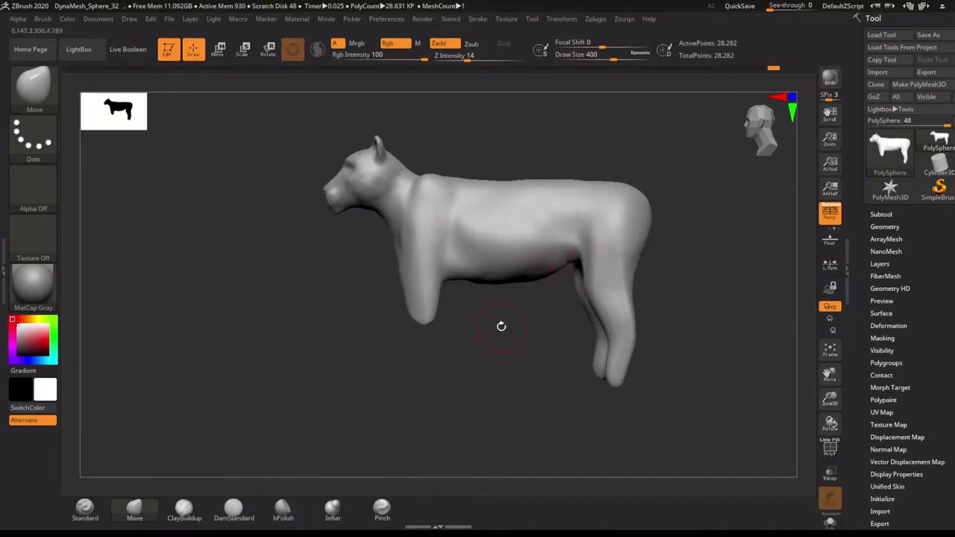
{"action": "left_click_drag", "start_coordinate": [647, 266], "coordinate": [651, 277]}
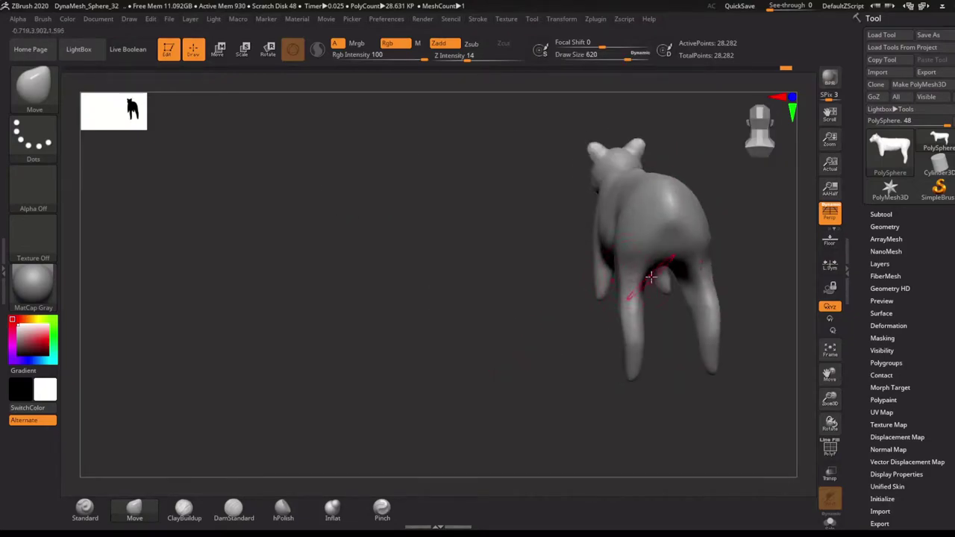
{"action": "left_click_drag", "start_coordinate": [655, 202], "coordinate": [434, 312]}
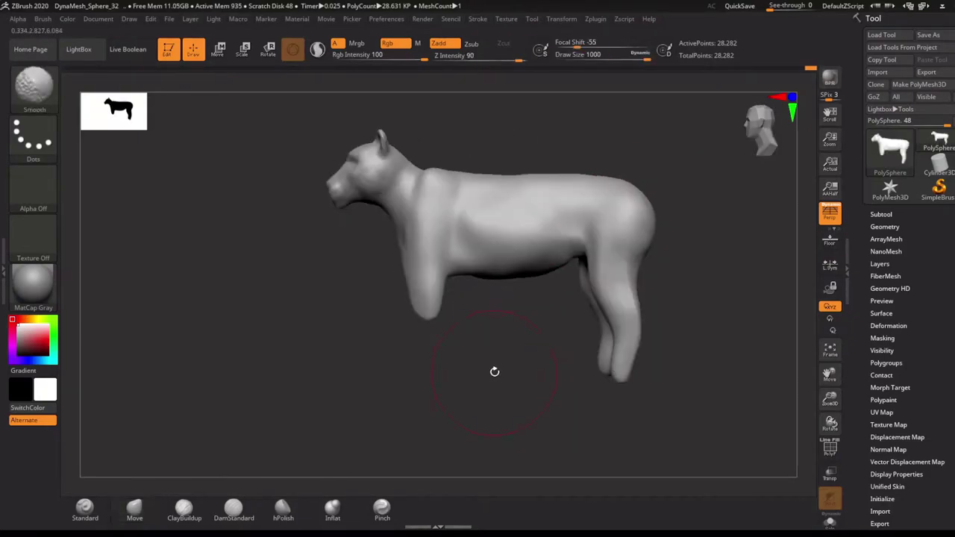
Lengthen the front leg with a smaller Move brush, undoing a trial Inflat stroke.
{"action": "key", "text": "s"}
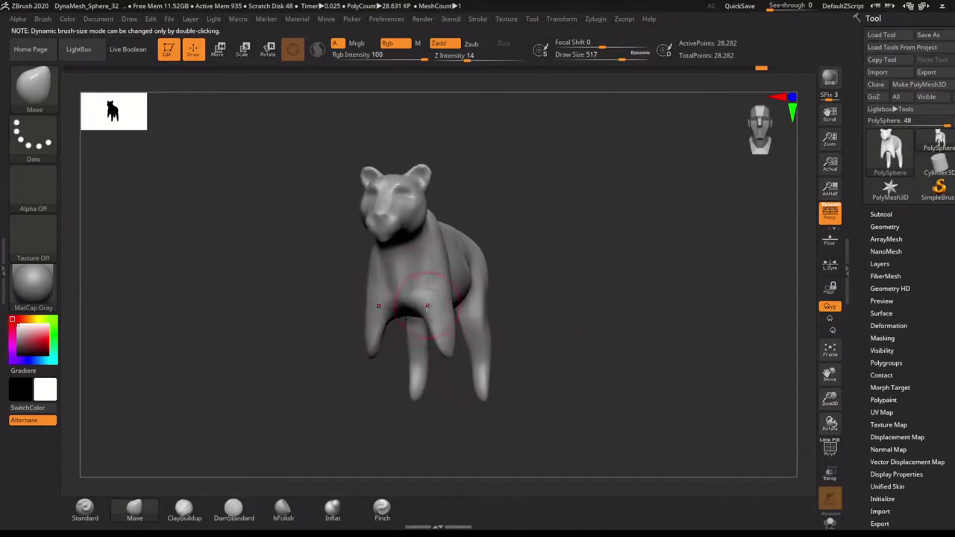
{"action": "left_click_drag", "start_coordinate": [418, 306], "coordinate": [417, 300]}
{"action": "left_click", "coordinate": [345, 514]}
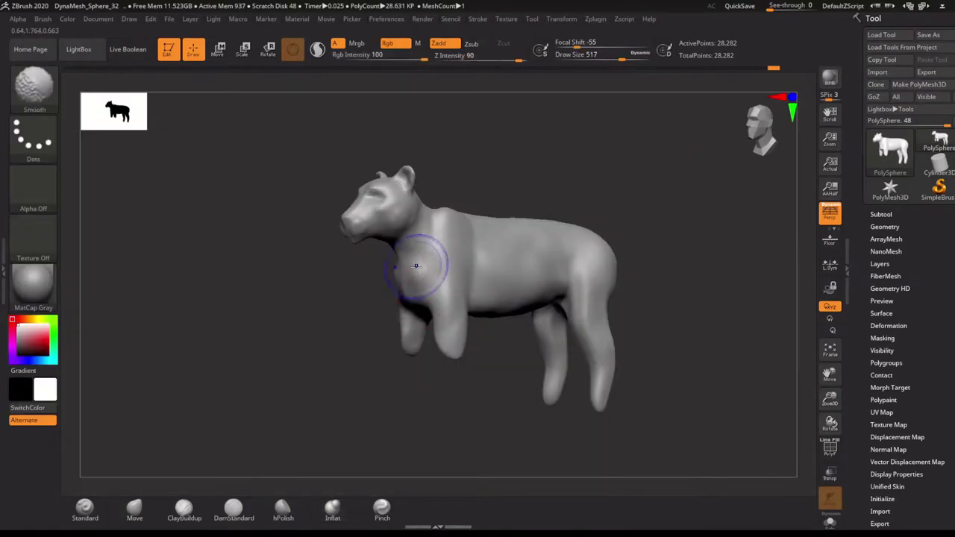
{"action": "key", "text": "ctrl+z"}
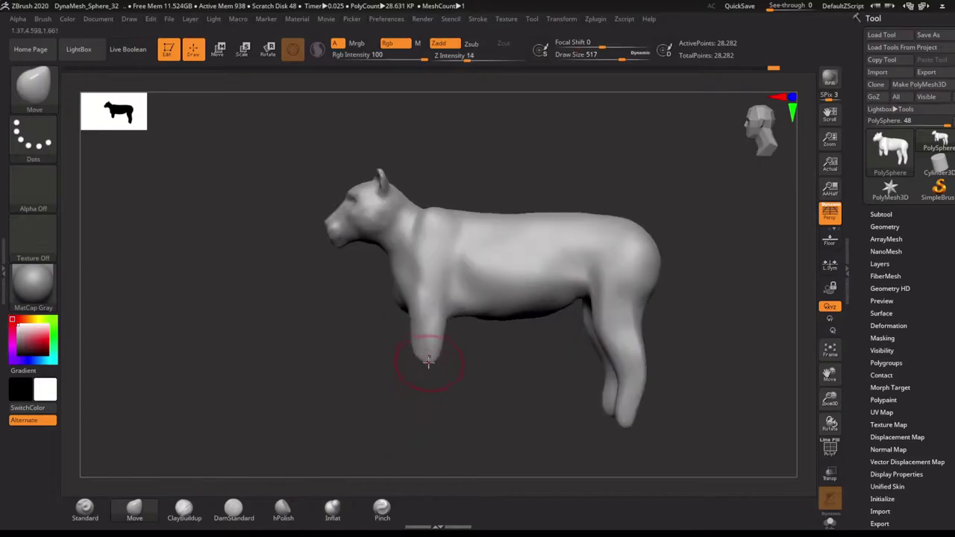
{"action": "left_click_drag", "start_coordinate": [416, 467], "coordinate": [424, 466]}
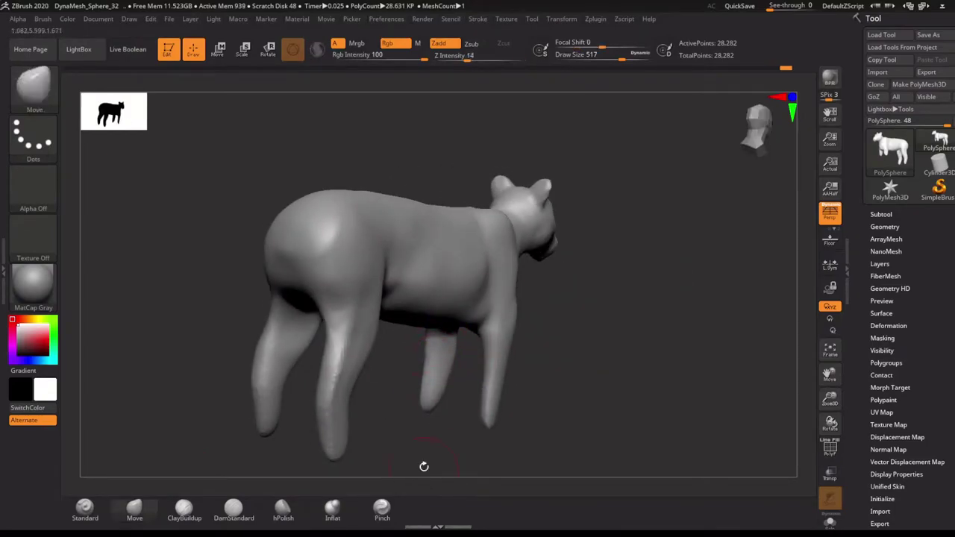
{"action": "mouse_move", "coordinate": [497, 397]}
{"action": "left_mouse_down"}
{"action": "mouse_move", "coordinate": [425, 411]}
{"action": "mouse_move", "coordinate": [421, 353]}
{"action": "left_mouse_up"}
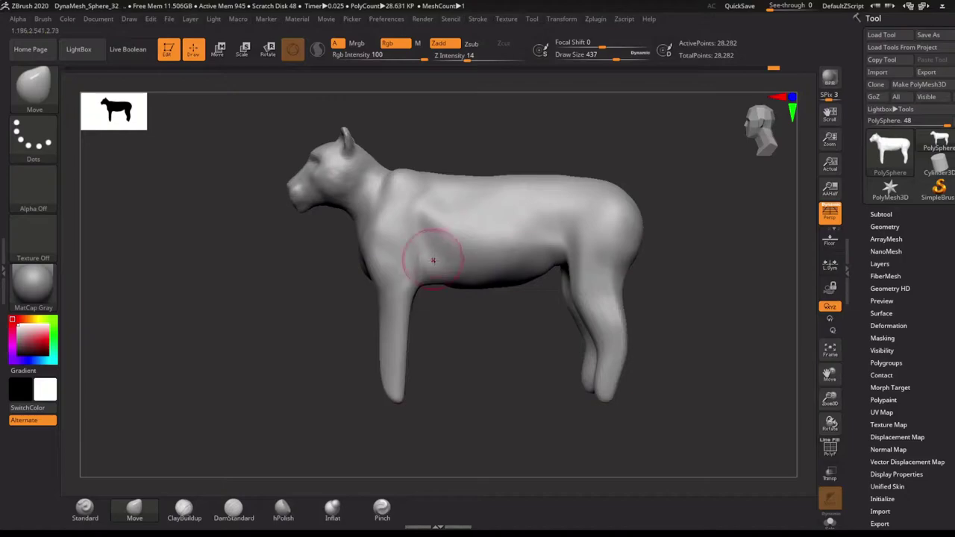
{"action": "mouse_move", "coordinate": [428, 318]}
{"action": "left_mouse_down", "text": "alt"}
{"action": "mouse_move", "coordinate": [427, 351]}
{"action": "mouse_move", "coordinate": [467, 335]}
{"action": "left_mouse_up", "text": "alt"}
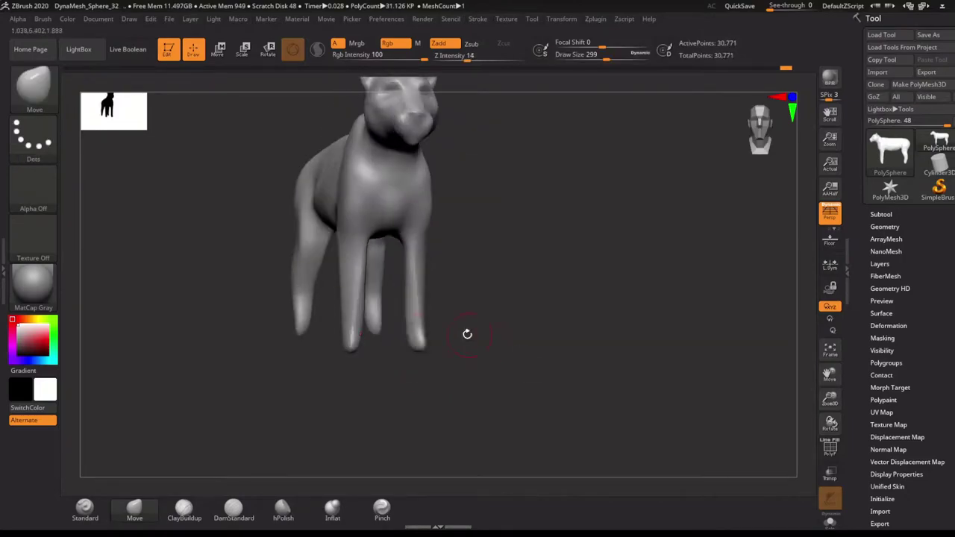
Build up clay down the front shoulder and leg, then smooth it with brush size 567.
{"action": "left_click", "coordinate": [183, 507]}
{"action": "mouse_move", "coordinate": [231, 471]}
{"action": "left_mouse_down"}
{"action": "mouse_move", "coordinate": [464, 330]}
{"action": "mouse_move", "coordinate": [464, 319]}
{"action": "left_mouse_up"}
{"action": "left_click_drag", "start_coordinate": [462, 395], "coordinate": [458, 181]}
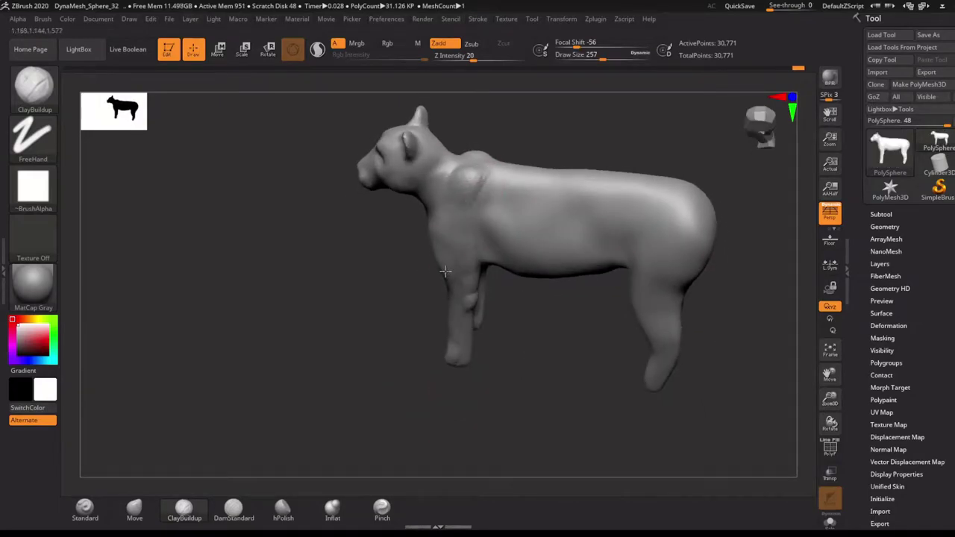
{"action": "mouse_move", "coordinate": [444, 271]}
{"action": "left_mouse_down"}
{"action": "mouse_move", "coordinate": [508, 303]}
{"action": "mouse_move", "coordinate": [514, 366]}
{"action": "mouse_move", "coordinate": [433, 293]}
{"action": "mouse_move", "coordinate": [469, 366]}
{"action": "left_mouse_up"}
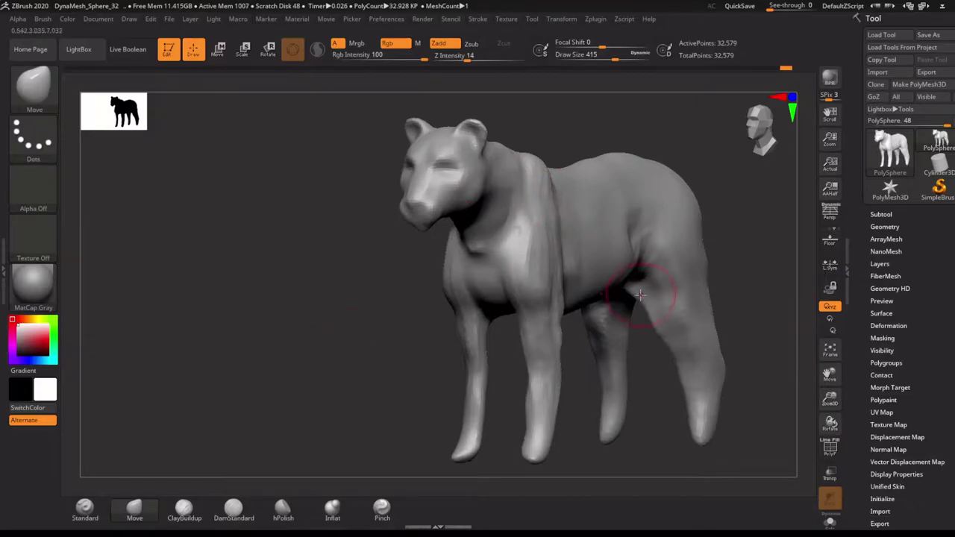
{"action": "key", "text": "shift"}
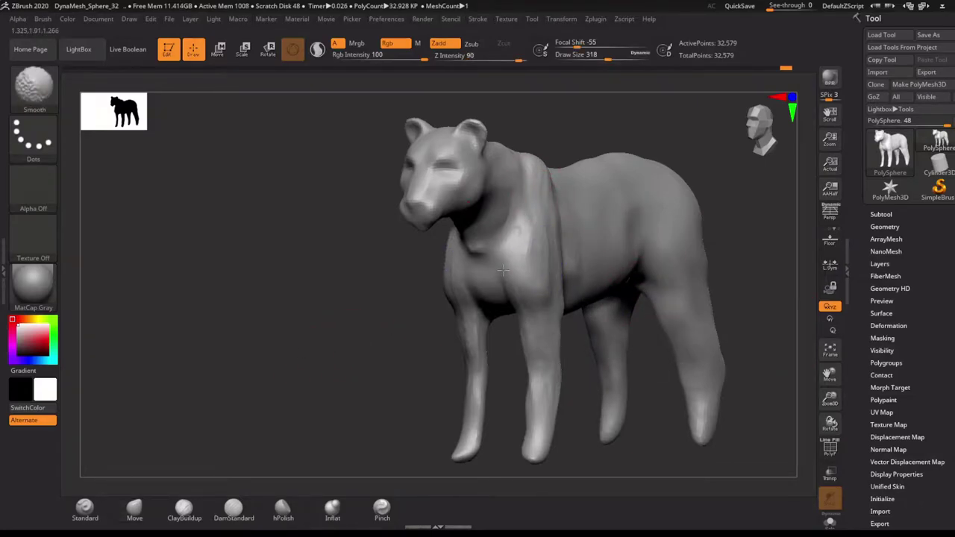
{"action": "left_click_drag", "start_coordinate": [699, 268], "coordinate": [390, 358], "text": "shift"}
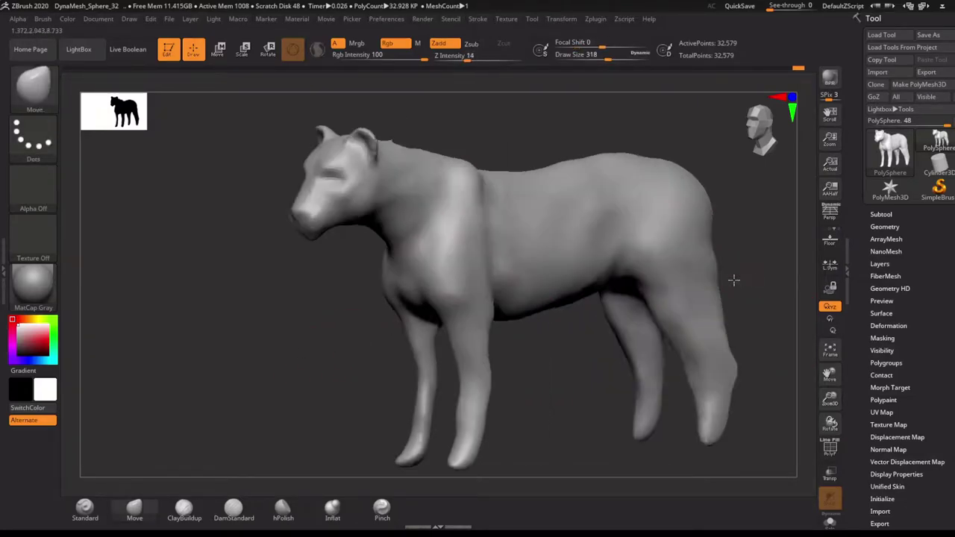
{"action": "key", "text": "s"}
{"action": "left_click", "coordinate": [409, 358]}
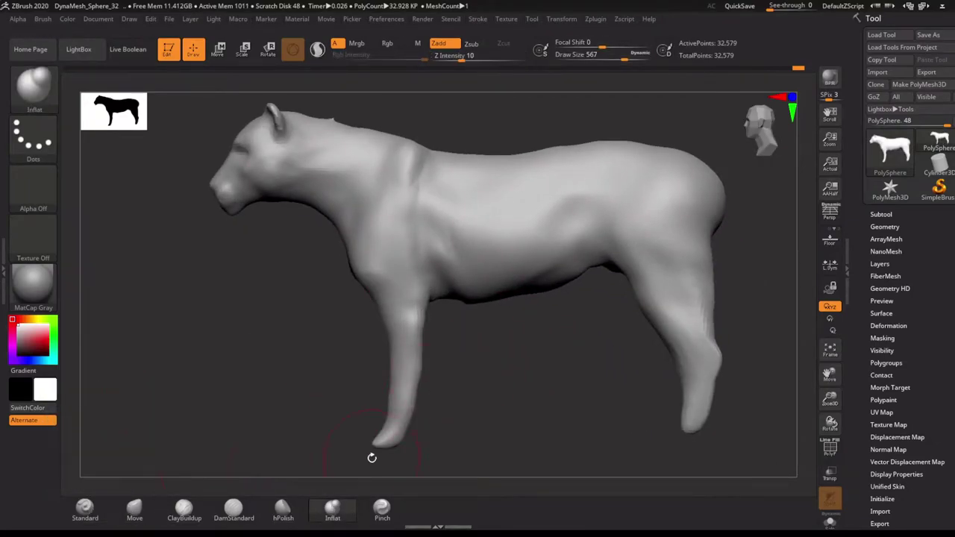
With the brush at about 372, thicken both hind legs and refine their contours and crotch arch.
{"action": "mouse_move", "coordinate": [347, 101]}
{"action": "left_mouse_down"}
{"action": "mouse_move", "coordinate": [355, 179]}
{"action": "mouse_move", "coordinate": [550, 411]}
{"action": "left_mouse_up"}
{"action": "left_click_drag", "start_coordinate": [420, 317], "coordinate": [380, 313]}
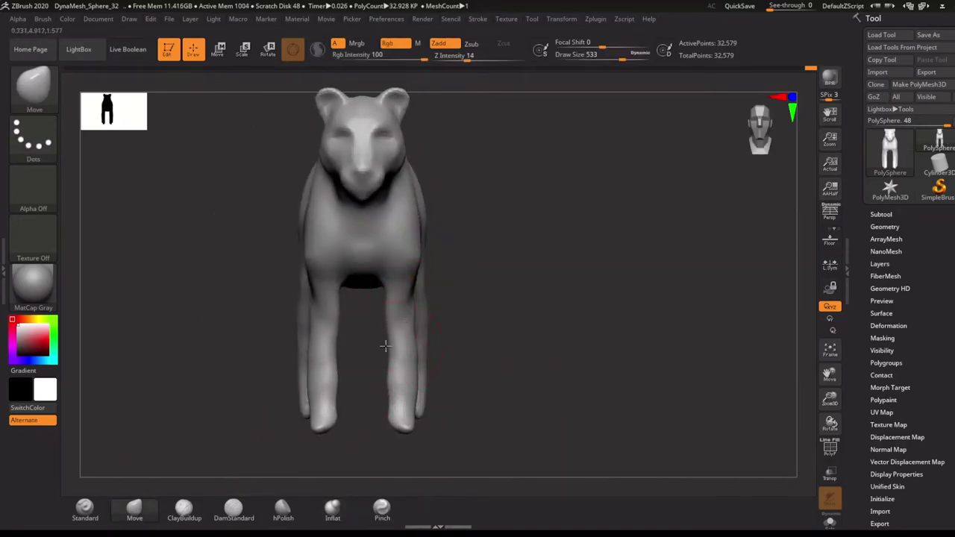
{"action": "mouse_move", "coordinate": [383, 405]}
{"action": "left_mouse_down"}
{"action": "mouse_move", "coordinate": [383, 318]}
{"action": "mouse_move", "coordinate": [493, 314]}
{"action": "left_mouse_up"}
{"action": "mouse_move", "coordinate": [481, 195]}
{"action": "left_mouse_down"}
{"action": "mouse_move", "coordinate": [595, 299]}
{"action": "mouse_move", "coordinate": [564, 227]}
{"action": "left_mouse_up"}
{"action": "mouse_move", "coordinate": [581, 189]}
{"action": "left_mouse_down"}
{"action": "mouse_move", "coordinate": [495, 192]}
{"action": "mouse_move", "coordinate": [511, 329]}
{"action": "mouse_move", "coordinate": [460, 423]}
{"action": "mouse_move", "coordinate": [507, 298]}
{"action": "mouse_move", "coordinate": [450, 317]}
{"action": "mouse_move", "coordinate": [430, 202]}
{"action": "left_mouse_up"}
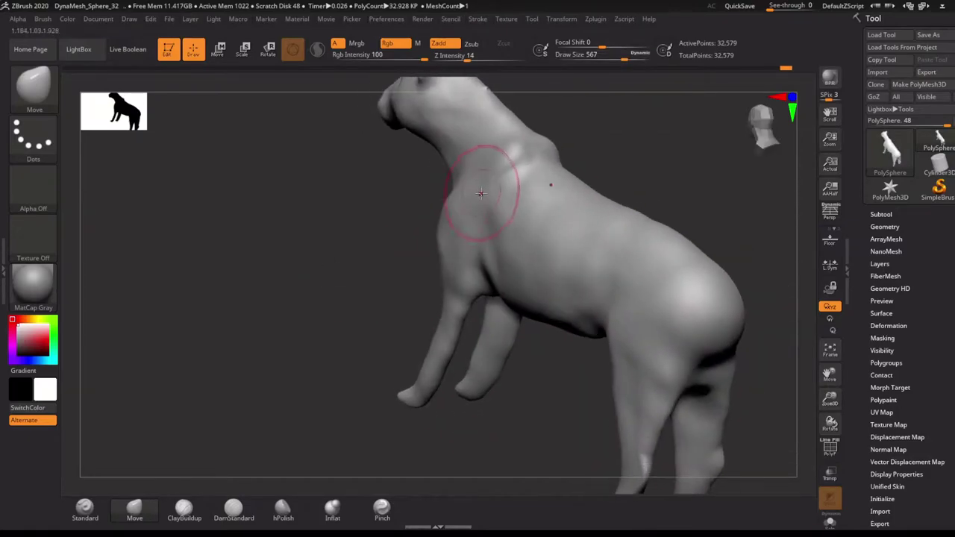
{"action": "mouse_move", "coordinate": [348, 274]}
{"action": "left_mouse_down"}
{"action": "mouse_move", "coordinate": [487, 227]}
{"action": "mouse_move", "coordinate": [495, 207]}
{"action": "mouse_move", "coordinate": [650, 331]}
{"action": "left_mouse_up"}
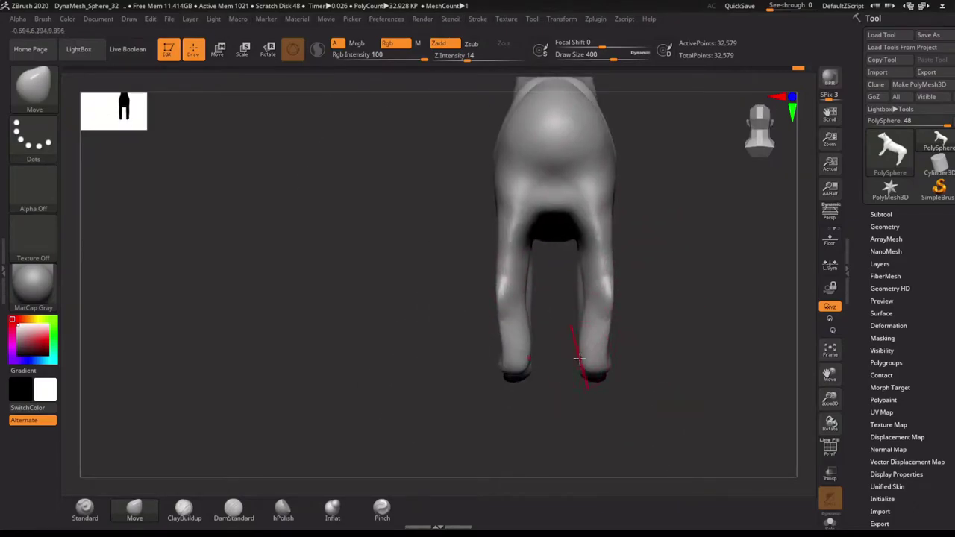
{"action": "mouse_move", "coordinate": [579, 359]}
{"action": "left_mouse_down"}
{"action": "mouse_move", "coordinate": [575, 246]}
{"action": "mouse_move", "coordinate": [569, 264]}
{"action": "mouse_move", "coordinate": [610, 304]}
{"action": "mouse_move", "coordinate": [606, 263]}
{"action": "left_mouse_up"}
{"action": "left_click_drag", "start_coordinate": [553, 215], "coordinate": [554, 185]}
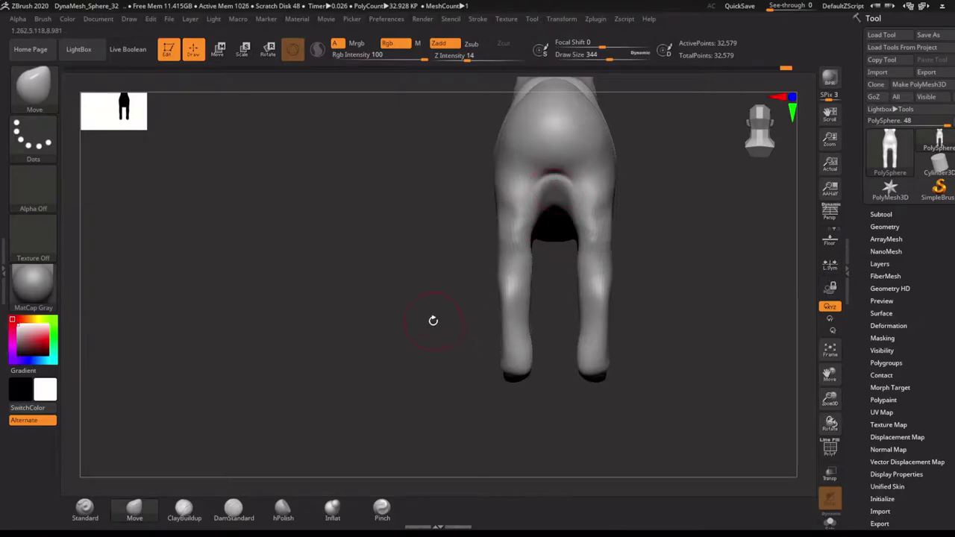
Turn on perspective and select the ClayBuildup brush with the whole lioness in view.
{"action": "mouse_move", "coordinate": [433, 320]}
{"action": "left_mouse_down"}
{"action": "mouse_move", "coordinate": [575, 331]}
{"action": "mouse_move", "coordinate": [689, 320]}
{"action": "mouse_move", "coordinate": [672, 280]}
{"action": "mouse_move", "coordinate": [519, 320]}
{"action": "left_mouse_up"}
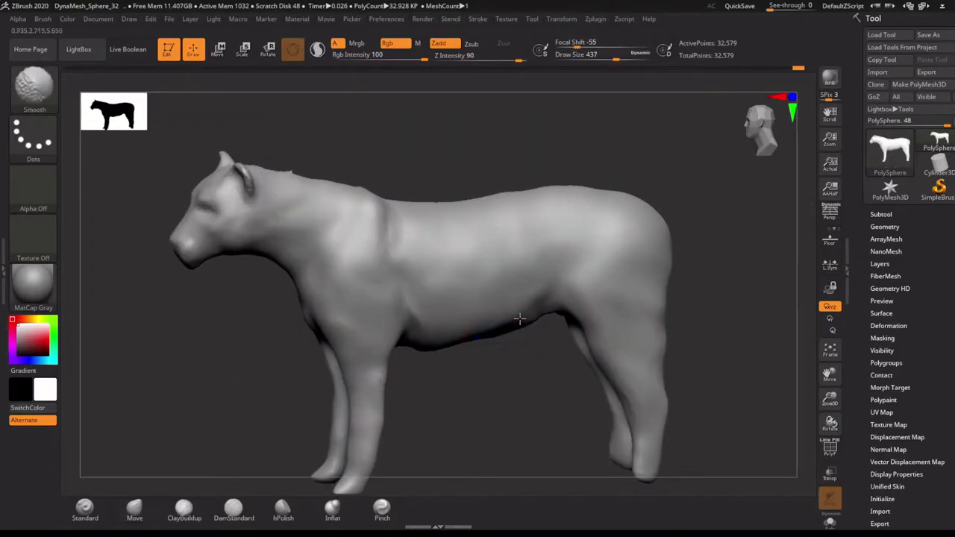
{"action": "key", "text": "p"}
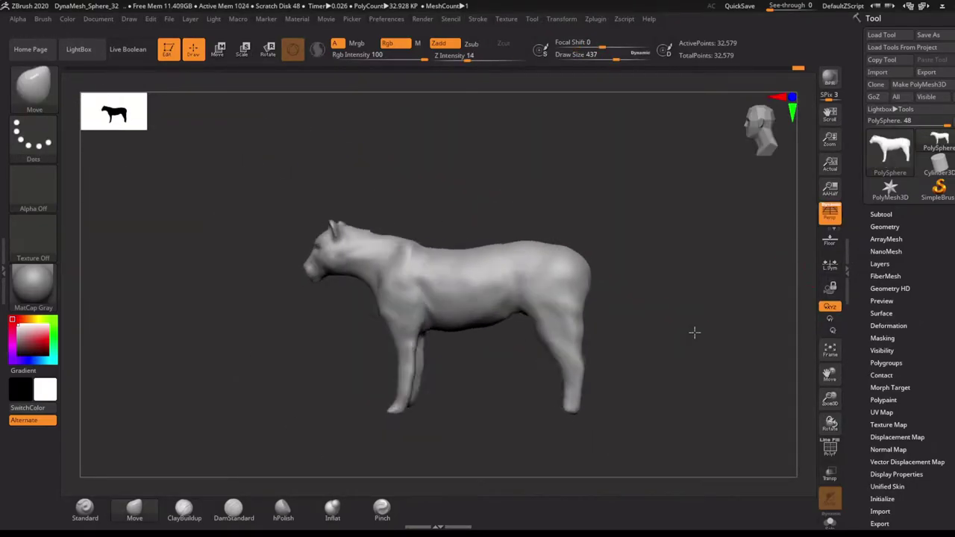
{"action": "mouse_move", "coordinate": [694, 333]}
{"action": "left_mouse_down"}
{"action": "mouse_move", "coordinate": [622, 315]}
{"action": "mouse_move", "coordinate": [554, 405]}
{"action": "mouse_move", "coordinate": [521, 383]}
{"action": "mouse_move", "coordinate": [363, 437]}
{"action": "left_mouse_up"}
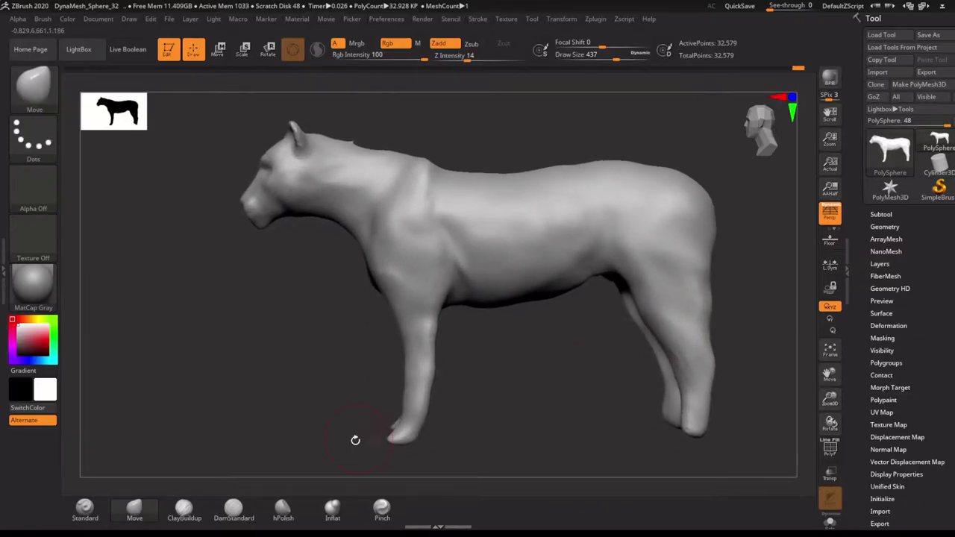
{"action": "key", "text": "b"}
{"action": "key", "text": "c"}
{"action": "key", "text": "b"}
{"action": "left_click_drag", "start_coordinate": [721, 265], "coordinate": [812, 220]}
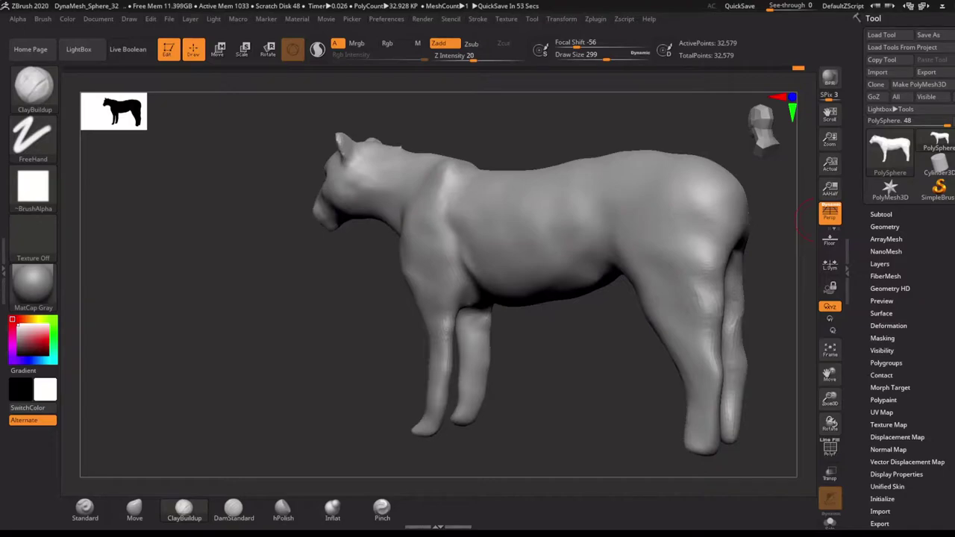
Build up clay muscle mass on the chest and shoulder with a smaller brush.
{"action": "right_click_drag", "start_coordinate": [432, 313], "coordinate": [299, 330]}
{"action": "key", "text": "s"}
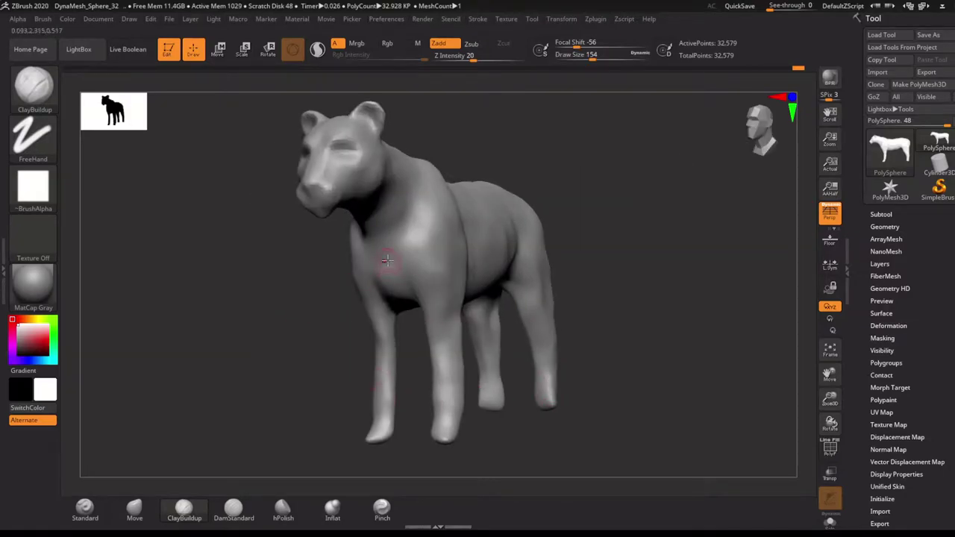
{"action": "left_click_drag", "start_coordinate": [411, 236], "coordinate": [427, 256]}
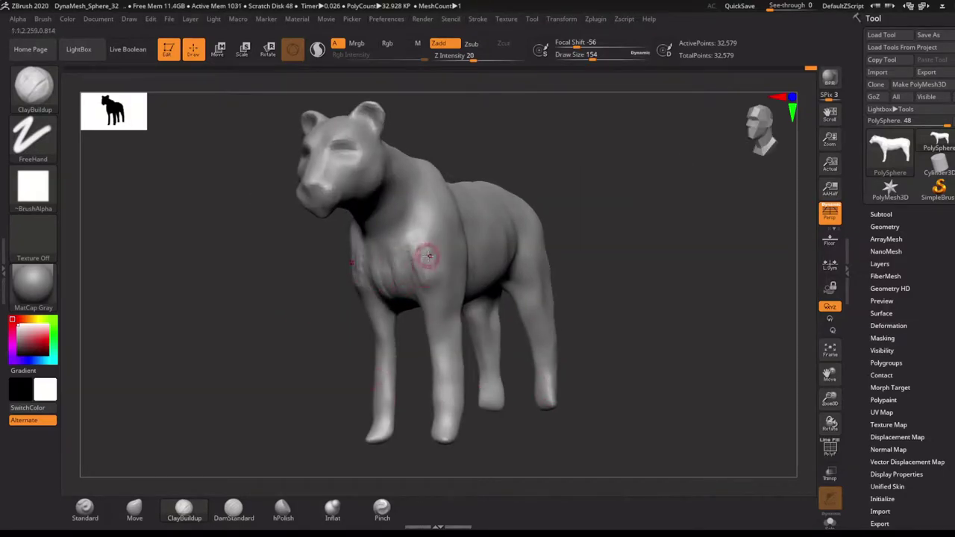
{"action": "right_click_drag", "start_coordinate": [441, 267], "coordinate": [422, 308]}
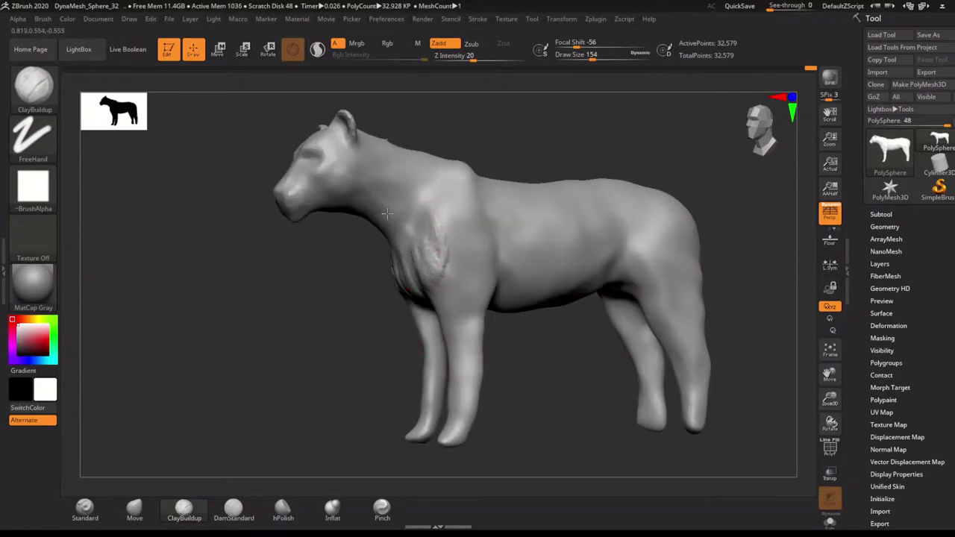
{"action": "mouse_move", "coordinate": [301, 290]}
{"action": "right_mouse_down"}
{"action": "mouse_move", "coordinate": [320, 267]}
{"action": "mouse_move", "coordinate": [316, 335]}
{"action": "mouse_move", "coordinate": [472, 262]}
{"action": "right_mouse_up"}
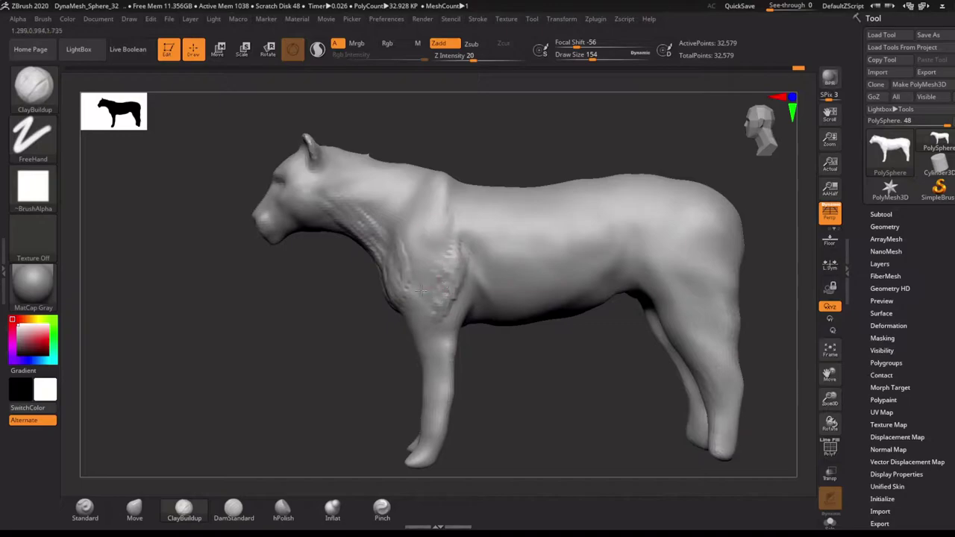
{"action": "mouse_move", "coordinate": [421, 290]}
{"action": "left_mouse_down"}
{"action": "mouse_move", "coordinate": [427, 234]}
{"action": "mouse_move", "coordinate": [434, 316]}
{"action": "left_mouse_up"}
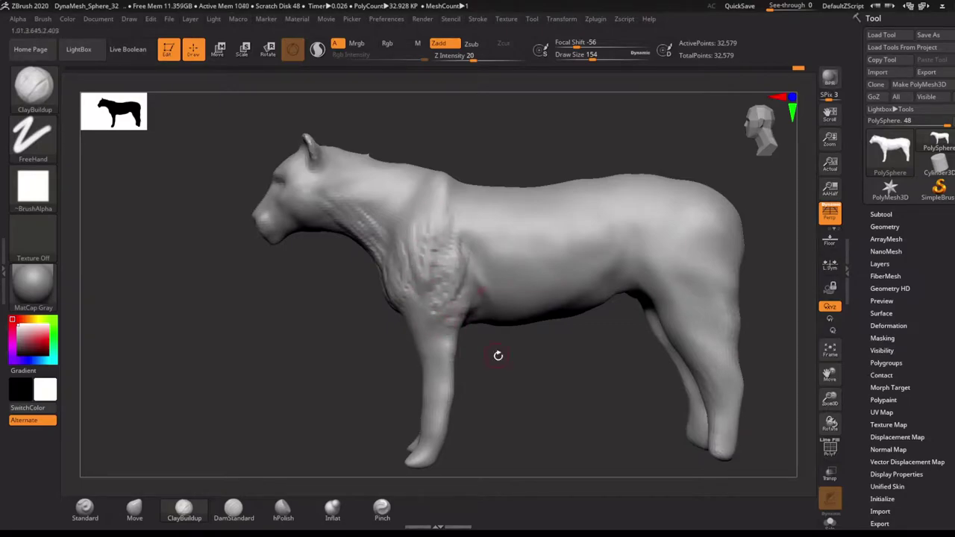
{"action": "mouse_move", "coordinate": [482, 261]}
{"action": "right_mouse_down"}
{"action": "mouse_move", "coordinate": [528, 373]}
{"action": "mouse_move", "coordinate": [470, 215]}
{"action": "mouse_move", "coordinate": [477, 213]}
{"action": "right_mouse_up"}
Add clay muscle detail to the front leg from the side and from below.
{"action": "key", "text": "bracketright"}
{"action": "key", "text": "bracketright"}
{"action": "key", "text": "bracketright"}
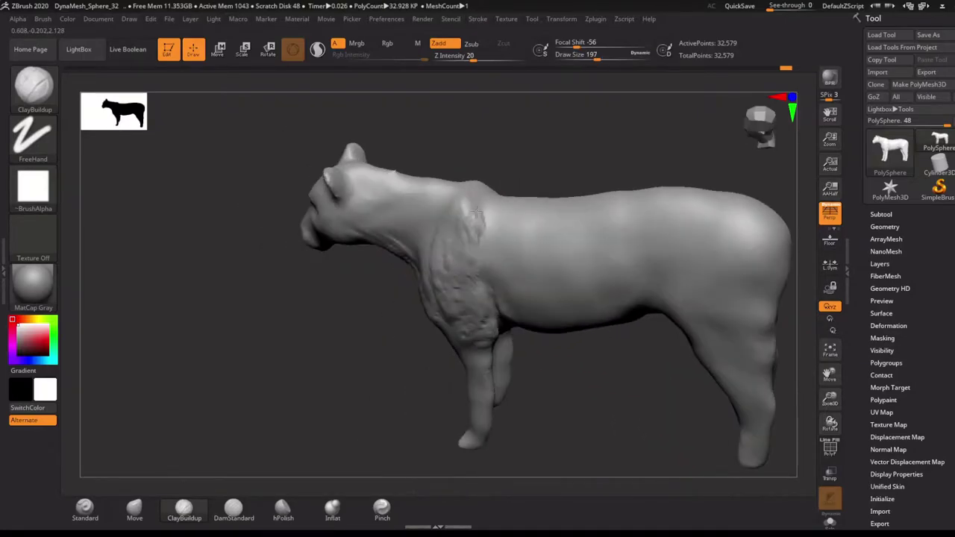
{"action": "right_click_drag", "start_coordinate": [506, 338], "coordinate": [486, 267]}
{"action": "right_click_drag", "start_coordinate": [419, 259], "coordinate": [420, 258]}
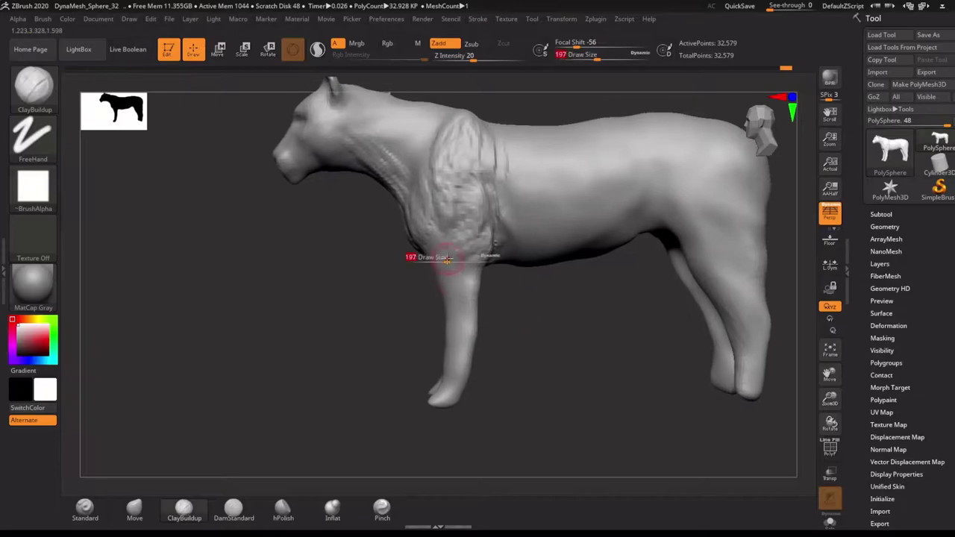
{"action": "key", "text": "bracketleft"}
{"action": "left_click_drag", "start_coordinate": [456, 299], "coordinate": [457, 366]}
{"action": "mouse_move", "coordinate": [503, 377]}
{"action": "right_mouse_down"}
{"action": "mouse_move", "coordinate": [467, 277]}
{"action": "mouse_move", "coordinate": [477, 291]}
{"action": "right_mouse_up"}
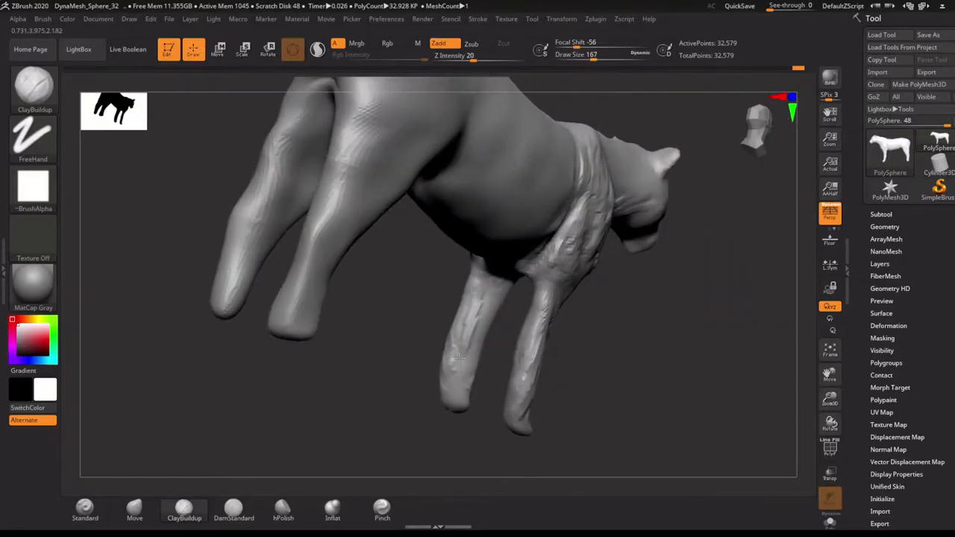
{"action": "left_click_drag", "start_coordinate": [470, 283], "coordinate": [493, 344]}
{"action": "mouse_move", "coordinate": [410, 358]}
{"action": "right_mouse_down"}
{"action": "mouse_move", "coordinate": [498, 384]}
{"action": "mouse_move", "coordinate": [485, 246]}
{"action": "right_mouse_up"}
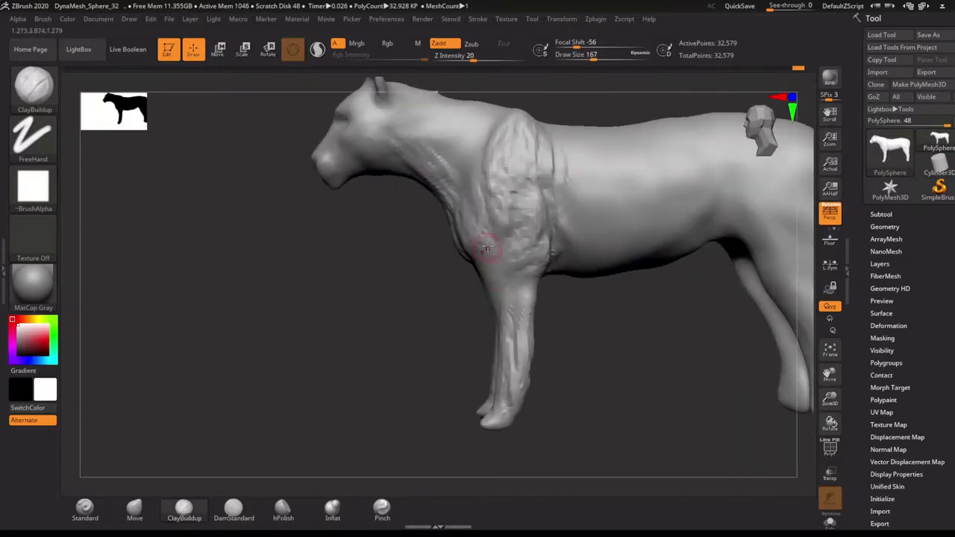
Lay clay buildup strokes along the ribcage.
{"action": "mouse_move", "coordinate": [523, 368]}
{"action": "right_mouse_down", "text": "alt"}
{"action": "mouse_move", "coordinate": [480, 379]}
{"action": "mouse_move", "coordinate": [428, 268]}
{"action": "right_mouse_up", "text": "alt"}
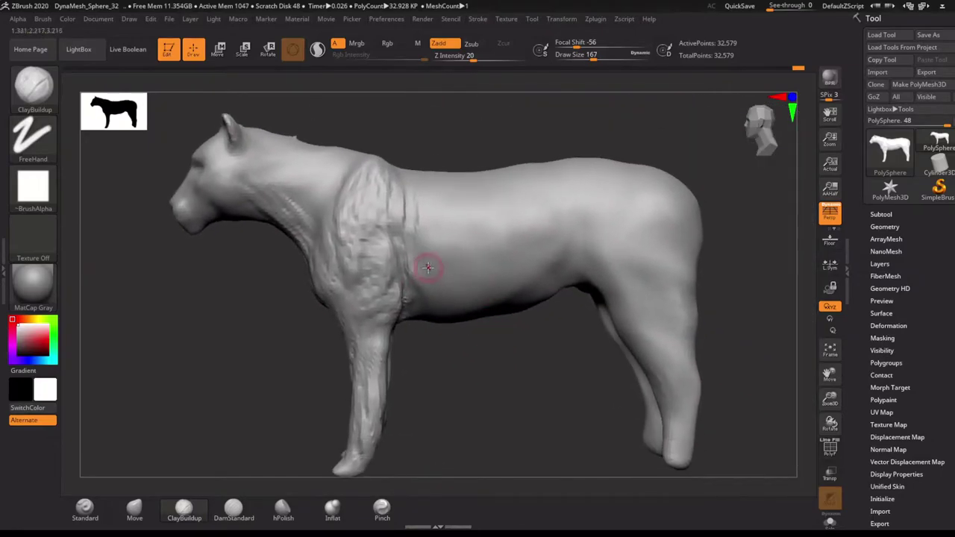
{"action": "left_click_drag", "start_coordinate": [439, 247], "coordinate": [466, 216]}
{"action": "right_click_drag", "start_coordinate": [424, 287], "coordinate": [551, 227]}
{"action": "right_click_drag", "start_coordinate": [494, 231], "coordinate": [559, 254]}
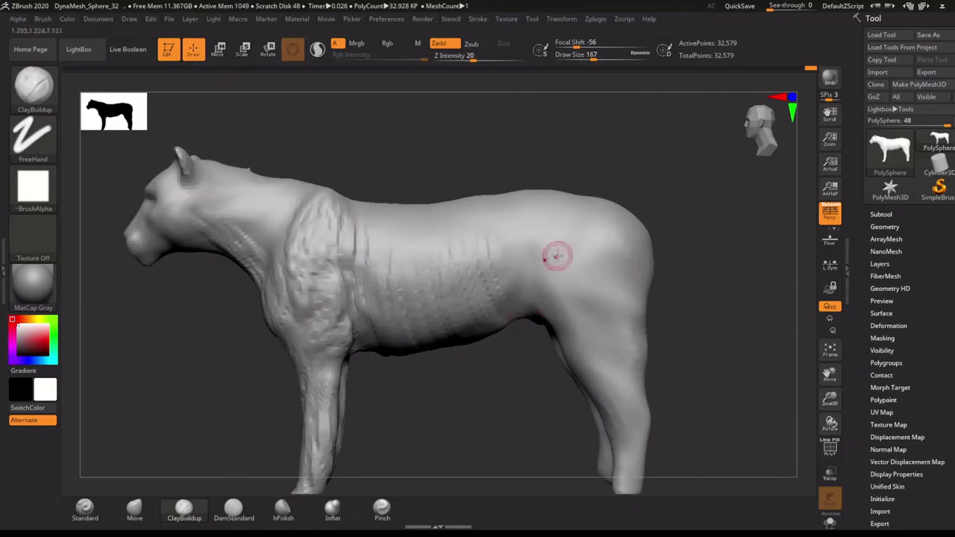
{"action": "left_click_drag", "start_coordinate": [538, 253], "coordinate": [509, 315]}
{"action": "right_click_drag", "start_coordinate": [582, 236], "coordinate": [576, 284]}
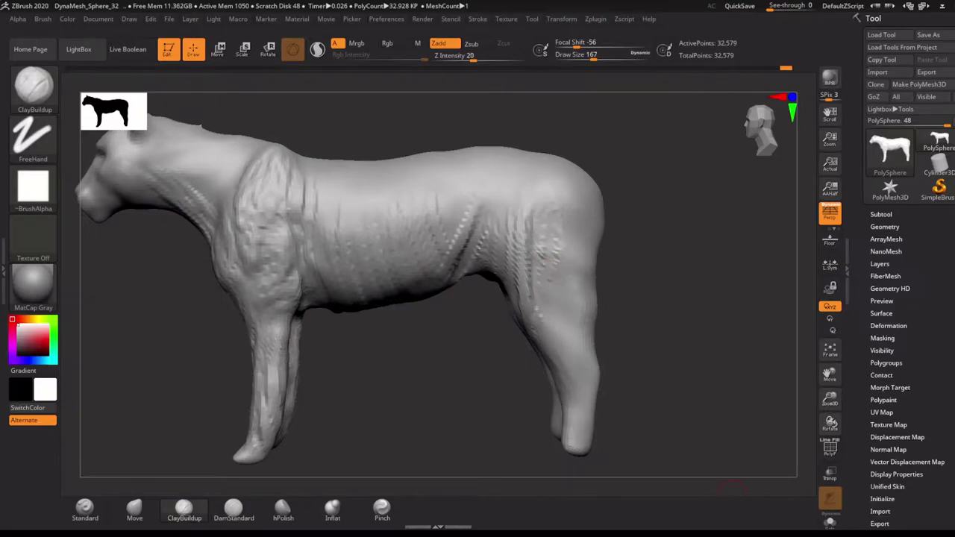
Check the lioness's shape with Move, then return to ClayBuildup at Z Intensity 6.
{"action": "left_click_drag", "start_coordinate": [732, 489], "coordinate": [549, 441]}
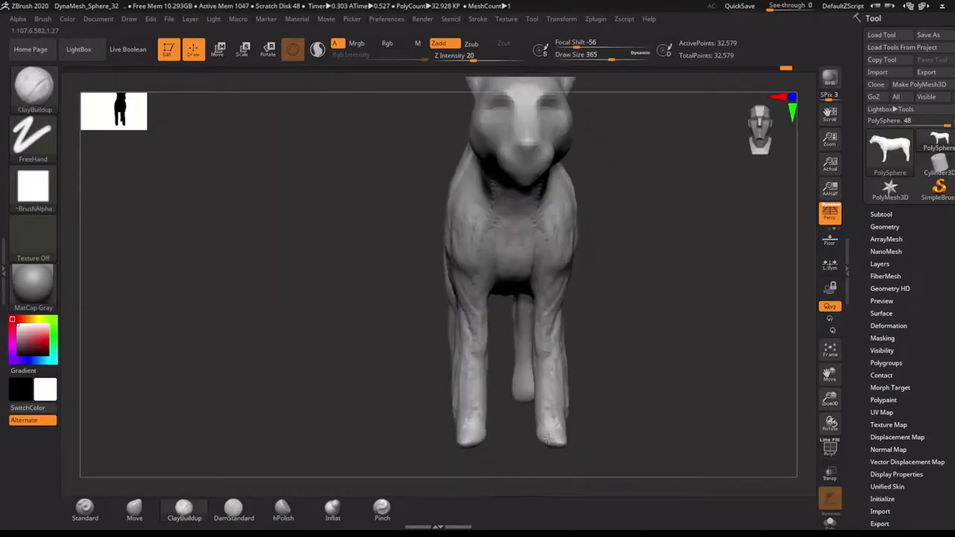
{"action": "left_click", "coordinate": [135, 507]}
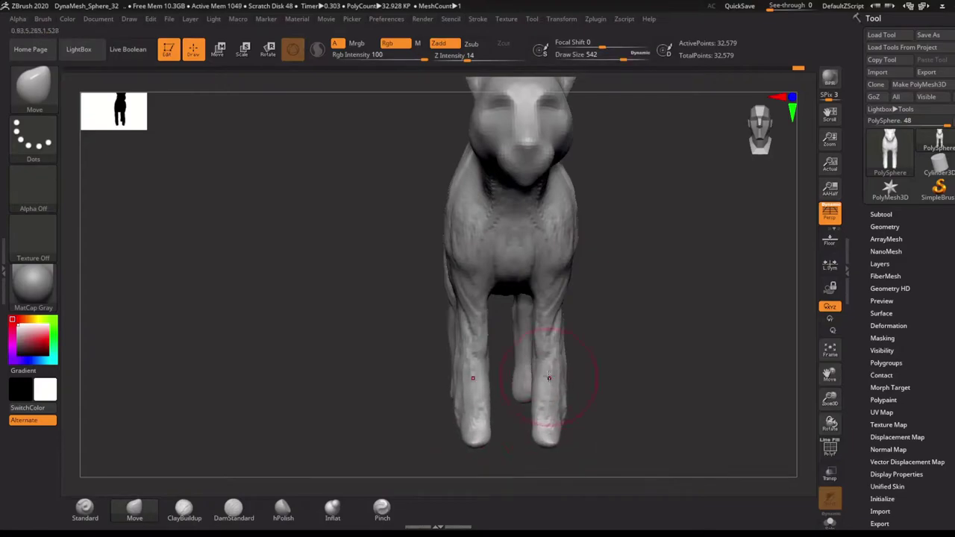
{"action": "mouse_move", "coordinate": [264, 478]}
{"action": "left_mouse_down"}
{"action": "mouse_move", "coordinate": [503, 376]}
{"action": "mouse_move", "coordinate": [483, 318]}
{"action": "left_mouse_up"}
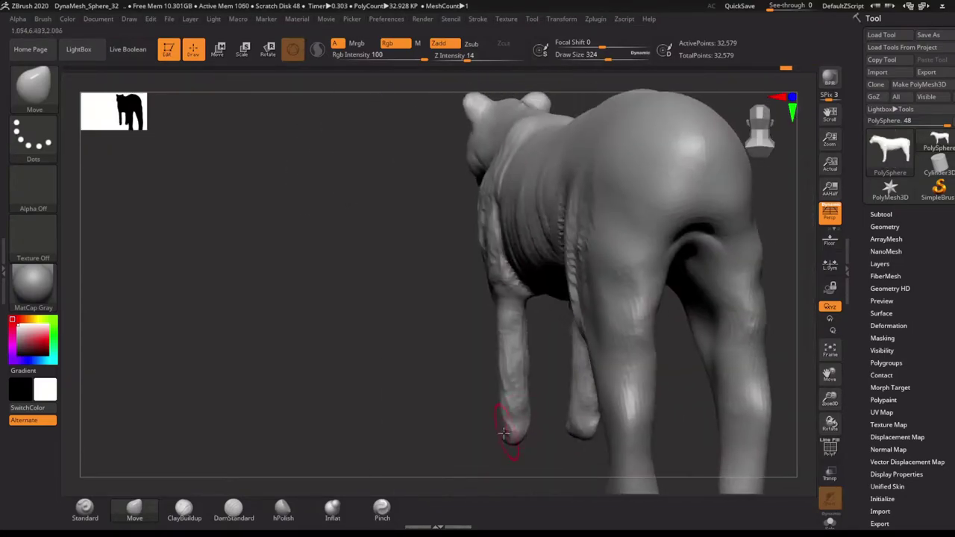
{"action": "left_click", "coordinate": [216, 500]}
{"action": "key", "text": "space"}
Lightly build up the front and hind legs down to rounded paw ends.
{"action": "left_click_drag", "start_coordinate": [373, 324], "coordinate": [343, 324]}
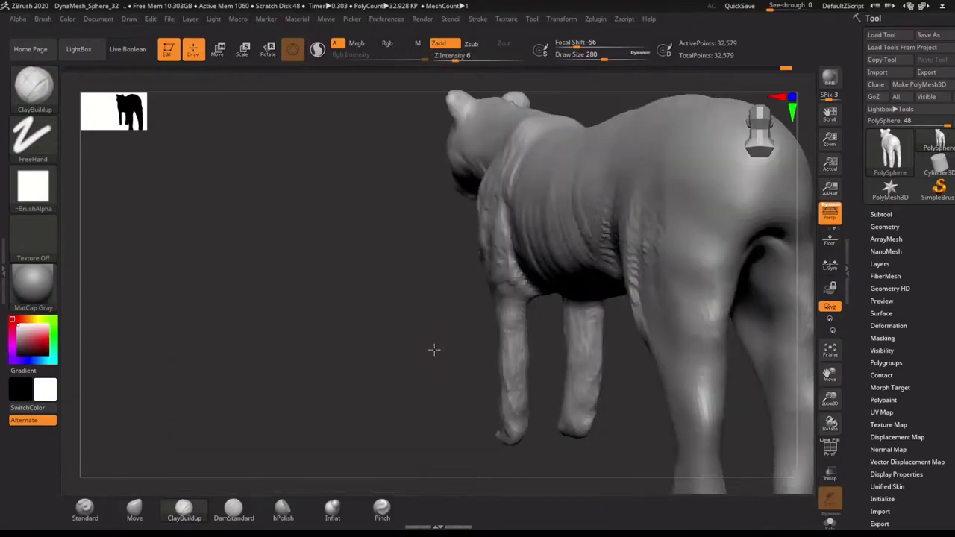
{"action": "left_click_drag", "start_coordinate": [433, 348], "coordinate": [526, 283]}
{"action": "mouse_move", "coordinate": [602, 346]}
{"action": "left_mouse_down", "text": "alt"}
{"action": "mouse_move", "coordinate": [545, 351]}
{"action": "mouse_move", "coordinate": [555, 299]}
{"action": "left_mouse_up", "text": "alt"}
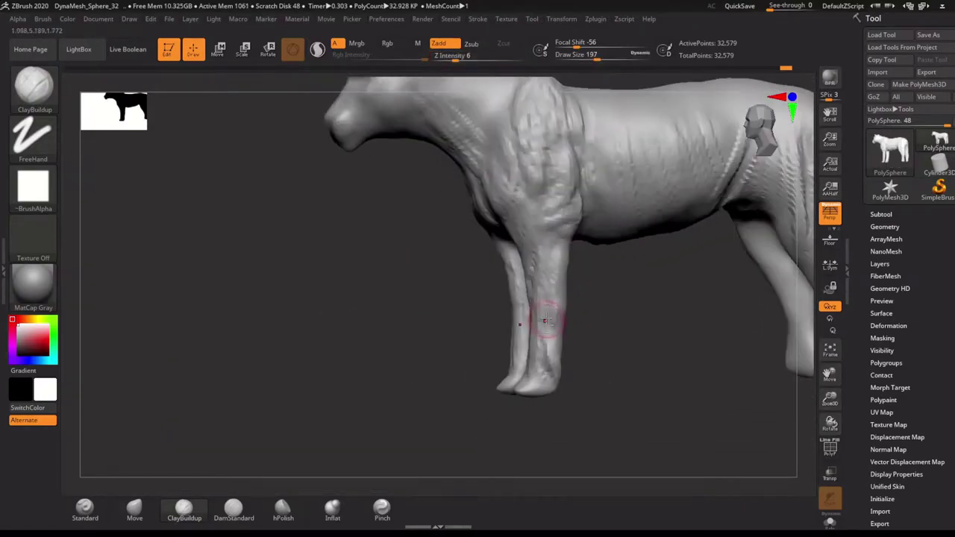
{"action": "mouse_move", "coordinate": [556, 380]}
{"action": "left_mouse_down"}
{"action": "mouse_move", "coordinate": [497, 306]}
{"action": "mouse_move", "coordinate": [483, 333]}
{"action": "left_mouse_up"}
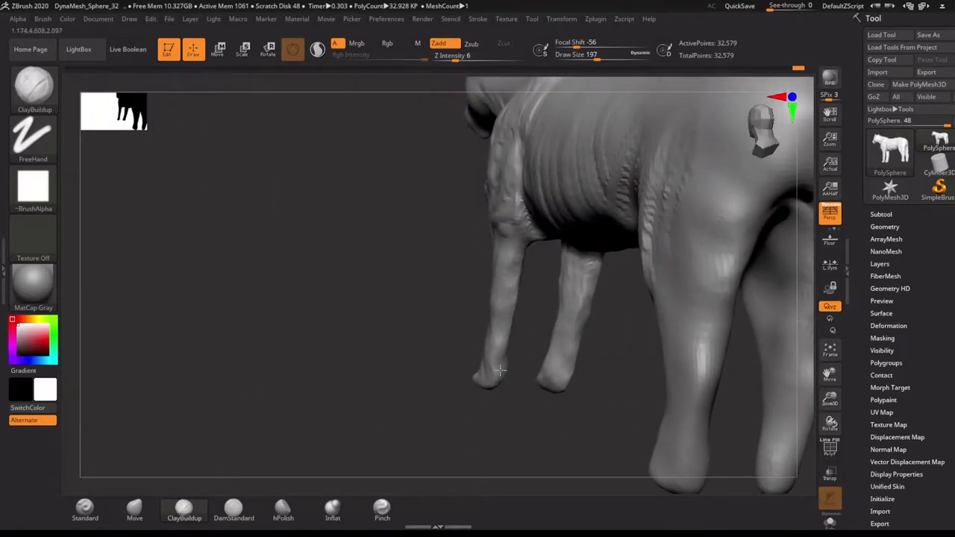
{"action": "left_click_drag", "start_coordinate": [500, 371], "coordinate": [476, 389]}
{"action": "mouse_move", "coordinate": [546, 316]}
{"action": "left_mouse_down"}
{"action": "mouse_move", "coordinate": [580, 412]}
{"action": "mouse_move", "coordinate": [577, 376]}
{"action": "left_mouse_up"}
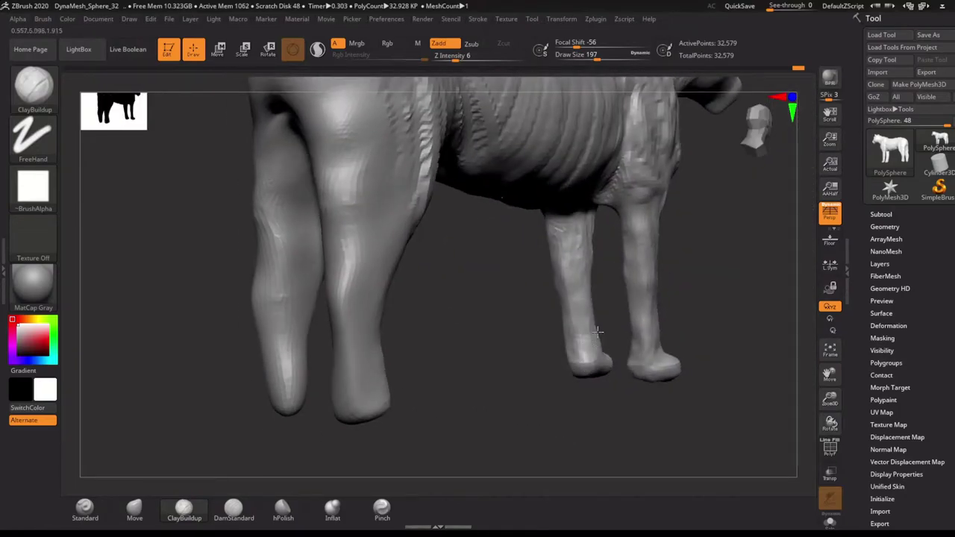
{"action": "mouse_move", "coordinate": [598, 330]}
{"action": "left_mouse_down"}
{"action": "mouse_move", "coordinate": [572, 420]}
{"action": "mouse_move", "coordinate": [582, 373]}
{"action": "mouse_move", "coordinate": [565, 405]}
{"action": "mouse_move", "coordinate": [575, 378]}
{"action": "mouse_move", "coordinate": [616, 388]}
{"action": "mouse_move", "coordinate": [408, 440]}
{"action": "mouse_move", "coordinate": [403, 299]}
{"action": "mouse_move", "coordinate": [649, 316]}
{"action": "left_mouse_up"}
Deepen the eye socket and build up the chin and jaw with ClayBuildup.
{"action": "key", "text": "b"}
{"action": "key", "text": "m"}
{"action": "key", "text": "v"}
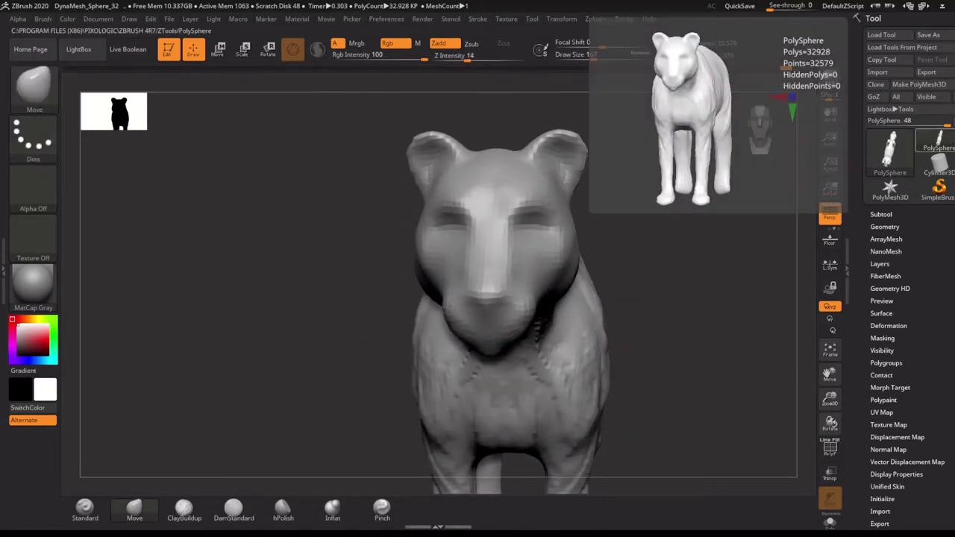
{"action": "left_click_drag", "start_coordinate": [590, 284], "coordinate": [640, 266]}
{"action": "left_click", "coordinate": [184, 507]}
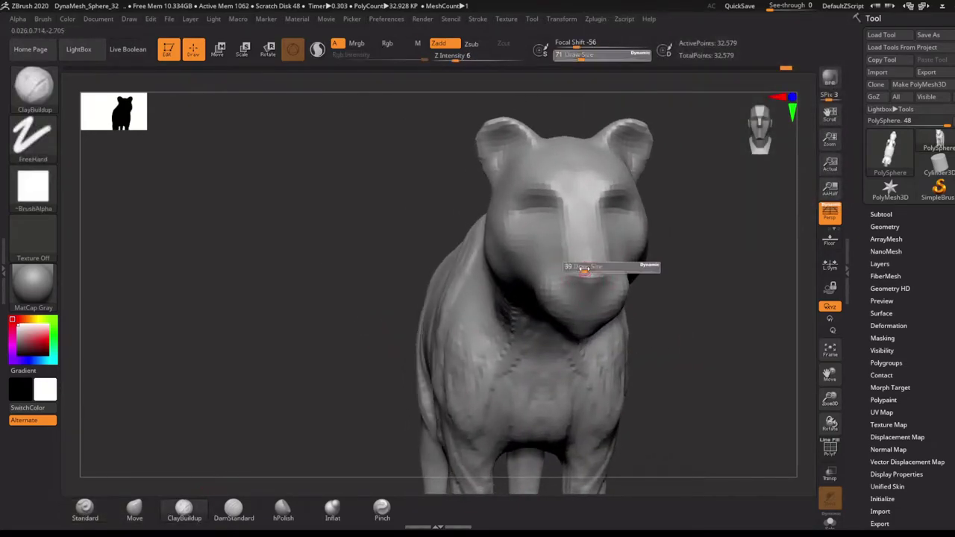
{"action": "mouse_move", "coordinate": [581, 281]}
{"action": "left_mouse_down"}
{"action": "mouse_move", "coordinate": [581, 296]}
{"action": "mouse_move", "coordinate": [633, 288]}
{"action": "mouse_move", "coordinate": [578, 371]}
{"action": "mouse_move", "coordinate": [646, 362]}
{"action": "left_mouse_up"}
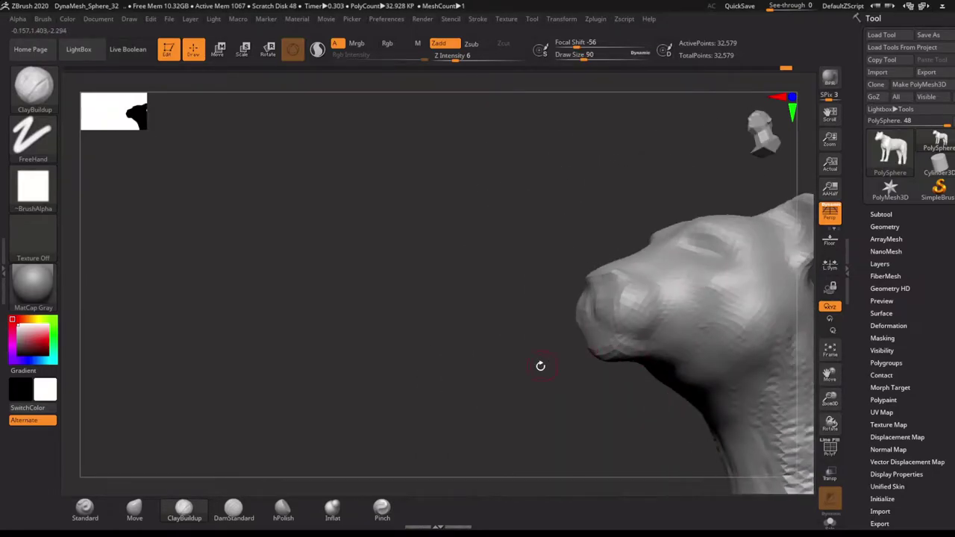
{"action": "mouse_move", "coordinate": [540, 365]}
{"action": "left_mouse_down"}
{"action": "mouse_move", "coordinate": [466, 377]}
{"action": "mouse_move", "coordinate": [550, 292]}
{"action": "left_mouse_up"}
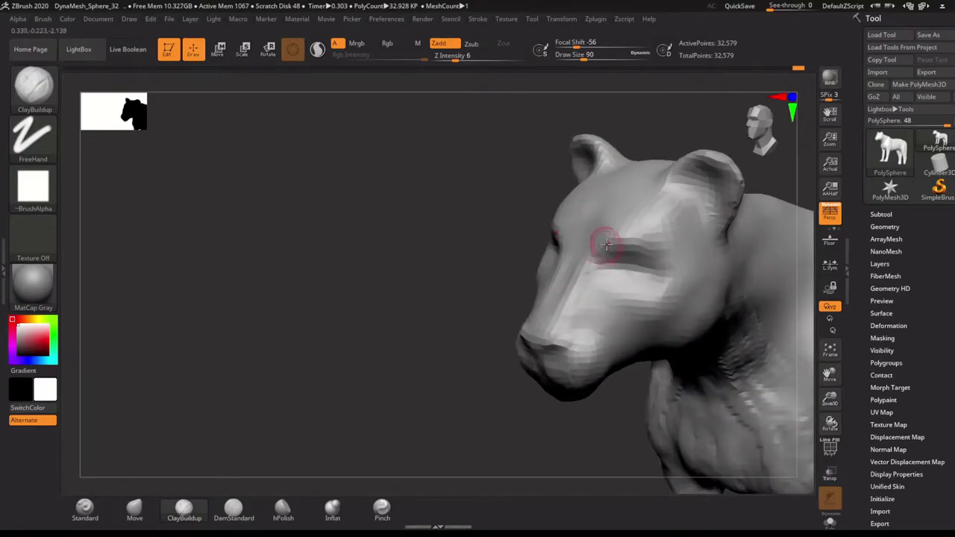
{"action": "mouse_move", "coordinate": [623, 263]}
{"action": "left_mouse_down"}
{"action": "mouse_move", "coordinate": [613, 263]}
{"action": "mouse_move", "coordinate": [575, 316]}
{"action": "left_mouse_up"}
{"action": "right_click_drag", "start_coordinate": [676, 264], "coordinate": [654, 299]}
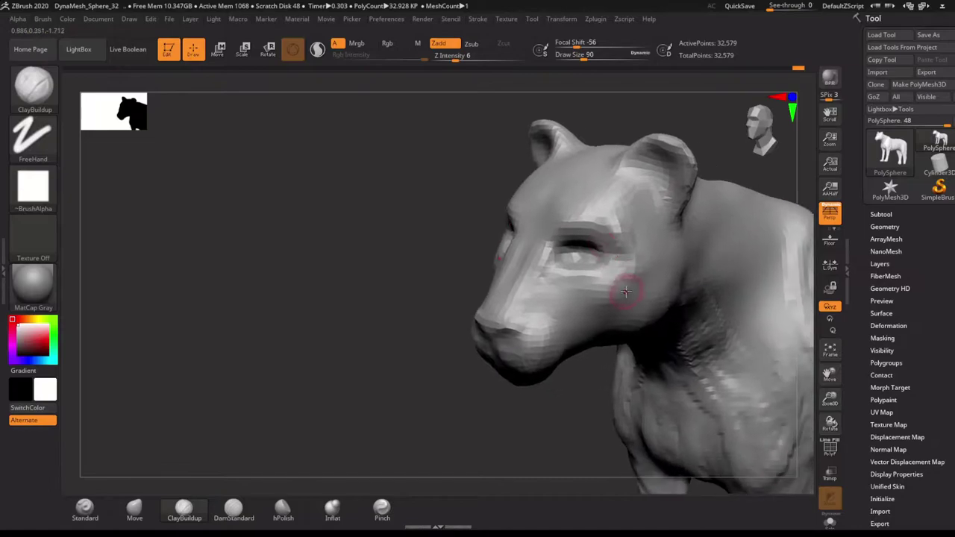
{"action": "left_click_drag", "start_coordinate": [565, 363], "coordinate": [581, 353]}
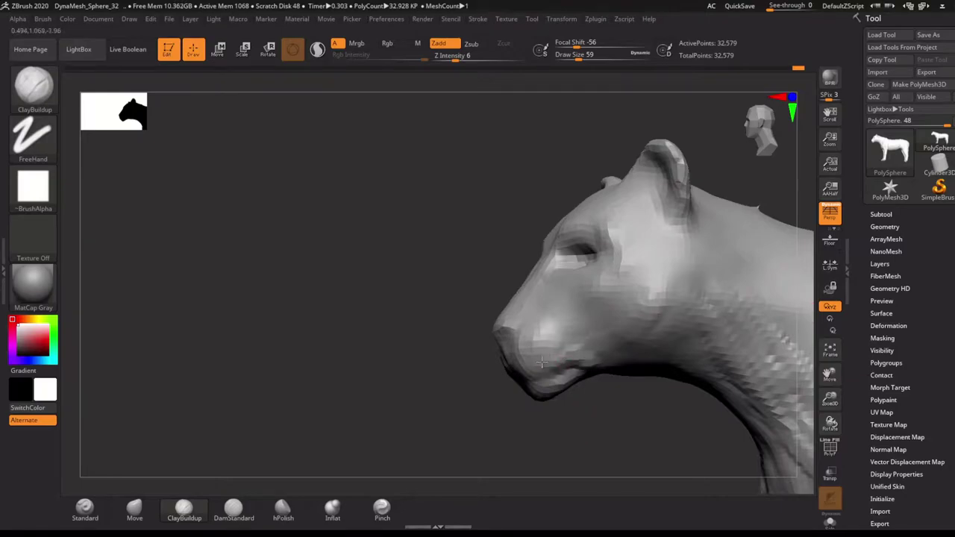
Resize the brush and build up the inner surfaces of the ears.
{"action": "key", "text": "]"}
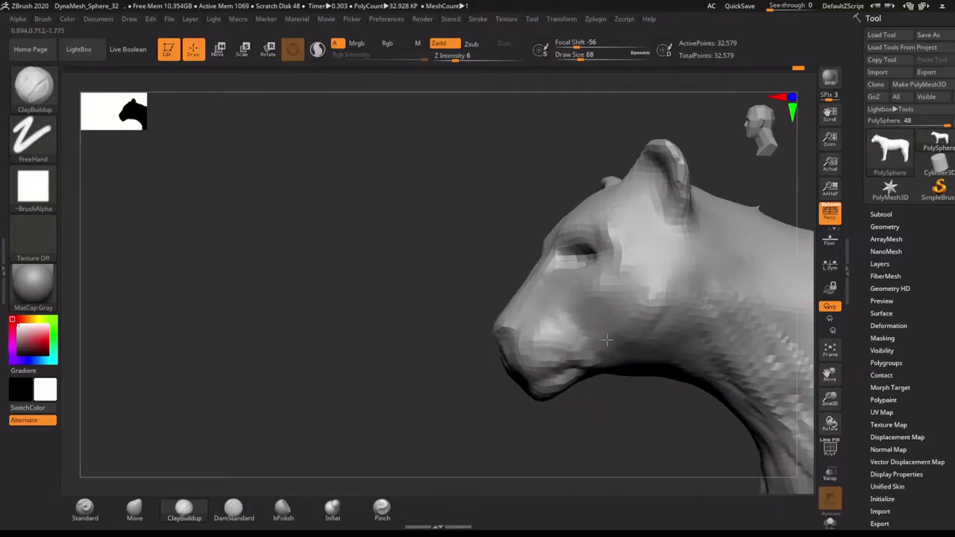
{"action": "right_click_drag", "start_coordinate": [607, 341], "coordinate": [595, 375]}
{"action": "key", "text": "]"}
{"action": "key", "text": "]"}
{"action": "mouse_move", "coordinate": [450, 345]}
{"action": "right_mouse_down"}
{"action": "mouse_move", "coordinate": [500, 346]}
{"action": "mouse_move", "coordinate": [581, 315]}
{"action": "right_mouse_up"}
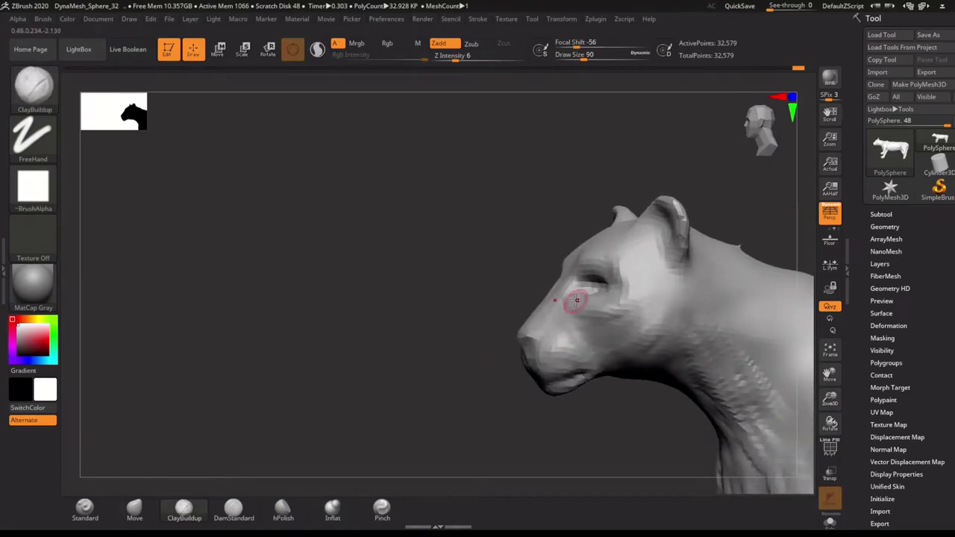
{"action": "key", "text": "["}
{"action": "key", "text": "["}
{"action": "key", "text": "["}
{"action": "mouse_move", "coordinate": [452, 375]}
{"action": "right_mouse_down", "text": "alt"}
{"action": "mouse_move", "coordinate": [511, 363]}
{"action": "mouse_move", "coordinate": [430, 397]}
{"action": "mouse_move", "coordinate": [495, 361]}
{"action": "right_mouse_up", "text": "alt"}
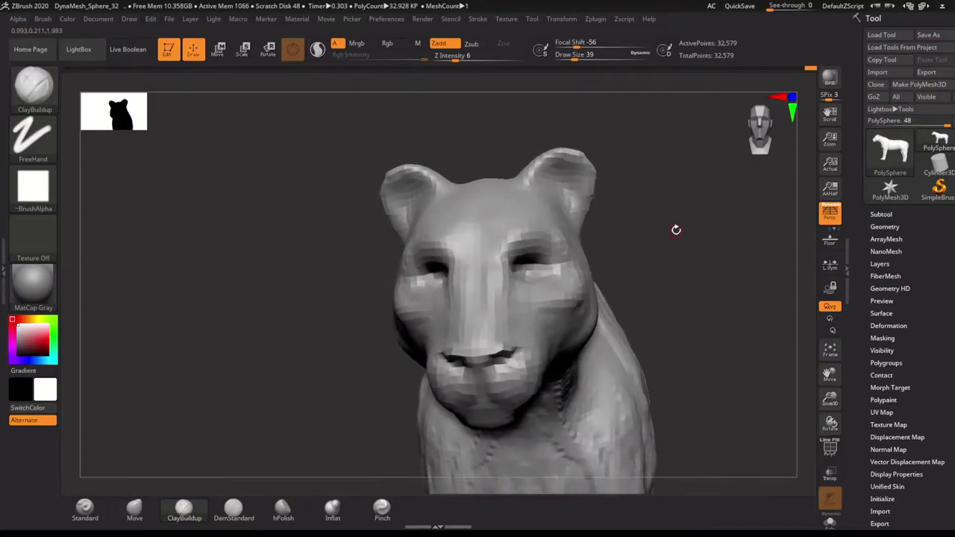
{"action": "right_click_drag", "start_coordinate": [674, 229], "coordinate": [616, 341]}
{"action": "left_click_drag", "start_coordinate": [613, 333], "coordinate": [578, 297]}
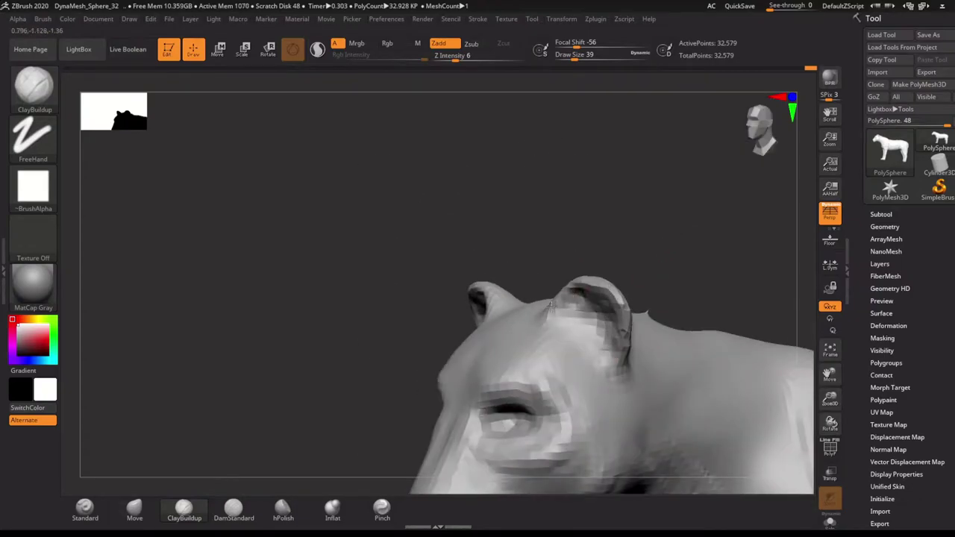
{"action": "mouse_move", "coordinate": [550, 305]}
{"action": "right_mouse_down"}
{"action": "mouse_move", "coordinate": [597, 336]}
{"action": "mouse_move", "coordinate": [621, 395]}
{"action": "mouse_move", "coordinate": [633, 281]}
{"action": "mouse_move", "coordinate": [667, 300]}
{"action": "mouse_move", "coordinate": [591, 263]}
{"action": "mouse_move", "coordinate": [602, 261]}
{"action": "mouse_move", "coordinate": [520, 384]}
{"action": "mouse_move", "coordinate": [469, 350]}
{"action": "mouse_move", "coordinate": [473, 309]}
{"action": "right_mouse_up"}
{"action": "mouse_move", "coordinate": [542, 246]}
{"action": "right_mouse_down"}
{"action": "mouse_move", "coordinate": [429, 254]}
{"action": "mouse_move", "coordinate": [411, 210]}
{"action": "mouse_move", "coordinate": [399, 251]}
{"action": "mouse_move", "coordinate": [419, 201]}
{"action": "right_mouse_up"}
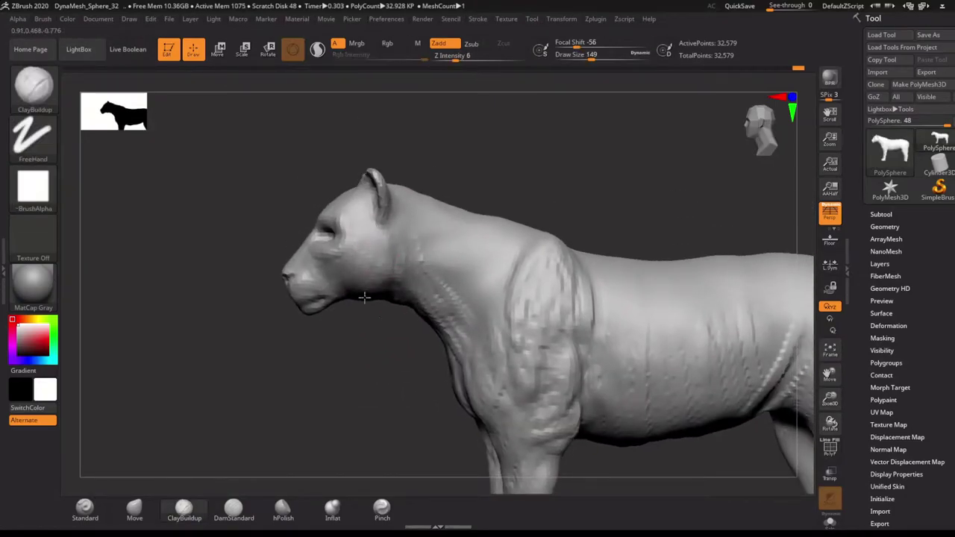
Build up extra muscle mass along the lioness's back.
{"action": "mouse_move", "coordinate": [365, 298]}
{"action": "right_mouse_down"}
{"action": "mouse_move", "coordinate": [434, 221]}
{"action": "mouse_move", "coordinate": [401, 294]}
{"action": "mouse_move", "coordinate": [410, 295]}
{"action": "right_mouse_up"}
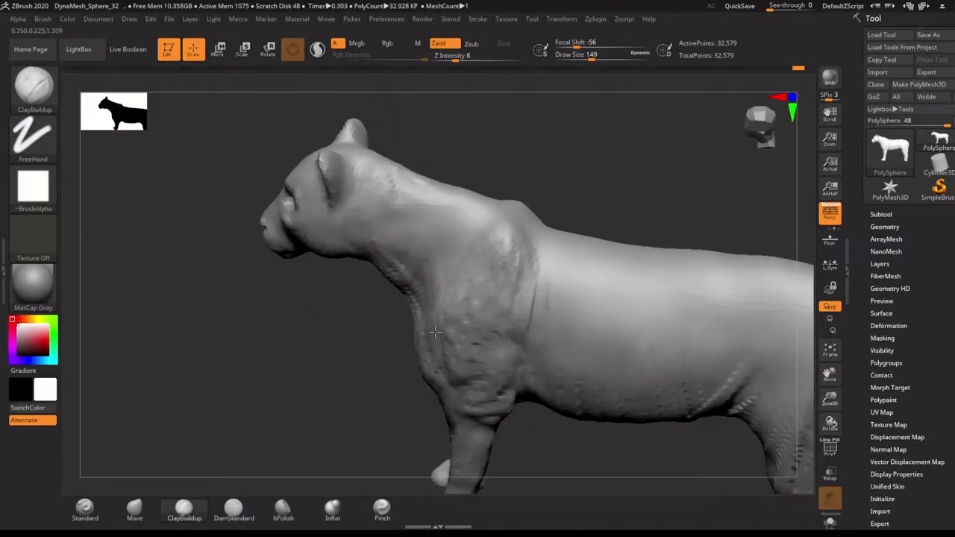
{"action": "mouse_move", "coordinate": [435, 332]}
{"action": "right_mouse_down"}
{"action": "mouse_move", "coordinate": [290, 316]}
{"action": "mouse_move", "coordinate": [301, 371]}
{"action": "mouse_move", "coordinate": [616, 373]}
{"action": "mouse_move", "coordinate": [529, 274]}
{"action": "right_mouse_up"}
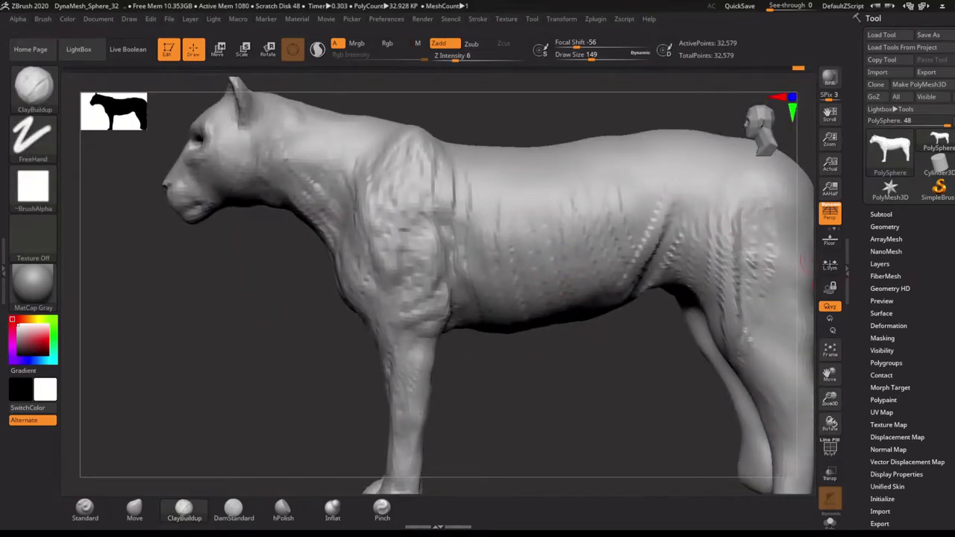
{"action": "left_click_drag", "start_coordinate": [675, 183], "coordinate": [680, 197]}
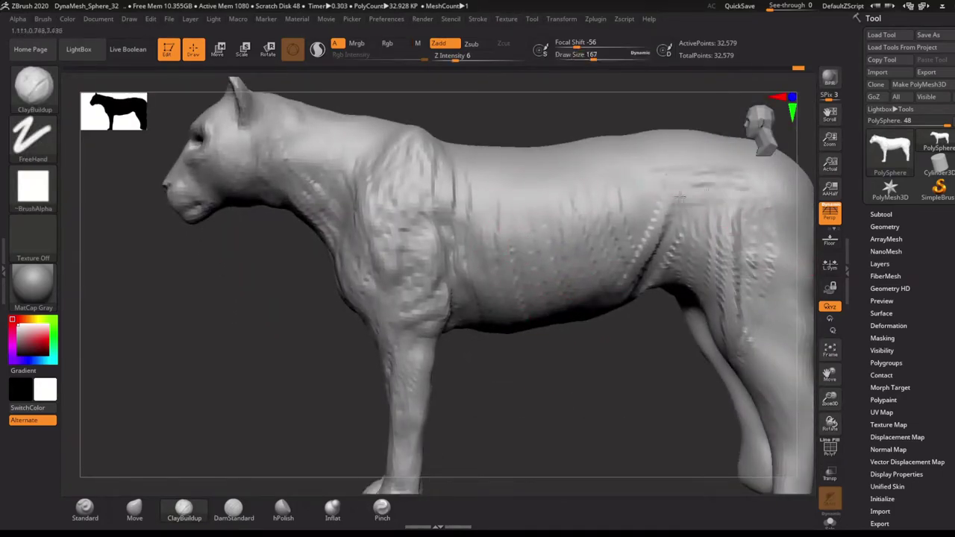
{"action": "right_click_drag", "start_coordinate": [606, 179], "coordinate": [579, 181]}
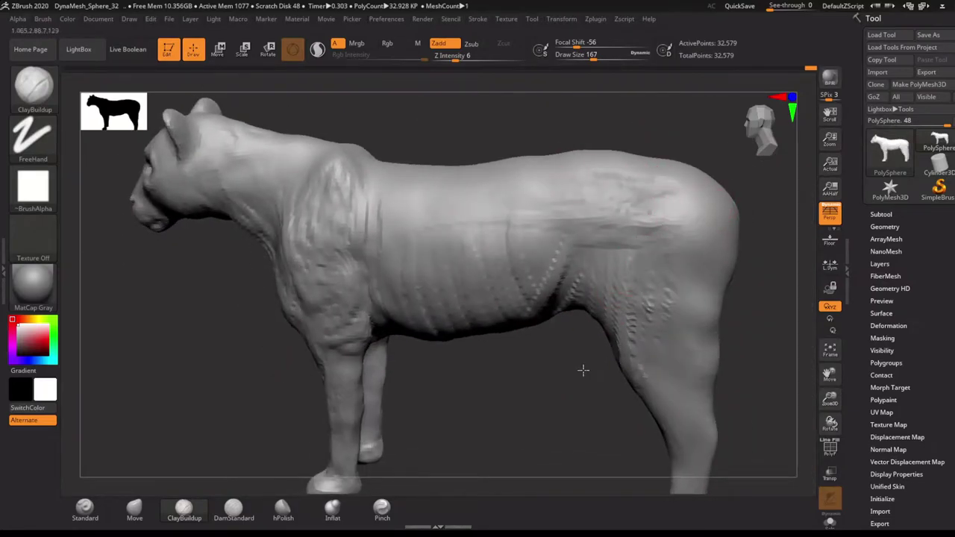
{"action": "mouse_move", "coordinate": [580, 366]}
{"action": "right_mouse_down"}
{"action": "mouse_move", "coordinate": [594, 288]}
{"action": "mouse_move", "coordinate": [646, 328]}
{"action": "mouse_move", "coordinate": [726, 346]}
{"action": "right_mouse_up"}
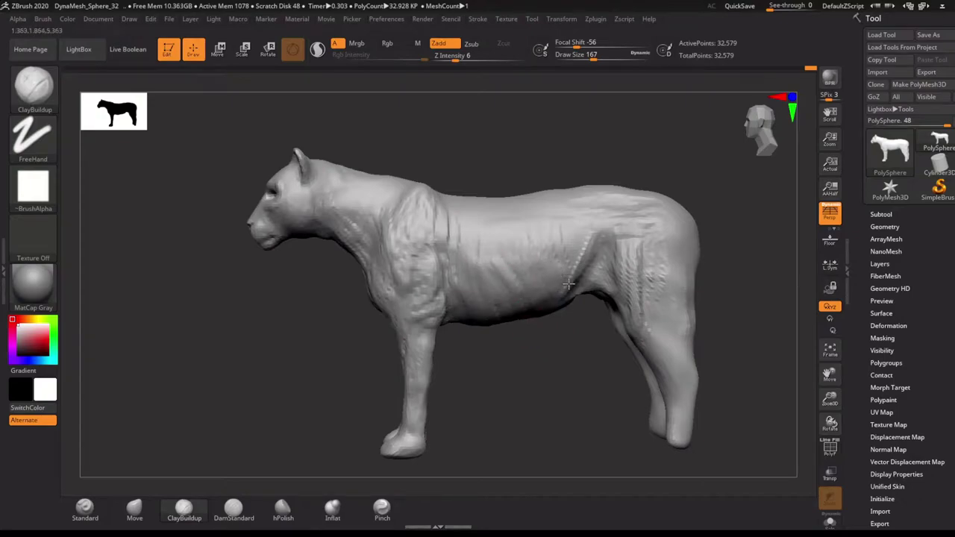
{"action": "right_click_drag", "start_coordinate": [558, 274], "coordinate": [503, 324], "text": "alt"}
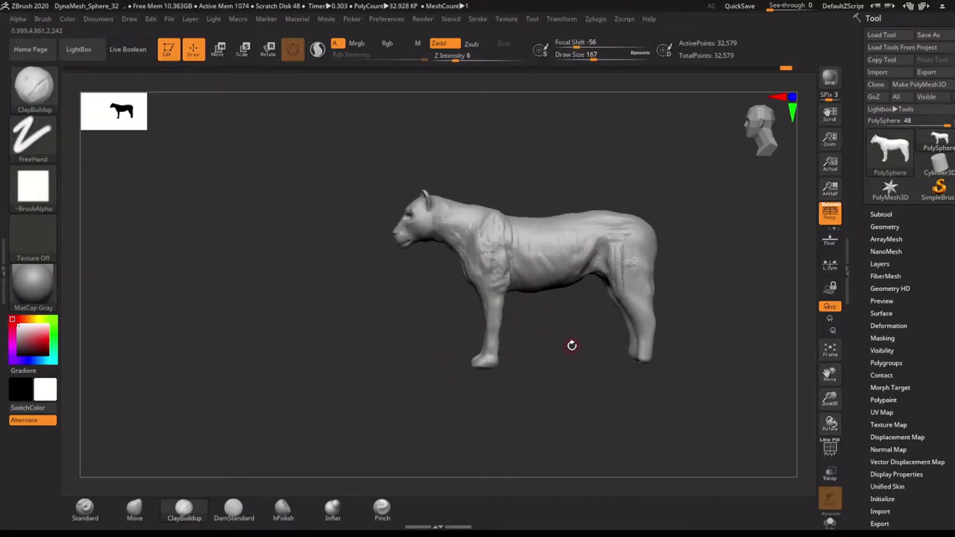
Add wrinkled clay ridges over the hip and groin.
{"action": "mouse_move", "coordinate": [572, 344]}
{"action": "right_mouse_down", "text": "alt"}
{"action": "mouse_move", "coordinate": [544, 373]}
{"action": "mouse_move", "coordinate": [478, 310]}
{"action": "mouse_move", "coordinate": [495, 377]}
{"action": "mouse_move", "coordinate": [520, 358]}
{"action": "mouse_move", "coordinate": [514, 341]}
{"action": "right_mouse_up", "text": "alt"}
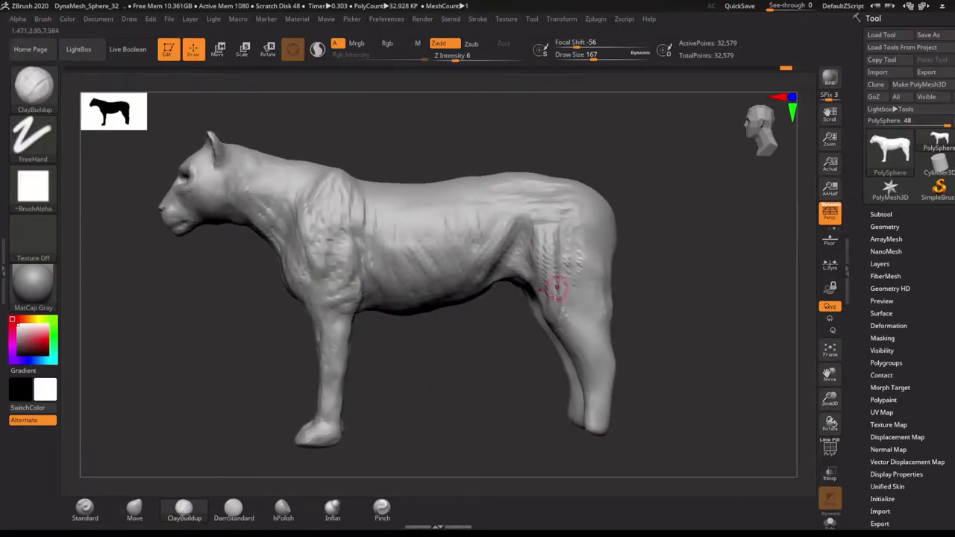
{"action": "mouse_move", "coordinate": [559, 288]}
{"action": "right_mouse_down", "text": "alt"}
{"action": "mouse_move", "coordinate": [516, 335]}
{"action": "mouse_move", "coordinate": [511, 269]}
{"action": "right_mouse_up", "text": "alt"}
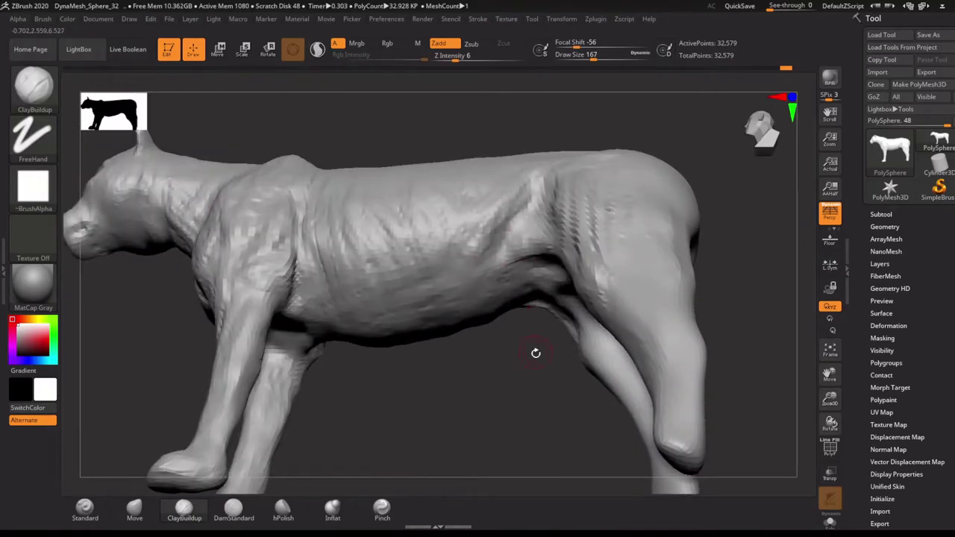
{"action": "mouse_move", "coordinate": [536, 353]}
{"action": "right_mouse_down", "text": "alt"}
{"action": "mouse_move", "coordinate": [569, 403]}
{"action": "mouse_move", "coordinate": [539, 424]}
{"action": "mouse_move", "coordinate": [548, 300]}
{"action": "right_mouse_up", "text": "alt"}
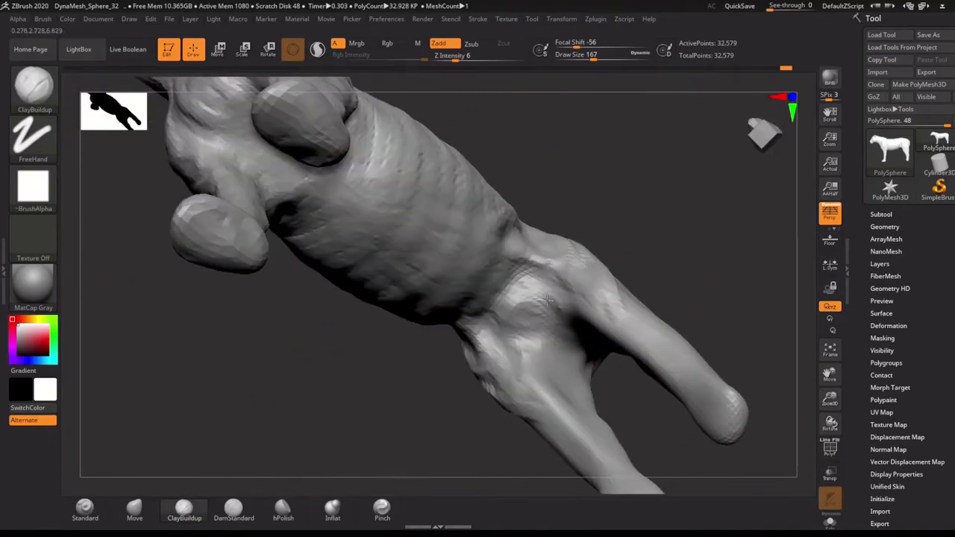
{"action": "mouse_move", "coordinate": [548, 300]}
{"action": "left_mouse_down"}
{"action": "mouse_move", "coordinate": [580, 341]}
{"action": "mouse_move", "coordinate": [526, 298]}
{"action": "mouse_move", "coordinate": [474, 306]}
{"action": "left_mouse_up"}
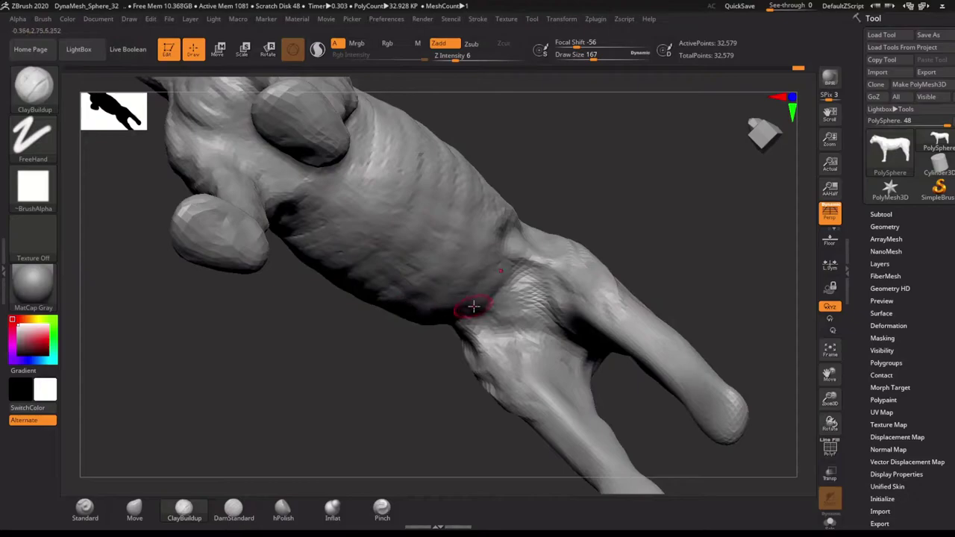
{"action": "mouse_move", "coordinate": [449, 392]}
{"action": "right_mouse_down"}
{"action": "mouse_move", "coordinate": [543, 321]}
{"action": "mouse_move", "coordinate": [712, 314]}
{"action": "mouse_move", "coordinate": [580, 266]}
{"action": "mouse_move", "coordinate": [572, 249]}
{"action": "right_mouse_up"}
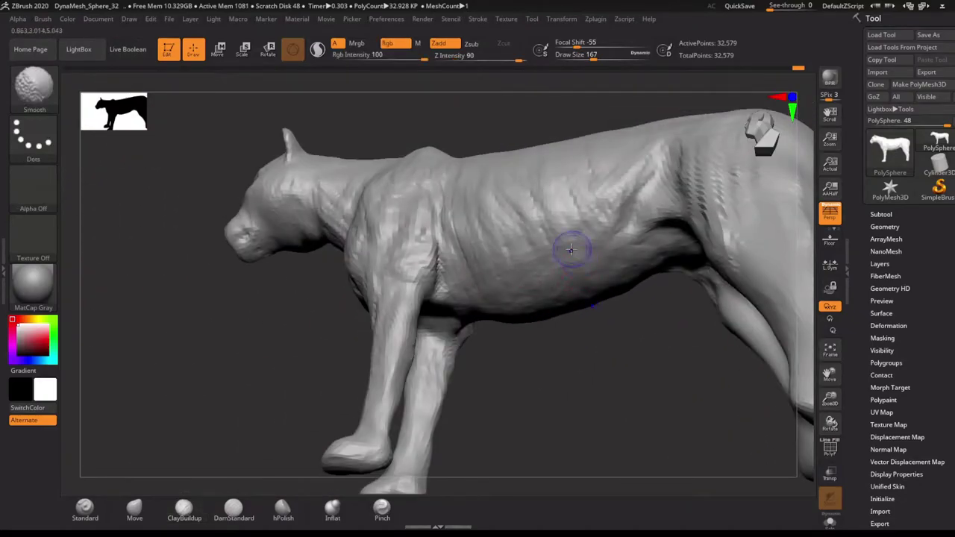
{"action": "mouse_move", "coordinate": [518, 313]}
{"action": "right_mouse_down", "text": "ctrl"}
{"action": "mouse_move", "coordinate": [610, 352]}
{"action": "mouse_move", "coordinate": [537, 347]}
{"action": "mouse_move", "coordinate": [644, 316]}
{"action": "mouse_move", "coordinate": [654, 303]}
{"action": "right_mouse_up", "text": "ctrl"}
Reduce the Draw Size to 116.
{"action": "key", "text": "s"}
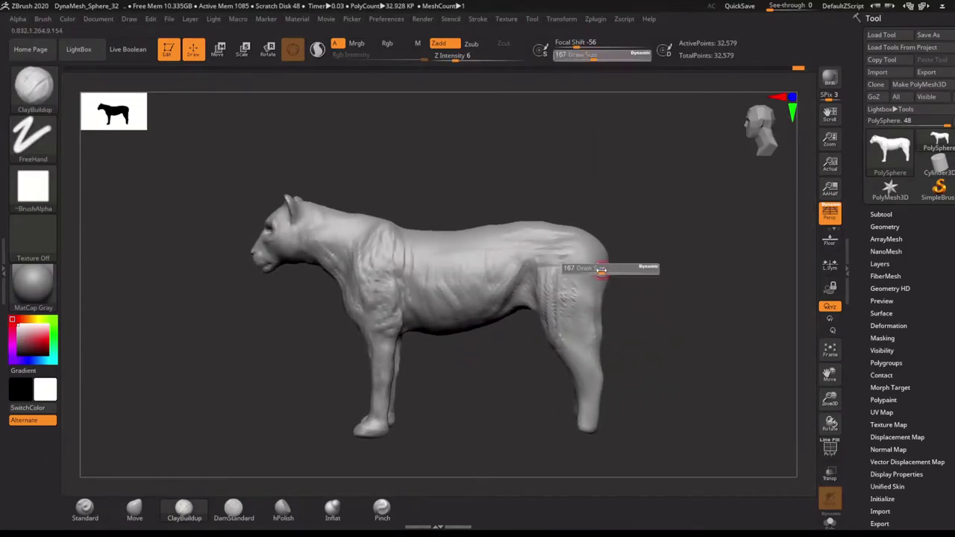
{"action": "left_click", "coordinate": [597, 271]}
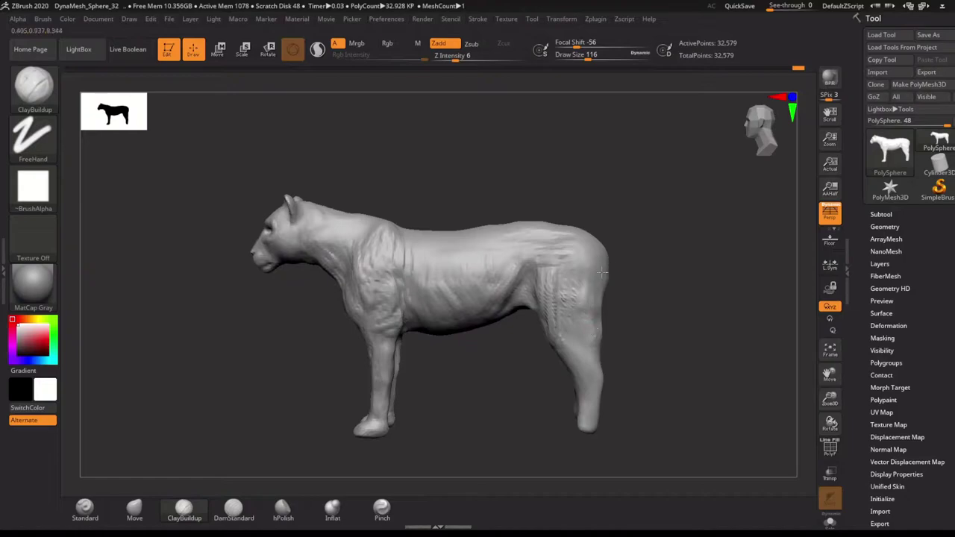
{"action": "right_click_drag", "start_coordinate": [602, 272], "coordinate": [597, 259]}
{"action": "mouse_move", "coordinate": [531, 370]}
{"action": "right_mouse_down"}
{"action": "mouse_move", "coordinate": [544, 339]}
{"action": "mouse_move", "coordinate": [621, 330]}
{"action": "right_mouse_up"}
Carve thin DamStandard rib creases along the flank, checking from several angles.
{"action": "left_click", "coordinate": [234, 509]}
{"action": "mouse_move", "coordinate": [548, 438]}
{"action": "right_mouse_down"}
{"action": "mouse_move", "coordinate": [612, 373]}
{"action": "mouse_move", "coordinate": [582, 287]}
{"action": "right_mouse_up"}
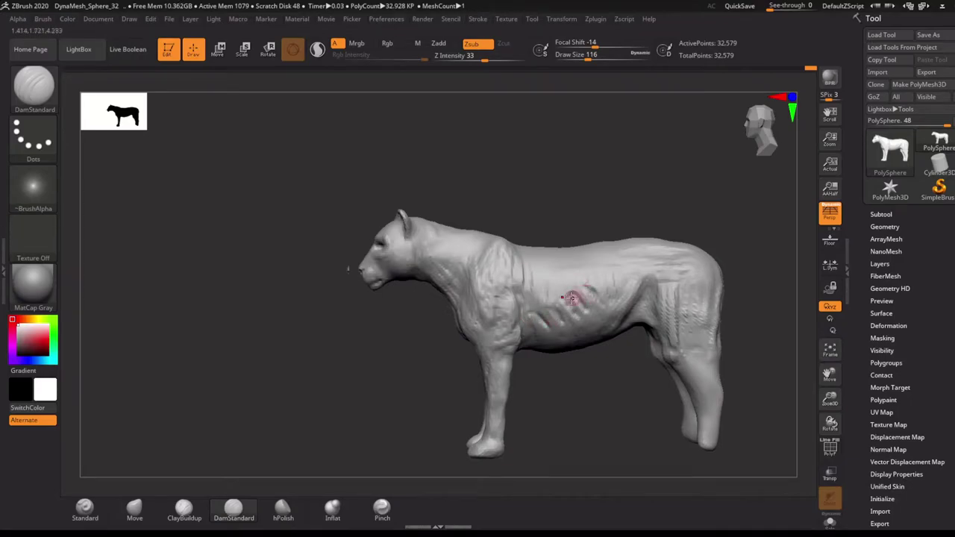
{"action": "right_click_drag", "start_coordinate": [498, 304], "coordinate": [495, 284], "text": "alt"}
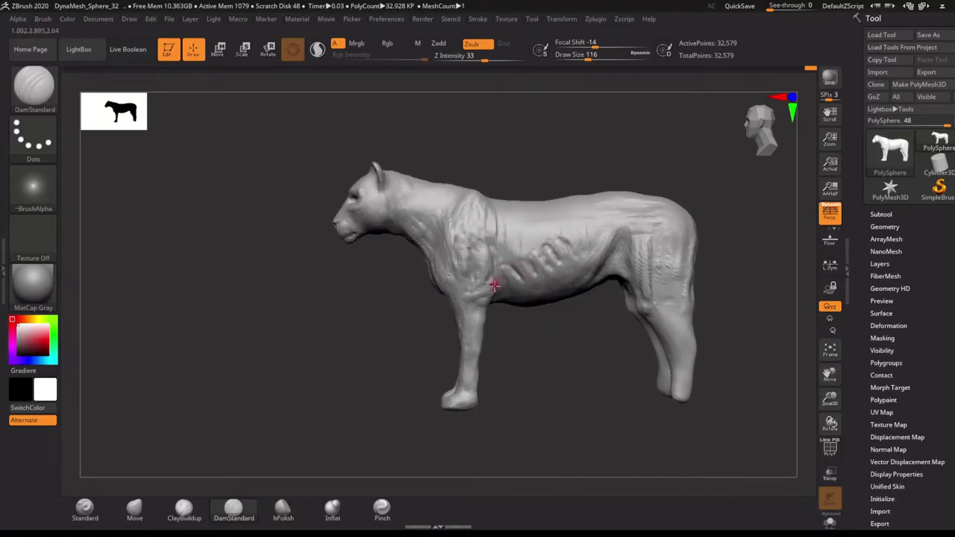
{"action": "mouse_move", "coordinate": [505, 324]}
{"action": "right_mouse_down", "text": "alt"}
{"action": "mouse_move", "coordinate": [477, 325]}
{"action": "mouse_move", "coordinate": [482, 316]}
{"action": "mouse_move", "coordinate": [423, 238]}
{"action": "right_mouse_up", "text": "alt"}
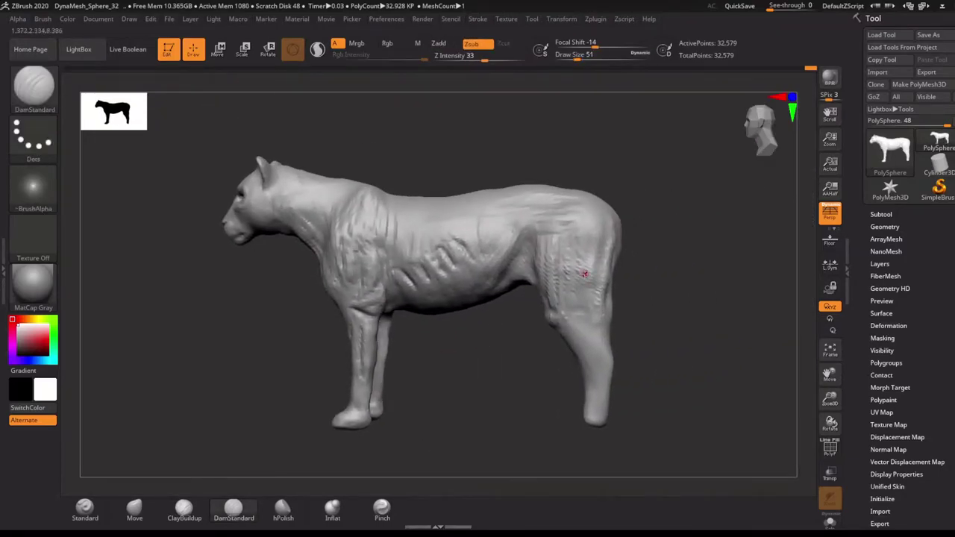
{"action": "mouse_move", "coordinate": [578, 308]}
{"action": "right_mouse_down"}
{"action": "mouse_move", "coordinate": [560, 251]}
{"action": "mouse_move", "coordinate": [528, 236]}
{"action": "right_mouse_up"}
{"action": "mouse_move", "coordinate": [498, 322]}
{"action": "right_mouse_down", "text": "shift"}
{"action": "mouse_move", "coordinate": [641, 245]}
{"action": "mouse_move", "coordinate": [527, 243]}
{"action": "right_mouse_up", "text": "shift"}
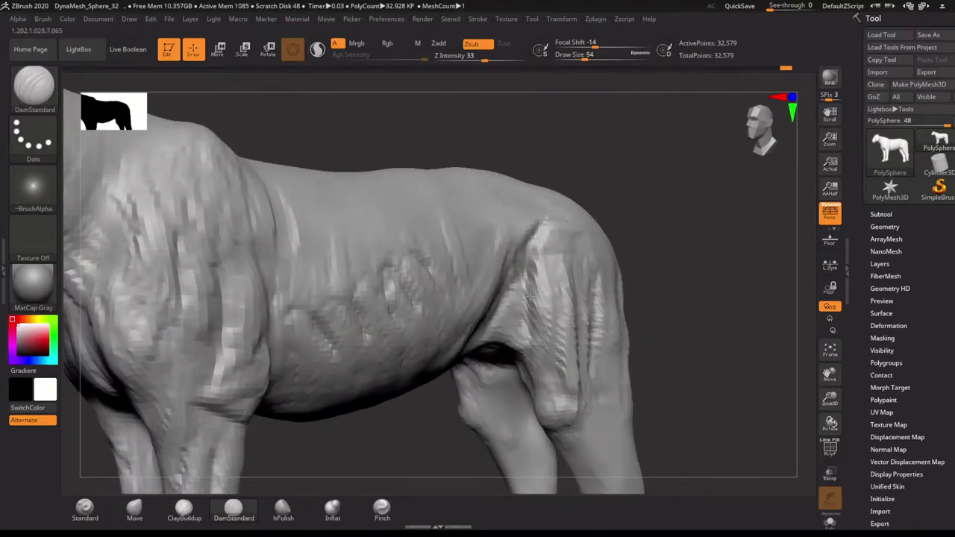
{"action": "mouse_move", "coordinate": [530, 296]}
{"action": "right_mouse_down", "text": "alt"}
{"action": "mouse_move", "coordinate": [555, 206]}
{"action": "mouse_move", "coordinate": [563, 235]}
{"action": "right_mouse_up", "text": "alt"}
{"action": "mouse_move", "coordinate": [473, 245]}
{"action": "right_mouse_down", "text": "alt"}
{"action": "mouse_move", "coordinate": [503, 242]}
{"action": "mouse_move", "coordinate": [505, 356]}
{"action": "mouse_move", "coordinate": [520, 321]}
{"action": "right_mouse_up", "text": "alt"}
{"action": "right_click_drag", "start_coordinate": [509, 361], "coordinate": [533, 373], "text": "alt"}
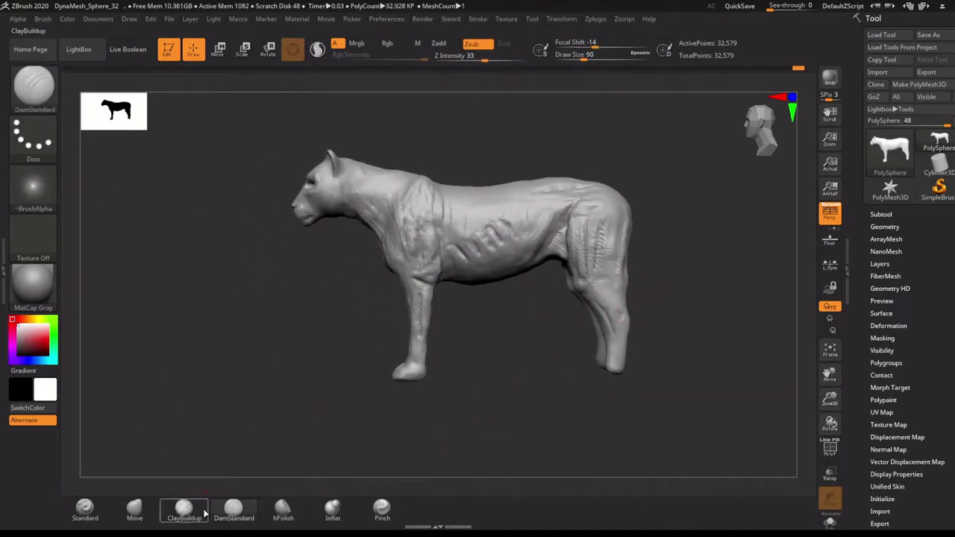
Reselect ClayBuildup and review the lioness's proportions from side, front and top views.
{"action": "left_click", "coordinate": [205, 512]}
{"action": "mouse_move", "coordinate": [624, 306]}
{"action": "right_mouse_down", "text": "alt"}
{"action": "mouse_move", "coordinate": [572, 324]}
{"action": "mouse_move", "coordinate": [624, 234]}
{"action": "mouse_move", "coordinate": [551, 318]}
{"action": "right_mouse_up", "text": "alt"}
{"action": "right_click_drag", "start_coordinate": [608, 279], "coordinate": [716, 320]}
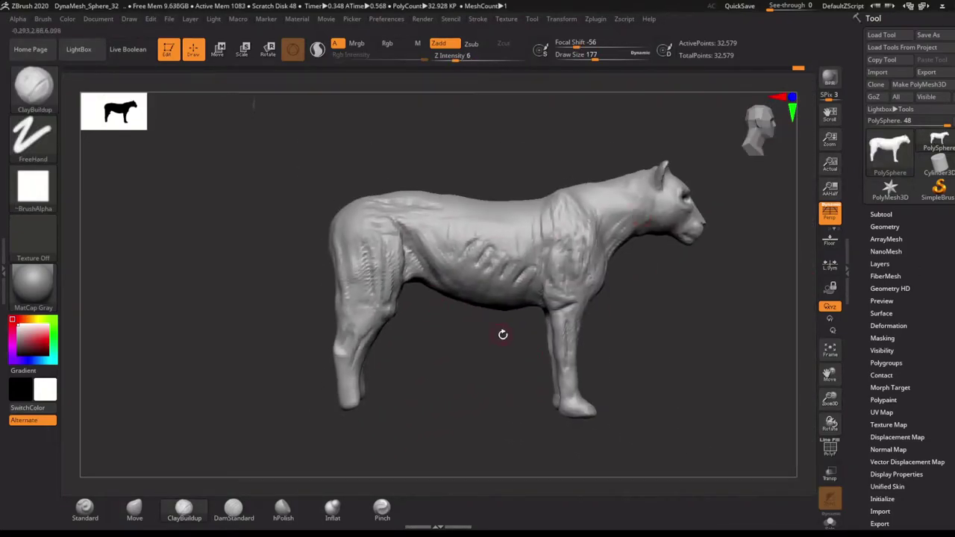
{"action": "mouse_move", "coordinate": [503, 334]}
{"action": "right_mouse_down"}
{"action": "mouse_move", "coordinate": [503, 365]}
{"action": "mouse_move", "coordinate": [603, 322]}
{"action": "mouse_move", "coordinate": [520, 333]}
{"action": "mouse_move", "coordinate": [597, 337]}
{"action": "mouse_move", "coordinate": [473, 283]}
{"action": "mouse_move", "coordinate": [547, 324]}
{"action": "right_mouse_up"}
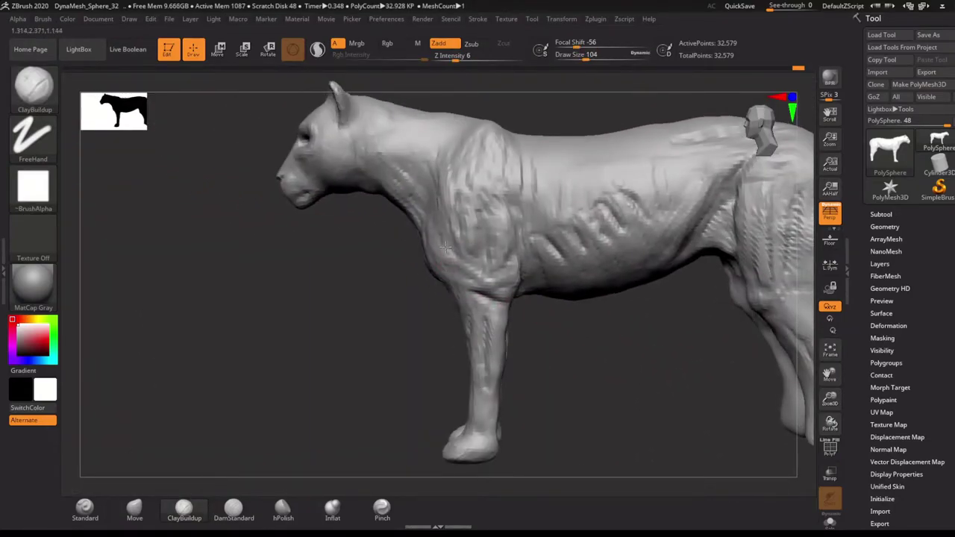
{"action": "mouse_move", "coordinate": [508, 295]}
{"action": "right_mouse_down"}
{"action": "mouse_move", "coordinate": [538, 336]}
{"action": "mouse_move", "coordinate": [522, 297]}
{"action": "mouse_move", "coordinate": [450, 337]}
{"action": "mouse_move", "coordinate": [501, 320]}
{"action": "mouse_move", "coordinate": [462, 381]}
{"action": "mouse_move", "coordinate": [477, 398]}
{"action": "mouse_move", "coordinate": [507, 400]}
{"action": "mouse_move", "coordinate": [487, 423]}
{"action": "mouse_move", "coordinate": [447, 339]}
{"action": "right_mouse_up"}
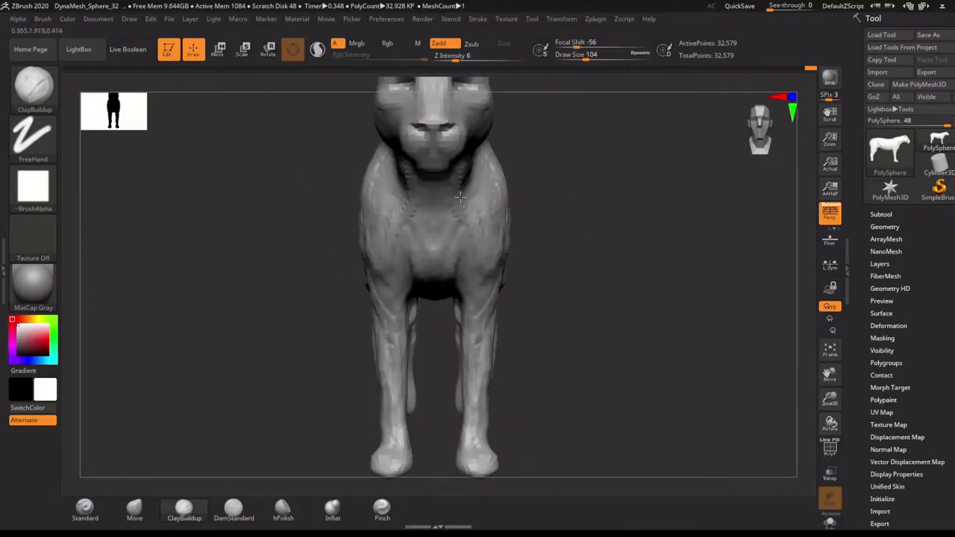
{"action": "mouse_move", "coordinate": [460, 197]}
{"action": "right_mouse_down"}
{"action": "mouse_move", "coordinate": [424, 236]}
{"action": "mouse_move", "coordinate": [448, 223]}
{"action": "mouse_move", "coordinate": [509, 251]}
{"action": "mouse_move", "coordinate": [411, 192]}
{"action": "mouse_move", "coordinate": [438, 355]}
{"action": "mouse_move", "coordinate": [467, 351]}
{"action": "right_mouse_up"}
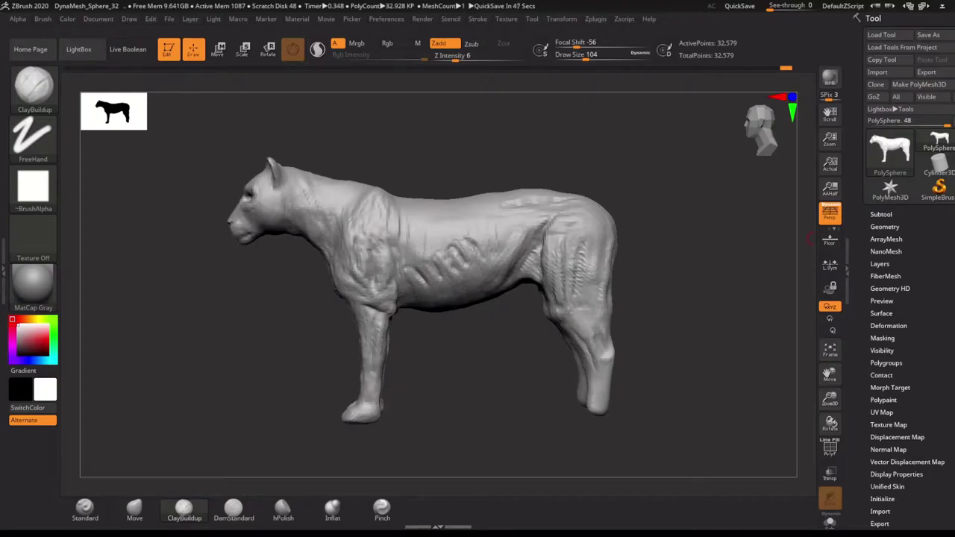
{"action": "mouse_move", "coordinate": [508, 353]}
{"action": "right_mouse_down"}
{"action": "mouse_move", "coordinate": [548, 208]}
{"action": "mouse_move", "coordinate": [545, 181]}
{"action": "mouse_move", "coordinate": [459, 210]}
{"action": "right_mouse_up"}
{"action": "right_click_drag", "start_coordinate": [380, 197], "coordinate": [377, 186]}
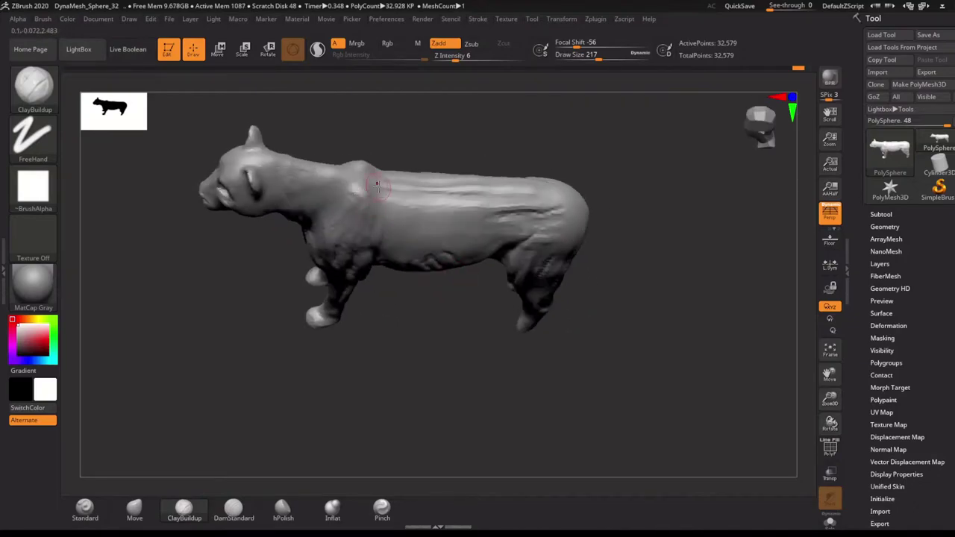
{"action": "mouse_move", "coordinate": [583, 180]}
{"action": "right_mouse_down"}
{"action": "mouse_move", "coordinate": [579, 152]}
{"action": "mouse_move", "coordinate": [525, 213]}
{"action": "right_mouse_up"}
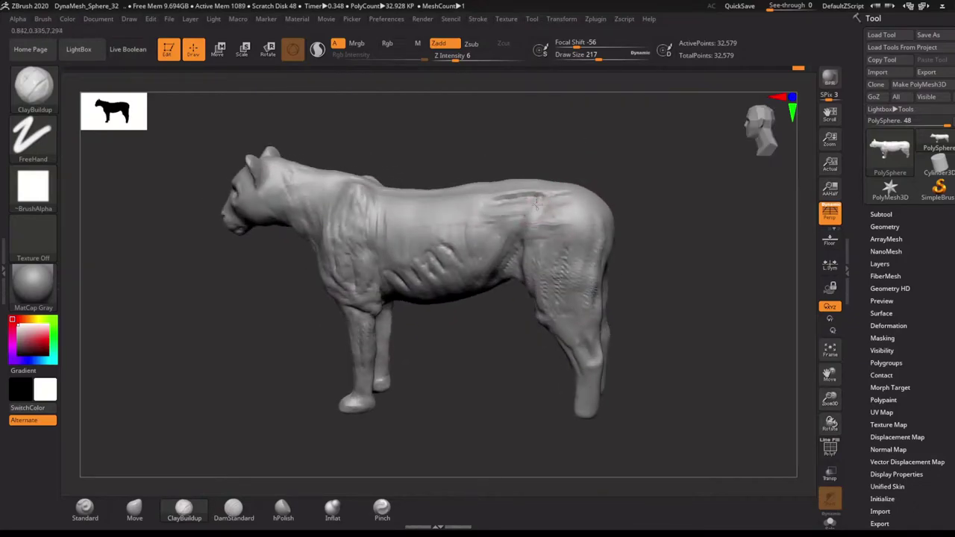
{"action": "right_click_drag", "start_coordinate": [526, 289], "coordinate": [502, 293]}
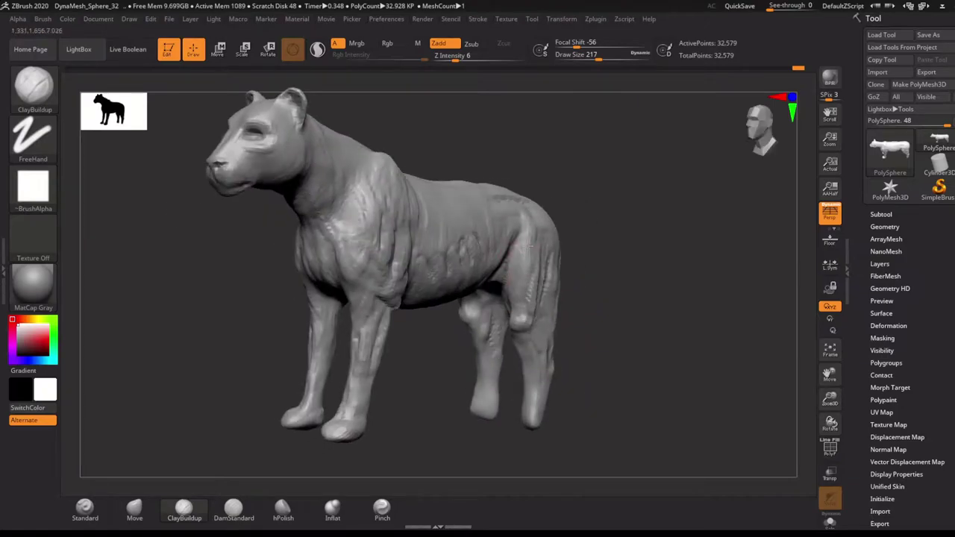
{"action": "right_click_drag", "start_coordinate": [529, 247], "coordinate": [532, 196]}
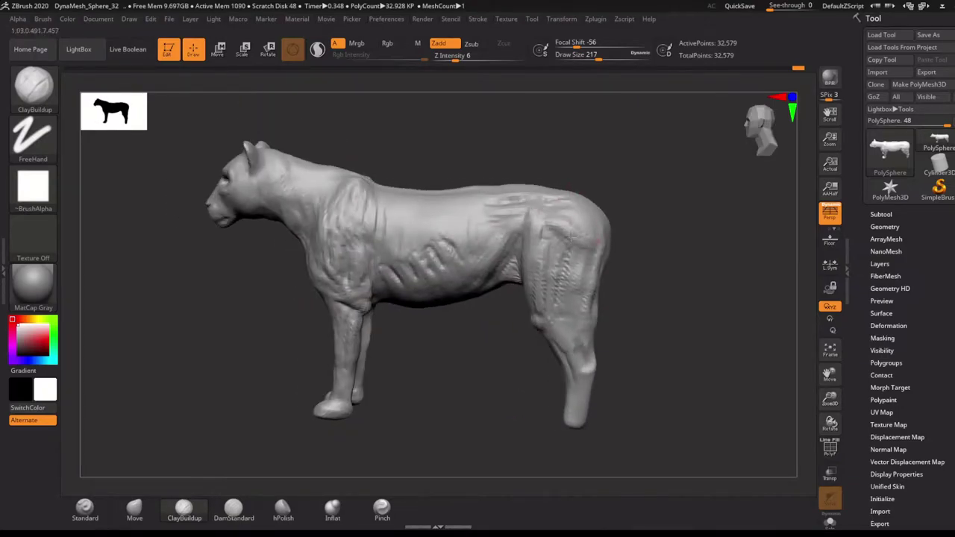
{"action": "right_click_drag", "start_coordinate": [570, 237], "coordinate": [672, 281]}
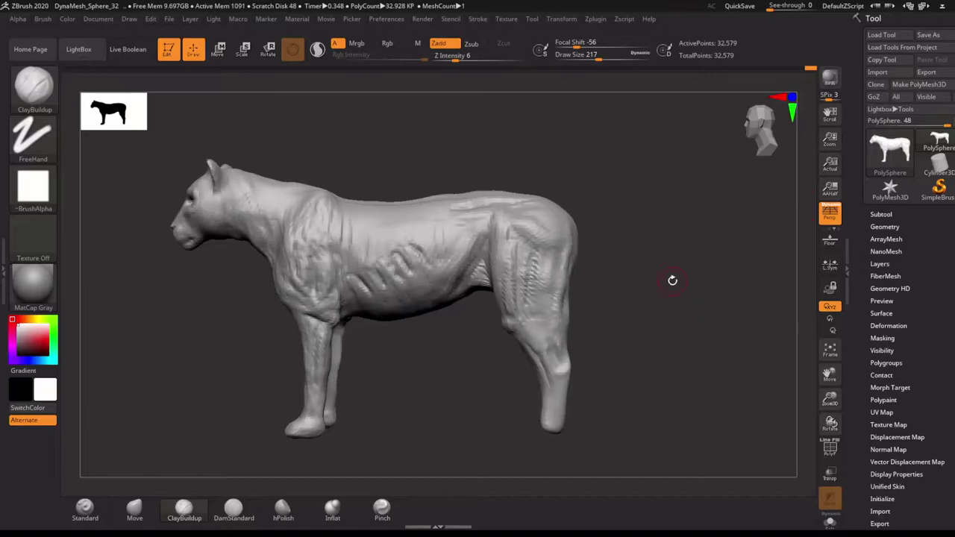
Pull the belly out into a fuller shape with the Move brush.
{"action": "key", "text": "b"}
{"action": "key", "text": "m"}
{"action": "key", "text": "v"}
{"action": "left_click_drag", "start_coordinate": [495, 276], "coordinate": [500, 286]}
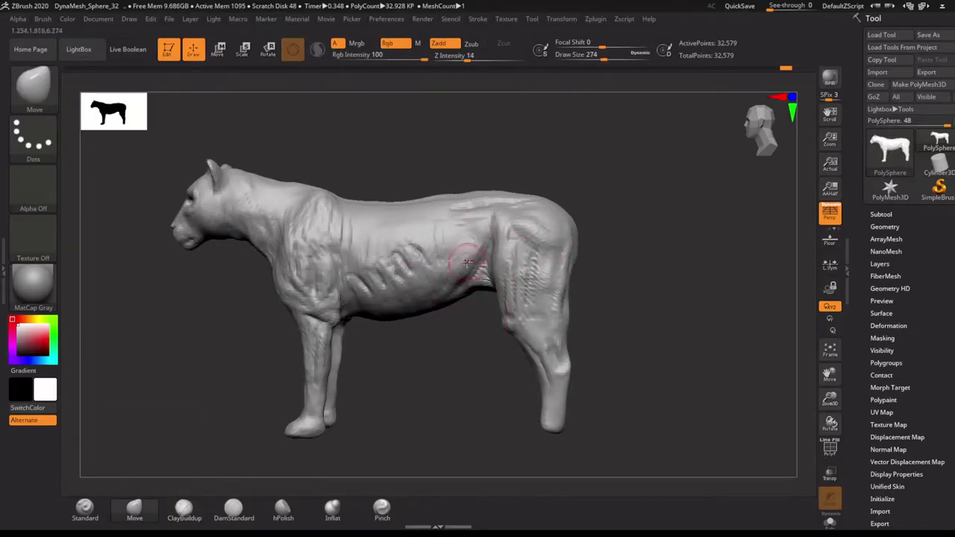
{"action": "mouse_move", "coordinate": [463, 333]}
{"action": "right_mouse_down"}
{"action": "mouse_move", "coordinate": [465, 380]}
{"action": "mouse_move", "coordinate": [475, 332]}
{"action": "mouse_move", "coordinate": [629, 257]}
{"action": "right_mouse_up"}
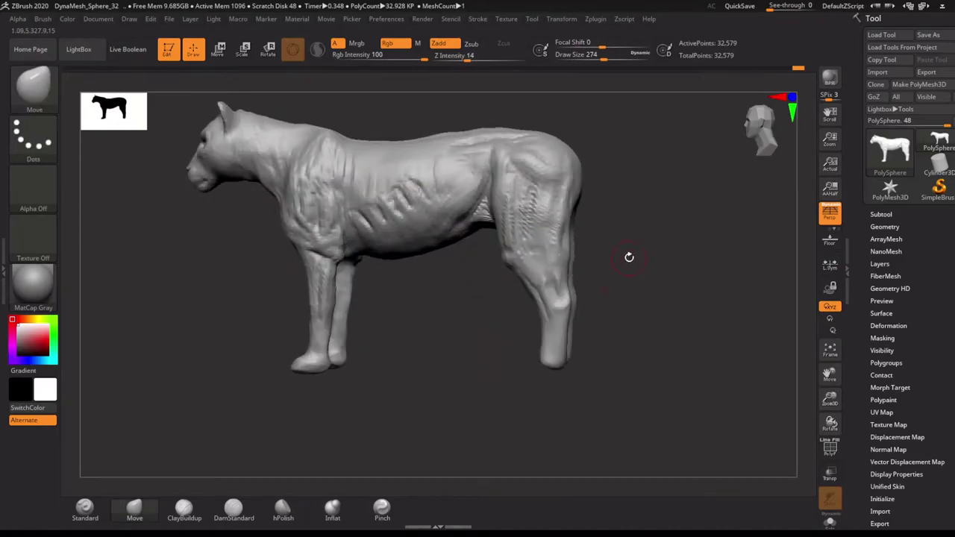
{"action": "mouse_move", "coordinate": [528, 272]}
{"action": "right_mouse_down"}
{"action": "mouse_move", "coordinate": [607, 316]}
{"action": "mouse_move", "coordinate": [544, 351]}
{"action": "mouse_move", "coordinate": [565, 337]}
{"action": "mouse_move", "coordinate": [574, 367]}
{"action": "mouse_move", "coordinate": [563, 316]}
{"action": "right_mouse_up"}
{"action": "mouse_move", "coordinate": [568, 350]}
{"action": "right_mouse_down"}
{"action": "mouse_move", "coordinate": [548, 366]}
{"action": "mouse_move", "coordinate": [550, 352]}
{"action": "mouse_move", "coordinate": [524, 325]}
{"action": "mouse_move", "coordinate": [391, 478]}
{"action": "mouse_move", "coordinate": [448, 373]}
{"action": "mouse_move", "coordinate": [532, 283]}
{"action": "mouse_move", "coordinate": [552, 304]}
{"action": "right_mouse_up"}
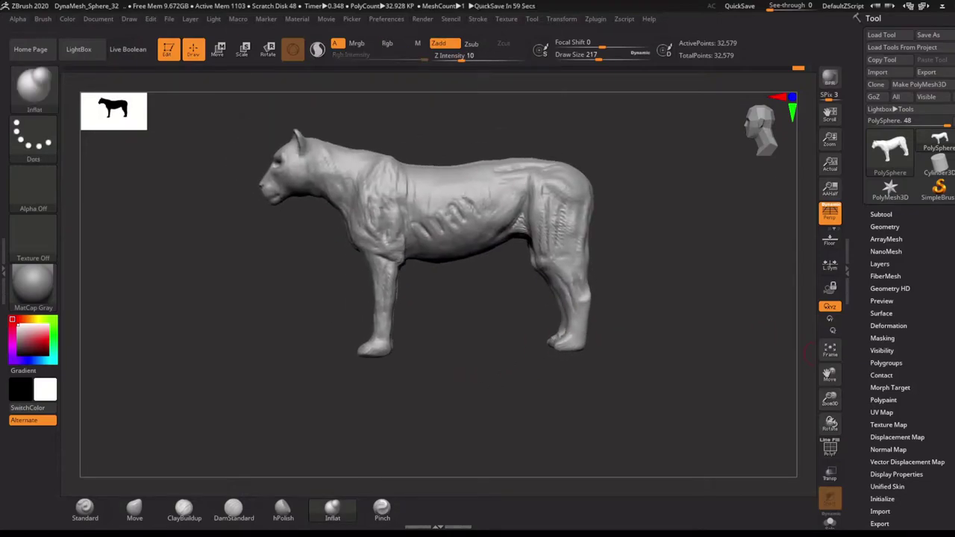
Remesh the lioness with DynaMesh from Tool > Geometry.
{"action": "left_click", "coordinate": [885, 227]}
{"action": "left_click", "coordinate": [883, 400]}
{"action": "mouse_move", "coordinate": [716, 298]}
{"action": "right_mouse_down"}
{"action": "mouse_move", "coordinate": [595, 178]}
{"action": "mouse_move", "coordinate": [518, 326]}
{"action": "mouse_move", "coordinate": [618, 341]}
{"action": "right_mouse_up"}
{"action": "left_click_drag", "start_coordinate": [618, 341], "coordinate": [527, 322], "text": "ctrl"}
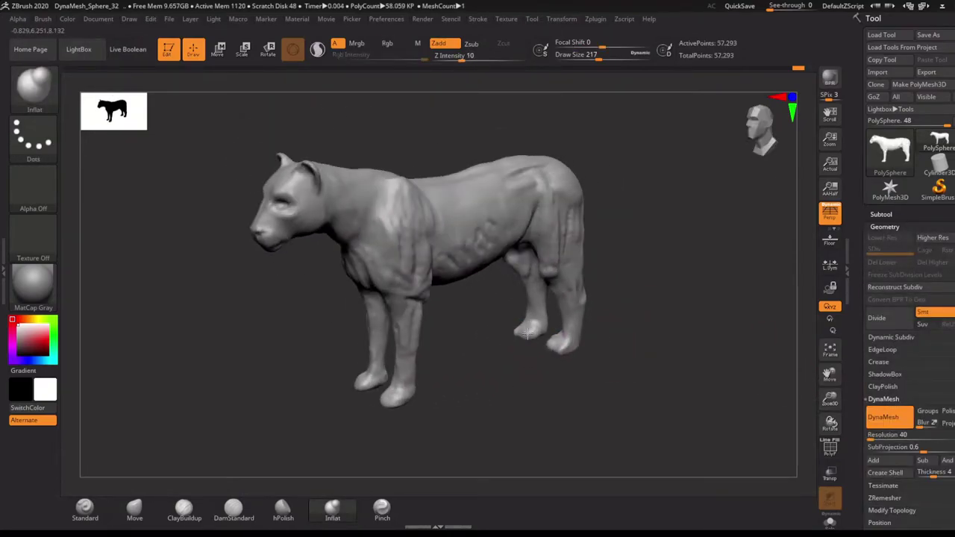
{"action": "mouse_move", "coordinate": [527, 332]}
{"action": "right_mouse_down"}
{"action": "mouse_move", "coordinate": [552, 362]}
{"action": "mouse_move", "coordinate": [525, 386]}
{"action": "mouse_move", "coordinate": [532, 329]}
{"action": "mouse_move", "coordinate": [505, 430]}
{"action": "mouse_move", "coordinate": [485, 427]}
{"action": "mouse_move", "coordinate": [544, 381]}
{"action": "mouse_move", "coordinate": [482, 381]}
{"action": "mouse_move", "coordinate": [412, 340]}
{"action": "right_mouse_up"}
Trim the paw undersides flat with a TrimRect rectangle below the feet.
{"action": "left_click", "coordinate": [34, 86], "text": "ctrl+shift"}
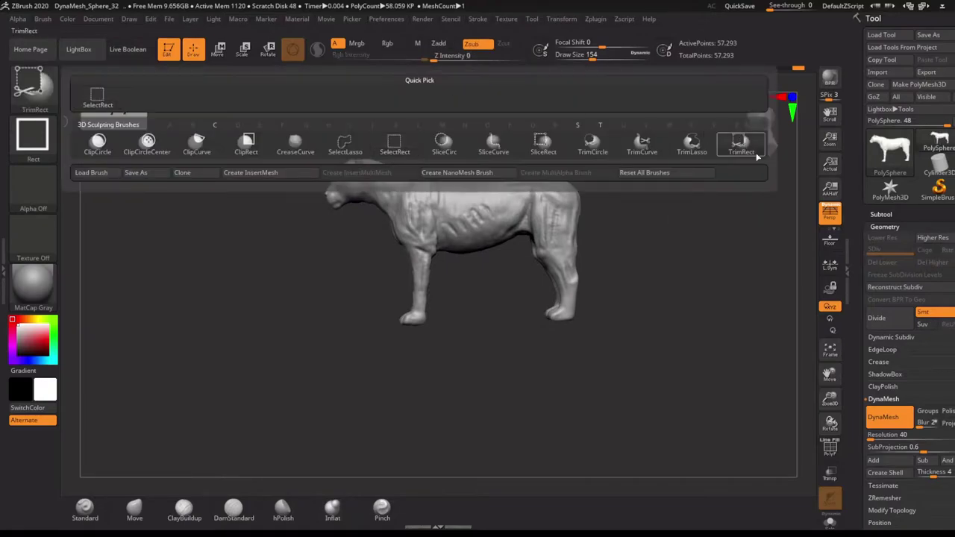
{"action": "left_click", "coordinate": [742, 144]}
{"action": "left_click_drag", "start_coordinate": [324, 405], "coordinate": [645, 323], "text": "ctrl+shift"}
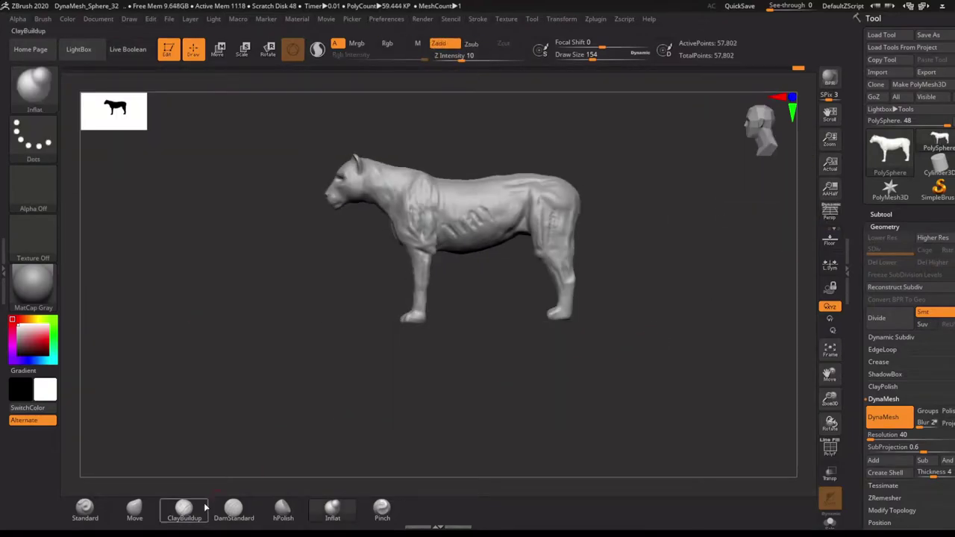
{"action": "left_click_drag", "start_coordinate": [303, 417], "coordinate": [653, 317], "text": "ctrl+shift"}
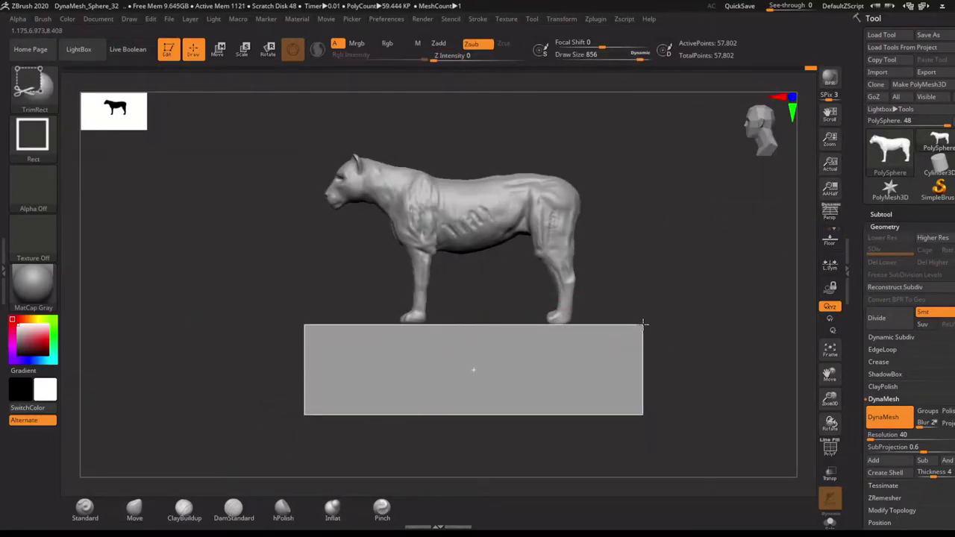
{"action": "key", "text": "s"}
{"action": "left_click_drag", "start_coordinate": [580, 347], "coordinate": [529, 347]}
{"action": "right_click_drag", "start_coordinate": [550, 351], "coordinate": [566, 327], "text": "ctrl"}
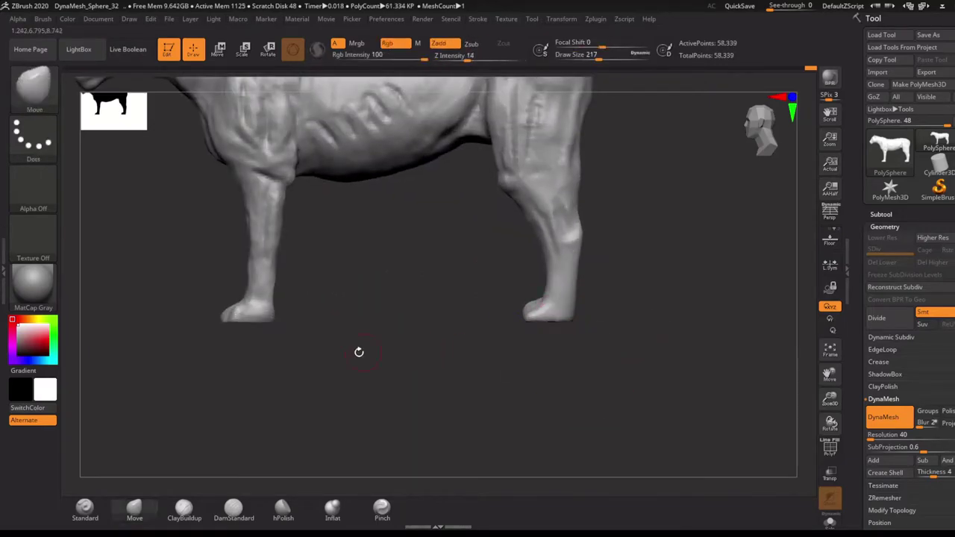
Build up rounder front and hind paws and divide them with toe creases.
{"action": "mouse_move", "coordinate": [358, 351]}
{"action": "right_mouse_down"}
{"action": "mouse_move", "coordinate": [198, 473]}
{"action": "mouse_move", "coordinate": [391, 368]}
{"action": "mouse_move", "coordinate": [367, 429]}
{"action": "mouse_move", "coordinate": [395, 384]}
{"action": "mouse_move", "coordinate": [362, 377]}
{"action": "right_mouse_up"}
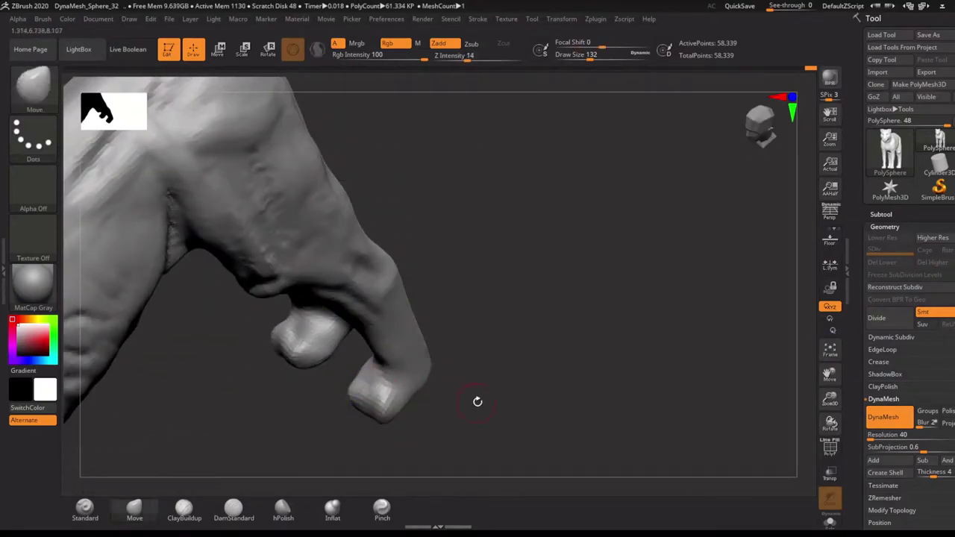
{"action": "right_click_drag", "start_coordinate": [478, 400], "coordinate": [462, 388], "text": "shift"}
{"action": "key", "text": "space"}
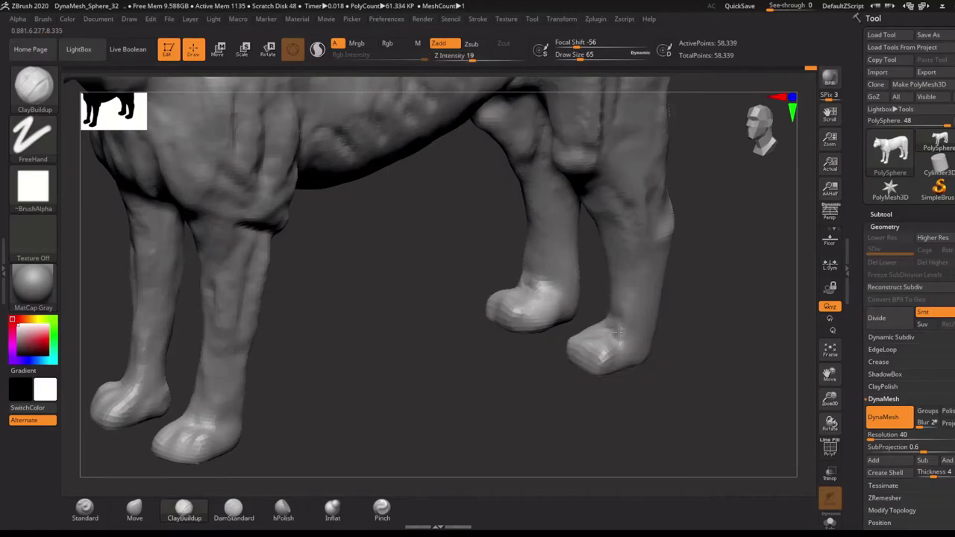
{"action": "mouse_move", "coordinate": [618, 333]}
{"action": "right_mouse_down"}
{"action": "mouse_move", "coordinate": [640, 388]}
{"action": "mouse_move", "coordinate": [597, 357]}
{"action": "mouse_move", "coordinate": [577, 357]}
{"action": "right_mouse_up"}
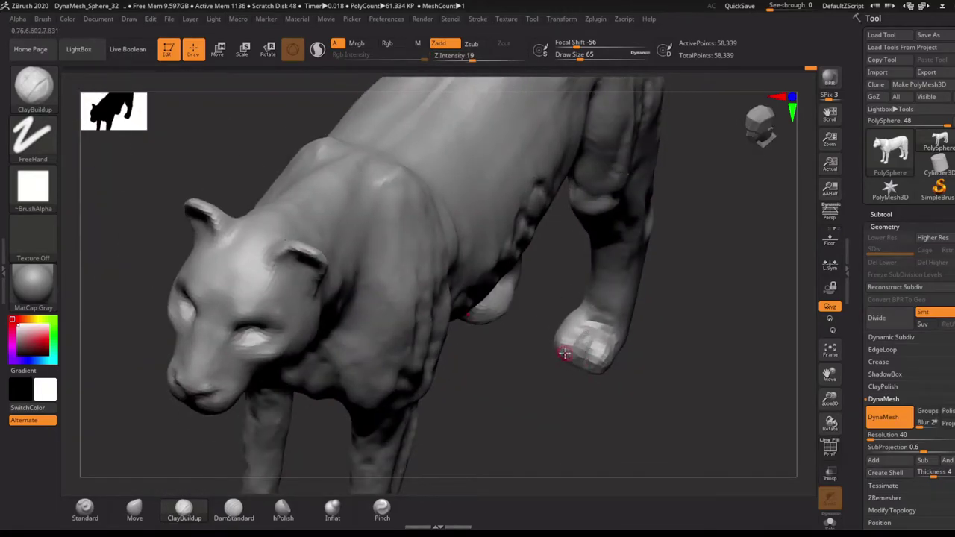
{"action": "mouse_move", "coordinate": [564, 348]}
{"action": "right_mouse_down"}
{"action": "mouse_move", "coordinate": [582, 381]}
{"action": "mouse_move", "coordinate": [573, 326]}
{"action": "right_mouse_up"}
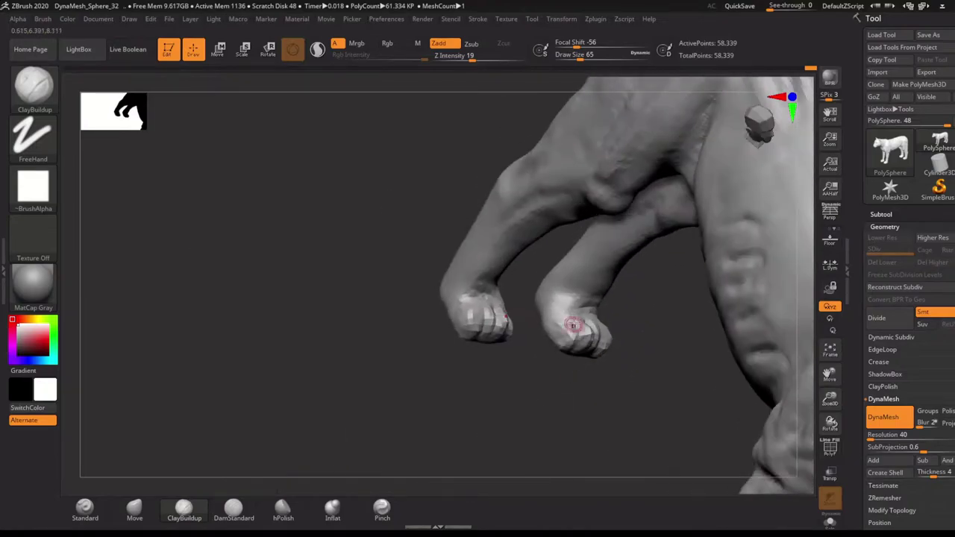
{"action": "mouse_move", "coordinate": [581, 375]}
{"action": "right_mouse_down"}
{"action": "mouse_move", "coordinate": [575, 331]}
{"action": "mouse_move", "coordinate": [586, 392]}
{"action": "mouse_move", "coordinate": [567, 373]}
{"action": "right_mouse_up"}
{"action": "left_click", "coordinate": [233, 507]}
{"action": "mouse_move", "coordinate": [523, 336]}
{"action": "right_mouse_down"}
{"action": "mouse_move", "coordinate": [604, 329]}
{"action": "mouse_move", "coordinate": [589, 327]}
{"action": "mouse_move", "coordinate": [565, 367]}
{"action": "mouse_move", "coordinate": [590, 375]}
{"action": "right_mouse_up"}
Pull the inner hind leg and reshape the lower legs and heels with Move.
{"action": "key", "text": "b"}
{"action": "key", "text": "m"}
{"action": "key", "text": "v"}
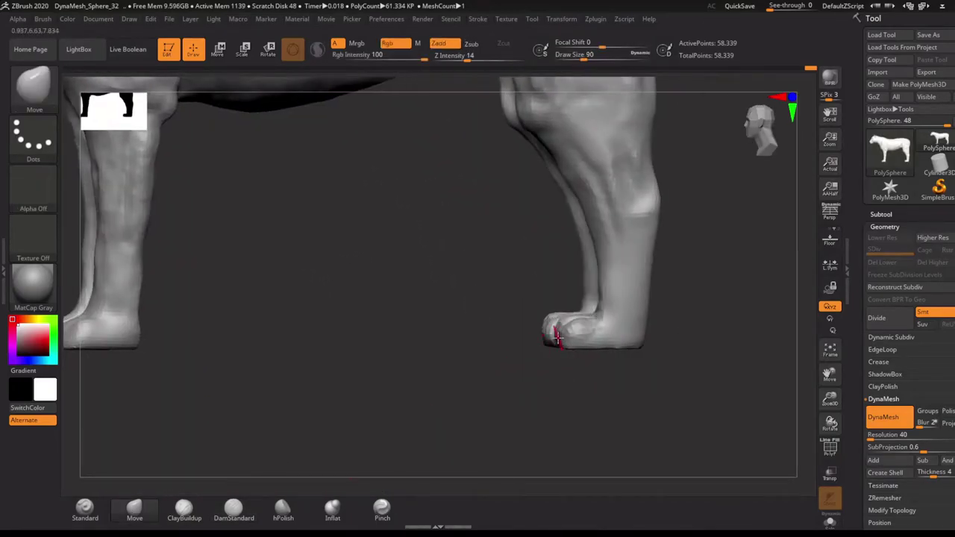
{"action": "mouse_move", "coordinate": [559, 331]}
{"action": "right_mouse_down"}
{"action": "mouse_move", "coordinate": [538, 317]}
{"action": "mouse_move", "coordinate": [565, 319]}
{"action": "mouse_move", "coordinate": [558, 299]}
{"action": "mouse_move", "coordinate": [527, 378]}
{"action": "mouse_move", "coordinate": [573, 361]}
{"action": "mouse_move", "coordinate": [545, 357]}
{"action": "mouse_move", "coordinate": [518, 376]}
{"action": "mouse_move", "coordinate": [429, 317]}
{"action": "mouse_move", "coordinate": [533, 387]}
{"action": "mouse_move", "coordinate": [575, 348]}
{"action": "mouse_move", "coordinate": [573, 380]}
{"action": "mouse_move", "coordinate": [575, 339]}
{"action": "mouse_move", "coordinate": [589, 324]}
{"action": "mouse_move", "coordinate": [540, 341]}
{"action": "mouse_move", "coordinate": [569, 321]}
{"action": "right_mouse_up"}
{"action": "right_click_drag", "start_coordinate": [550, 218], "coordinate": [560, 235]}
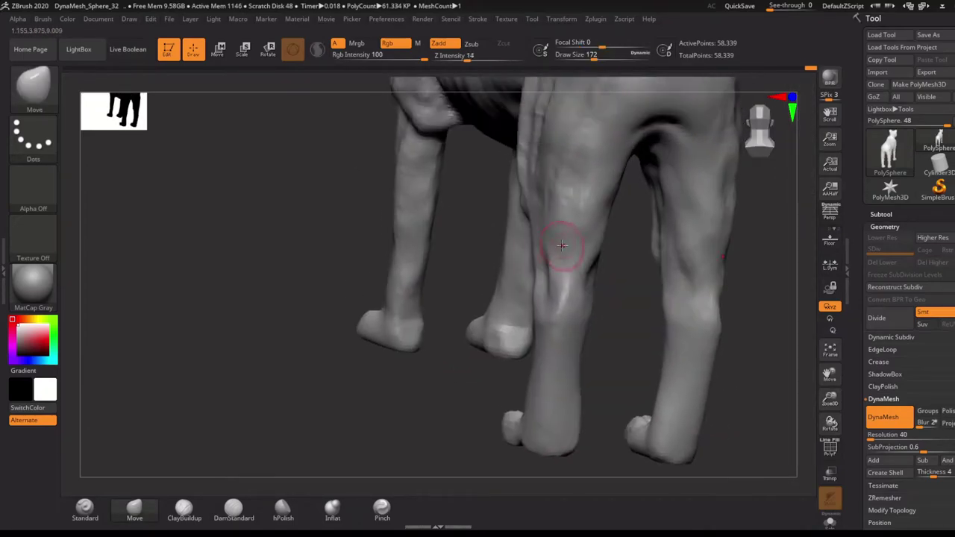
{"action": "right_click_drag", "start_coordinate": [514, 417], "coordinate": [541, 396]}
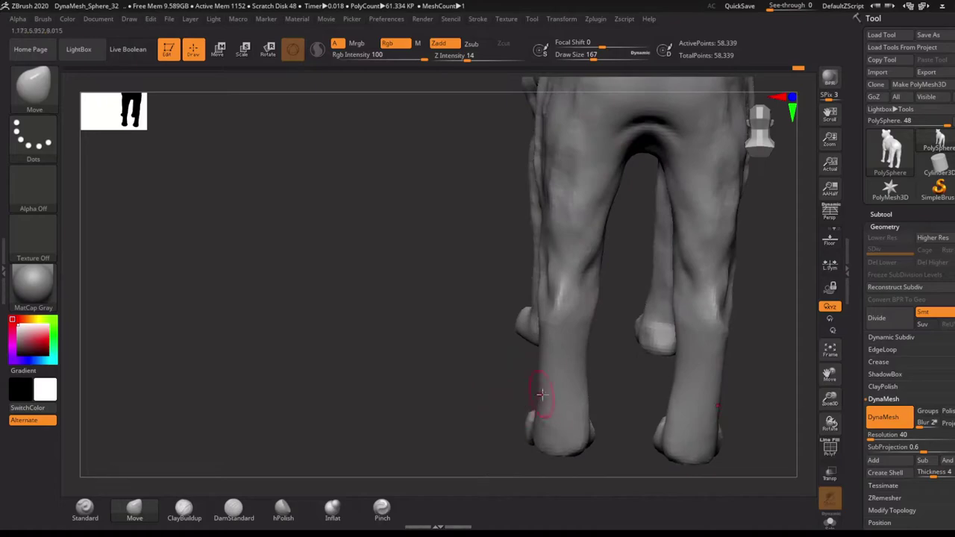
{"action": "left_click_drag", "start_coordinate": [594, 246], "coordinate": [599, 228]}
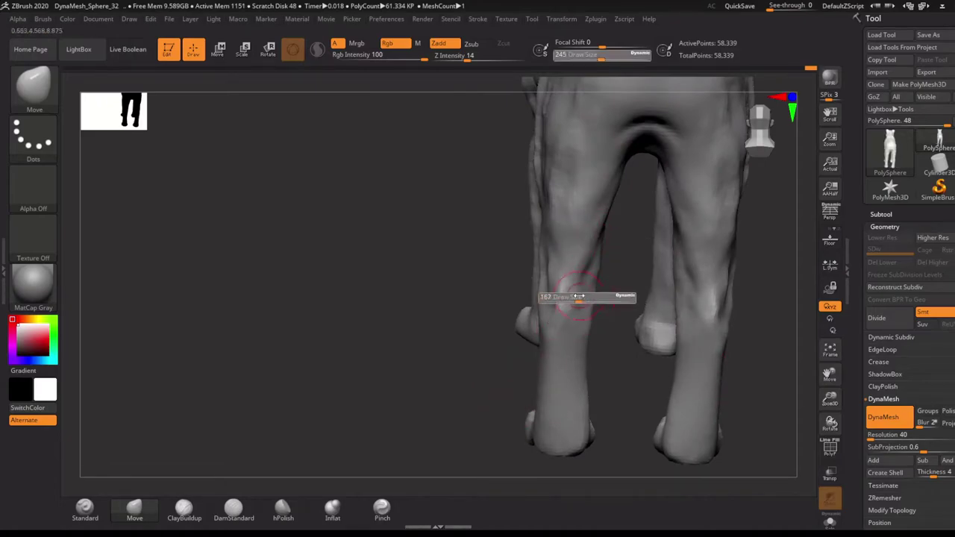
{"action": "right_click_drag", "start_coordinate": [545, 288], "coordinate": [482, 366]}
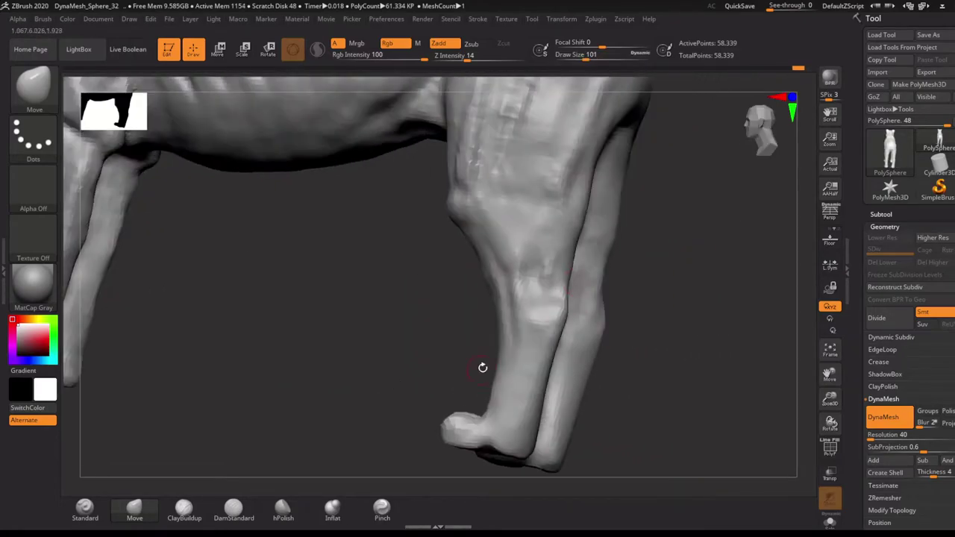
{"action": "mouse_move", "coordinate": [544, 299]}
{"action": "right_mouse_down"}
{"action": "mouse_move", "coordinate": [671, 292]}
{"action": "mouse_move", "coordinate": [556, 340]}
{"action": "mouse_move", "coordinate": [564, 224]}
{"action": "right_mouse_up"}
{"action": "mouse_move", "coordinate": [578, 187]}
{"action": "right_mouse_down"}
{"action": "mouse_move", "coordinate": [589, 169]}
{"action": "mouse_move", "coordinate": [657, 330]}
{"action": "mouse_move", "coordinate": [646, 281]}
{"action": "right_mouse_up"}
Add ridges over the ribs with a much smaller DamStandard brush.
{"action": "key", "text": "f"}
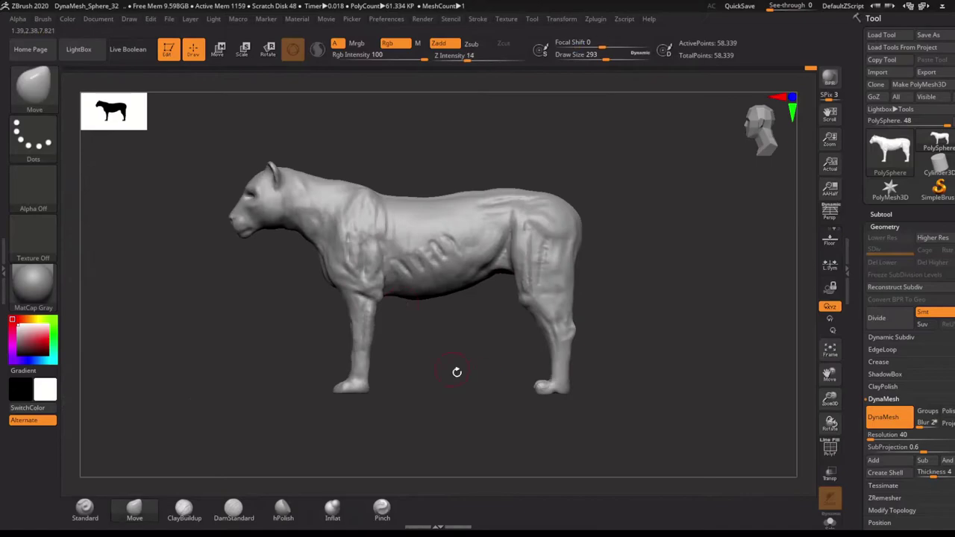
{"action": "right_click_drag", "start_coordinate": [454, 373], "coordinate": [674, 270]}
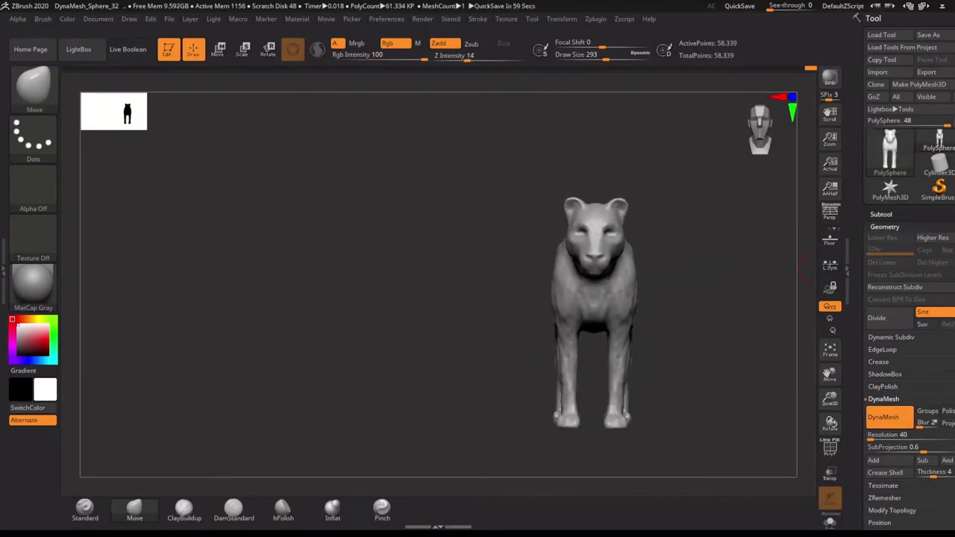
{"action": "mouse_move", "coordinate": [629, 273]}
{"action": "right_mouse_down"}
{"action": "mouse_move", "coordinate": [679, 278]}
{"action": "mouse_move", "coordinate": [576, 297]}
{"action": "mouse_move", "coordinate": [610, 396]}
{"action": "right_mouse_up"}
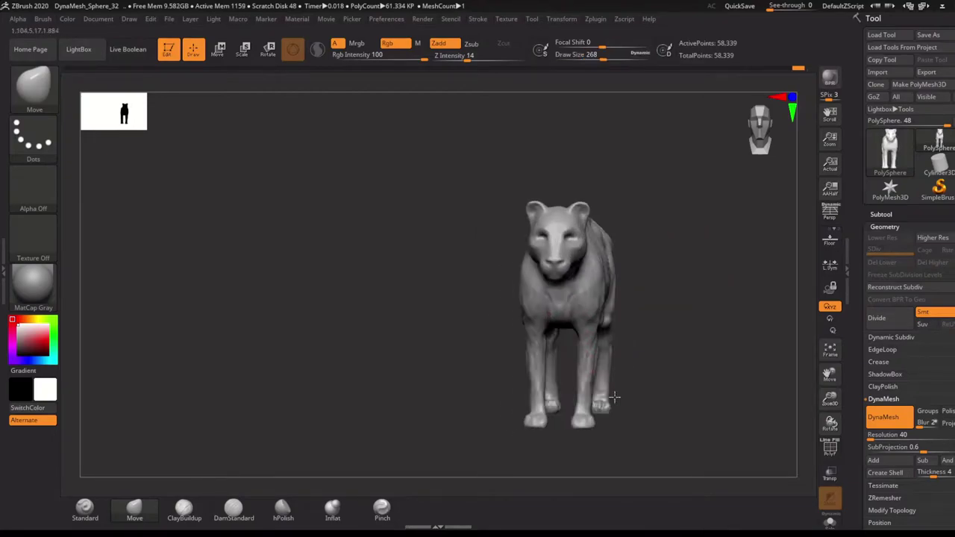
{"action": "left_click", "coordinate": [234, 509]}
{"action": "mouse_move", "coordinate": [390, 386]}
{"action": "right_mouse_down"}
{"action": "mouse_move", "coordinate": [560, 299]}
{"action": "mouse_move", "coordinate": [443, 337]}
{"action": "mouse_move", "coordinate": [459, 373]}
{"action": "right_mouse_up"}
{"action": "key", "text": "bracketleft"}
{"action": "key", "text": "bracketleft"}
{"action": "key", "text": "bracketleft"}
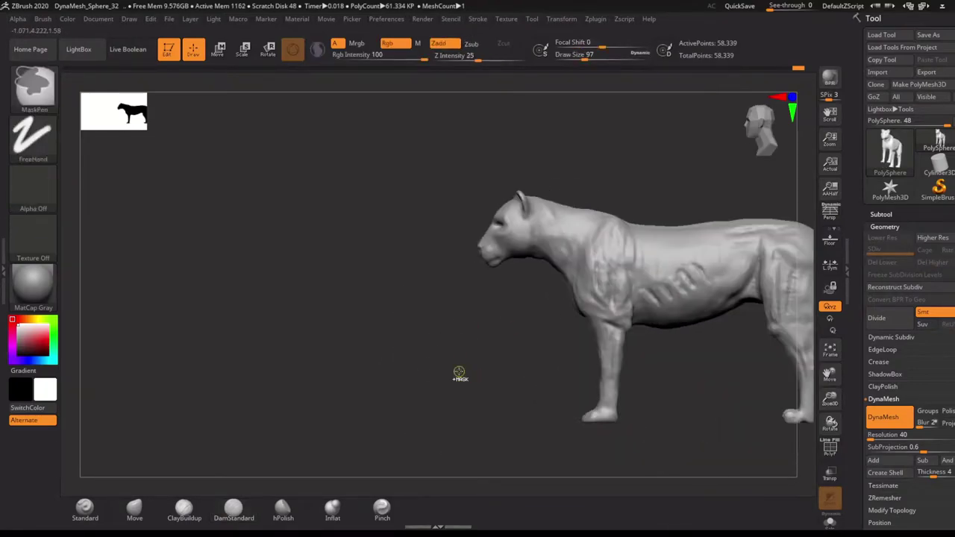
{"action": "key", "text": "f"}
{"action": "right_click_drag", "start_coordinate": [182, 415], "coordinate": [508, 296], "text": "alt"}
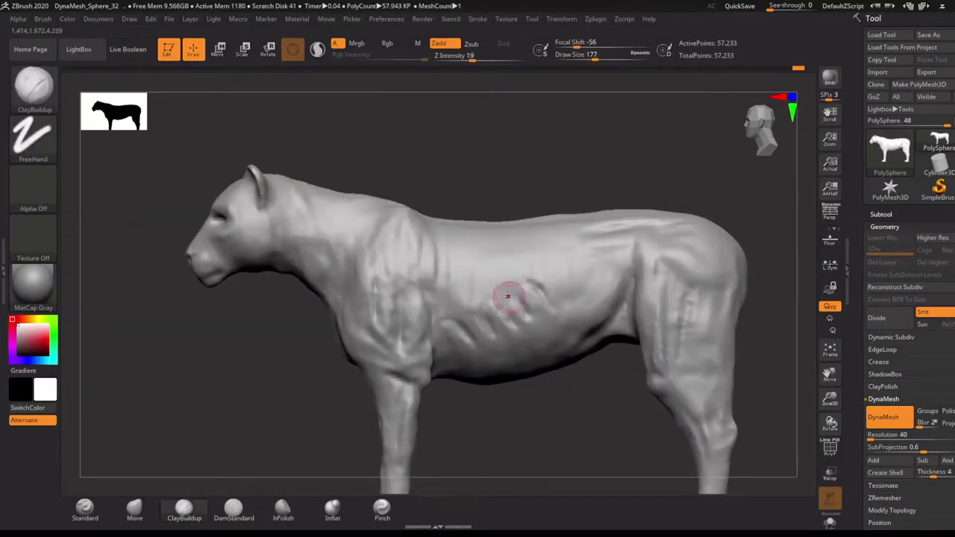
{"action": "left_click_drag", "start_coordinate": [507, 296], "coordinate": [515, 270]}
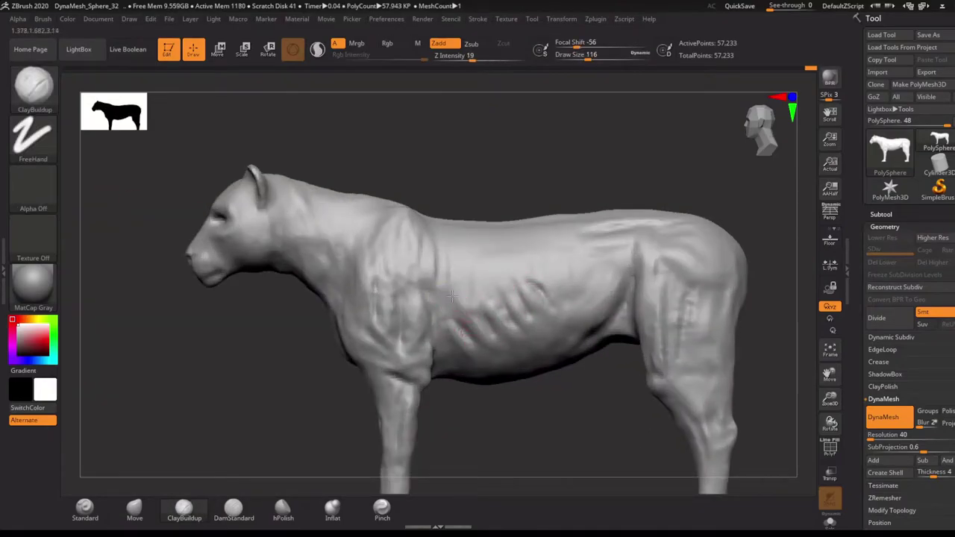
{"action": "mouse_move", "coordinate": [511, 276]}
{"action": "right_mouse_down", "text": "ctrl"}
{"action": "mouse_move", "coordinate": [473, 363]}
{"action": "mouse_move", "coordinate": [499, 270]}
{"action": "right_mouse_up", "text": "ctrl"}
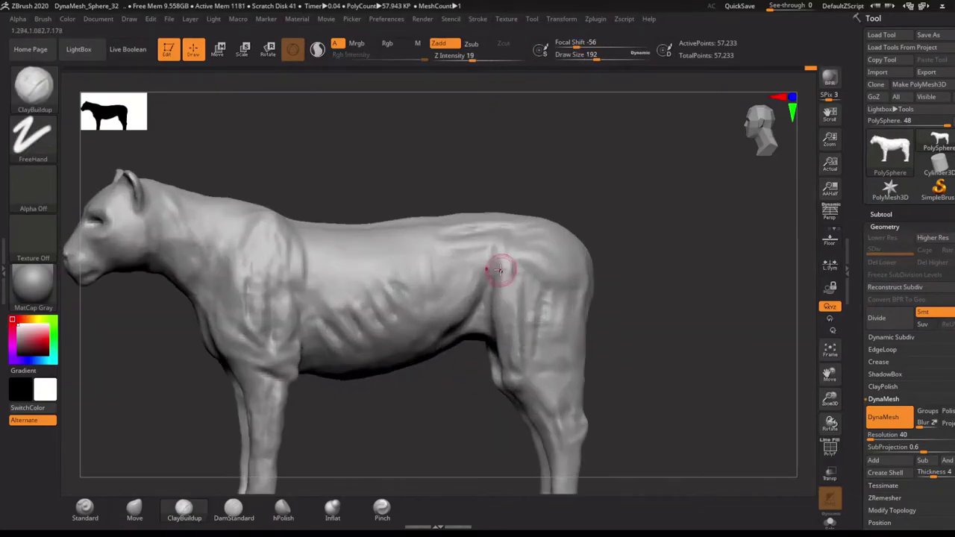
{"action": "left_click_drag", "start_coordinate": [640, 299], "coordinate": [619, 273], "text": "shift"}
Pick DamStandard, then Move, viewing the hind legs from a rear three-quarter angle.
{"action": "key", "text": "b"}
{"action": "key", "text": "d"}
{"action": "key", "text": "s"}
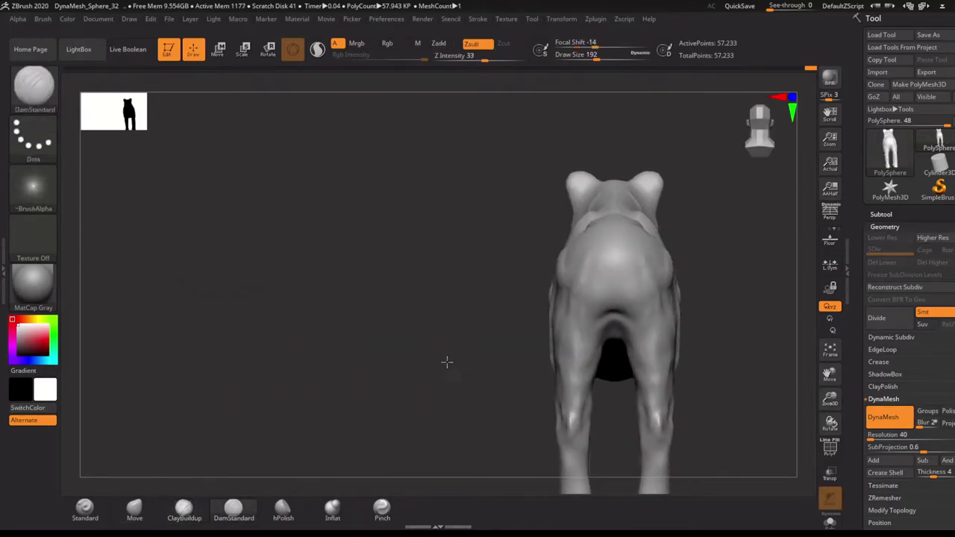
{"action": "mouse_move", "coordinate": [563, 293]}
{"action": "right_mouse_down"}
{"action": "mouse_move", "coordinate": [551, 302]}
{"action": "mouse_move", "coordinate": [667, 240]}
{"action": "right_mouse_up"}
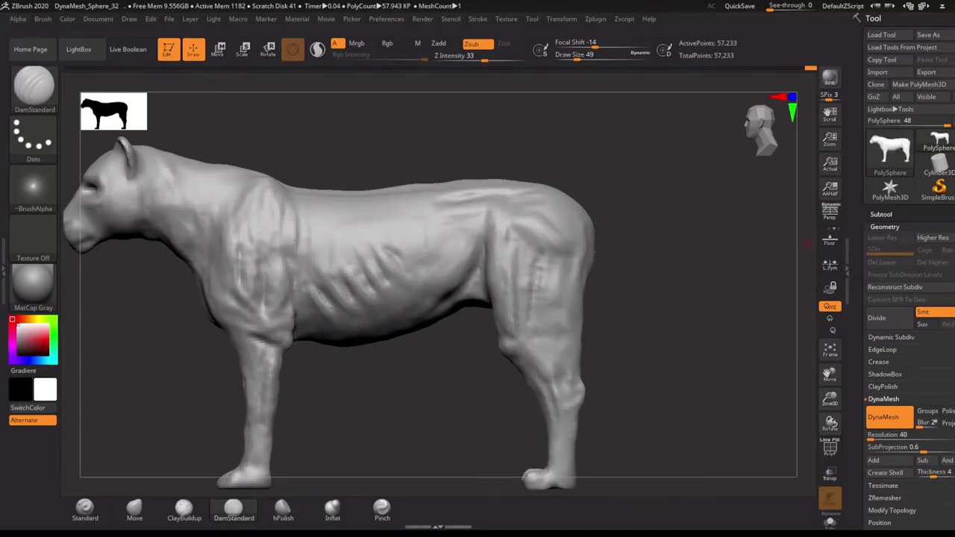
{"action": "left_click", "coordinate": [134, 509]}
{"action": "right_click_drag", "start_coordinate": [597, 219], "coordinate": [567, 224]}
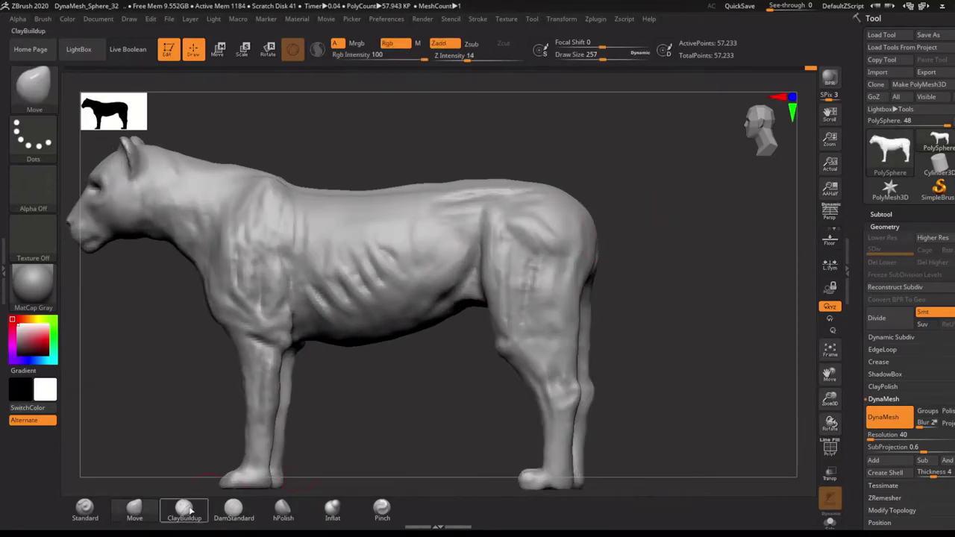
Select CurveTube (BCT), then change to ClayBuildup and orbit to a rear three-quarter view.
{"action": "key", "text": "b"}
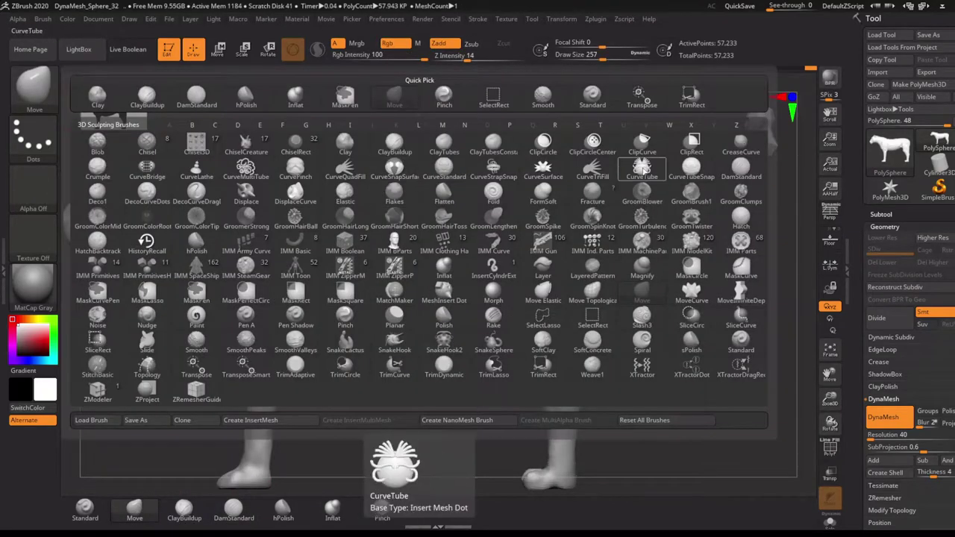
{"action": "key", "text": "c"}
{"action": "key", "text": "t"}
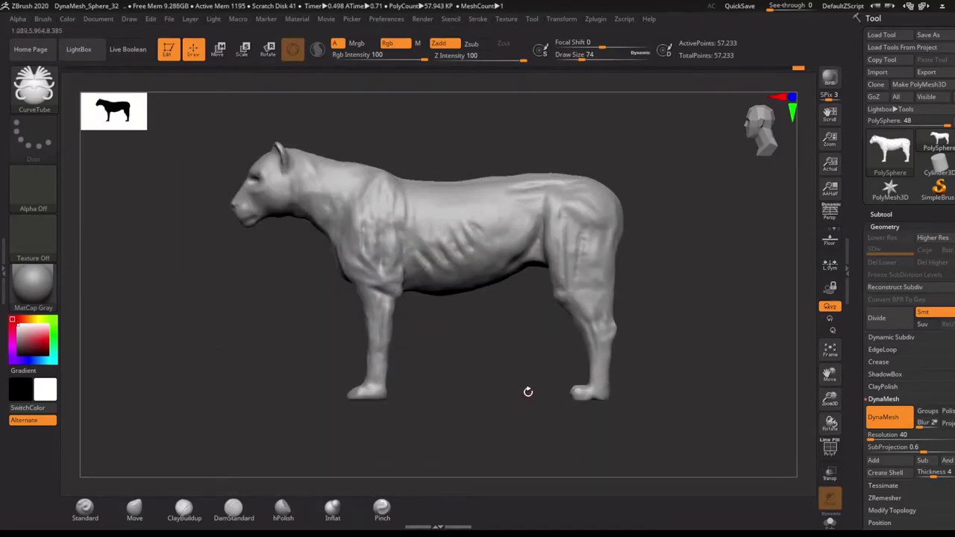
{"action": "mouse_move", "coordinate": [528, 392]}
{"action": "right_mouse_down", "text": "alt"}
{"action": "mouse_move", "coordinate": [441, 416]}
{"action": "mouse_move", "coordinate": [465, 397]}
{"action": "mouse_move", "coordinate": [415, 380]}
{"action": "right_mouse_up", "text": "alt"}
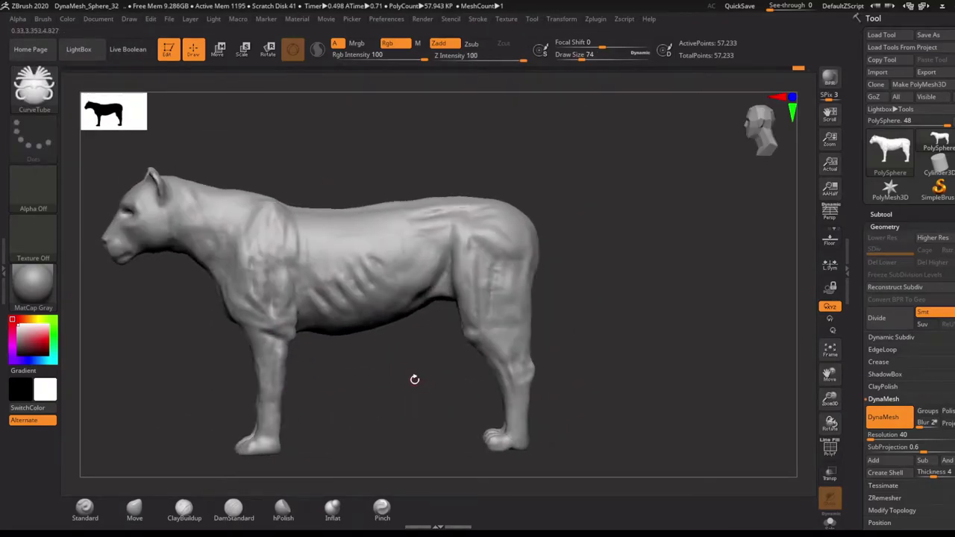
{"action": "left_click", "coordinate": [183, 510]}
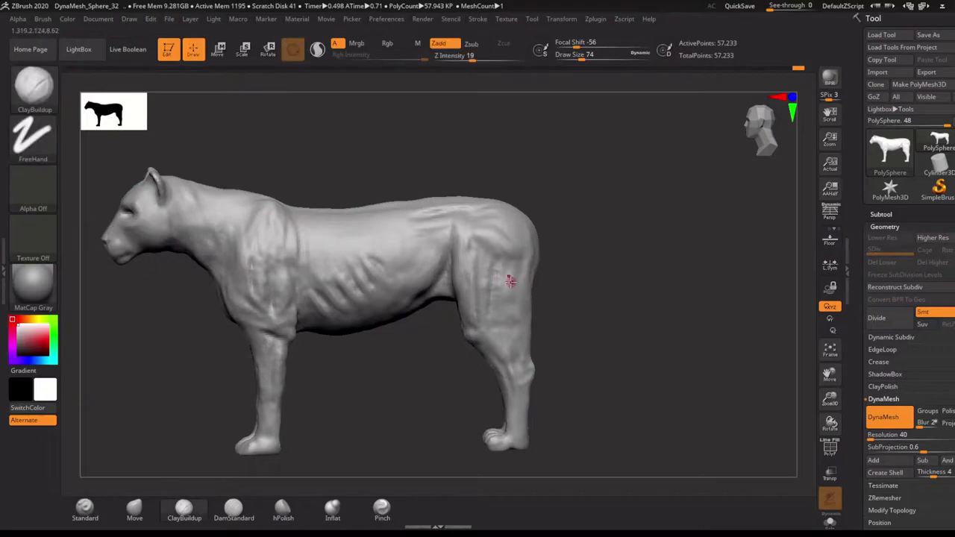
{"action": "right_click_drag", "start_coordinate": [536, 296], "coordinate": [471, 286]}
Switch to hPolish and flatten the hind leg's surface into crisp planes.
{"action": "left_click", "coordinate": [483, 359]}
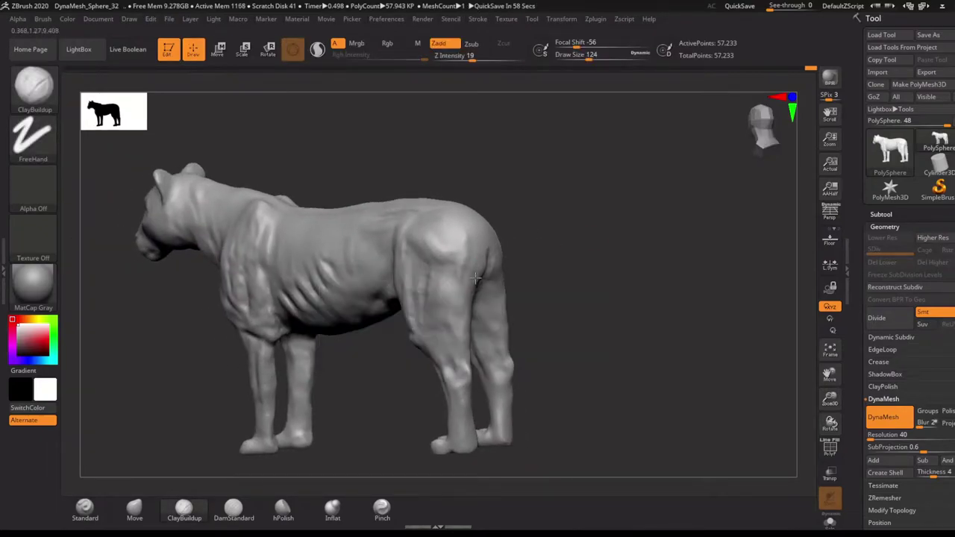
{"action": "left_click_drag", "start_coordinate": [483, 359], "coordinate": [489, 263]}
{"action": "left_click", "coordinate": [283, 507]}
{"action": "left_click_drag", "start_coordinate": [299, 455], "coordinate": [332, 411]}
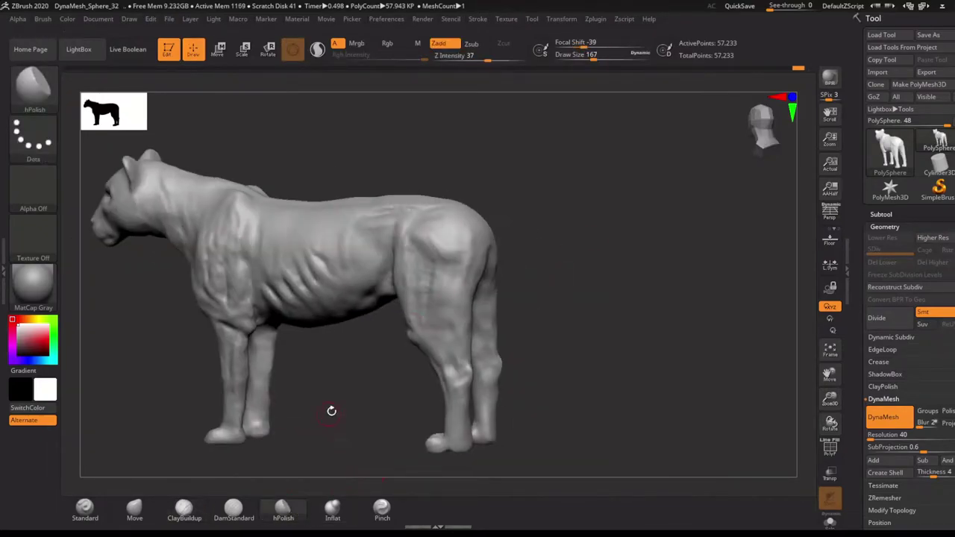
{"action": "left_click_drag", "start_coordinate": [429, 241], "coordinate": [459, 345]}
{"action": "mouse_move", "coordinate": [465, 288]}
{"action": "left_mouse_down"}
{"action": "mouse_move", "coordinate": [442, 329]}
{"action": "mouse_move", "coordinate": [431, 276]}
{"action": "mouse_move", "coordinate": [415, 298]}
{"action": "mouse_move", "coordinate": [421, 264]}
{"action": "left_mouse_up"}
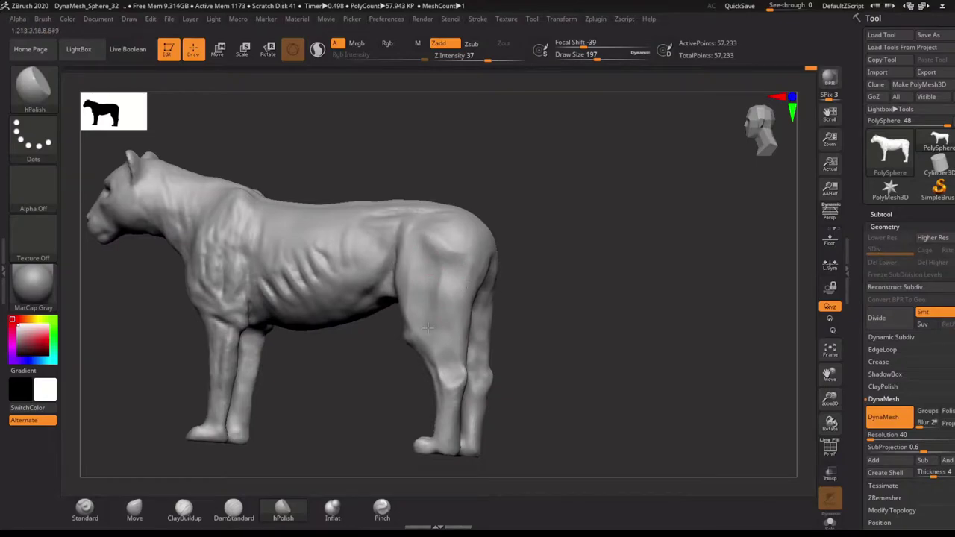
Orbit around the front and underside to inspect the polished forms, then frame a large side view.
{"action": "mouse_move", "coordinate": [391, 420]}
{"action": "left_mouse_down"}
{"action": "mouse_move", "coordinate": [433, 427]}
{"action": "mouse_move", "coordinate": [431, 389]}
{"action": "left_mouse_up"}
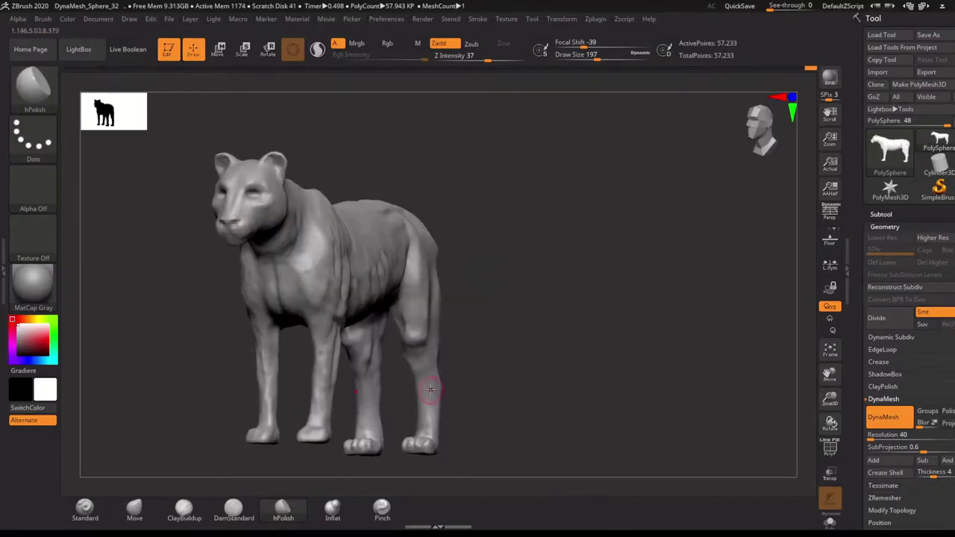
{"action": "right_click_drag", "start_coordinate": [419, 363], "coordinate": [388, 361]}
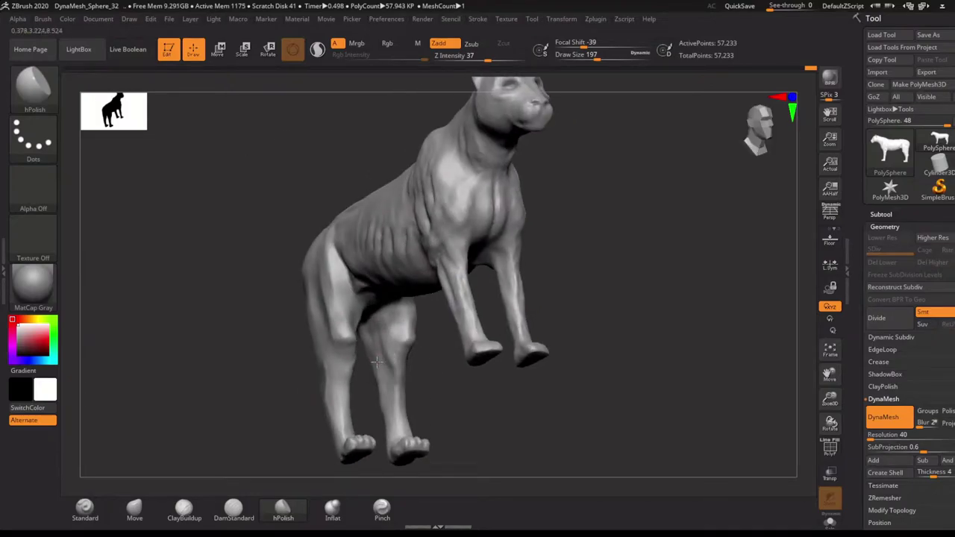
{"action": "mouse_move", "coordinate": [390, 379]}
{"action": "right_mouse_down"}
{"action": "mouse_move", "coordinate": [435, 405]}
{"action": "mouse_move", "coordinate": [397, 406]}
{"action": "mouse_move", "coordinate": [418, 401]}
{"action": "right_mouse_up"}
{"action": "key", "text": "f"}
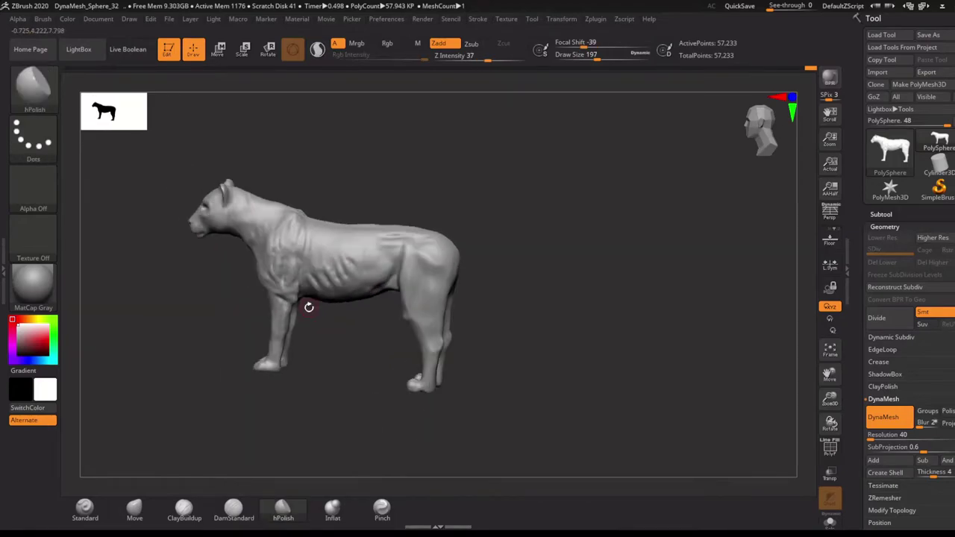
{"action": "mouse_move", "coordinate": [309, 306]}
{"action": "right_mouse_down"}
{"action": "mouse_move", "coordinate": [314, 373]}
{"action": "mouse_move", "coordinate": [383, 330]}
{"action": "right_mouse_up"}
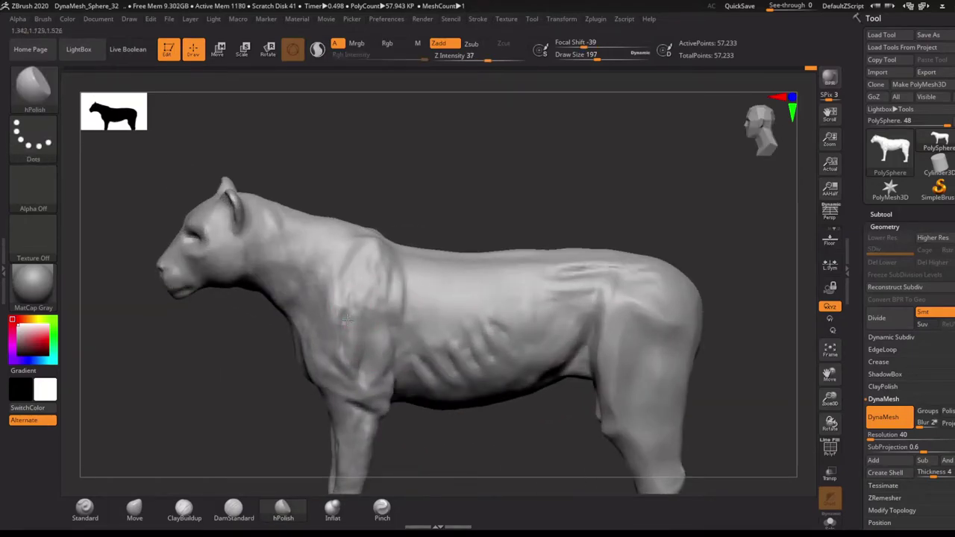
Resize the brush and polish the back and hindquarters from side, top and rear views.
{"action": "key", "text": "bracketleft"}
{"action": "right_click_drag", "start_coordinate": [364, 344], "coordinate": [329, 341]}
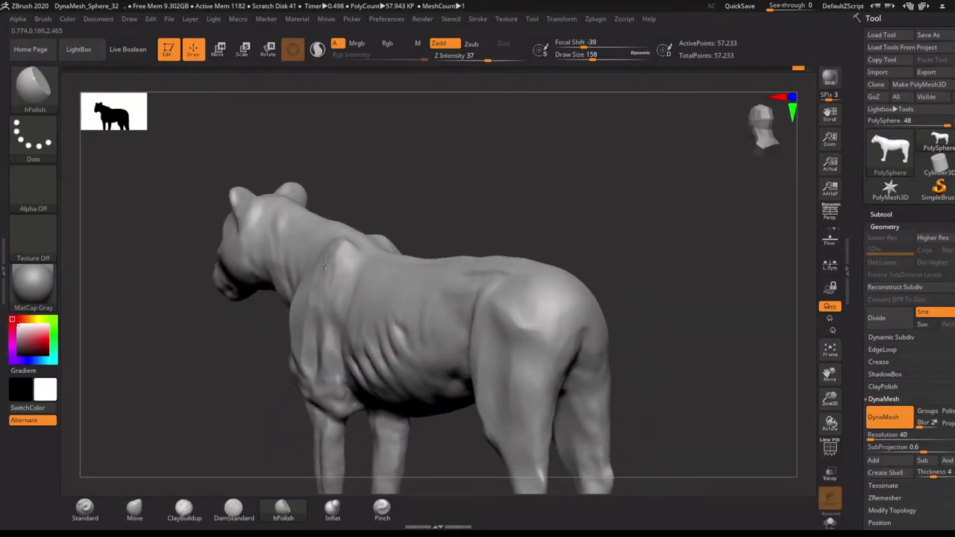
{"action": "mouse_move", "coordinate": [298, 348]}
{"action": "right_mouse_down"}
{"action": "mouse_move", "coordinate": [247, 432]}
{"action": "mouse_move", "coordinate": [547, 273]}
{"action": "right_mouse_up"}
{"action": "key", "text": "bracketright"}
{"action": "right_click_drag", "start_coordinate": [464, 256], "coordinate": [454, 263]}
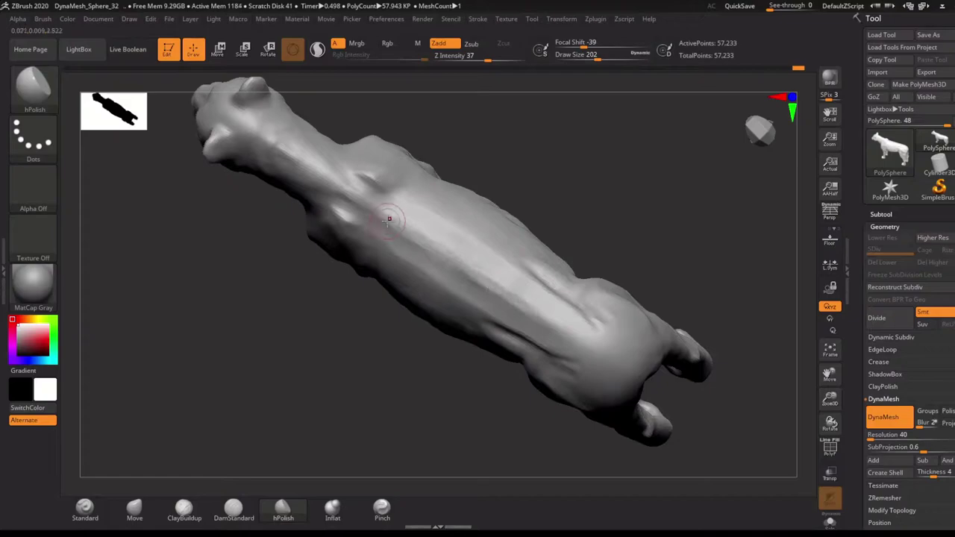
{"action": "right_click_drag", "start_coordinate": [388, 218], "coordinate": [422, 319], "text": "shift"}
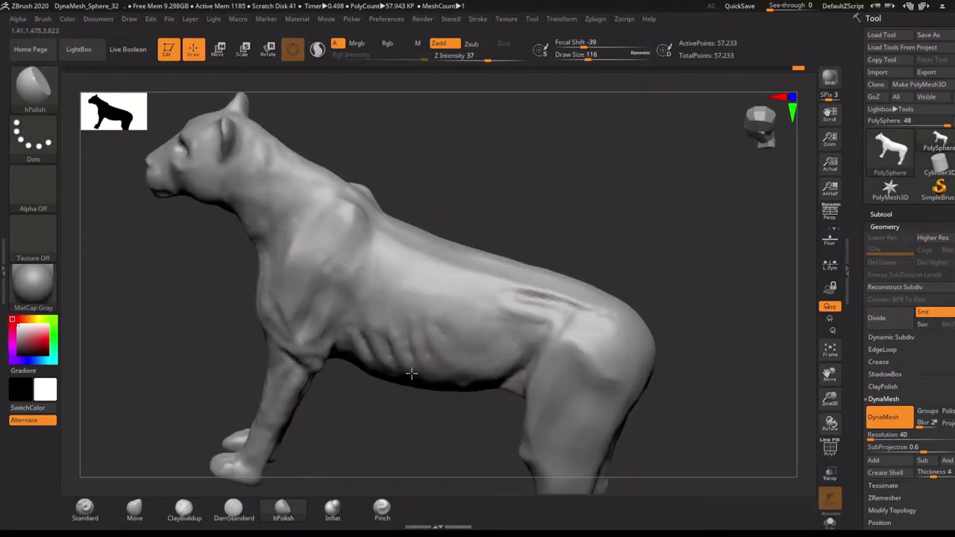
{"action": "right_click_drag", "start_coordinate": [359, 375], "coordinate": [422, 297], "text": "shift"}
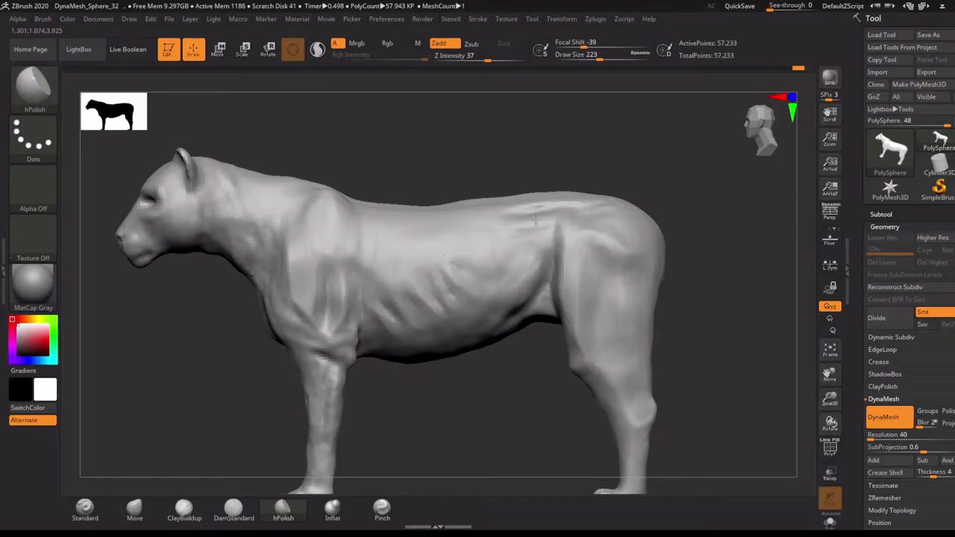
{"action": "right_click_drag", "start_coordinate": [645, 440], "coordinate": [617, 334]}
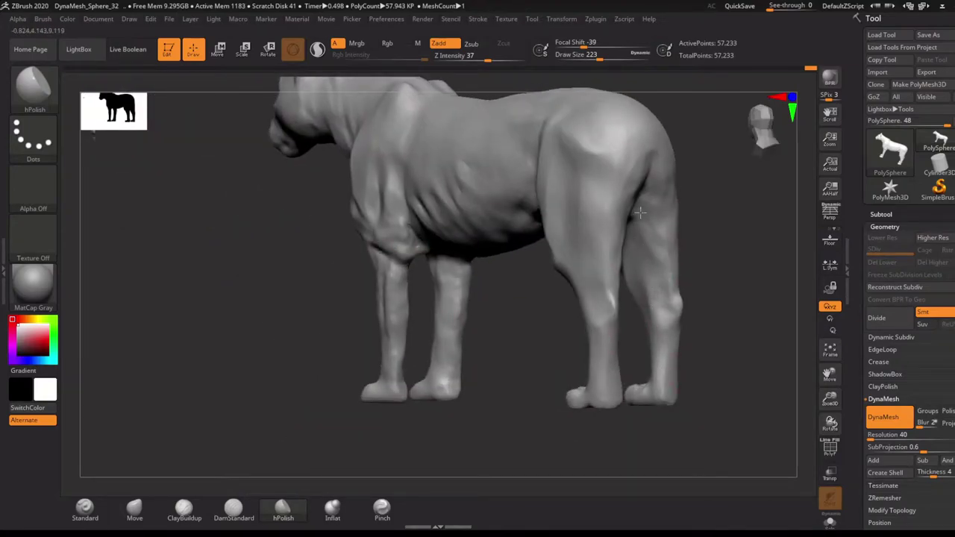
{"action": "mouse_move", "coordinate": [641, 213]}
{"action": "right_mouse_down", "text": "shift"}
{"action": "mouse_move", "coordinate": [505, 345]}
{"action": "mouse_move", "coordinate": [467, 398]}
{"action": "mouse_move", "coordinate": [464, 381]}
{"action": "right_mouse_up", "text": "shift"}
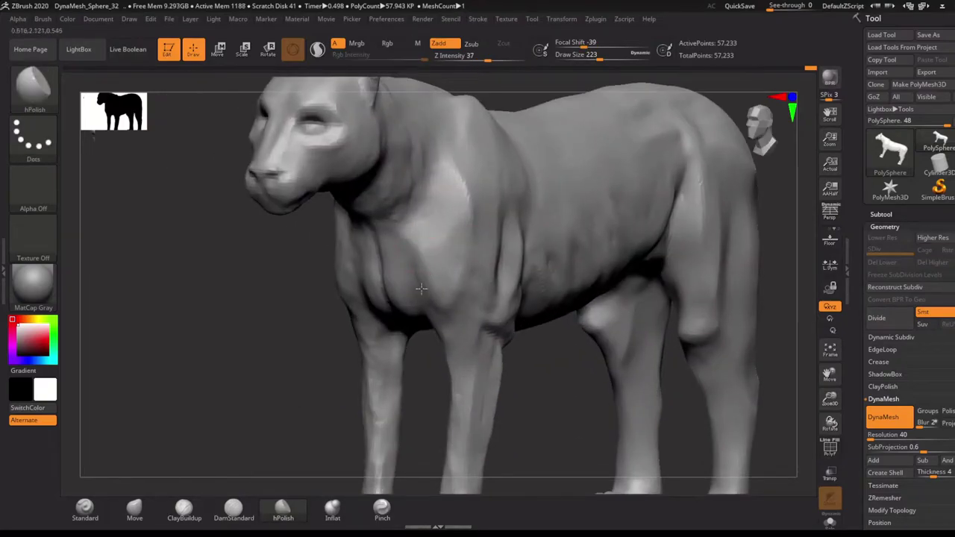
Review the polished head, neck and torso from front, side and high three-quarter views, tweaking brush size.
{"action": "right_click_drag", "start_coordinate": [431, 282], "coordinate": [453, 276], "text": "shift"}
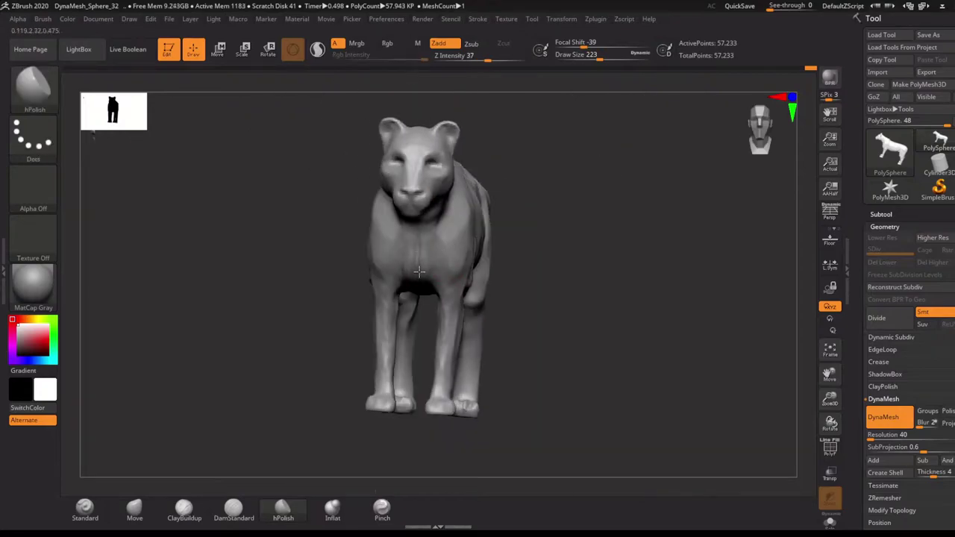
{"action": "key", "text": "bracketleft"}
{"action": "key", "text": "bracketleft"}
{"action": "key", "text": "bracketleft"}
{"action": "right_click_drag", "start_coordinate": [418, 366], "coordinate": [439, 344]}
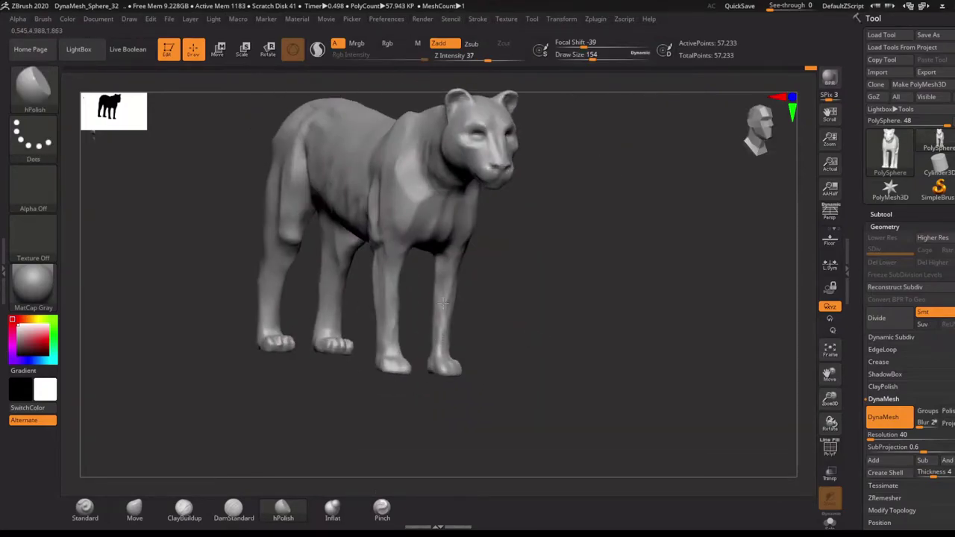
{"action": "key", "text": "bracketright"}
{"action": "key", "text": "bracketright"}
{"action": "key", "text": "bracketright"}
{"action": "mouse_move", "coordinate": [388, 412]}
{"action": "right_mouse_down"}
{"action": "mouse_move", "coordinate": [403, 338]}
{"action": "mouse_move", "coordinate": [462, 282]}
{"action": "mouse_move", "coordinate": [465, 307]}
{"action": "right_mouse_up"}
{"action": "mouse_move", "coordinate": [515, 288]}
{"action": "right_mouse_down", "text": "ctrl"}
{"action": "mouse_move", "coordinate": [515, 321]}
{"action": "mouse_move", "coordinate": [470, 351]}
{"action": "mouse_move", "coordinate": [434, 248]}
{"action": "mouse_move", "coordinate": [410, 311]}
{"action": "right_mouse_up", "text": "ctrl"}
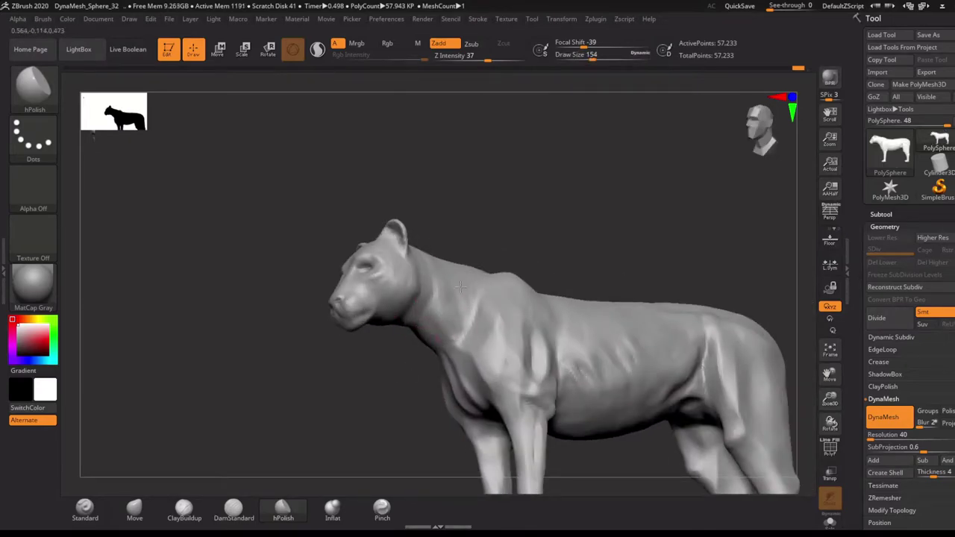
{"action": "right_click_drag", "start_coordinate": [406, 336], "coordinate": [506, 341]}
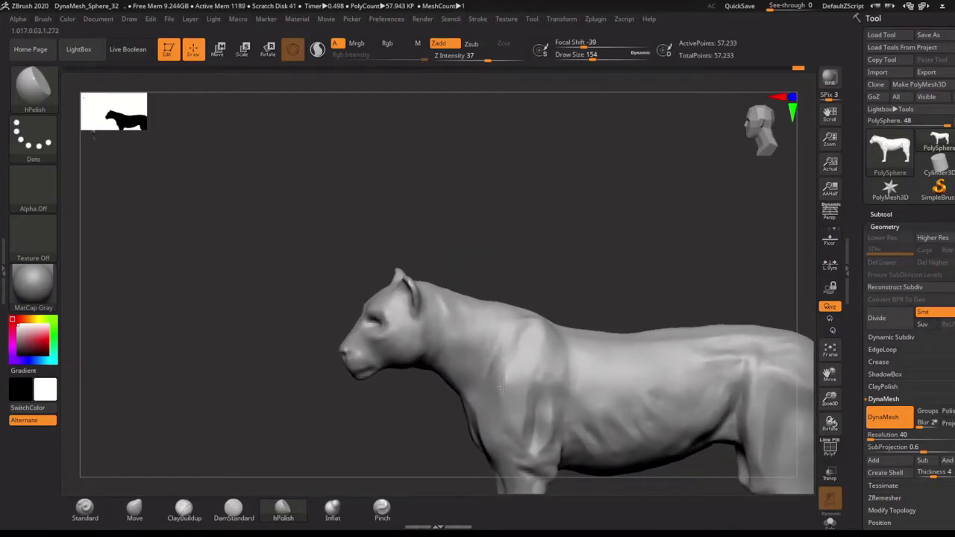
{"action": "right_click_drag", "start_coordinate": [404, 314], "coordinate": [385, 343], "text": "ctrl"}
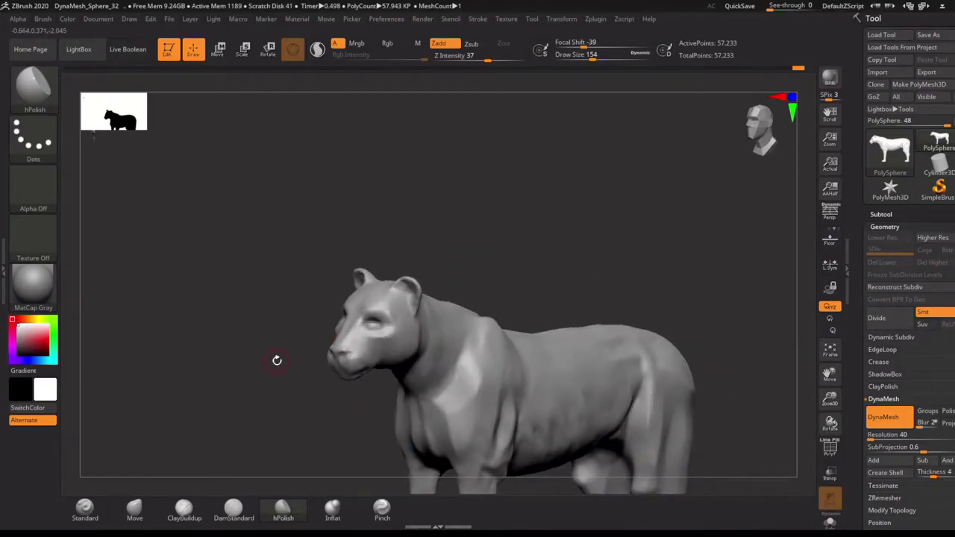
{"action": "right_click_drag", "start_coordinate": [277, 358], "coordinate": [364, 325]}
{"action": "mouse_move", "coordinate": [402, 298]}
{"action": "right_mouse_down"}
{"action": "mouse_move", "coordinate": [526, 279]}
{"action": "mouse_move", "coordinate": [512, 341]}
{"action": "mouse_move", "coordinate": [452, 385]}
{"action": "mouse_move", "coordinate": [397, 398]}
{"action": "mouse_move", "coordinate": [261, 291]}
{"action": "right_mouse_up"}
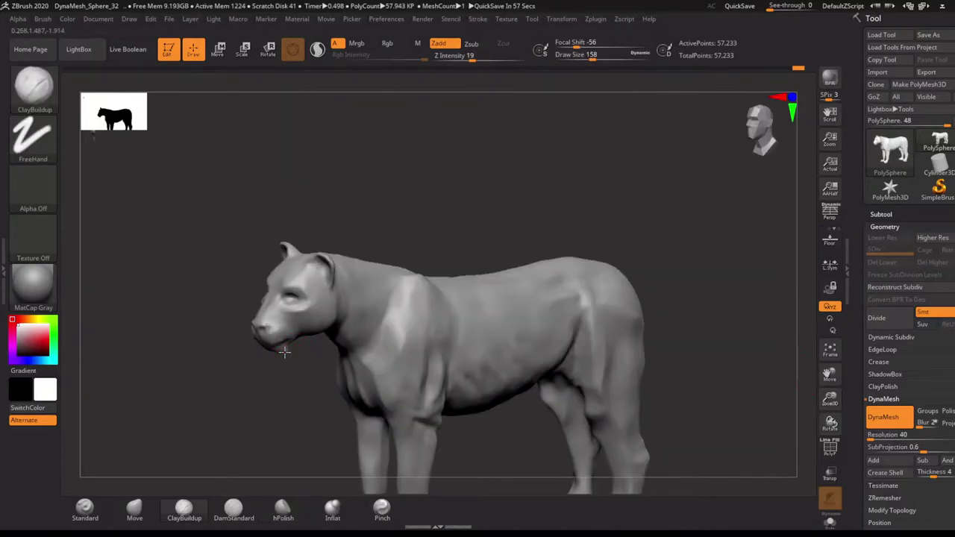
{"action": "mouse_move", "coordinate": [284, 352]}
{"action": "right_mouse_down"}
{"action": "mouse_move", "coordinate": [286, 337]}
{"action": "mouse_move", "coordinate": [301, 366]}
{"action": "mouse_move", "coordinate": [275, 363]}
{"action": "right_mouse_up"}
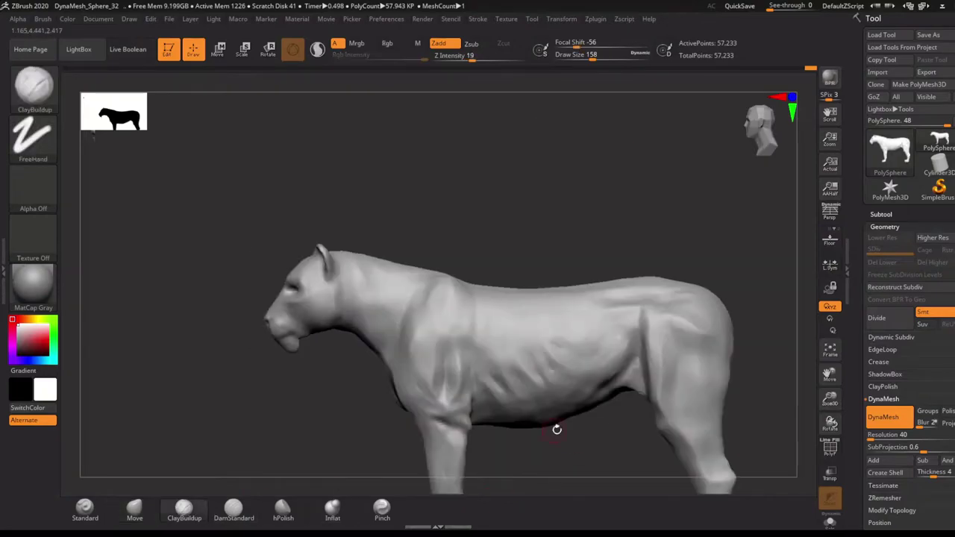
Build up clay to soften the shoulder crease above the elbow.
{"action": "right_click_drag", "start_coordinate": [557, 430], "coordinate": [527, 284], "text": "alt"}
{"action": "left_click_drag", "start_coordinate": [420, 251], "coordinate": [417, 249]}
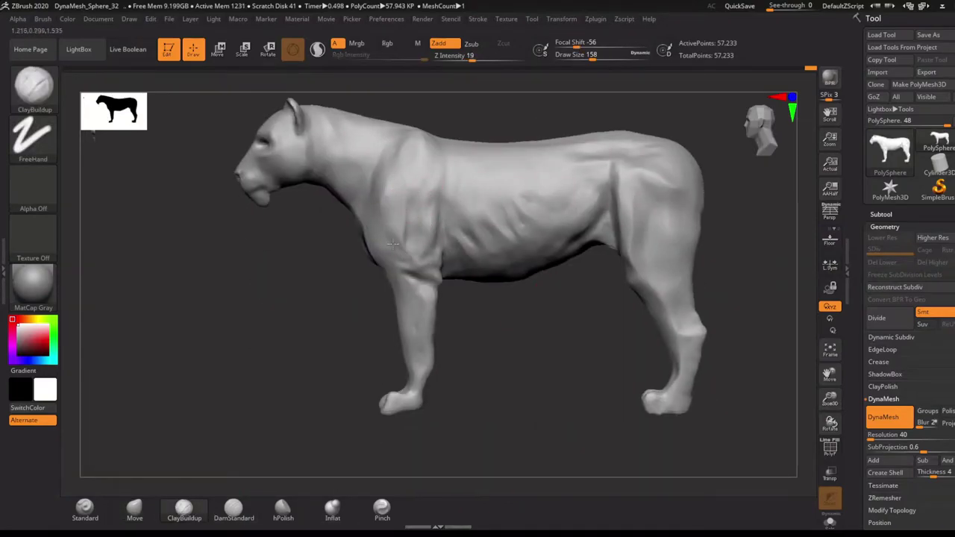
{"action": "mouse_move", "coordinate": [323, 321]}
{"action": "left_mouse_down"}
{"action": "mouse_move", "coordinate": [347, 263]}
{"action": "mouse_move", "coordinate": [342, 214]}
{"action": "left_mouse_up"}
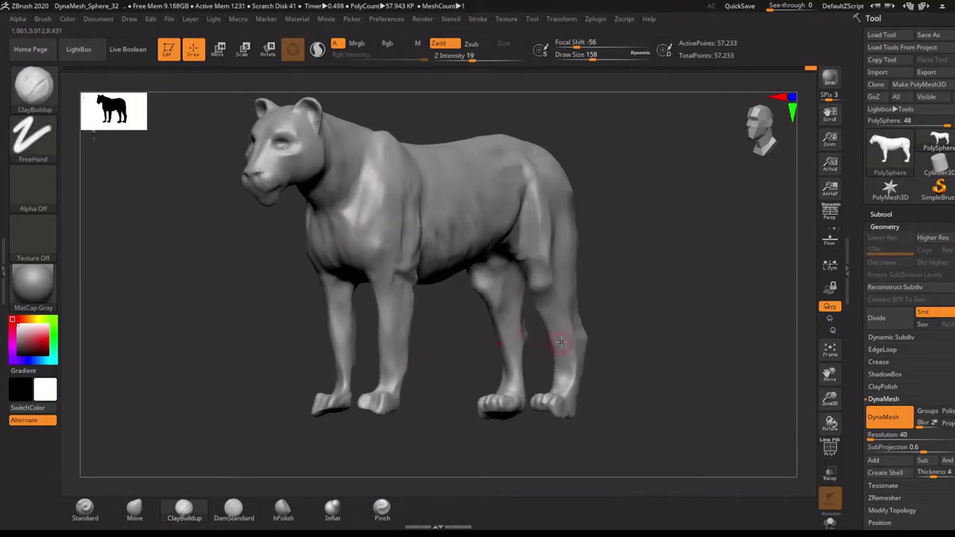
{"action": "mouse_move", "coordinate": [561, 345]}
{"action": "left_mouse_down"}
{"action": "mouse_move", "coordinate": [536, 271]}
{"action": "mouse_move", "coordinate": [437, 277]}
{"action": "left_mouse_up"}
Lower Z Intensity to 18 and refine the front paw surfaces from below.
{"action": "key", "text": "space"}
{"action": "type", "text": "18"}
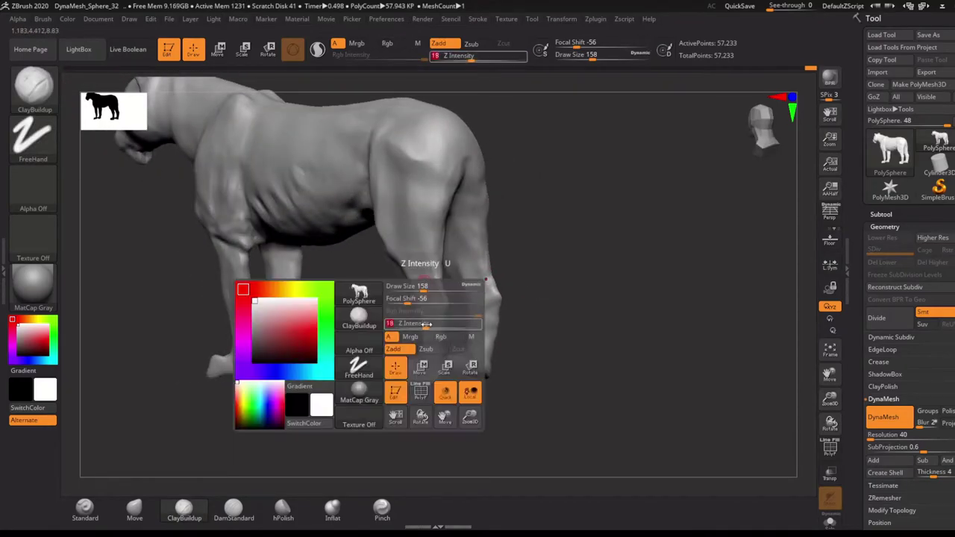
{"action": "left_click_drag", "start_coordinate": [437, 405], "coordinate": [426, 234]}
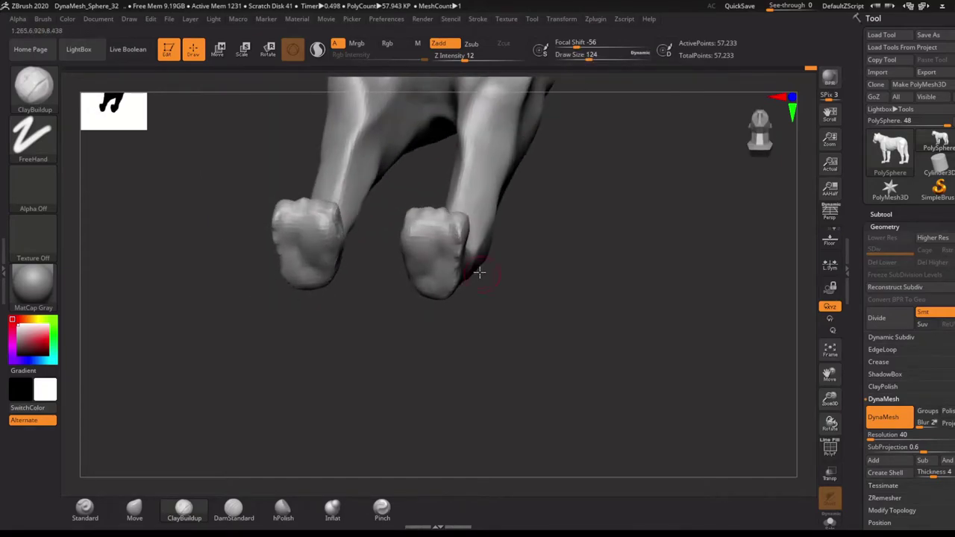
{"action": "left_click_drag", "start_coordinate": [423, 248], "coordinate": [434, 241]}
{"action": "left_click_drag", "start_coordinate": [371, 316], "coordinate": [373, 283]}
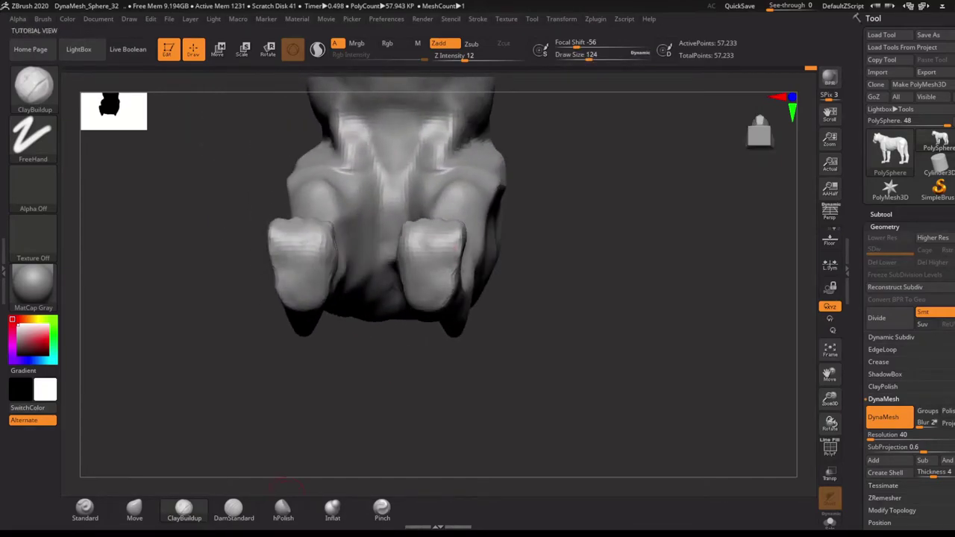
Switch from hPolish to the Move brush and get a close view of one front paw.
{"action": "left_click", "coordinate": [282, 510]}
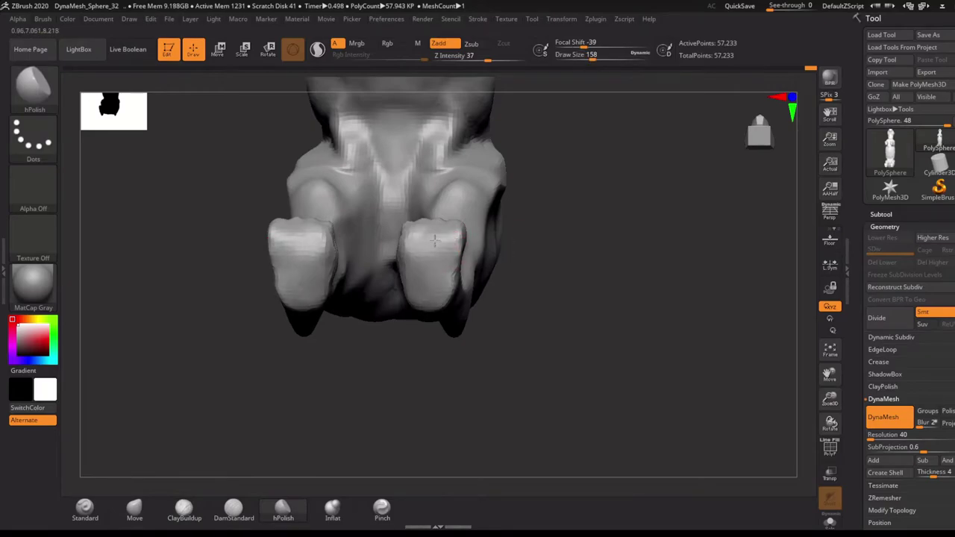
{"action": "left_click", "coordinate": [134, 510]}
{"action": "left_click_drag", "start_coordinate": [298, 418], "coordinate": [356, 371]}
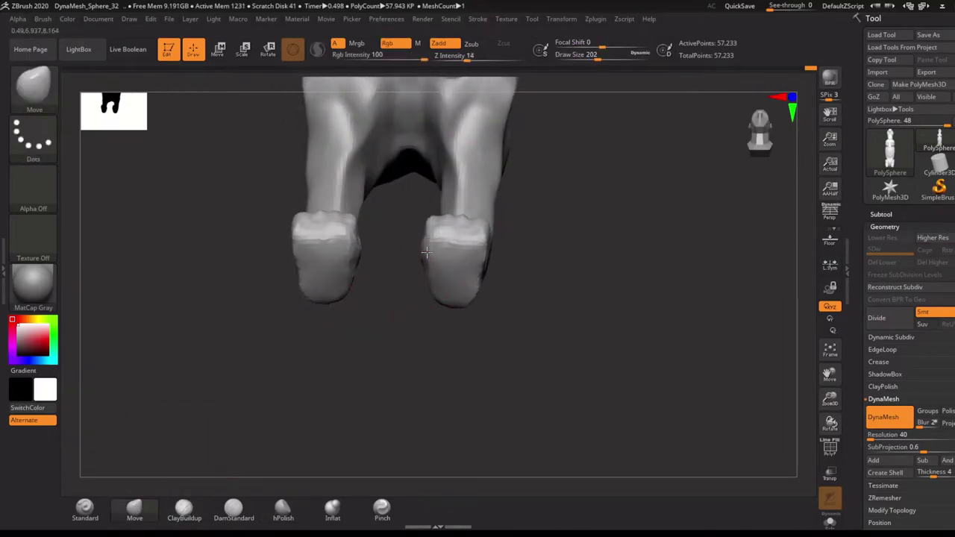
{"action": "mouse_move", "coordinate": [482, 277]}
{"action": "left_mouse_down"}
{"action": "mouse_move", "coordinate": [426, 226]}
{"action": "mouse_move", "coordinate": [406, 336]}
{"action": "mouse_move", "coordinate": [393, 317]}
{"action": "mouse_move", "coordinate": [433, 391]}
{"action": "mouse_move", "coordinate": [437, 354]}
{"action": "mouse_move", "coordinate": [335, 335]}
{"action": "mouse_move", "coordinate": [337, 352]}
{"action": "mouse_move", "coordinate": [394, 320]}
{"action": "mouse_move", "coordinate": [373, 299]}
{"action": "mouse_move", "coordinate": [360, 307]}
{"action": "mouse_move", "coordinate": [369, 324]}
{"action": "mouse_move", "coordinate": [362, 291]}
{"action": "mouse_move", "coordinate": [435, 284]}
{"action": "mouse_move", "coordinate": [469, 335]}
{"action": "mouse_move", "coordinate": [503, 323]}
{"action": "mouse_move", "coordinate": [381, 277]}
{"action": "mouse_move", "coordinate": [202, 261]}
{"action": "mouse_move", "coordinate": [383, 298]}
{"action": "left_mouse_up"}
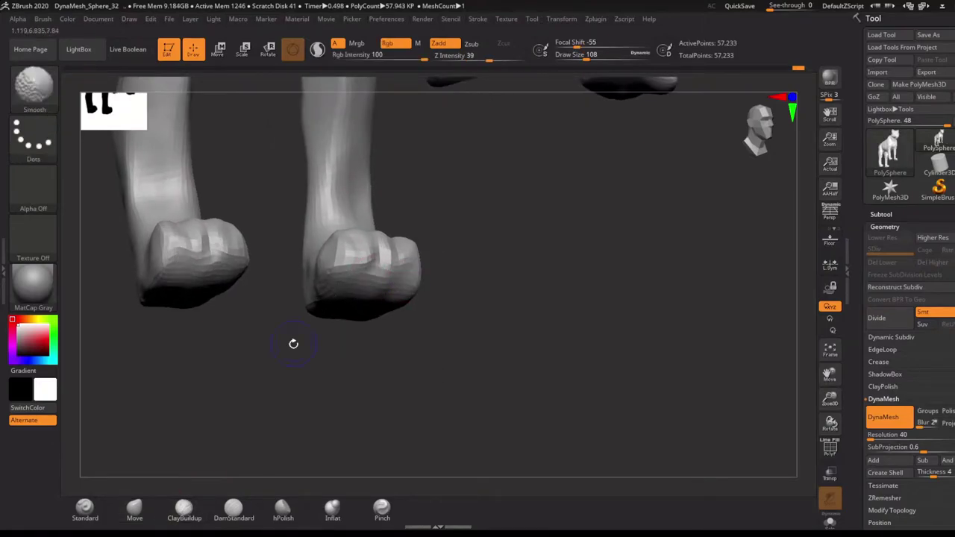
{"action": "mouse_move", "coordinate": [293, 343]}
{"action": "left_mouse_down", "text": "alt"}
{"action": "mouse_move", "coordinate": [459, 335]}
{"action": "mouse_move", "coordinate": [439, 324]}
{"action": "mouse_move", "coordinate": [472, 295]}
{"action": "mouse_move", "coordinate": [493, 302]}
{"action": "mouse_move", "coordinate": [508, 291]}
{"action": "mouse_move", "coordinate": [445, 326]}
{"action": "mouse_move", "coordinate": [567, 329]}
{"action": "mouse_move", "coordinate": [486, 398]}
{"action": "mouse_move", "coordinate": [561, 345]}
{"action": "left_mouse_up", "text": "alt"}
Invert the mask, rotate the free paw with Move Transpose, and clear the mask.
{"action": "left_click", "coordinate": [486, 399], "text": "ctrl"}
{"action": "key", "text": "w"}
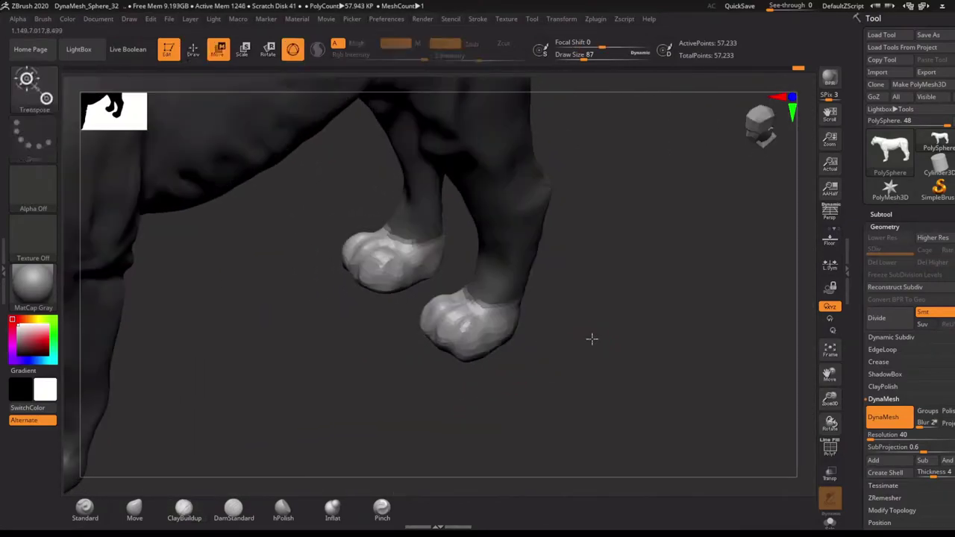
{"action": "key", "text": "f"}
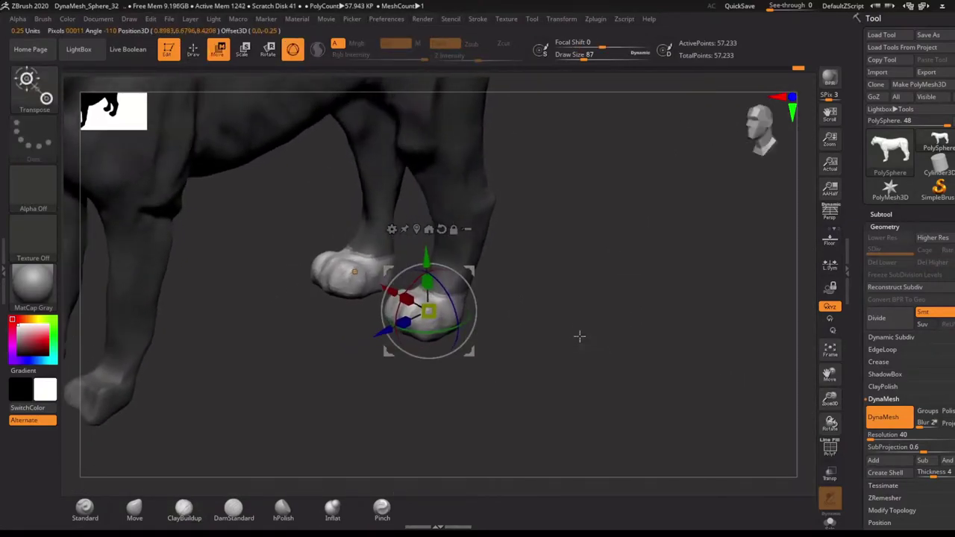
{"action": "mouse_move", "coordinate": [580, 337]}
{"action": "left_mouse_down"}
{"action": "mouse_move", "coordinate": [478, 339]}
{"action": "mouse_move", "coordinate": [448, 356]}
{"action": "left_mouse_up"}
{"action": "mouse_move", "coordinate": [522, 358]}
{"action": "left_mouse_down"}
{"action": "mouse_move", "coordinate": [553, 379]}
{"action": "mouse_move", "coordinate": [593, 346]}
{"action": "mouse_move", "coordinate": [614, 405]}
{"action": "left_mouse_up"}
{"action": "key", "text": "q"}
{"action": "left_click_drag", "start_coordinate": [503, 335], "coordinate": [504, 353]}
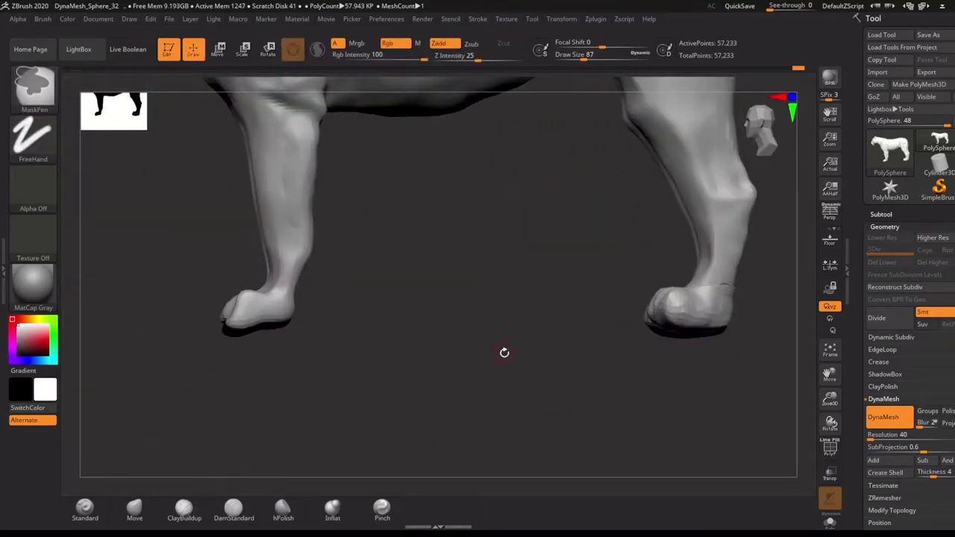
Pick the ClayBuildup brush via B, C, B and turn to a front view of the legs.
{"action": "key", "text": "b"}
{"action": "key", "text": "c"}
{"action": "key", "text": "b"}
{"action": "key", "text": "f"}
{"action": "mouse_move", "coordinate": [452, 284]}
{"action": "left_mouse_down"}
{"action": "mouse_move", "coordinate": [518, 381]}
{"action": "mouse_move", "coordinate": [614, 331]}
{"action": "mouse_move", "coordinate": [597, 256]}
{"action": "mouse_move", "coordinate": [609, 262]}
{"action": "left_mouse_up"}
{"action": "key", "text": "b"}
{"action": "key", "text": "c"}
{"action": "key", "text": "b"}
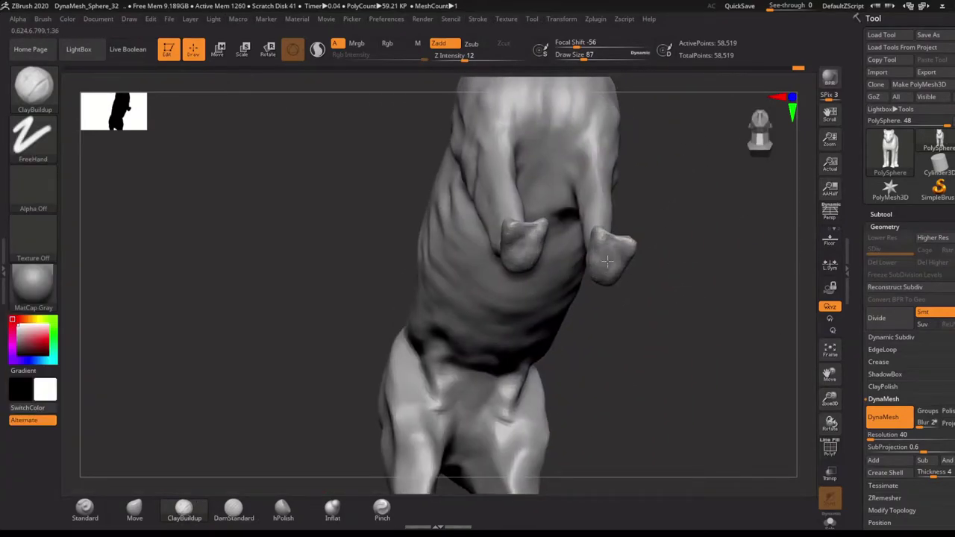
Build up clay on the front paws and Shift-smooth the lower legs, checking from several angles.
{"action": "mouse_move", "coordinate": [609, 262]}
{"action": "right_mouse_down"}
{"action": "mouse_move", "coordinate": [619, 331]}
{"action": "mouse_move", "coordinate": [719, 188]}
{"action": "mouse_move", "coordinate": [685, 184]}
{"action": "mouse_move", "coordinate": [731, 267]}
{"action": "mouse_move", "coordinate": [736, 231]}
{"action": "right_mouse_up"}
{"action": "key", "text": "shift"}
{"action": "mouse_move", "coordinate": [673, 276]}
{"action": "right_mouse_down"}
{"action": "mouse_move", "coordinate": [619, 332]}
{"action": "mouse_move", "coordinate": [589, 313]}
{"action": "mouse_move", "coordinate": [572, 268]}
{"action": "mouse_move", "coordinate": [584, 324]}
{"action": "right_mouse_up"}
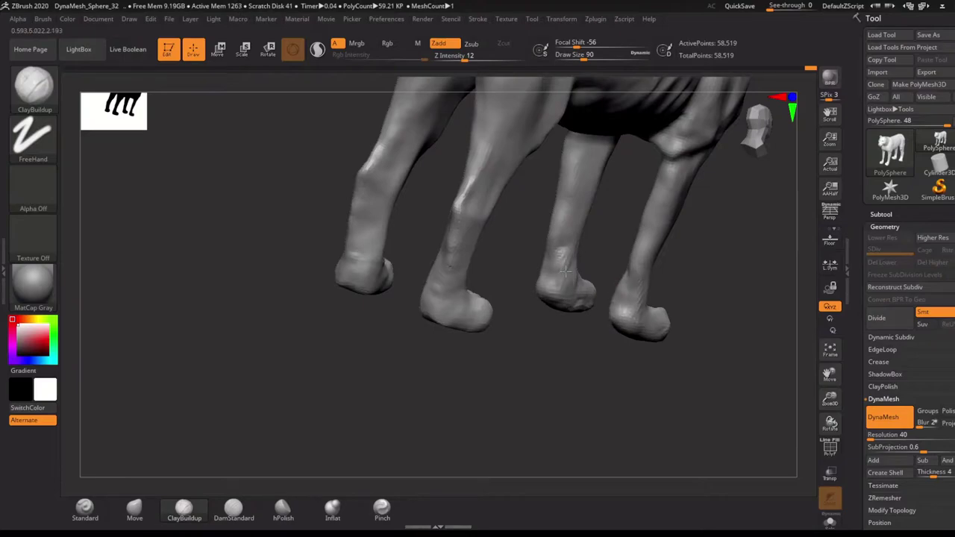
{"action": "mouse_move", "coordinate": [565, 271]}
{"action": "right_mouse_down"}
{"action": "mouse_move", "coordinate": [514, 371]}
{"action": "mouse_move", "coordinate": [553, 326]}
{"action": "mouse_move", "coordinate": [530, 315]}
{"action": "mouse_move", "coordinate": [565, 375]}
{"action": "mouse_move", "coordinate": [529, 376]}
{"action": "mouse_move", "coordinate": [497, 330]}
{"action": "mouse_move", "coordinate": [567, 373]}
{"action": "right_mouse_up"}
{"action": "key", "text": "f"}
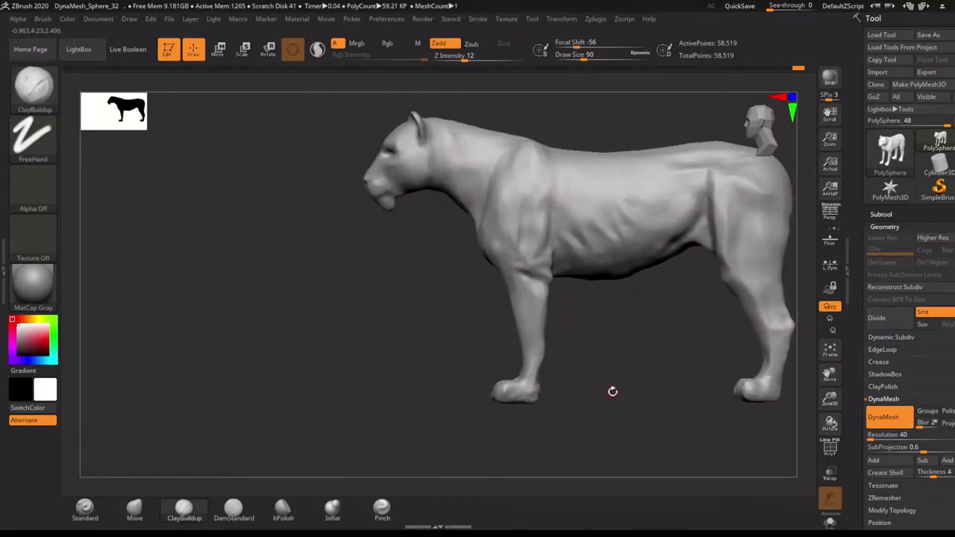
{"action": "key", "text": "ctrl+d"}
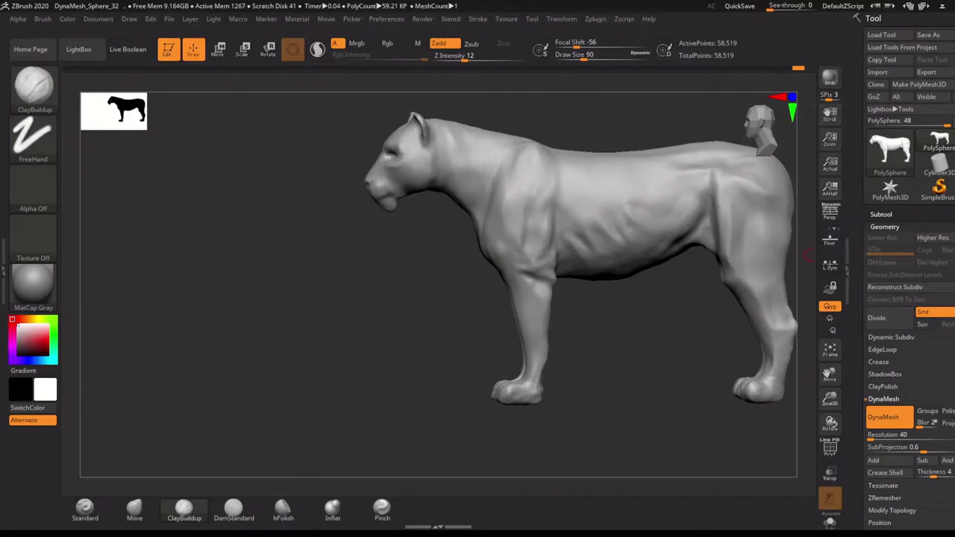
{"action": "mouse_move", "coordinate": [808, 256]}
{"action": "right_mouse_down"}
{"action": "mouse_move", "coordinate": [567, 437]}
{"action": "mouse_move", "coordinate": [572, 405]}
{"action": "right_mouse_up"}
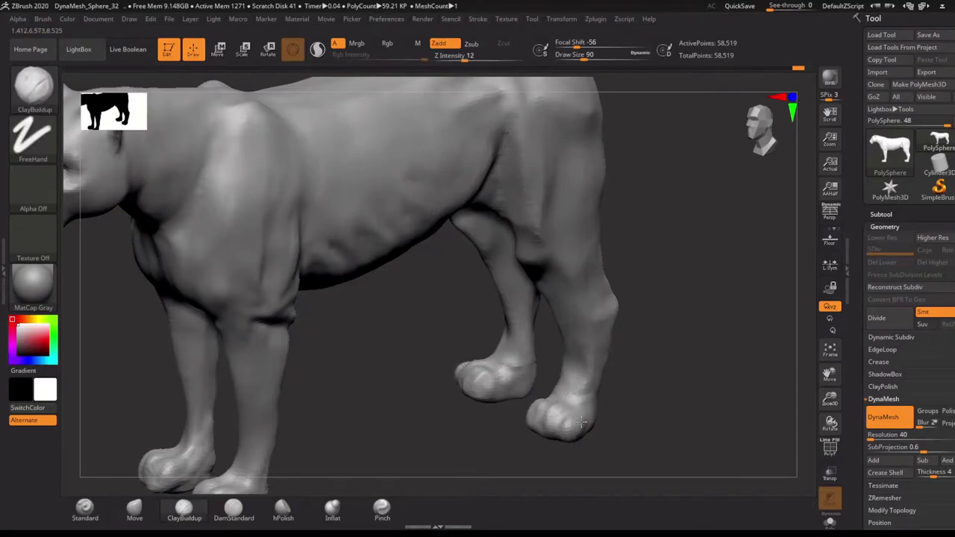
{"action": "mouse_move", "coordinate": [581, 423]}
{"action": "right_mouse_down"}
{"action": "mouse_move", "coordinate": [547, 465]}
{"action": "mouse_move", "coordinate": [565, 405]}
{"action": "mouse_move", "coordinate": [537, 407]}
{"action": "right_mouse_up"}
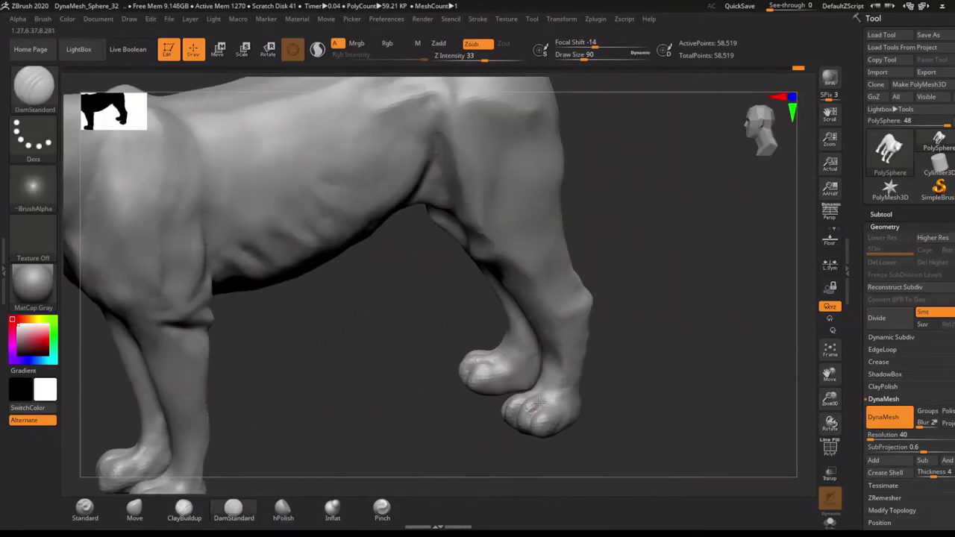
Shrink the brush to about 46 and carve grooves between the paw's toes.
{"action": "key", "text": "s"}
{"action": "left_click_drag", "start_coordinate": [539, 403], "coordinate": [522, 403]}
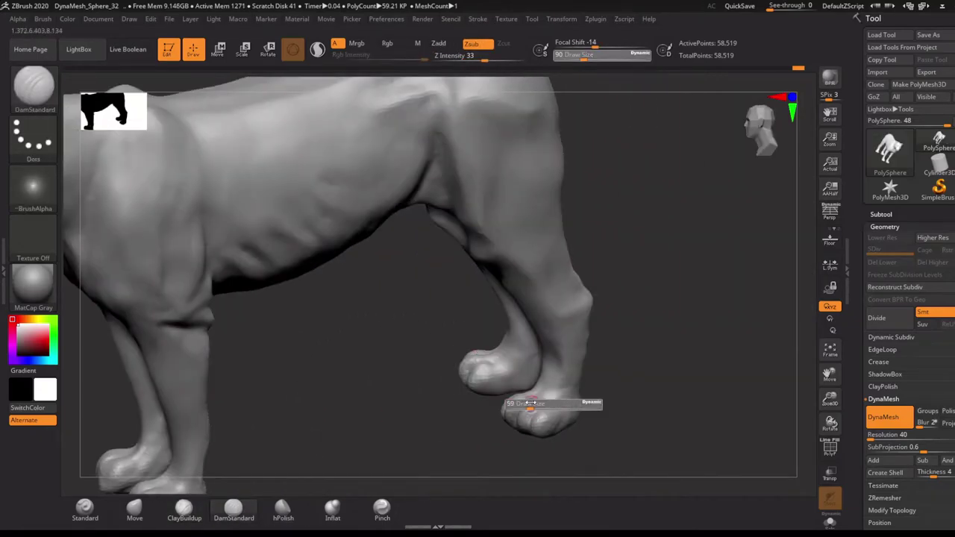
{"action": "right_click_drag", "start_coordinate": [523, 403], "coordinate": [542, 404]}
{"action": "mouse_move", "coordinate": [526, 442]}
{"action": "right_mouse_down"}
{"action": "mouse_move", "coordinate": [553, 438]}
{"action": "mouse_move", "coordinate": [510, 364]}
{"action": "mouse_move", "coordinate": [521, 360]}
{"action": "right_mouse_up"}
{"action": "left_click_drag", "start_coordinate": [494, 362], "coordinate": [485, 359]}
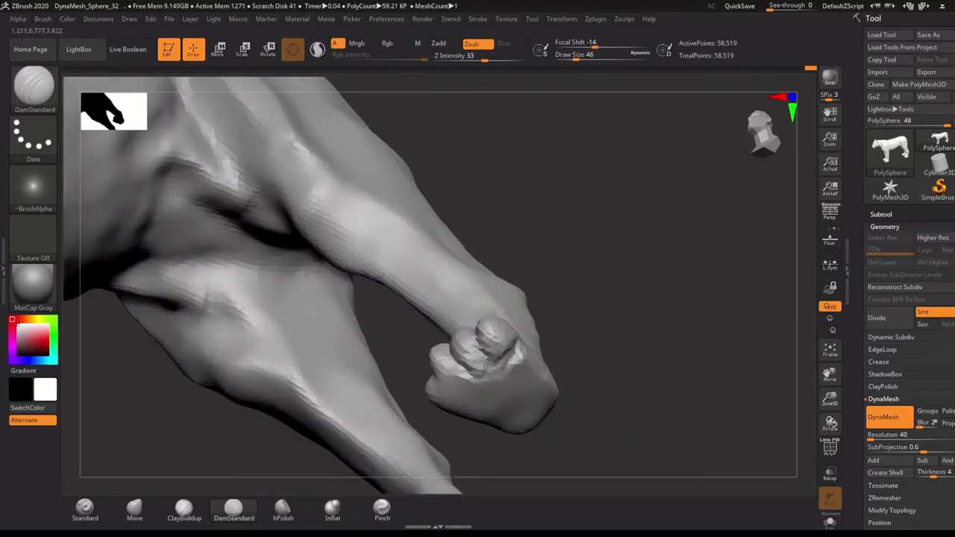
{"action": "mouse_move", "coordinate": [457, 387]}
{"action": "right_mouse_down"}
{"action": "mouse_move", "coordinate": [522, 351]}
{"action": "mouse_move", "coordinate": [494, 341]}
{"action": "mouse_move", "coordinate": [476, 389]}
{"action": "mouse_move", "coordinate": [404, 302]}
{"action": "right_mouse_up"}
Switch to the Move brush at size about 172 to push the paw into shape.
{"action": "left_click", "coordinate": [134, 511]}
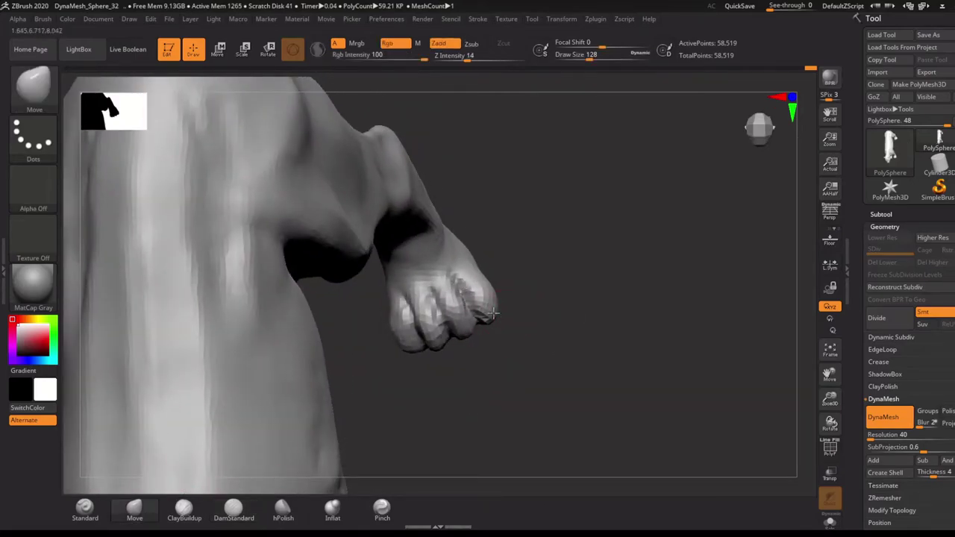
{"action": "mouse_move", "coordinate": [481, 306]}
{"action": "right_mouse_down"}
{"action": "mouse_move", "coordinate": [508, 329]}
{"action": "mouse_move", "coordinate": [610, 300]}
{"action": "mouse_move", "coordinate": [445, 433]}
{"action": "mouse_move", "coordinate": [512, 390]}
{"action": "right_mouse_up"}
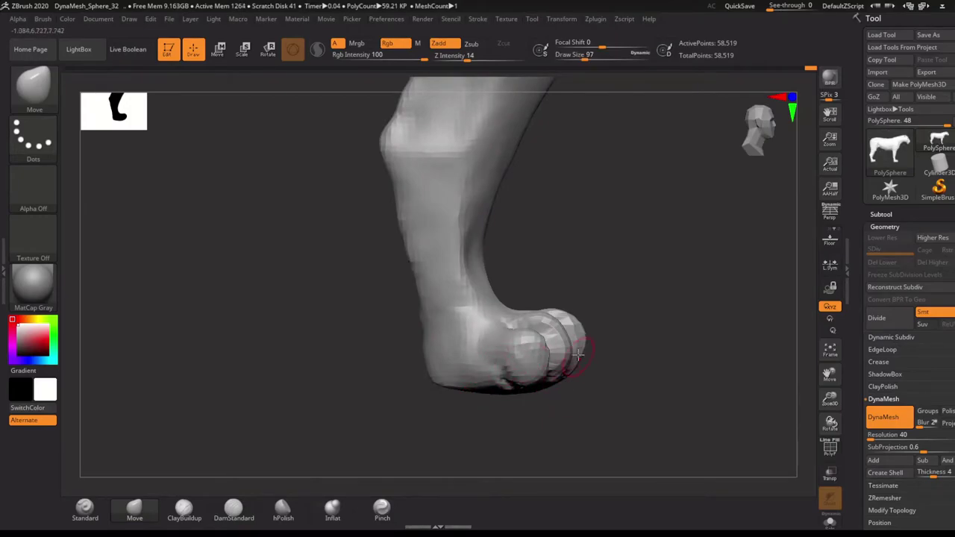
{"action": "key", "text": "s"}
{"action": "mouse_move", "coordinate": [522, 309]}
{"action": "left_mouse_down"}
{"action": "mouse_move", "coordinate": [497, 330]}
{"action": "mouse_move", "coordinate": [524, 318]}
{"action": "left_mouse_up"}
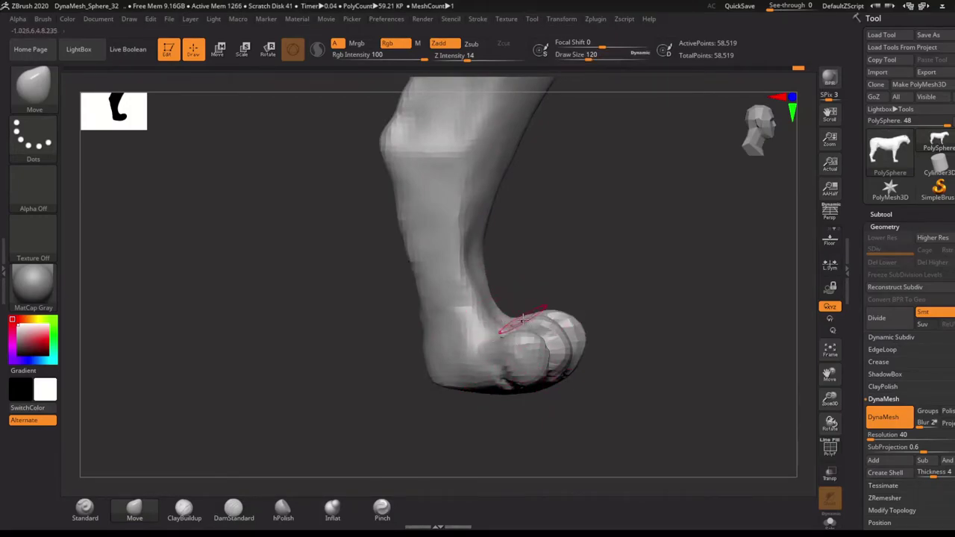
{"action": "mouse_move", "coordinate": [586, 330]}
{"action": "right_mouse_down"}
{"action": "mouse_move", "coordinate": [607, 316]}
{"action": "mouse_move", "coordinate": [649, 376]}
{"action": "right_mouse_up"}
Mask the body around the paw, adjust it with Transpose, and clear the mask.
{"action": "key", "text": "f"}
{"action": "right_click_drag", "start_coordinate": [550, 414], "coordinate": [608, 395], "text": "ctrl"}
{"action": "key", "text": "w"}
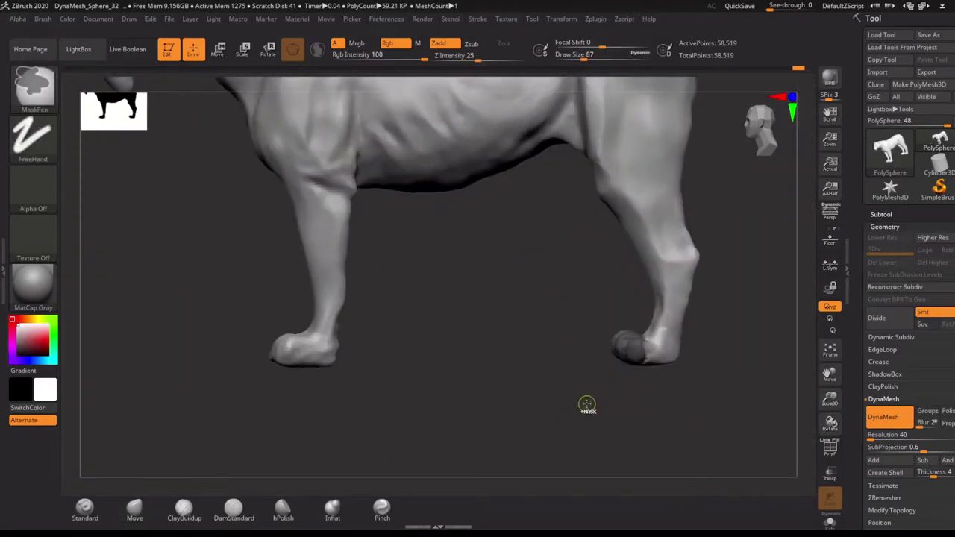
{"action": "key", "text": "q"}
{"action": "left_click_drag", "start_coordinate": [533, 399], "coordinate": [540, 399], "text": "ctrl"}
{"action": "key", "text": "f"}
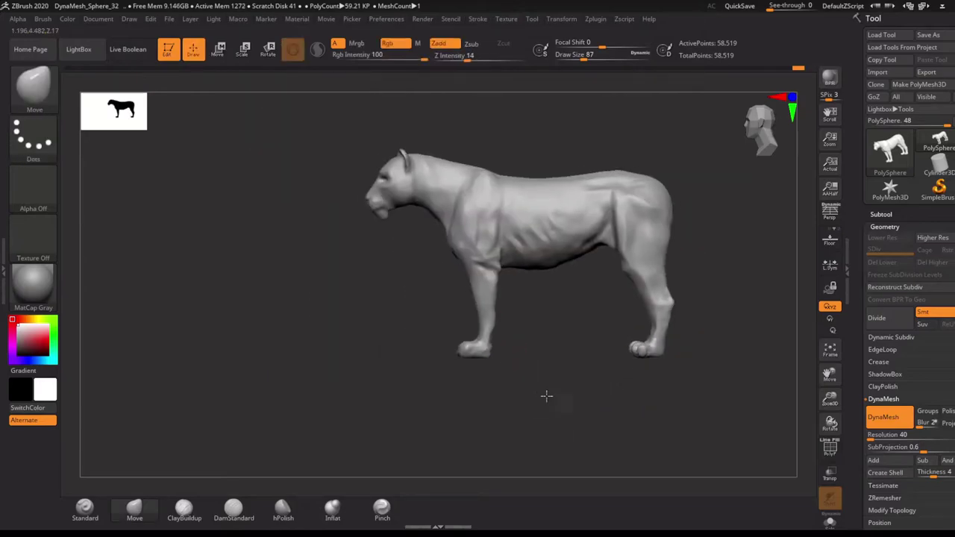
{"action": "mouse_move", "coordinate": [530, 415]}
{"action": "right_mouse_down"}
{"action": "mouse_move", "coordinate": [512, 431]}
{"action": "mouse_move", "coordinate": [465, 428]}
{"action": "right_mouse_up"}
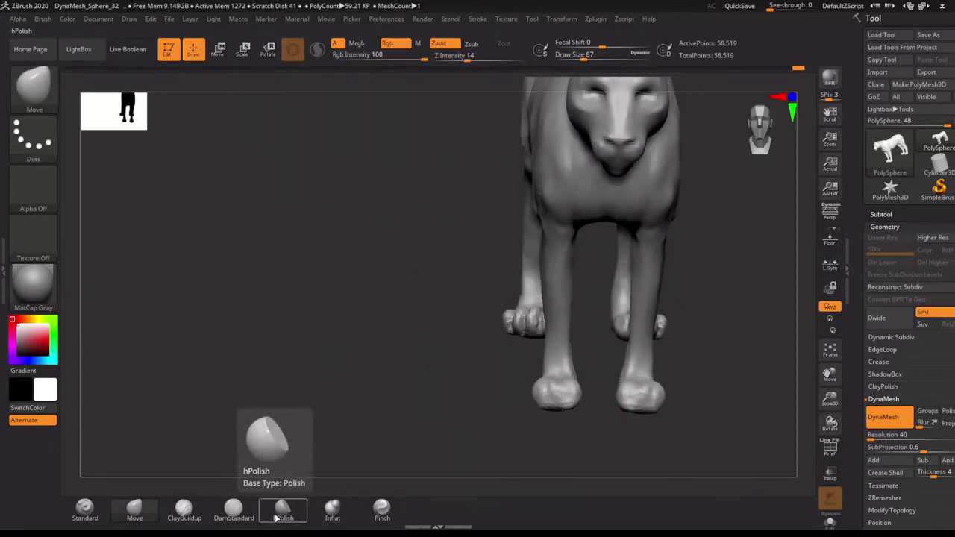
Zoom onto the right front foot and carve toe creases with DamStandard.
{"action": "left_click", "coordinate": [183, 507]}
{"action": "right_click_drag", "start_coordinate": [553, 423], "coordinate": [679, 421]}
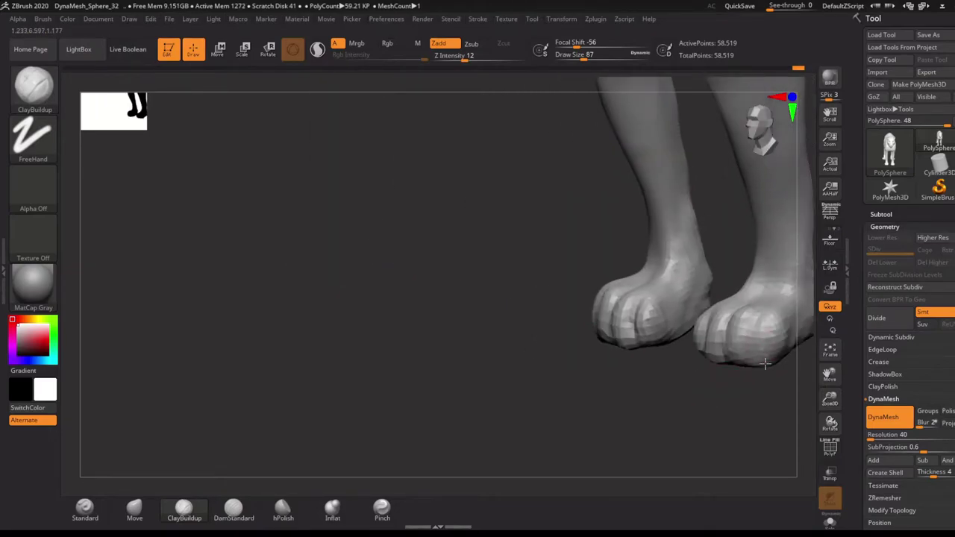
{"action": "right_click_drag", "start_coordinate": [705, 351], "coordinate": [745, 365]}
{"action": "left_click", "coordinate": [217, 515]}
{"action": "mouse_move", "coordinate": [554, 383]}
{"action": "right_mouse_down"}
{"action": "mouse_move", "coordinate": [690, 365]}
{"action": "mouse_move", "coordinate": [650, 416]}
{"action": "mouse_move", "coordinate": [650, 351]}
{"action": "right_mouse_up"}
Resize the Move brush and reposition the front foot with Transpose.
{"action": "left_click", "coordinate": [134, 510]}
{"action": "right_click_drag", "start_coordinate": [617, 418], "coordinate": [623, 351]}
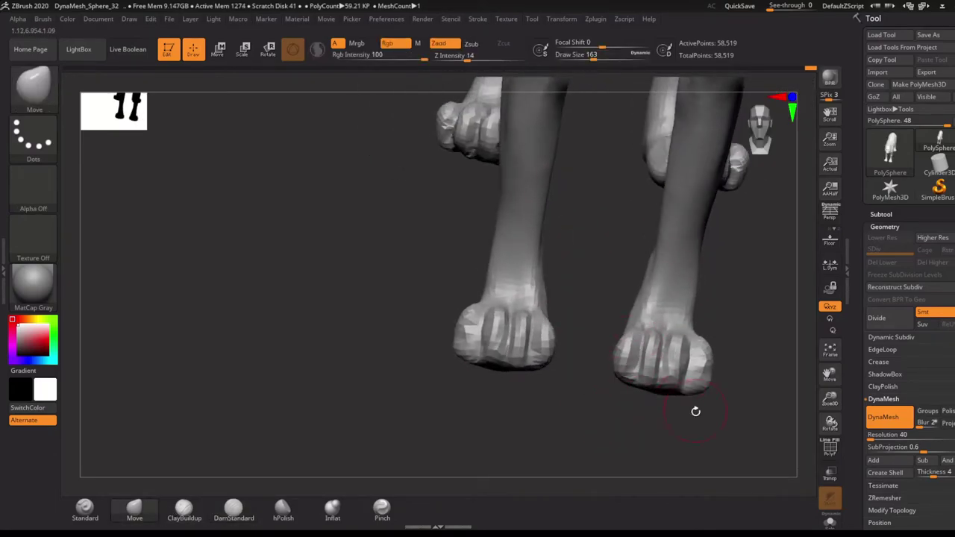
{"action": "key", "text": "s"}
{"action": "mouse_move", "coordinate": [694, 405]}
{"action": "right_mouse_down"}
{"action": "mouse_move", "coordinate": [632, 378]}
{"action": "mouse_move", "coordinate": [631, 435]}
{"action": "mouse_move", "coordinate": [619, 405]}
{"action": "mouse_move", "coordinate": [646, 359]}
{"action": "mouse_move", "coordinate": [632, 339]}
{"action": "mouse_move", "coordinate": [560, 390]}
{"action": "right_mouse_up"}
{"action": "left_click", "coordinate": [632, 378]}
{"action": "key", "text": "w"}
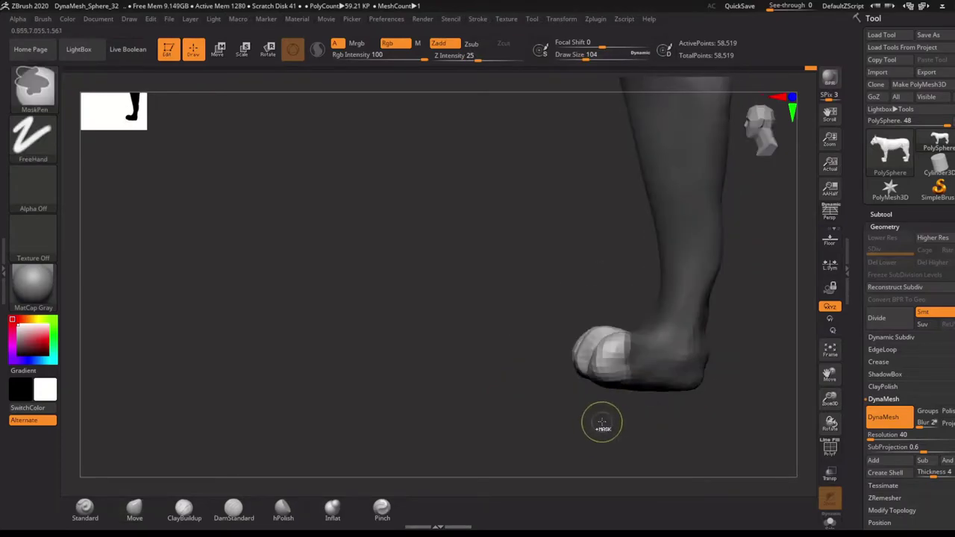
{"action": "mouse_move", "coordinate": [560, 344]}
{"action": "right_mouse_down", "text": "alt"}
{"action": "mouse_move", "coordinate": [572, 401]}
{"action": "mouse_move", "coordinate": [497, 395]}
{"action": "right_mouse_up", "text": "alt"}
{"action": "left_click", "coordinate": [373, 373]}
{"action": "mouse_move", "coordinate": [458, 360]}
{"action": "right_mouse_down", "text": "alt"}
{"action": "mouse_move", "coordinate": [611, 382]}
{"action": "mouse_move", "coordinate": [646, 423]}
{"action": "mouse_move", "coordinate": [729, 406]}
{"action": "right_mouse_up", "text": "alt"}
{"action": "key", "text": "q"}
Build up the lower leg contours with a smaller ClayBuildup brush.
{"action": "left_click", "coordinate": [202, 515]}
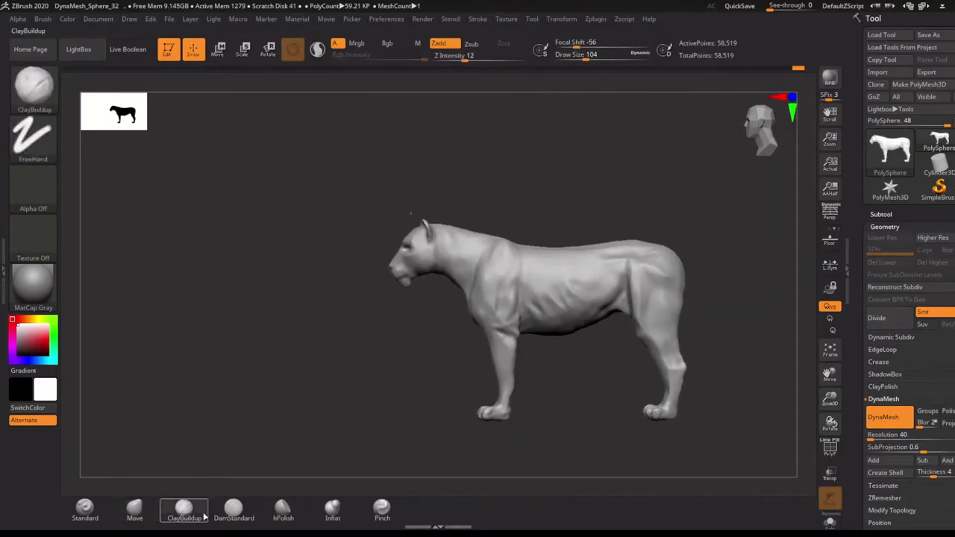
{"action": "mouse_move", "coordinate": [626, 441]}
{"action": "right_mouse_down", "text": "alt"}
{"action": "mouse_move", "coordinate": [552, 450]}
{"action": "mouse_move", "coordinate": [597, 322]}
{"action": "right_mouse_up", "text": "alt"}
{"action": "key", "text": "s"}
{"action": "mouse_move", "coordinate": [574, 422]}
{"action": "right_mouse_down", "text": "alt"}
{"action": "mouse_move", "coordinate": [532, 425]}
{"action": "mouse_move", "coordinate": [560, 353]}
{"action": "mouse_move", "coordinate": [676, 326]}
{"action": "mouse_move", "coordinate": [523, 307]}
{"action": "mouse_move", "coordinate": [485, 342]}
{"action": "mouse_move", "coordinate": [587, 348]}
{"action": "mouse_move", "coordinate": [526, 378]}
{"action": "mouse_move", "coordinate": [569, 408]}
{"action": "mouse_move", "coordinate": [497, 333]}
{"action": "right_mouse_up", "text": "alt"}
Check the front paw and legs from side, front and angled views, enlarging the brush.
{"action": "right_click_drag", "start_coordinate": [480, 374], "coordinate": [492, 348]}
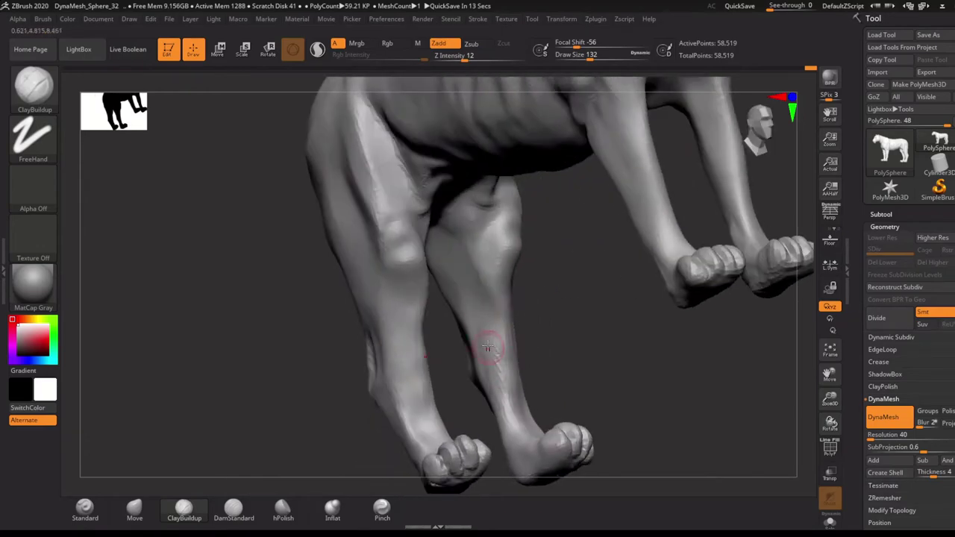
{"action": "right_click_drag", "start_coordinate": [436, 249], "coordinate": [421, 187]}
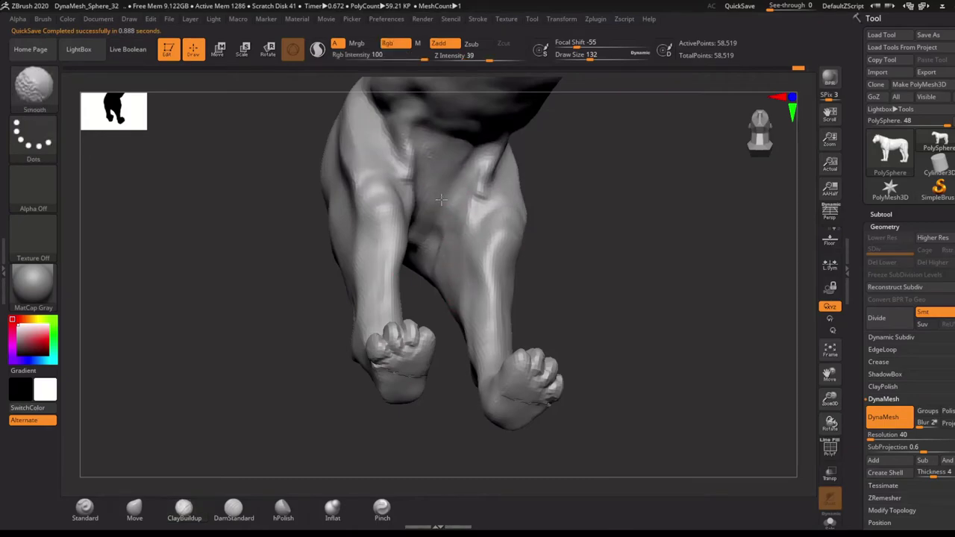
{"action": "mouse_move", "coordinate": [461, 144]}
{"action": "right_mouse_down"}
{"action": "mouse_move", "coordinate": [591, 279]}
{"action": "mouse_move", "coordinate": [503, 175]}
{"action": "mouse_move", "coordinate": [505, 200]}
{"action": "right_mouse_up"}
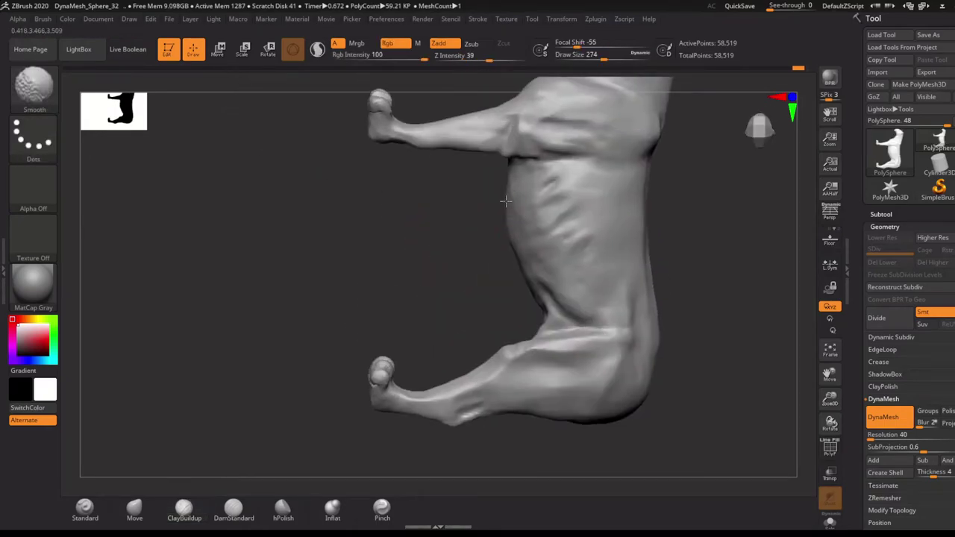
{"action": "mouse_move", "coordinate": [480, 364]}
{"action": "right_mouse_down"}
{"action": "mouse_move", "coordinate": [467, 302]}
{"action": "mouse_move", "coordinate": [516, 303]}
{"action": "mouse_move", "coordinate": [636, 275]}
{"action": "mouse_move", "coordinate": [631, 217]}
{"action": "mouse_move", "coordinate": [601, 333]}
{"action": "mouse_move", "coordinate": [744, 296]}
{"action": "mouse_move", "coordinate": [603, 377]}
{"action": "mouse_move", "coordinate": [631, 431]}
{"action": "mouse_move", "coordinate": [576, 341]}
{"action": "right_mouse_up"}
{"action": "key", "text": "f"}
{"action": "right_click_drag", "start_coordinate": [577, 379], "coordinate": [530, 350]}
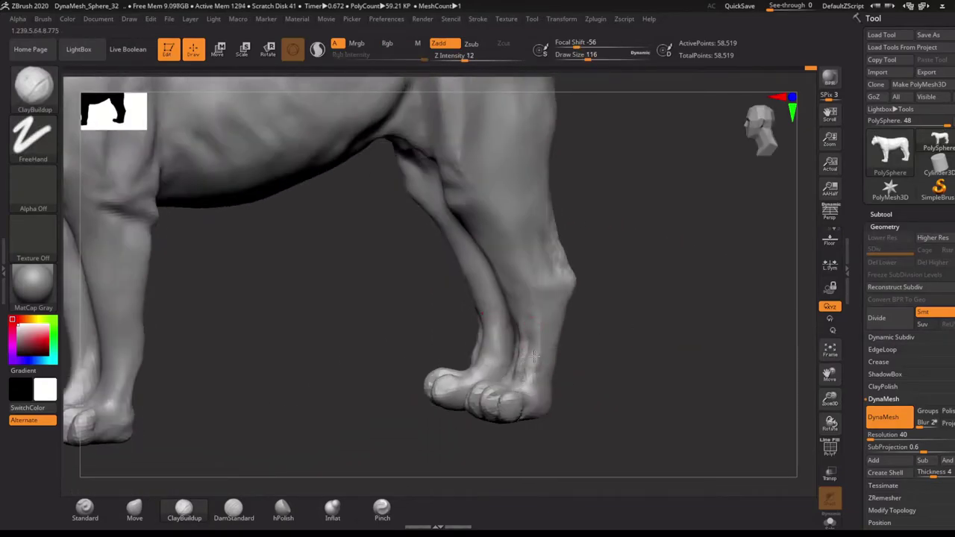
{"action": "mouse_move", "coordinate": [522, 283]}
{"action": "right_mouse_down"}
{"action": "mouse_move", "coordinate": [514, 333]}
{"action": "mouse_move", "coordinate": [469, 405]}
{"action": "mouse_move", "coordinate": [486, 335]}
{"action": "mouse_move", "coordinate": [492, 433]}
{"action": "mouse_move", "coordinate": [554, 387]}
{"action": "mouse_move", "coordinate": [555, 399]}
{"action": "mouse_move", "coordinate": [602, 437]}
{"action": "right_mouse_up"}
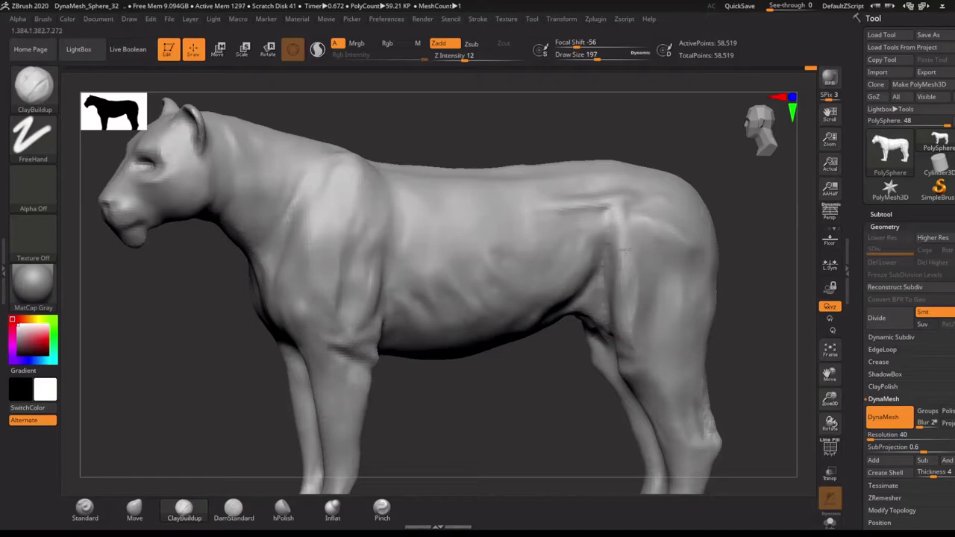
Smooth the ridges along the lion's back and review the full sculpt from several sides.
{"action": "right_click_drag", "start_coordinate": [635, 247], "coordinate": [576, 364], "text": "ctrl"}
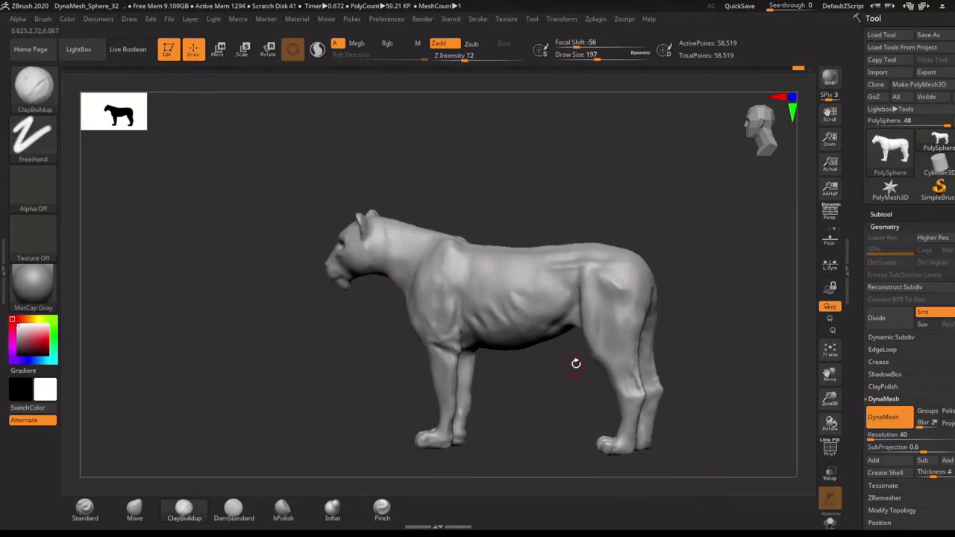
{"action": "right_click_drag", "start_coordinate": [618, 313], "coordinate": [431, 279]}
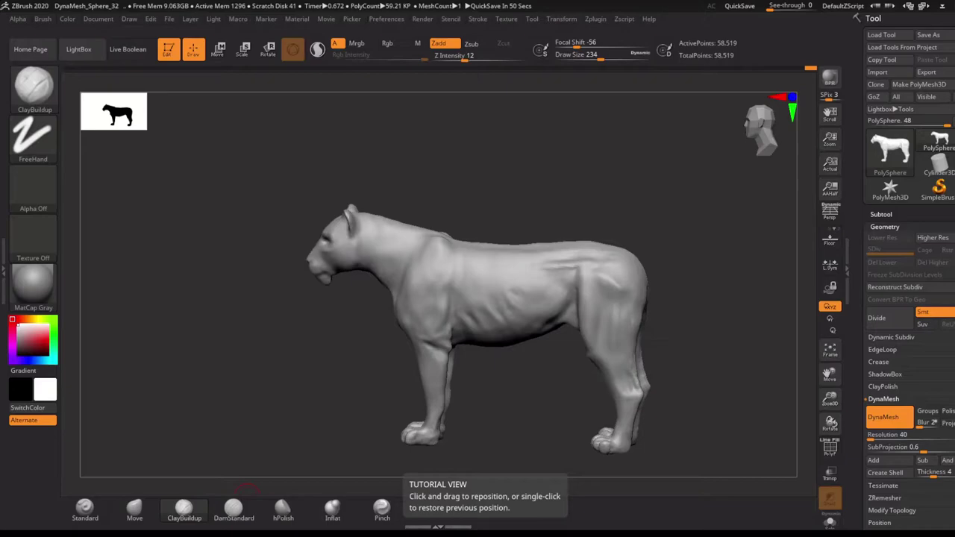
{"action": "left_click_drag", "start_coordinate": [590, 237], "coordinate": [655, 221], "text": "shift"}
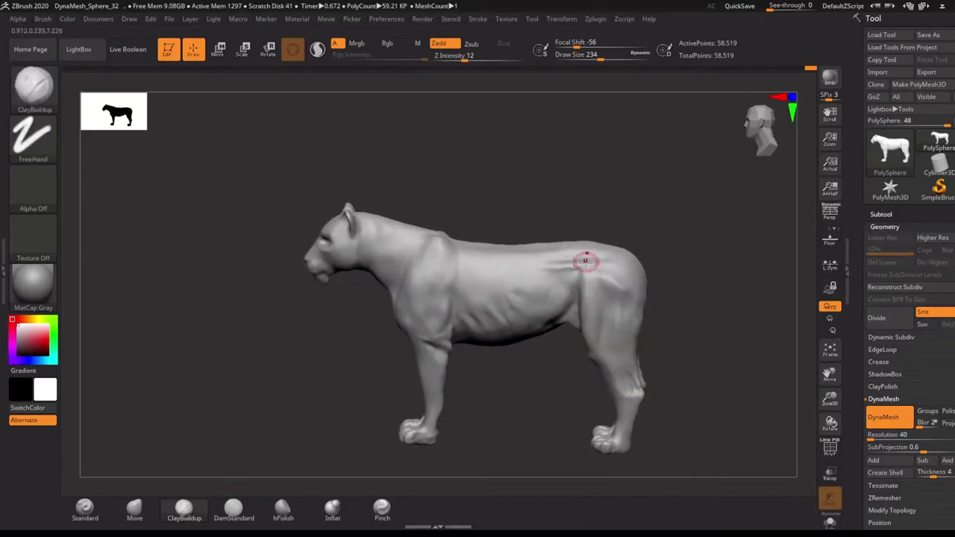
{"action": "left_click_drag", "start_coordinate": [586, 260], "coordinate": [542, 273], "text": "shift"}
{"action": "left_click_drag", "start_coordinate": [463, 373], "coordinate": [369, 340], "text": "alt"}
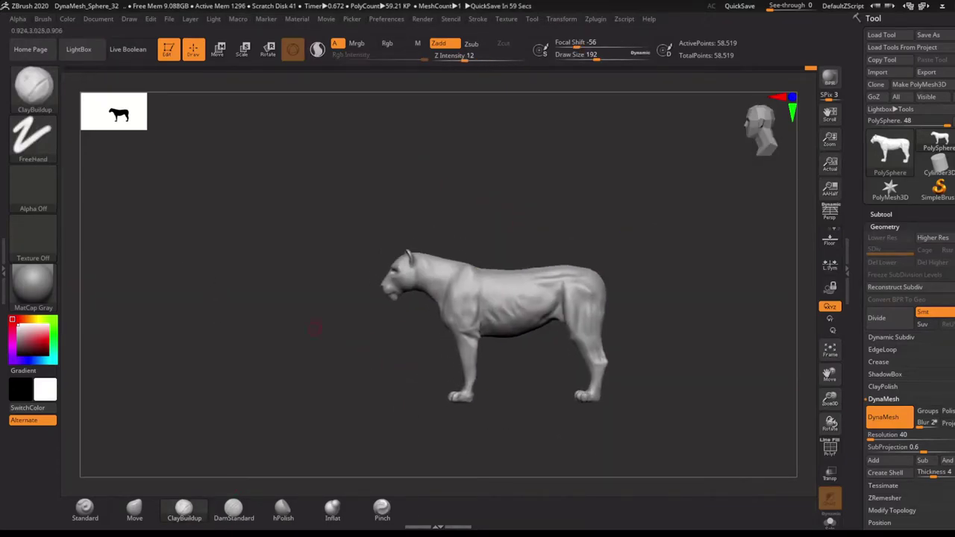
{"action": "left_click_drag", "start_coordinate": [317, 371], "coordinate": [338, 373], "text": "alt"}
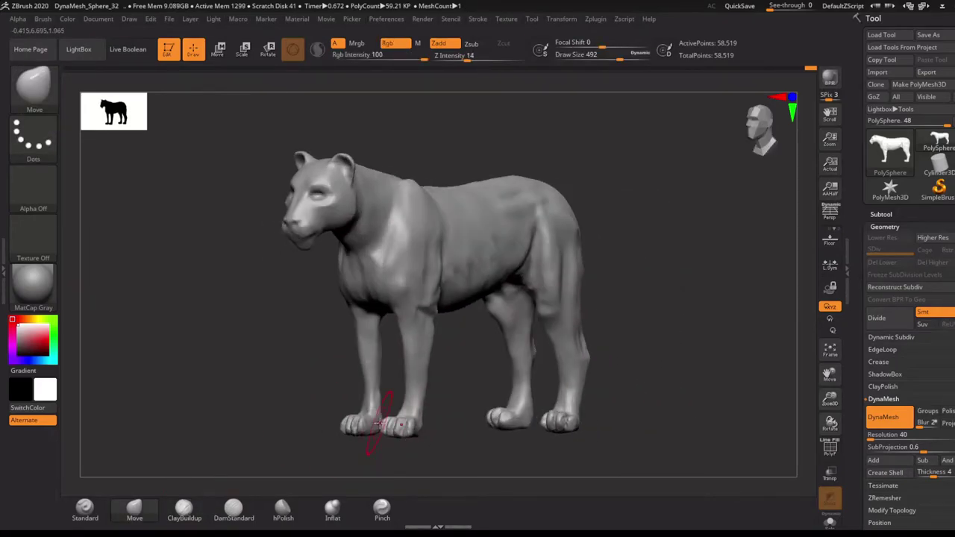
{"action": "mouse_move", "coordinate": [403, 425]}
{"action": "left_mouse_down"}
{"action": "mouse_move", "coordinate": [399, 401]}
{"action": "mouse_move", "coordinate": [458, 363]}
{"action": "mouse_move", "coordinate": [421, 363]}
{"action": "mouse_move", "coordinate": [447, 405]}
{"action": "left_mouse_up"}
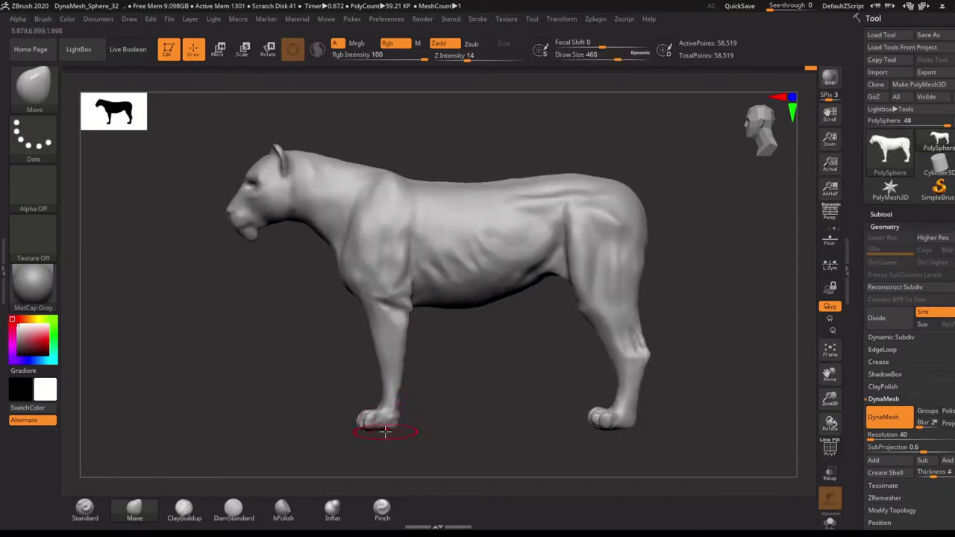
Carve a crease down the front foreleg with a smaller, slightly stronger DamStandard brush.
{"action": "left_click", "coordinate": [830, 190]}
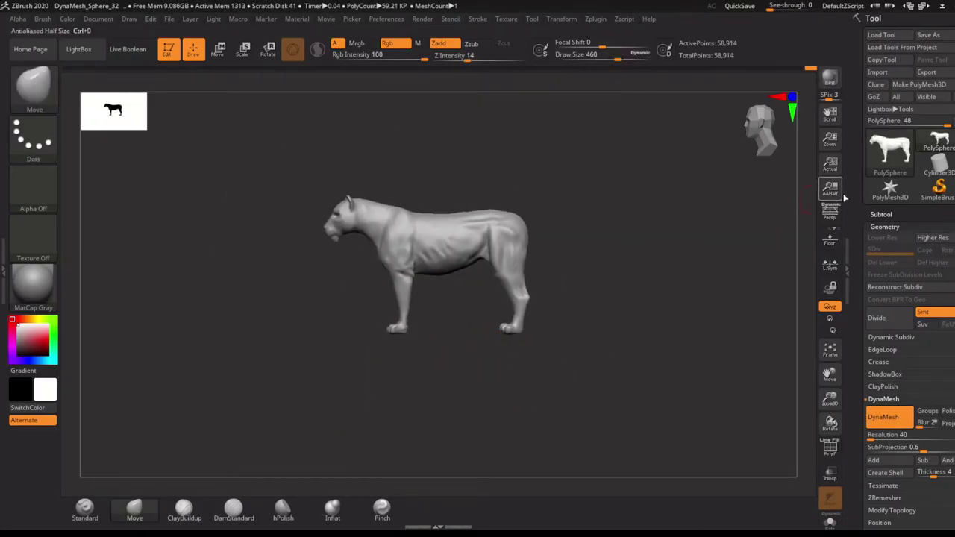
{"action": "left_click", "coordinate": [831, 212]}
{"action": "mouse_move", "coordinate": [443, 369]}
{"action": "left_mouse_down", "text": "alt"}
{"action": "mouse_move", "coordinate": [486, 366]}
{"action": "mouse_move", "coordinate": [437, 335]}
{"action": "mouse_move", "coordinate": [475, 346]}
{"action": "left_mouse_up", "text": "alt"}
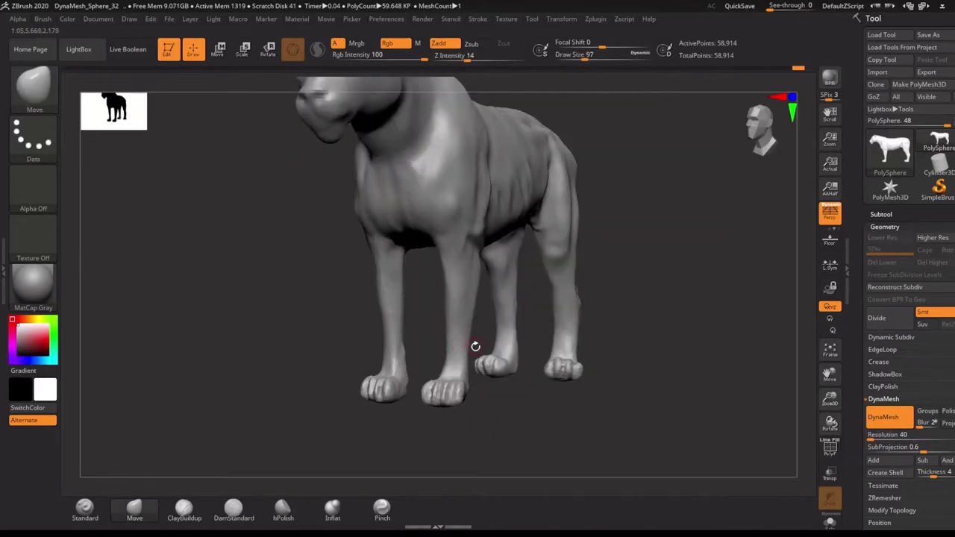
{"action": "left_click", "coordinate": [233, 508]}
{"action": "key", "text": "s"}
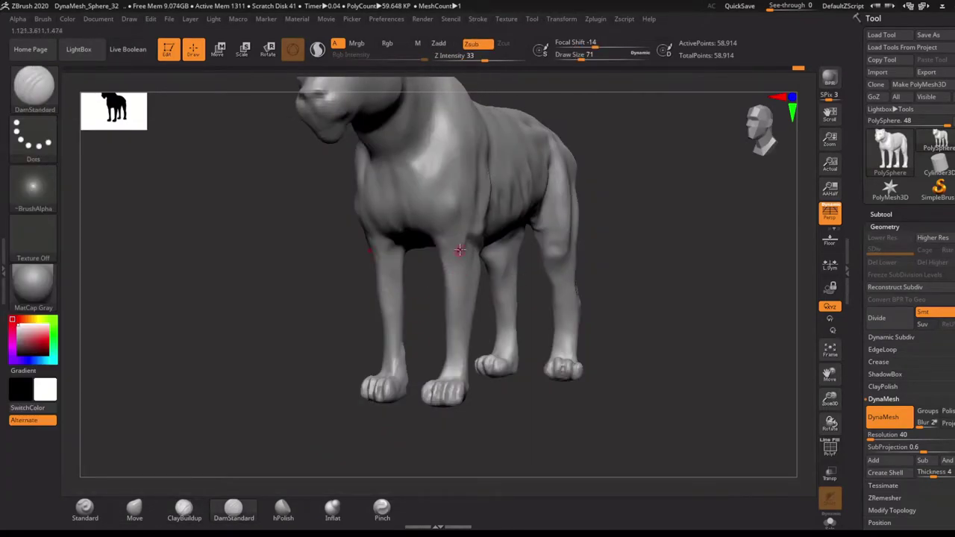
{"action": "right_click", "coordinate": [458, 283]}
{"action": "left_click_drag", "start_coordinate": [477, 271], "coordinate": [497, 271]}
{"action": "right_click_drag", "start_coordinate": [460, 298], "coordinate": [489, 397]}
{"action": "left_click_drag", "start_coordinate": [489, 397], "coordinate": [476, 252]}
{"action": "right_click_drag", "start_coordinate": [471, 226], "coordinate": [510, 294]}
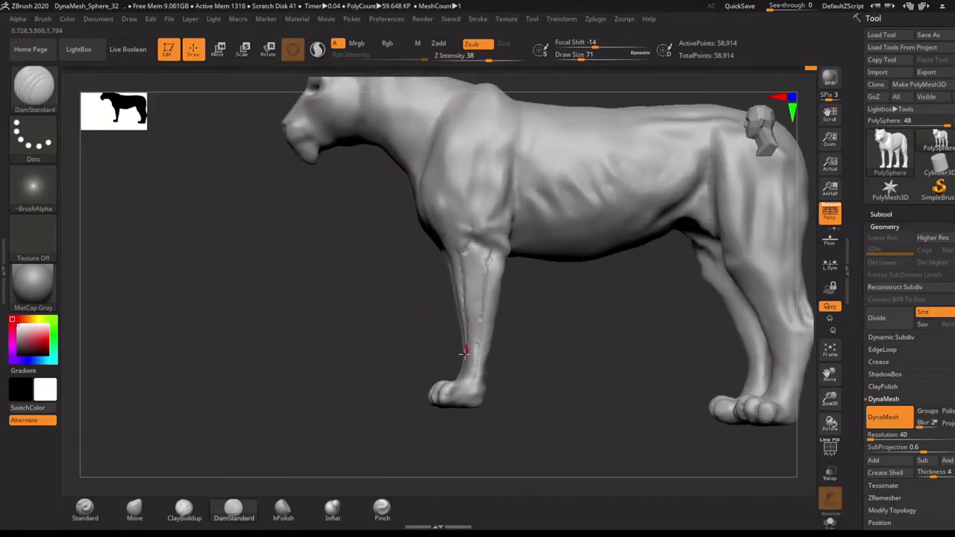
Switch to ClayBuildup with a smaller brush and frame both forelegs in three-quarter view.
{"action": "key", "text": "b"}
{"action": "key", "text": "c"}
{"action": "key", "text": "b"}
{"action": "mouse_move", "coordinate": [478, 364]}
{"action": "right_mouse_down"}
{"action": "mouse_move", "coordinate": [496, 250]}
{"action": "mouse_move", "coordinate": [419, 292]}
{"action": "right_mouse_up"}
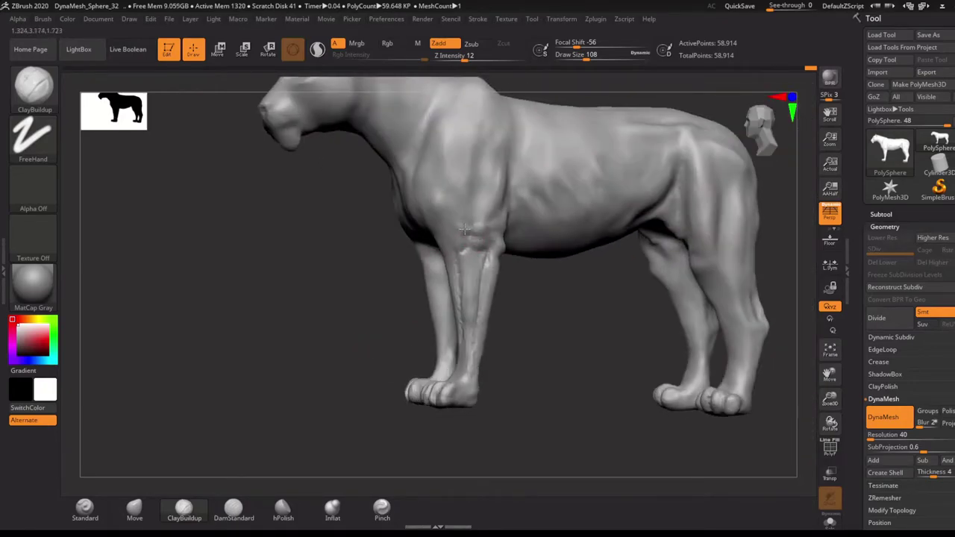
{"action": "mouse_move", "coordinate": [466, 269]}
{"action": "right_mouse_down"}
{"action": "mouse_move", "coordinate": [454, 241]}
{"action": "mouse_move", "coordinate": [471, 269]}
{"action": "right_mouse_up"}
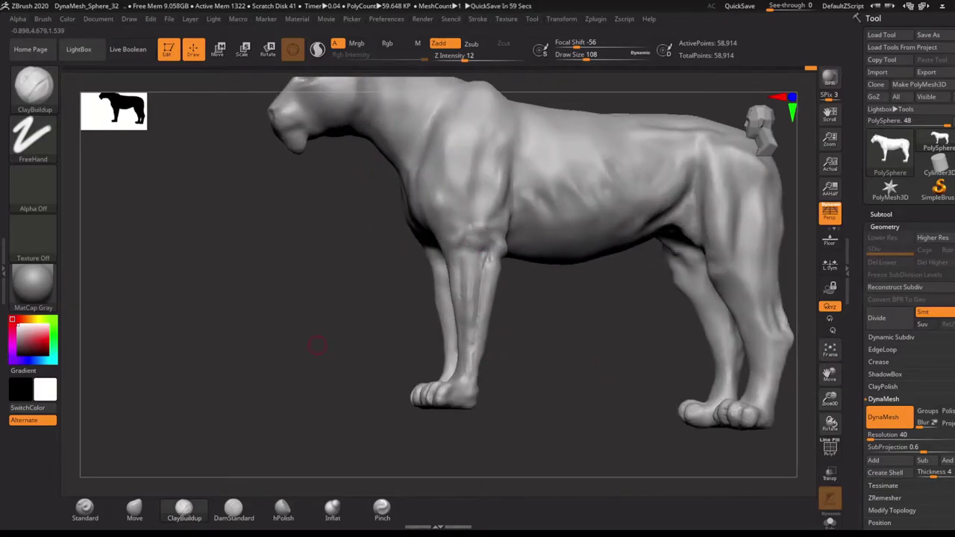
{"action": "mouse_move", "coordinate": [550, 301]}
{"action": "right_mouse_down", "text": "alt"}
{"action": "mouse_move", "coordinate": [530, 310]}
{"action": "mouse_move", "coordinate": [453, 286]}
{"action": "right_mouse_up", "text": "alt"}
{"action": "mouse_move", "coordinate": [459, 344]}
{"action": "right_mouse_down"}
{"action": "mouse_move", "coordinate": [457, 375]}
{"action": "mouse_move", "coordinate": [525, 324]}
{"action": "mouse_move", "coordinate": [496, 274]}
{"action": "mouse_move", "coordinate": [500, 333]}
{"action": "right_mouse_up"}
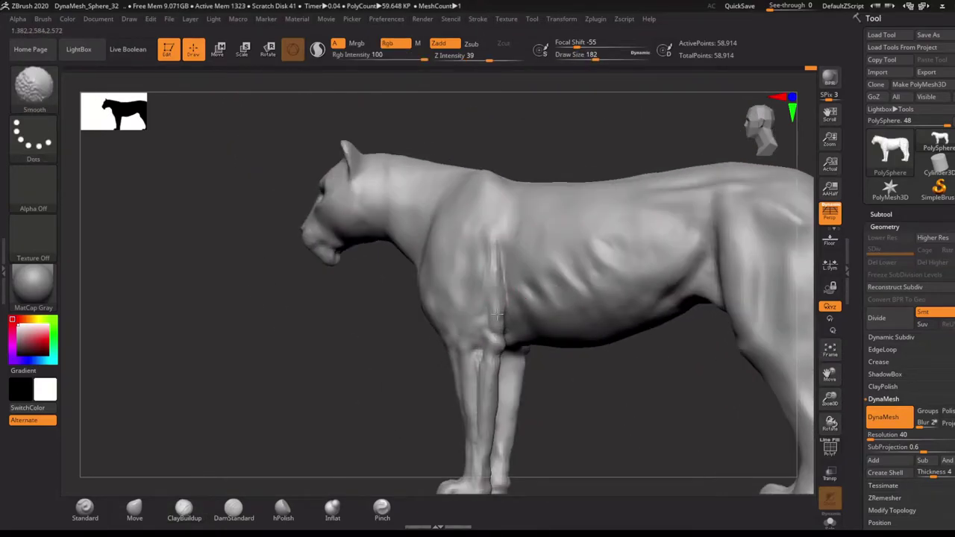
{"action": "right_click_drag", "start_coordinate": [482, 241], "coordinate": [435, 256], "text": "ctrl"}
{"action": "key", "text": "["}
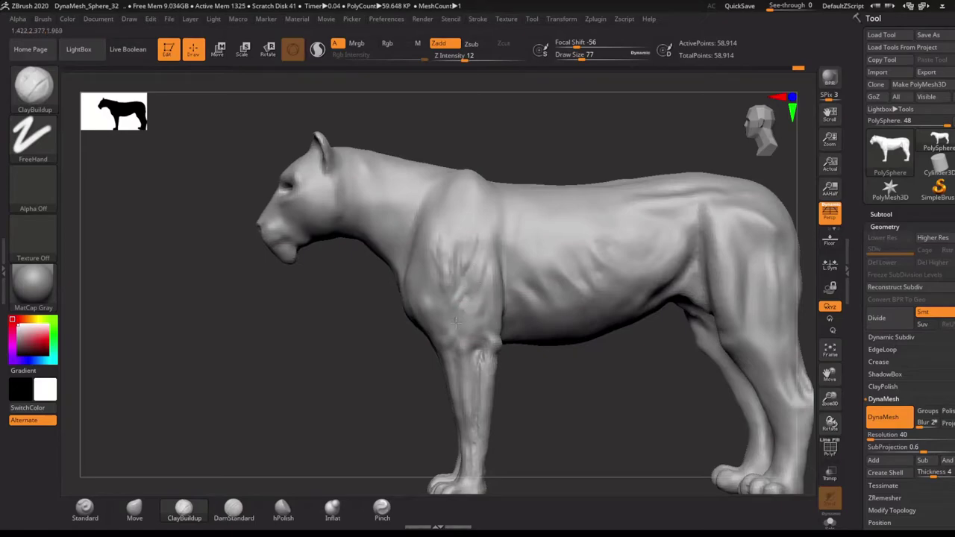
Build up clay on the lioness's chest with ClayBuildup.
{"action": "left_click", "coordinate": [232, 515]}
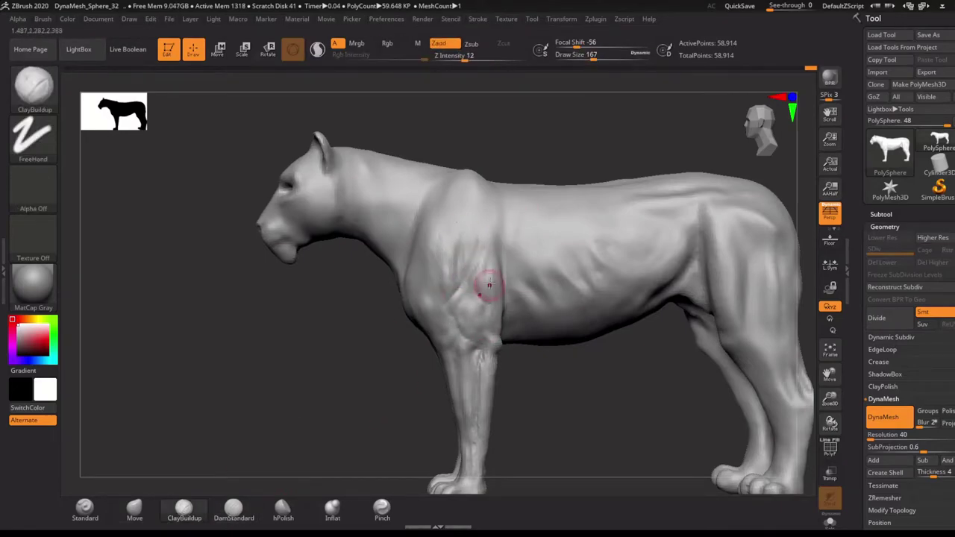
{"action": "key", "text": "c"}
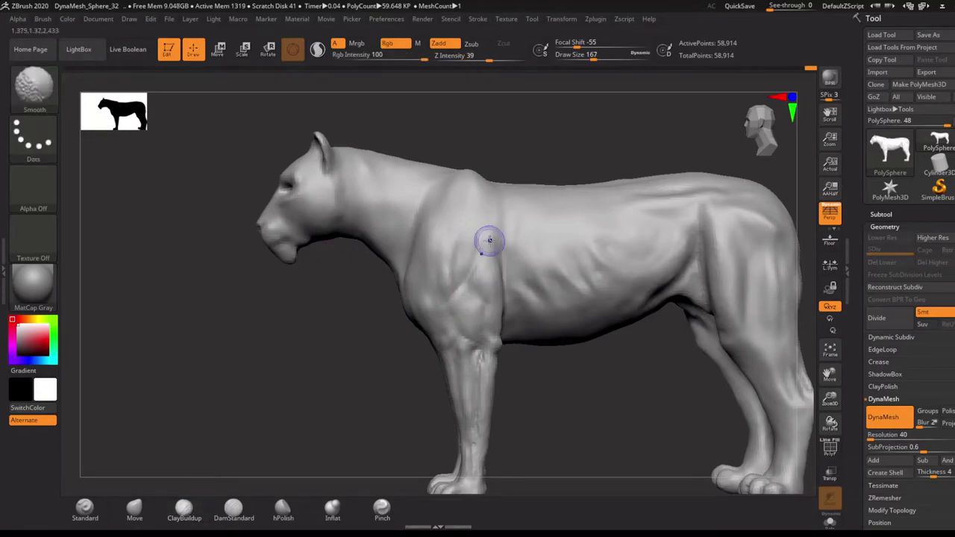
{"action": "left_click_drag", "start_coordinate": [373, 348], "coordinate": [433, 332], "text": "alt"}
{"action": "right_click_drag", "start_coordinate": [433, 312], "coordinate": [436, 307]}
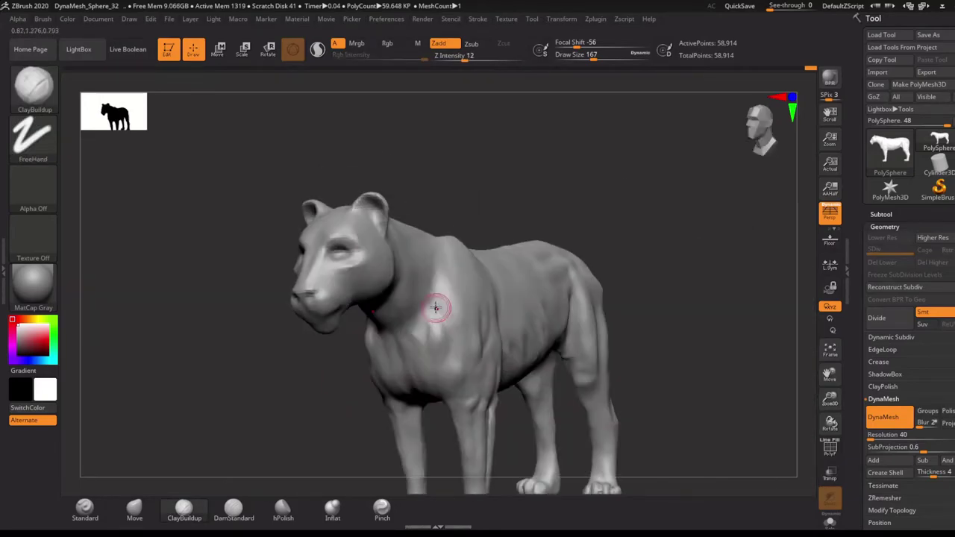
{"action": "left_click_drag", "start_coordinate": [432, 301], "coordinate": [431, 342]}
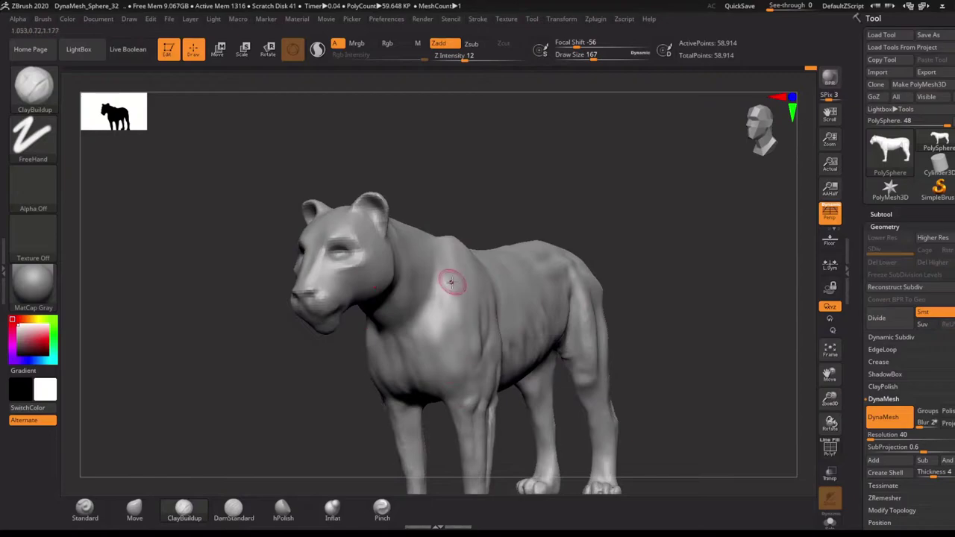
{"action": "right_click_drag", "start_coordinate": [433, 293], "coordinate": [446, 249], "text": "shift"}
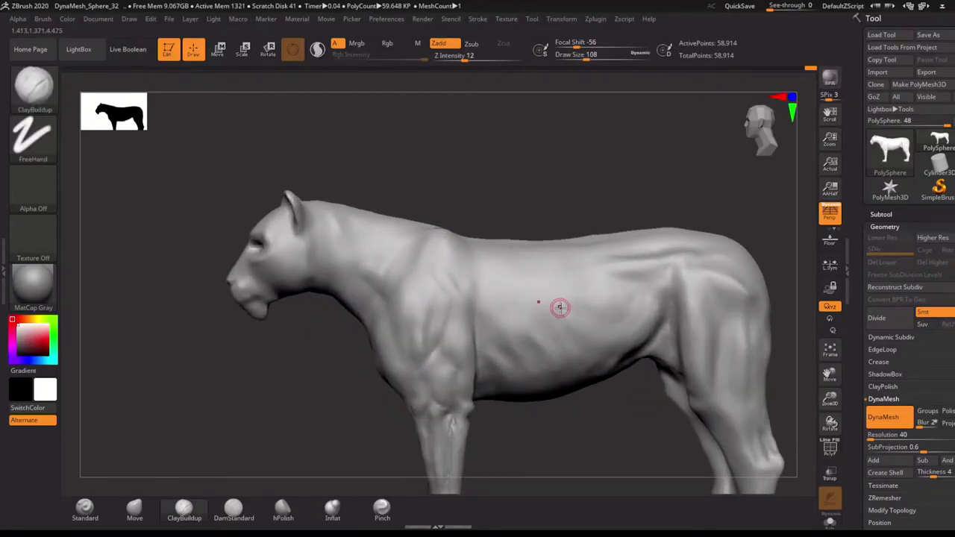
Shift-smooth the new clay into the foreleg and between the forelegs.
{"action": "key", "text": "shift"}
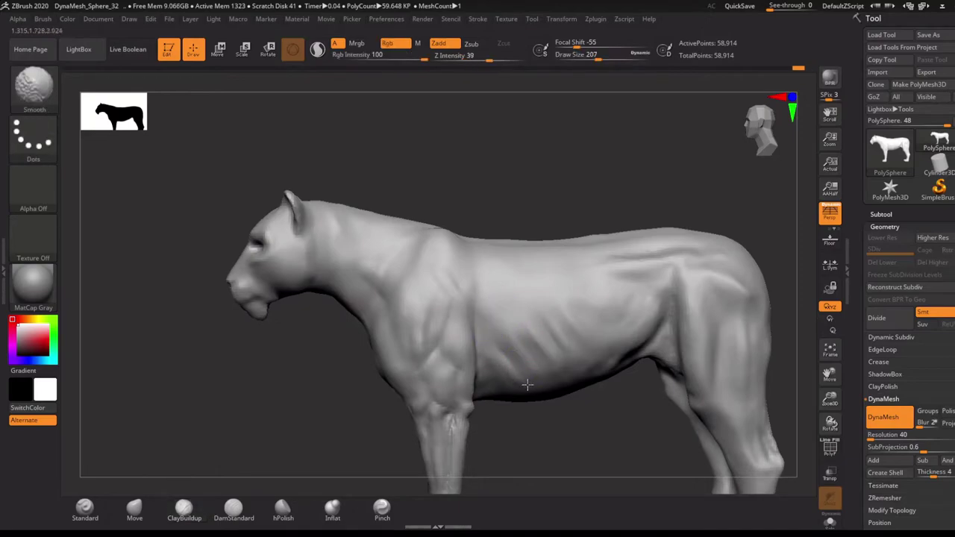
{"action": "right_click_drag", "start_coordinate": [599, 364], "coordinate": [453, 341], "text": "ctrl"}
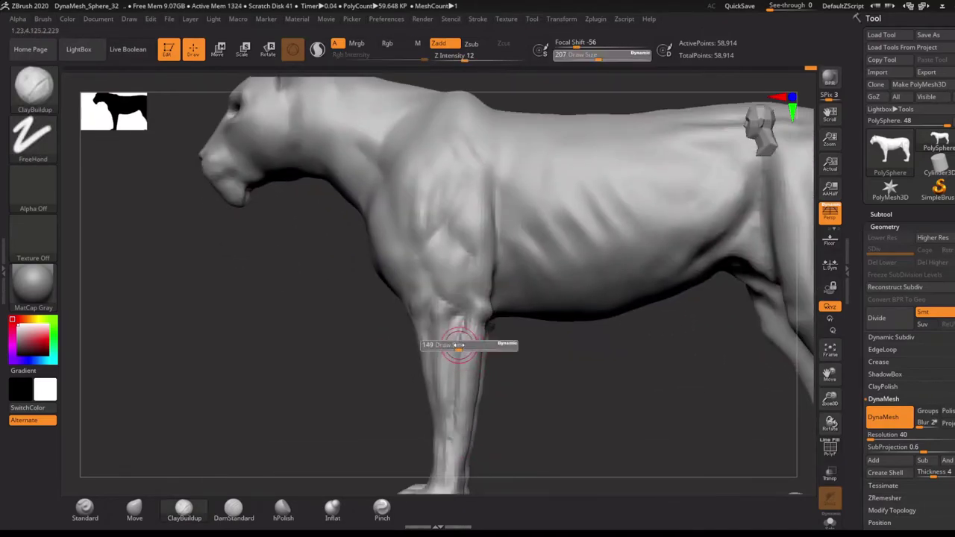
{"action": "key", "text": "shift"}
{"action": "mouse_move", "coordinate": [505, 315]}
{"action": "right_mouse_down", "text": "ctrl"}
{"action": "mouse_move", "coordinate": [478, 299]}
{"action": "mouse_move", "coordinate": [400, 294]}
{"action": "mouse_move", "coordinate": [394, 405]}
{"action": "mouse_move", "coordinate": [483, 340]}
{"action": "mouse_move", "coordinate": [431, 414]}
{"action": "mouse_move", "coordinate": [445, 344]}
{"action": "mouse_move", "coordinate": [411, 360]}
{"action": "mouse_move", "coordinate": [569, 267]}
{"action": "right_mouse_up", "text": "ctrl"}
{"action": "key", "text": "shift"}
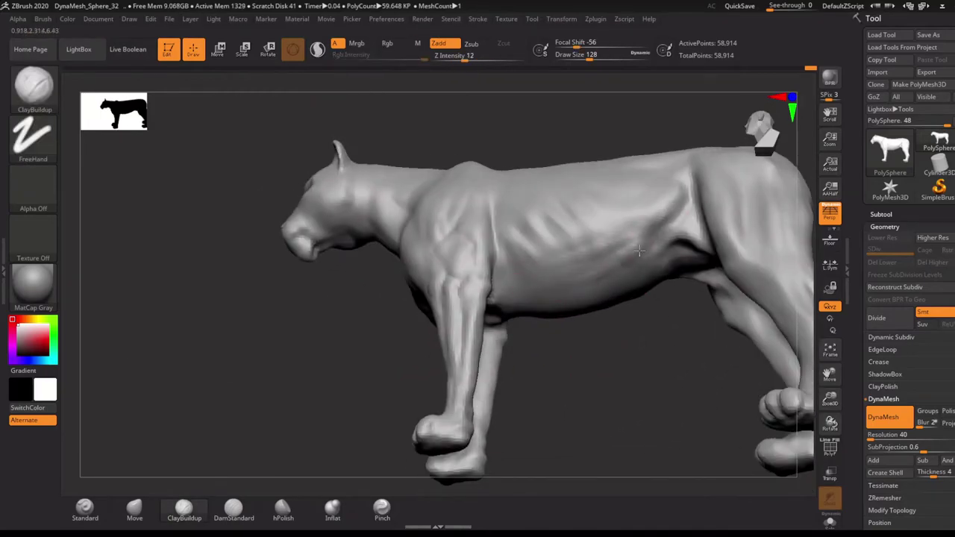
{"action": "mouse_move", "coordinate": [639, 251]}
{"action": "right_mouse_down", "text": "ctrl"}
{"action": "mouse_move", "coordinate": [437, 380]}
{"action": "mouse_move", "coordinate": [631, 254]}
{"action": "mouse_move", "coordinate": [688, 240]}
{"action": "mouse_move", "coordinate": [619, 261]}
{"action": "mouse_move", "coordinate": [870, 335]}
{"action": "right_mouse_up", "text": "ctrl"}
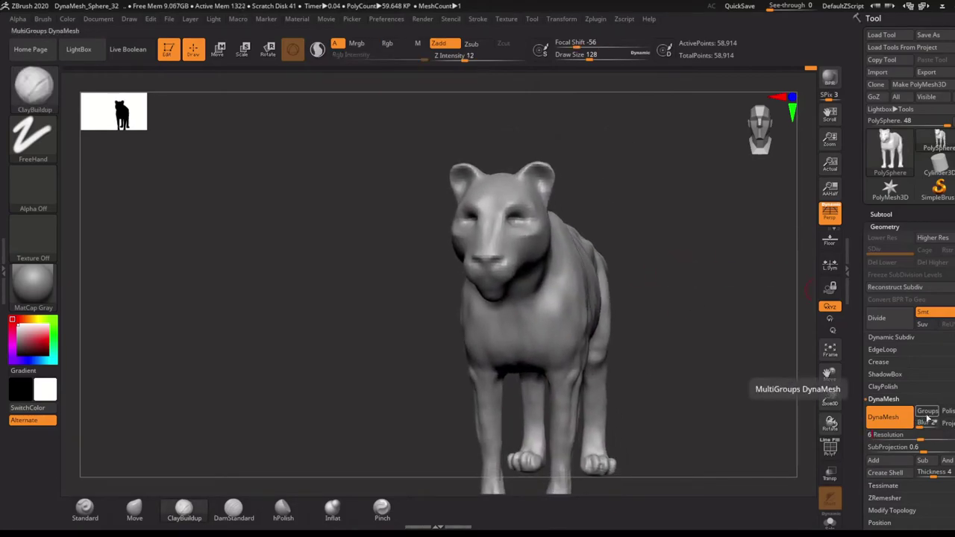
DynaMesh the lioness at resolution 64 and append a sphere subtool.
{"action": "left_click_drag", "start_coordinate": [746, 309], "coordinate": [754, 309], "text": "ctrl"}
{"action": "right_click_drag", "start_coordinate": [746, 309], "coordinate": [460, 411]}
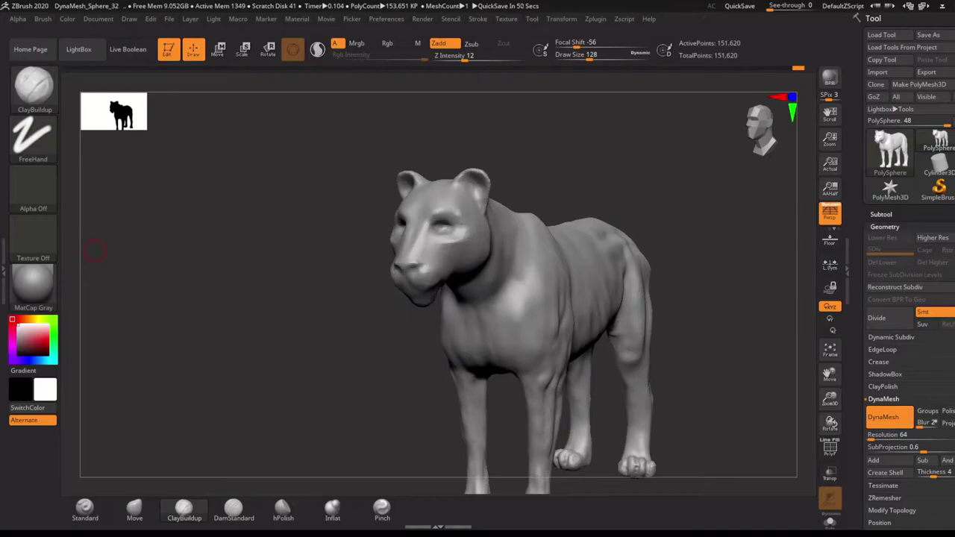
{"action": "left_click", "coordinate": [881, 214]}
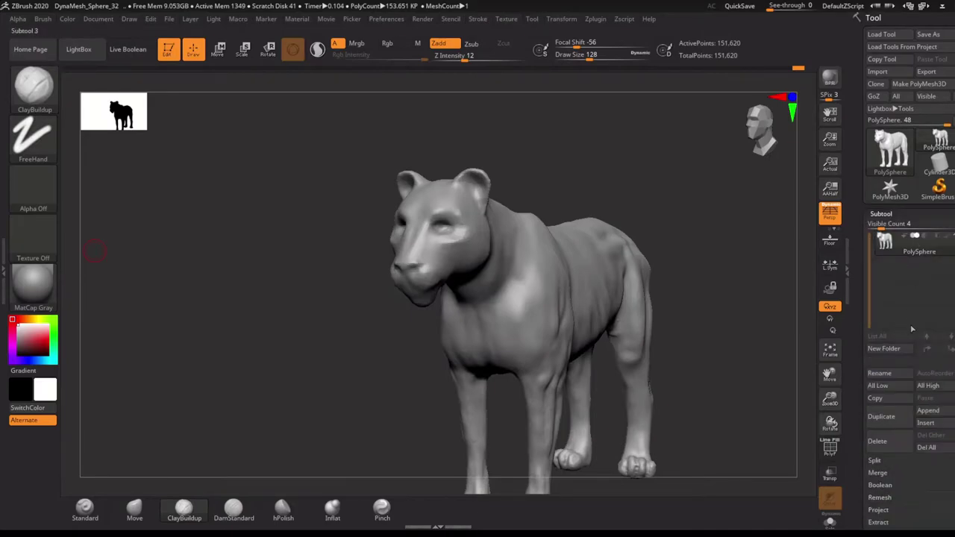
{"action": "left_click", "coordinate": [920, 410]}
{"action": "left_click", "coordinate": [593, 291]}
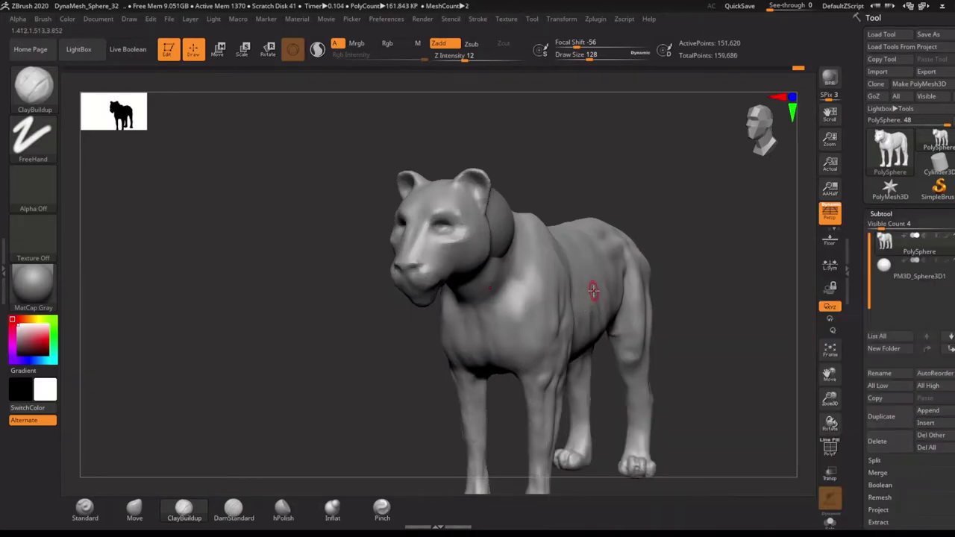
Move the sphere subtool into the eye position on the head.
{"action": "left_click", "coordinate": [913, 277]}
{"action": "key", "text": "w"}
{"action": "mouse_move", "coordinate": [535, 198]}
{"action": "left_mouse_down"}
{"action": "mouse_move", "coordinate": [465, 223]}
{"action": "mouse_move", "coordinate": [384, 224]}
{"action": "mouse_move", "coordinate": [612, 335]}
{"action": "left_mouse_up"}
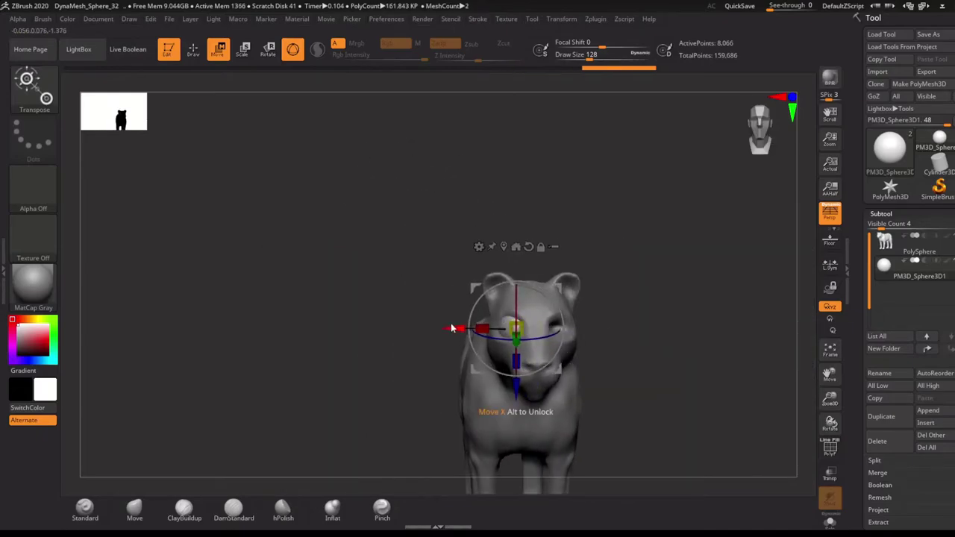
{"action": "left_click_drag", "start_coordinate": [525, 321], "coordinate": [522, 324]}
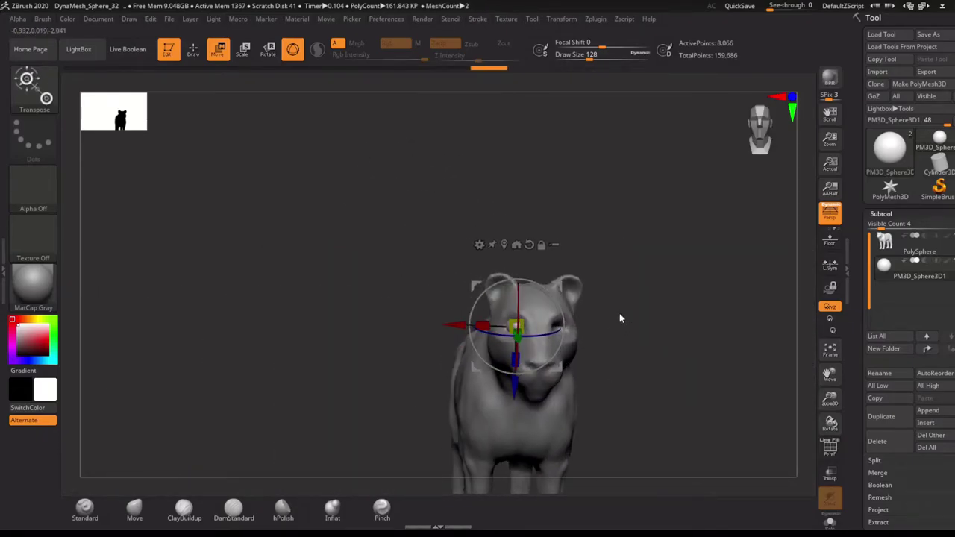
Push in an eye socket around the sphere with the Move brush on the body.
{"action": "left_click", "coordinate": [593, 346], "text": "alt"}
{"action": "mouse_move", "coordinate": [675, 272]}
{"action": "left_mouse_down", "text": "alt"}
{"action": "mouse_move", "coordinate": [671, 336]}
{"action": "mouse_move", "coordinate": [689, 320]}
{"action": "mouse_move", "coordinate": [657, 329]}
{"action": "left_mouse_up", "text": "alt"}
{"action": "key", "text": "q"}
{"action": "left_click_drag", "start_coordinate": [522, 313], "coordinate": [379, 266]}
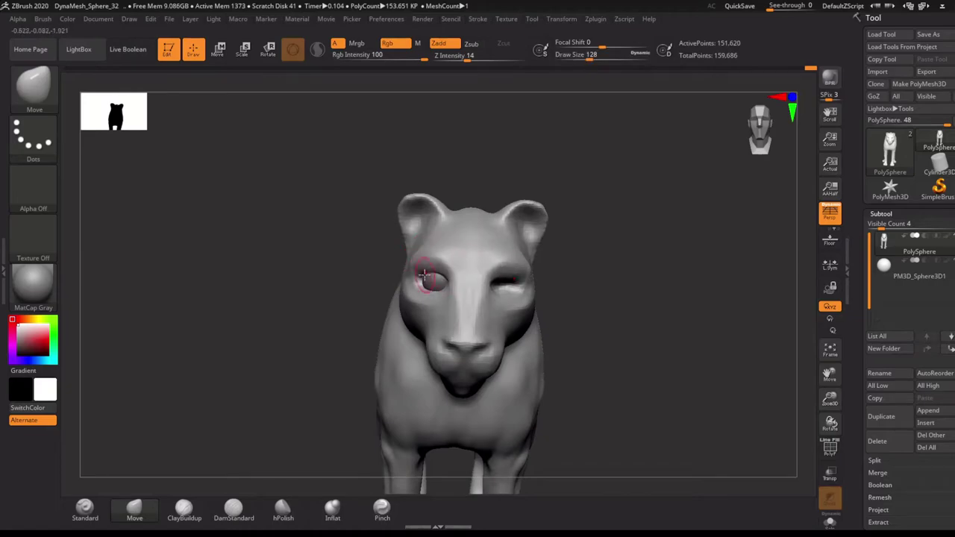
Mirror the eyeball sphere to the other side with Geometry > Mirror And Weld.
{"action": "left_click", "coordinate": [452, 328], "text": "alt"}
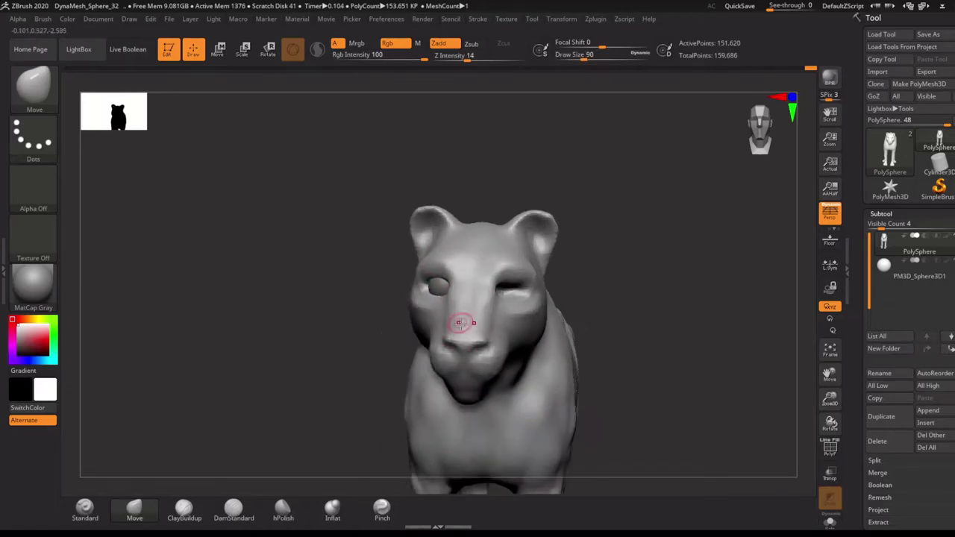
{"action": "left_click_drag", "start_coordinate": [429, 330], "coordinate": [437, 273]}
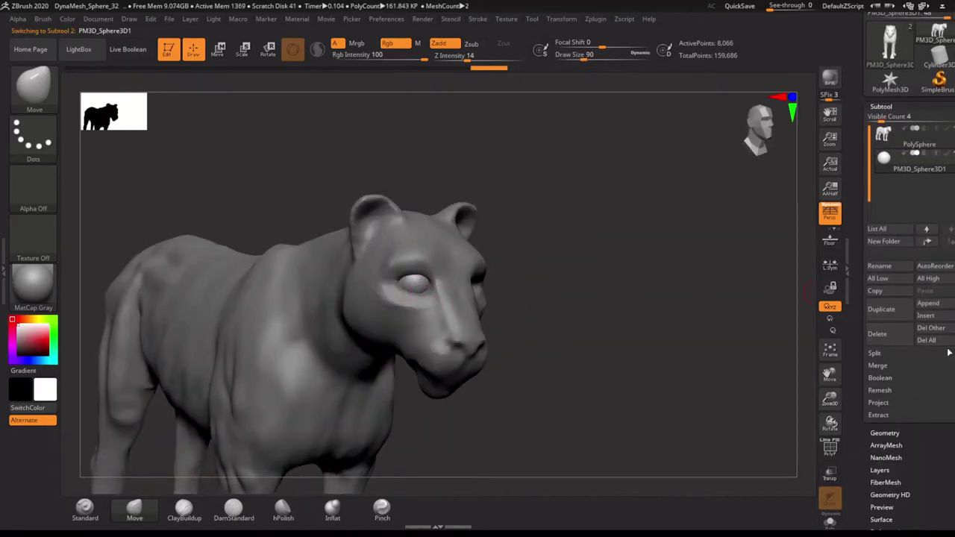
{"action": "left_click", "coordinate": [888, 518]}
{"action": "left_click", "coordinate": [891, 362]}
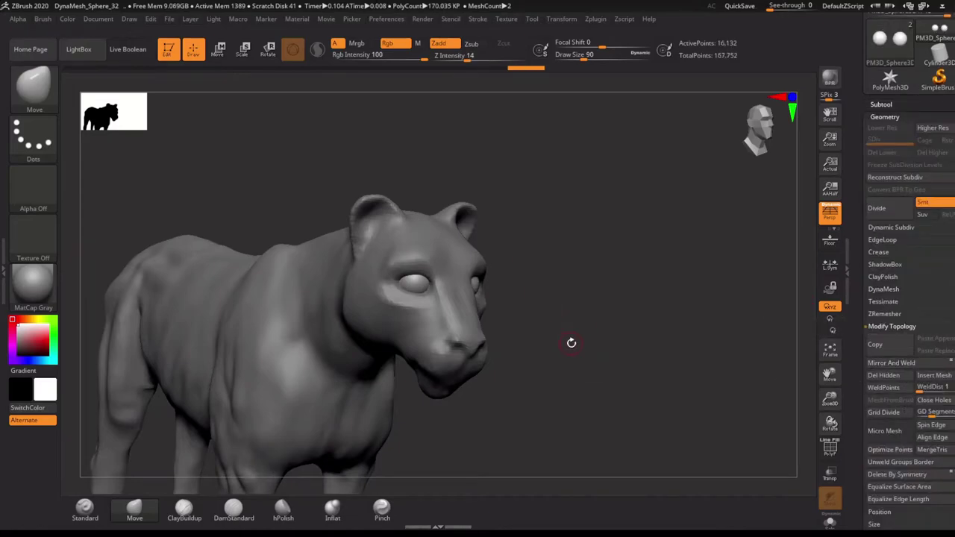
Build up clay below the eye socket on the body subtool with ClayBuildup.
{"action": "left_click_drag", "start_coordinate": [571, 343], "coordinate": [477, 328]}
{"action": "left_click", "coordinate": [883, 276]}
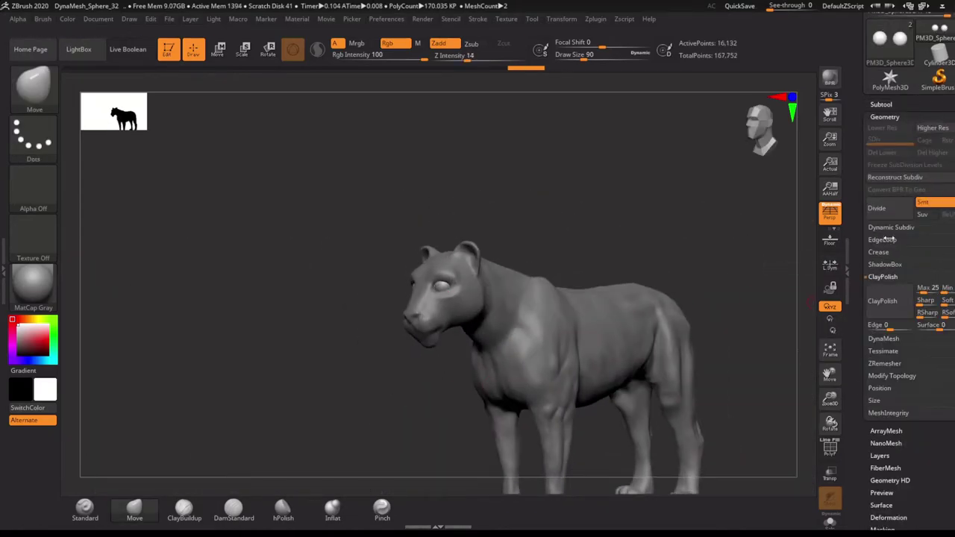
{"action": "left_click", "coordinate": [883, 339]}
{"action": "left_click_drag", "start_coordinate": [378, 364], "coordinate": [238, 483], "text": "alt"}
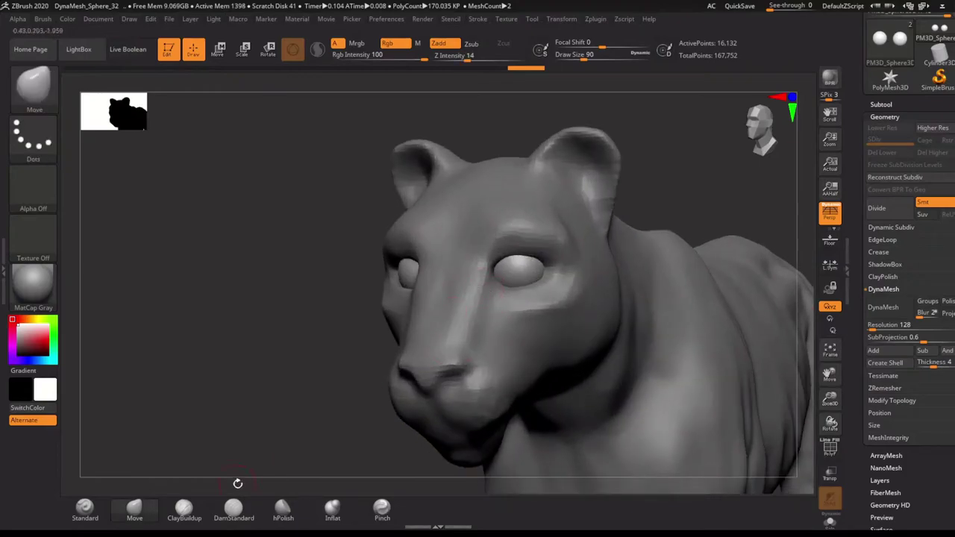
{"action": "left_click", "coordinate": [184, 508]}
{"action": "left_click_drag", "start_coordinate": [362, 309], "coordinate": [388, 326], "text": "shift"}
{"action": "left_click", "coordinate": [461, 256], "text": "alt"}
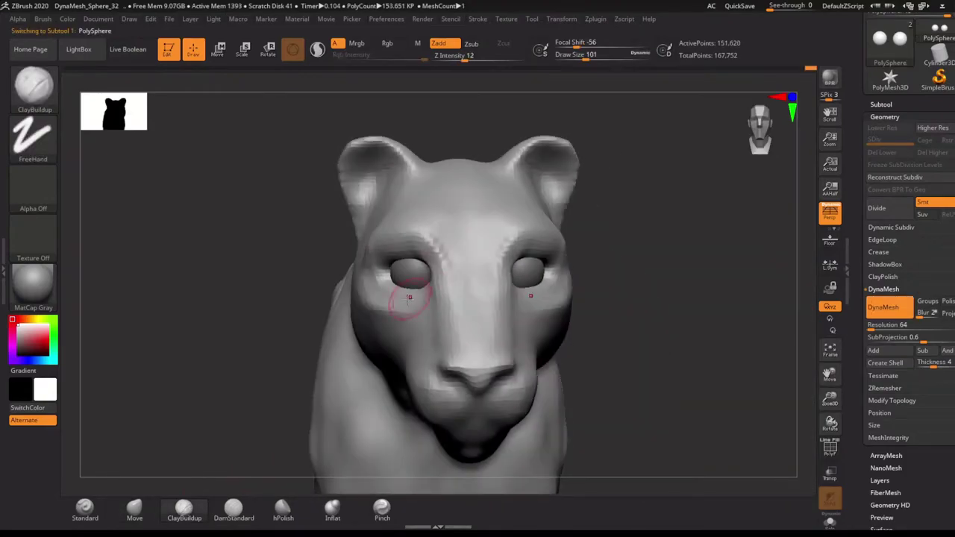
{"action": "right_click_drag", "start_coordinate": [460, 256], "coordinate": [596, 208]}
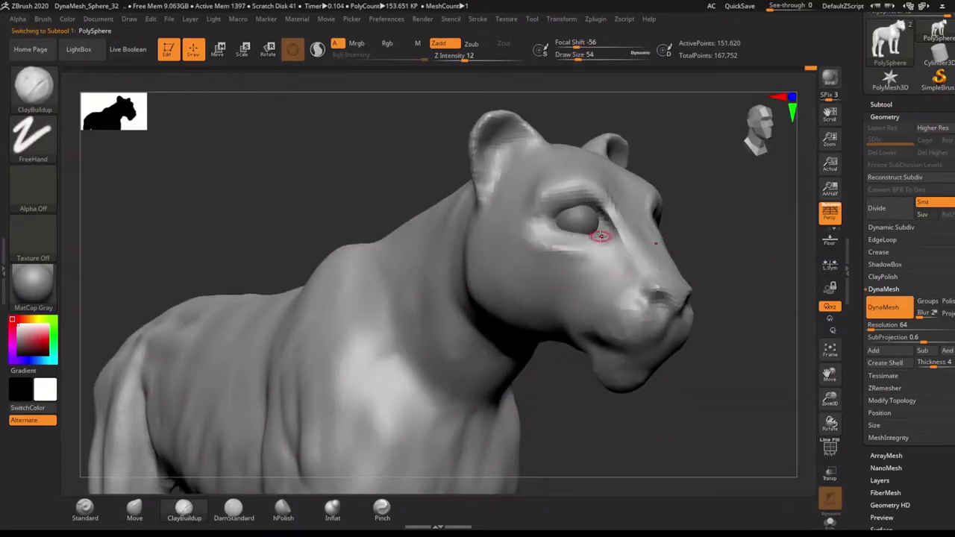
Shift-smooth the sculpted area around the eye and the cheek beside it.
{"action": "mouse_move", "coordinate": [575, 204]}
{"action": "right_mouse_down"}
{"action": "mouse_move", "coordinate": [518, 228]}
{"action": "mouse_move", "coordinate": [572, 223]}
{"action": "right_mouse_up"}
{"action": "key", "text": "shift"}
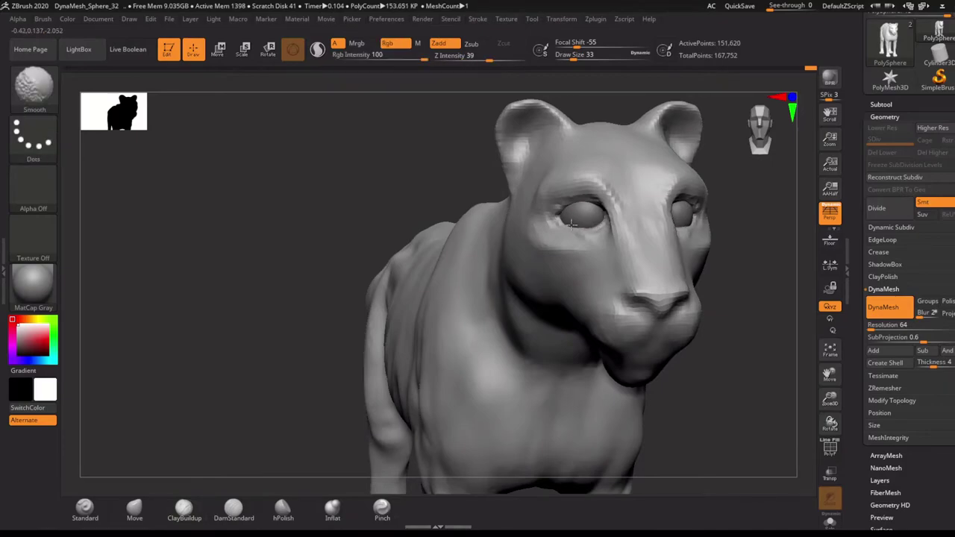
{"action": "mouse_move", "coordinate": [572, 223]}
{"action": "right_mouse_down"}
{"action": "mouse_move", "coordinate": [587, 223]}
{"action": "mouse_move", "coordinate": [571, 209]}
{"action": "mouse_move", "coordinate": [617, 163]}
{"action": "right_mouse_up"}
{"action": "right_click_drag", "start_coordinate": [357, 455], "coordinate": [418, 198]}
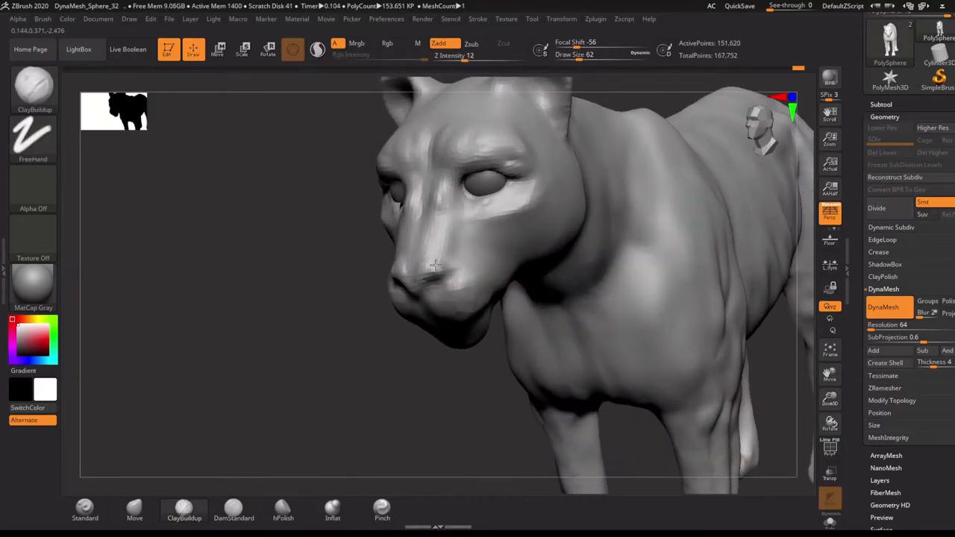
{"action": "mouse_move", "coordinate": [435, 265]}
{"action": "right_mouse_down"}
{"action": "mouse_move", "coordinate": [612, 264]}
{"action": "mouse_move", "coordinate": [565, 310]}
{"action": "right_mouse_up"}
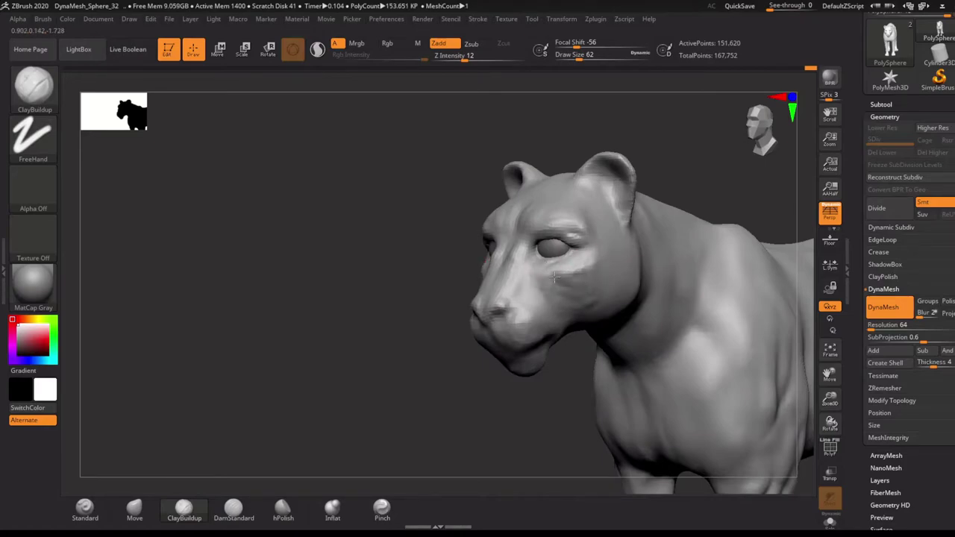
{"action": "key", "text": "shift"}
{"action": "mouse_move", "coordinate": [549, 300]}
{"action": "left_mouse_down"}
{"action": "mouse_move", "coordinate": [469, 316]}
{"action": "mouse_move", "coordinate": [604, 303]}
{"action": "mouse_move", "coordinate": [418, 345]}
{"action": "mouse_move", "coordinate": [570, 313]}
{"action": "mouse_move", "coordinate": [395, 341]}
{"action": "left_mouse_up"}
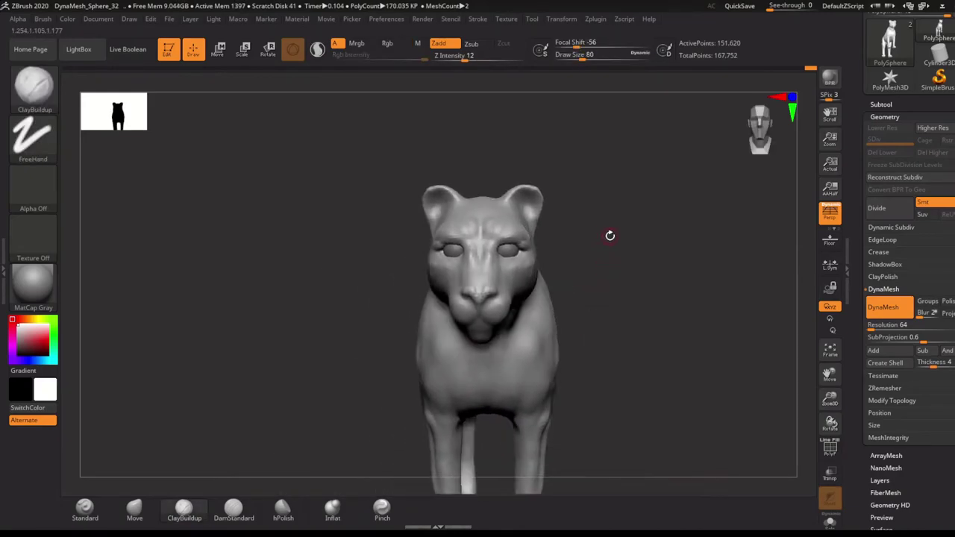
Add clay under the lioness's chin, viewed from below.
{"action": "left_click_drag", "start_coordinate": [607, 237], "coordinate": [565, 259]}
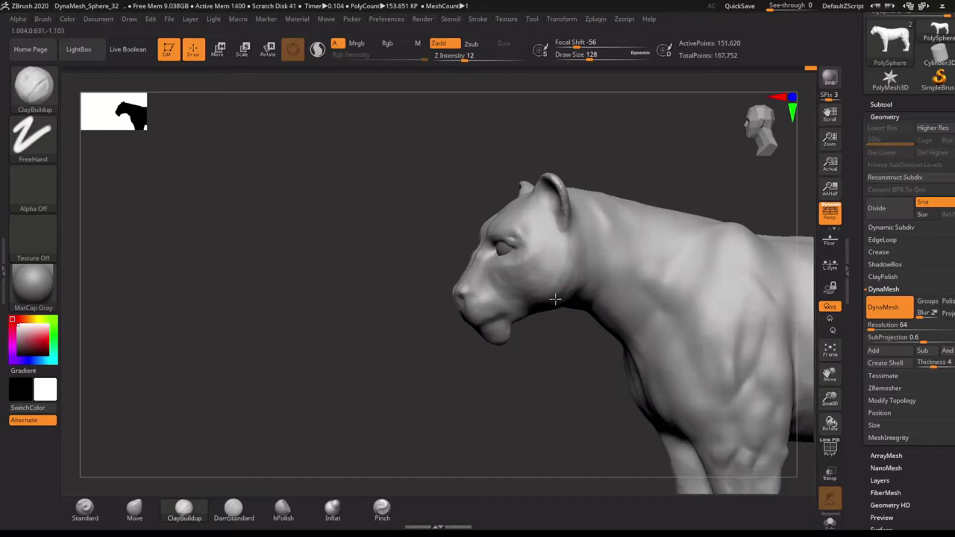
{"action": "left_click_drag", "start_coordinate": [447, 388], "coordinate": [507, 306]}
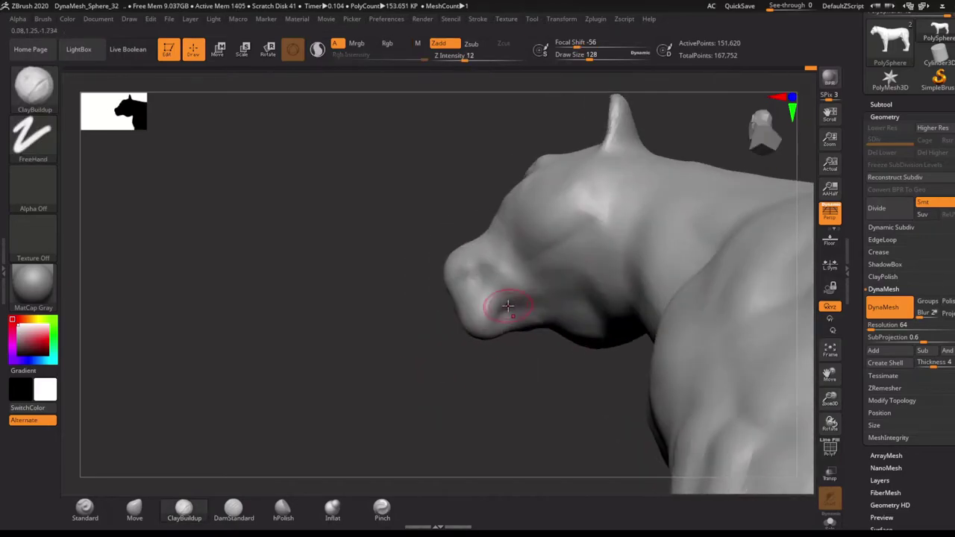
{"action": "mouse_move", "coordinate": [507, 358]}
{"action": "left_mouse_down"}
{"action": "mouse_move", "coordinate": [480, 373]}
{"action": "mouse_move", "coordinate": [619, 237]}
{"action": "left_mouse_up"}
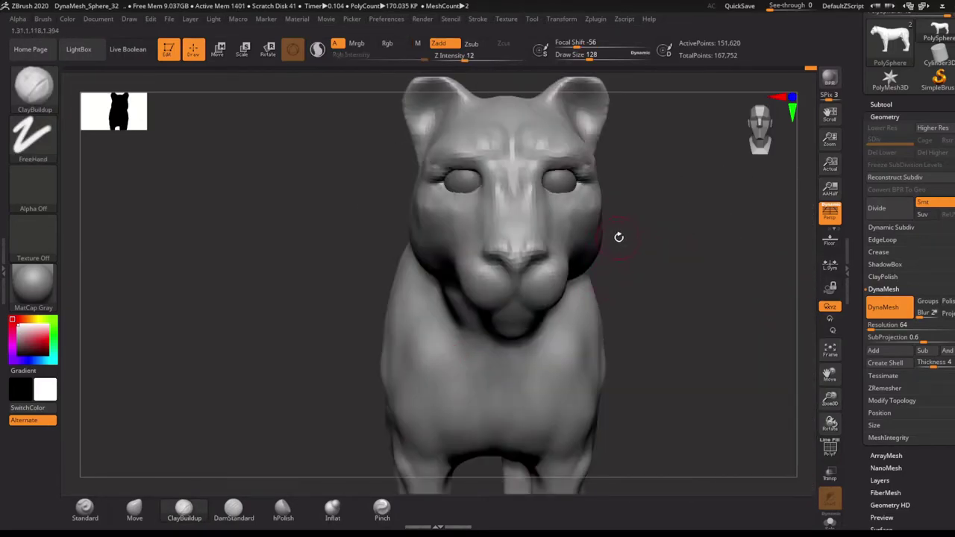
Carve wrinkle grooves up the nose and across the forehead with DamStandard.
{"action": "left_click", "coordinate": [233, 508]}
{"action": "right_click_drag", "start_coordinate": [522, 258], "coordinate": [515, 272]}
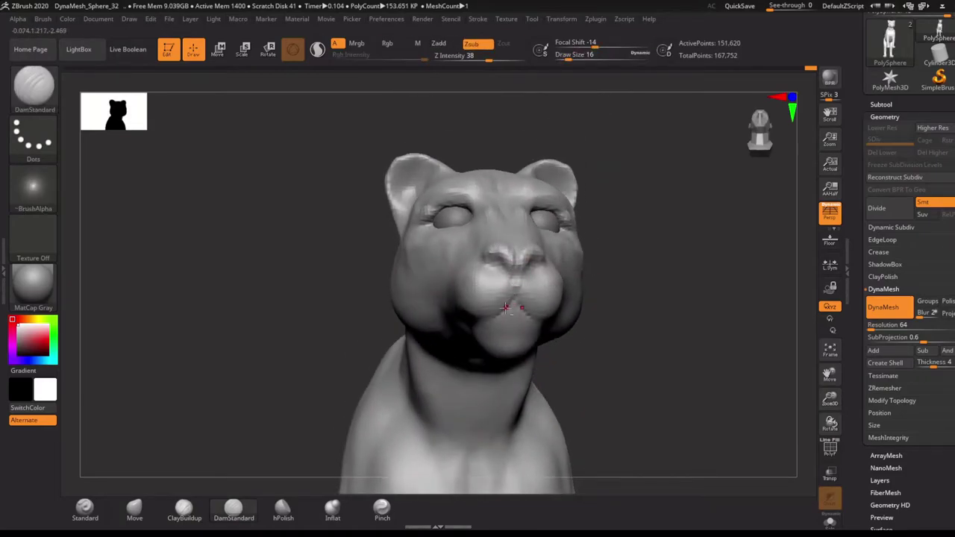
{"action": "mouse_move", "coordinate": [505, 306]}
{"action": "right_mouse_down"}
{"action": "mouse_move", "coordinate": [485, 249]}
{"action": "mouse_move", "coordinate": [524, 252]}
{"action": "right_mouse_up"}
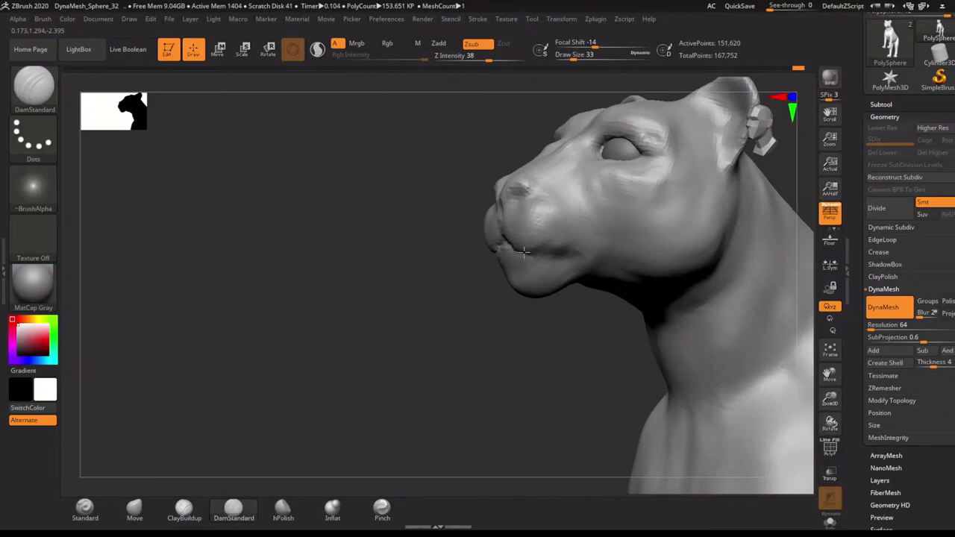
{"action": "mouse_move", "coordinate": [512, 296]}
{"action": "right_mouse_down"}
{"action": "mouse_move", "coordinate": [543, 257]}
{"action": "mouse_move", "coordinate": [455, 269]}
{"action": "mouse_move", "coordinate": [406, 324]}
{"action": "mouse_move", "coordinate": [512, 235]}
{"action": "mouse_move", "coordinate": [489, 246]}
{"action": "mouse_move", "coordinate": [468, 241]}
{"action": "right_mouse_up"}
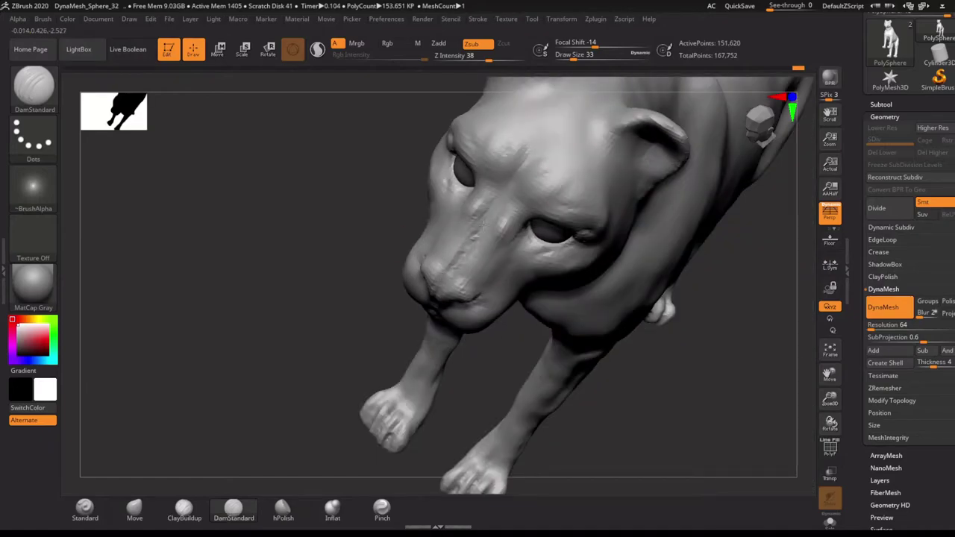
{"action": "left_click_drag", "start_coordinate": [483, 223], "coordinate": [506, 192]}
{"action": "right_click_drag", "start_coordinate": [506, 192], "coordinate": [523, 182]}
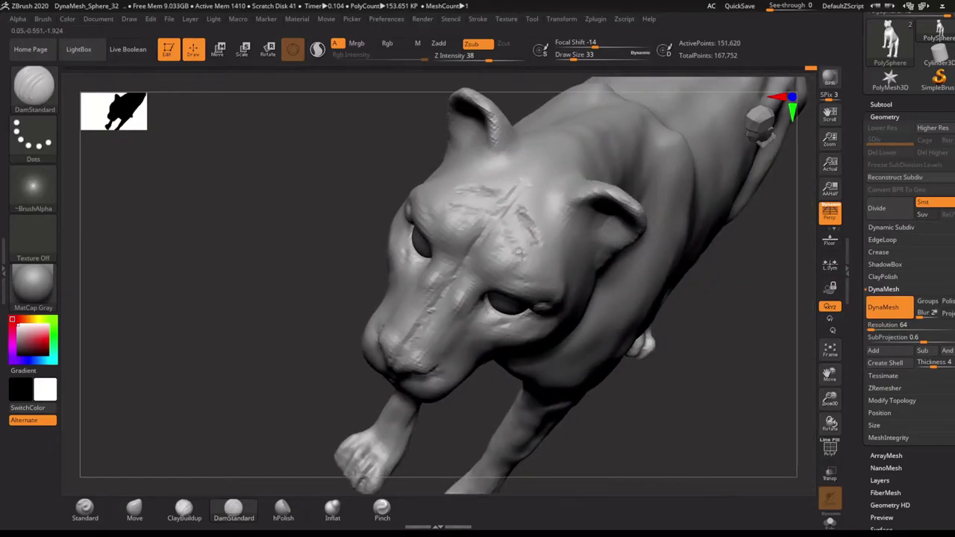
Refine the eye area with ClayBuildup and Move, selecting the eyeball for repositioning.
{"action": "key", "text": "b"}
{"action": "key", "text": "c"}
{"action": "key", "text": "b"}
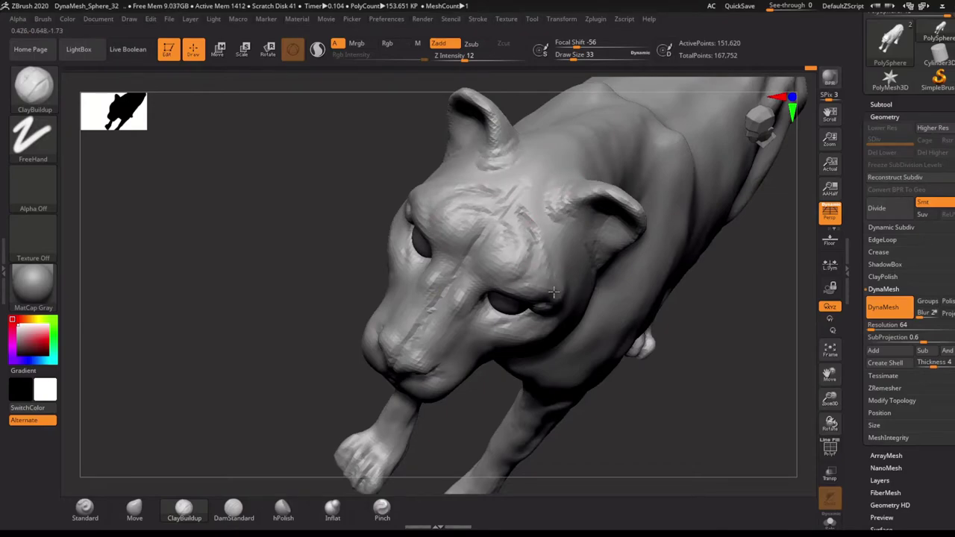
{"action": "right_click_drag", "start_coordinate": [565, 299], "coordinate": [515, 321]}
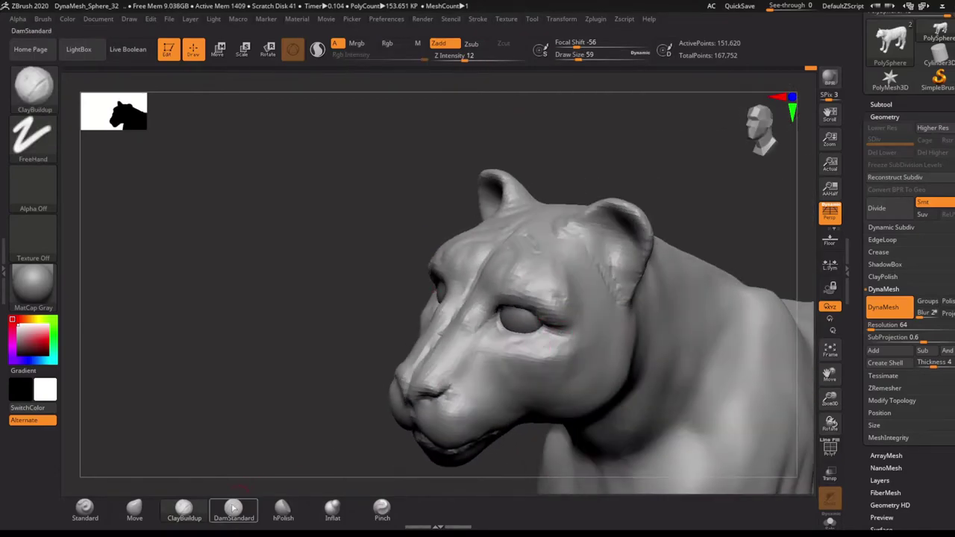
{"action": "left_click", "coordinate": [134, 509]}
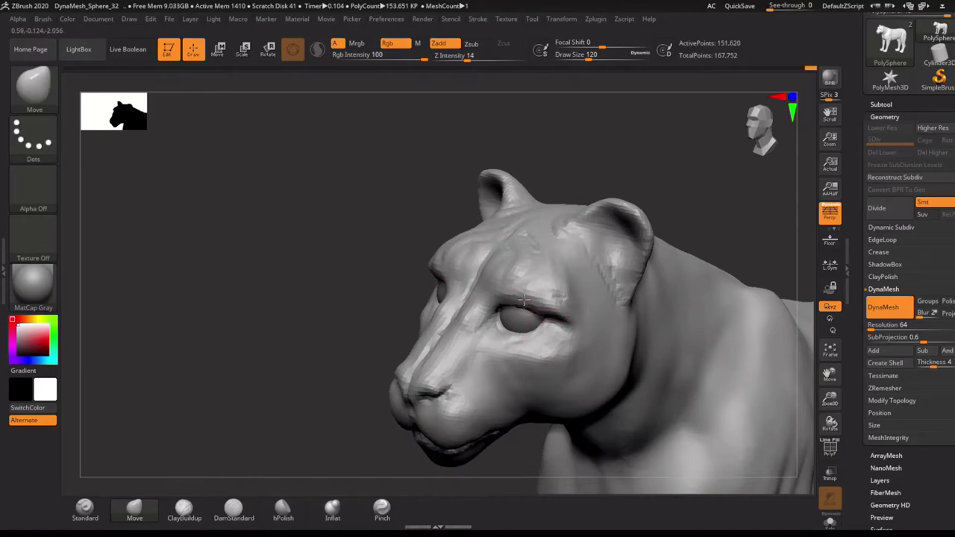
{"action": "mouse_move", "coordinate": [525, 300]}
{"action": "right_mouse_down"}
{"action": "mouse_move", "coordinate": [540, 345]}
{"action": "mouse_move", "coordinate": [663, 268]}
{"action": "mouse_move", "coordinate": [483, 322]}
{"action": "mouse_move", "coordinate": [477, 351]}
{"action": "right_mouse_up"}
{"action": "key", "text": "w"}
{"action": "left_click", "coordinate": [470, 359], "text": "alt"}
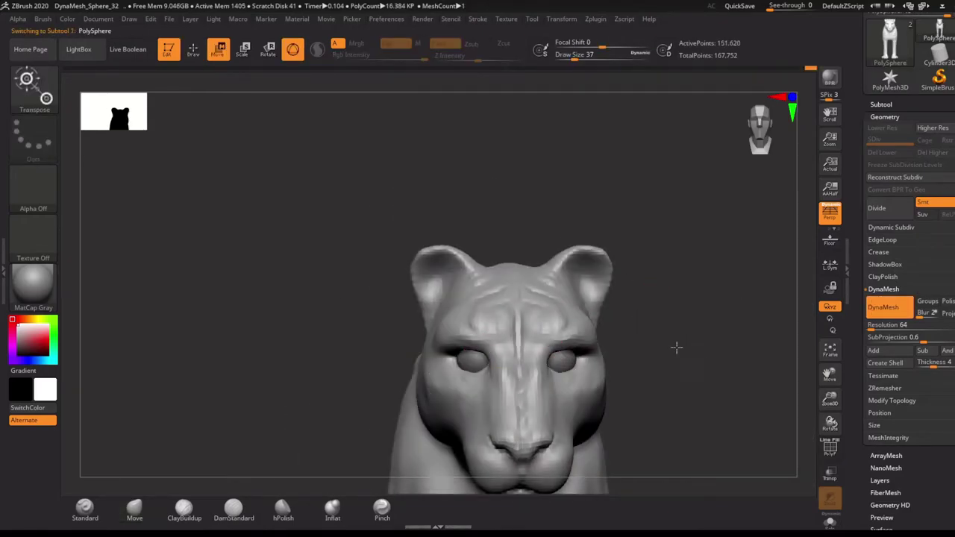
{"action": "mouse_move", "coordinate": [676, 347]}
{"action": "right_mouse_down", "text": "alt"}
{"action": "mouse_move", "coordinate": [671, 308]}
{"action": "mouse_move", "coordinate": [522, 420]}
{"action": "mouse_move", "coordinate": [424, 361]}
{"action": "mouse_move", "coordinate": [550, 367]}
{"action": "mouse_move", "coordinate": [448, 362]}
{"action": "right_mouse_up", "text": "alt"}
Carve the mouth line into the muzzle with DamStandard from the brush palette.
{"action": "key", "text": "q"}
{"action": "key", "text": "b"}
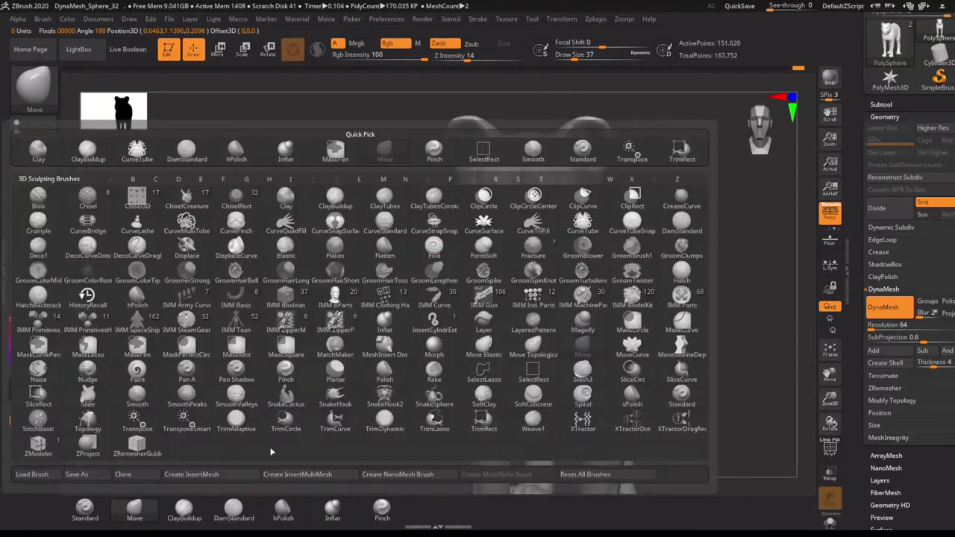
{"action": "mouse_move", "coordinate": [512, 280]}
{"action": "right_mouse_down"}
{"action": "mouse_move", "coordinate": [530, 296]}
{"action": "mouse_move", "coordinate": [543, 277]}
{"action": "mouse_move", "coordinate": [526, 391]}
{"action": "mouse_move", "coordinate": [666, 270]}
{"action": "right_mouse_up"}
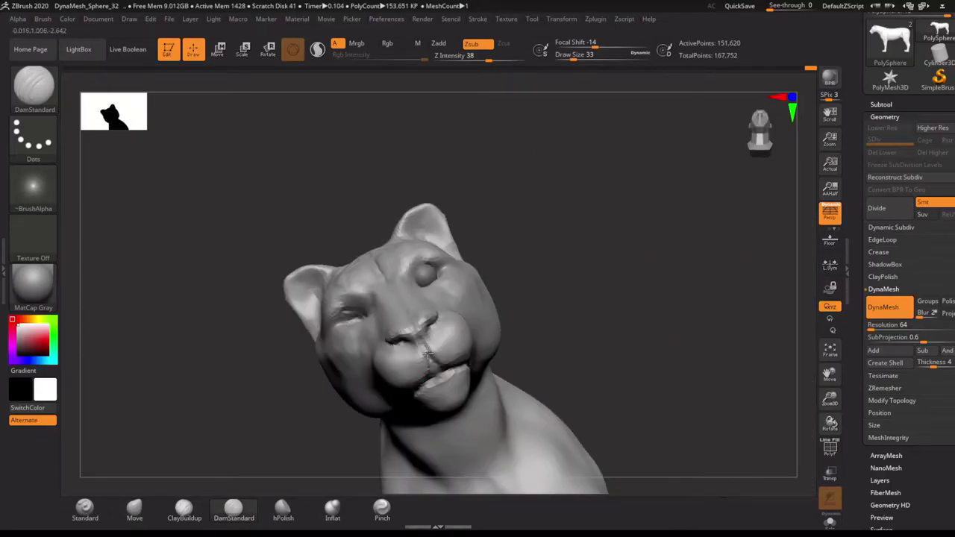
Mirror And Weld the eyeball into the other socket and check it from side and front.
{"action": "key", "text": "w"}
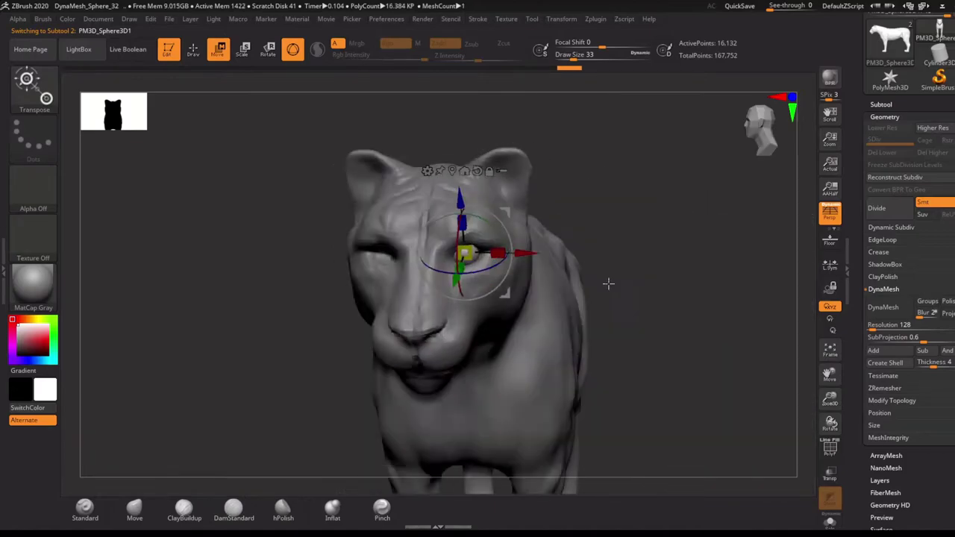
{"action": "left_click", "coordinate": [892, 400]}
{"action": "left_click", "coordinate": [891, 362]}
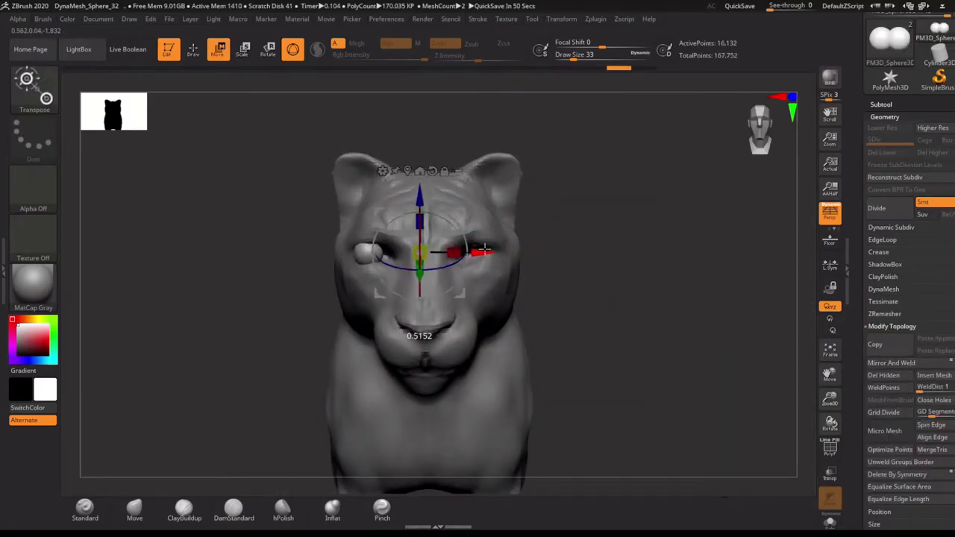
{"action": "left_click_drag", "start_coordinate": [580, 273], "coordinate": [648, 249]}
{"action": "mouse_move", "coordinate": [491, 241]}
{"action": "left_mouse_down", "text": "shift"}
{"action": "mouse_move", "coordinate": [643, 316]}
{"action": "mouse_move", "coordinate": [635, 313]}
{"action": "left_mouse_up", "text": "shift"}
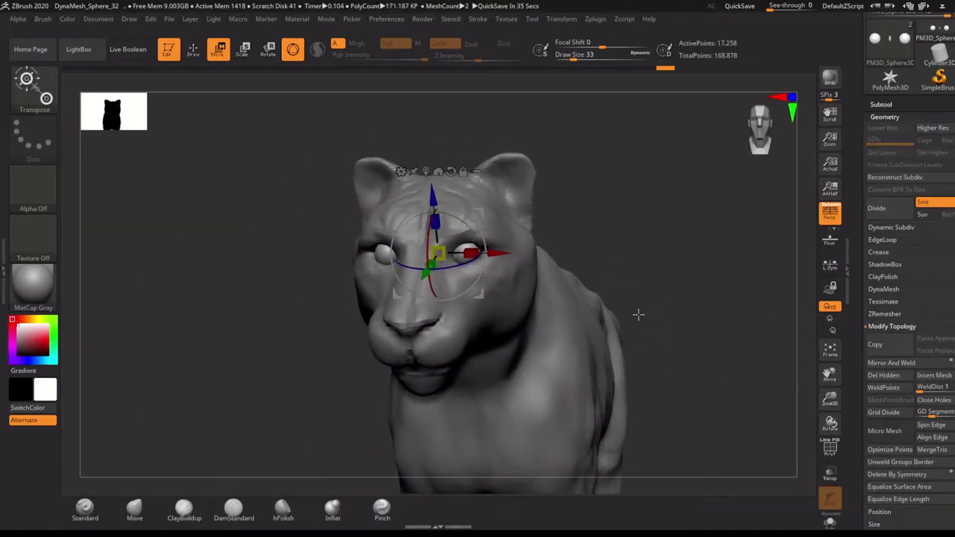
Reselect the lioness body and set ClayBuildup with brush size 35.
{"action": "left_click", "coordinate": [499, 363], "text": "alt"}
{"action": "key", "text": "q"}
{"action": "key", "text": "s"}
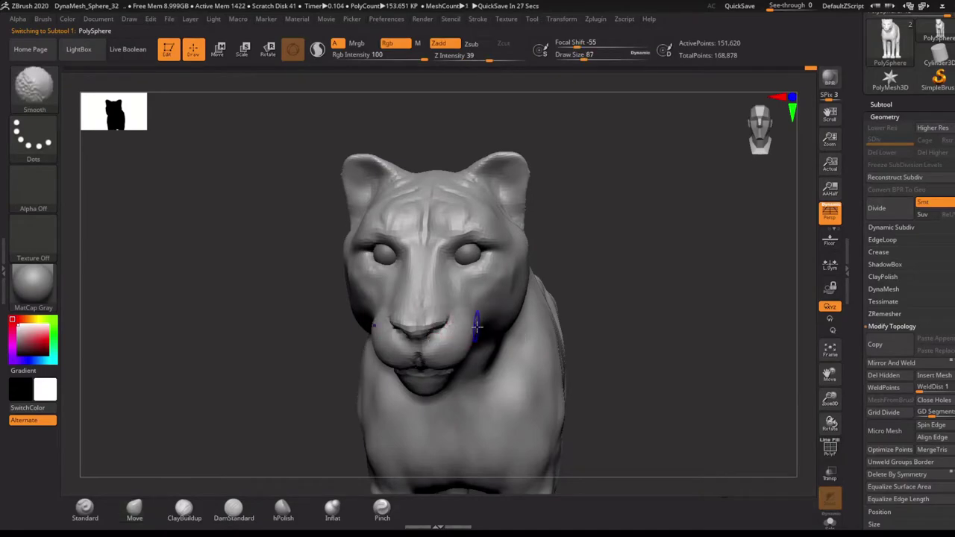
{"action": "left_click_drag", "start_coordinate": [443, 319], "coordinate": [523, 298]}
{"action": "left_click", "coordinate": [184, 508]}
{"action": "key", "text": "bracketright"}
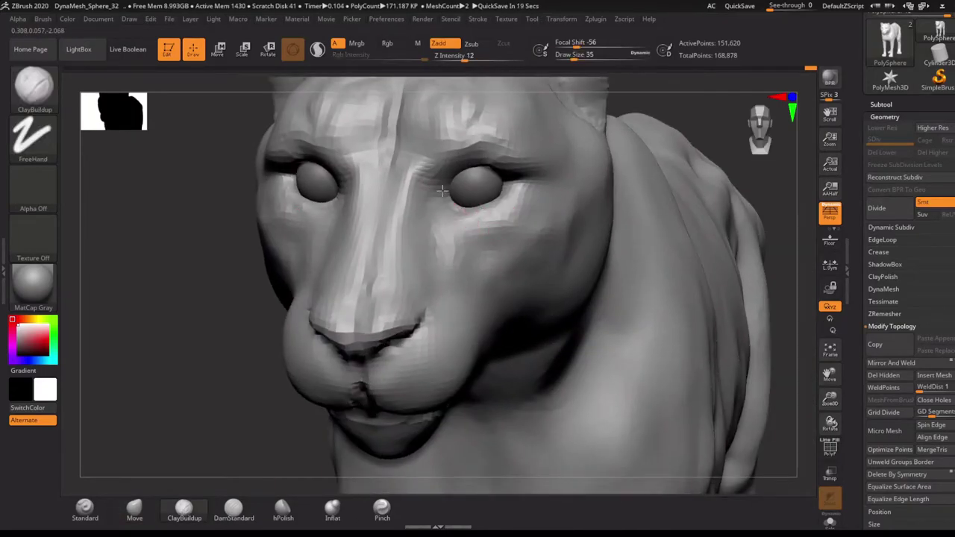
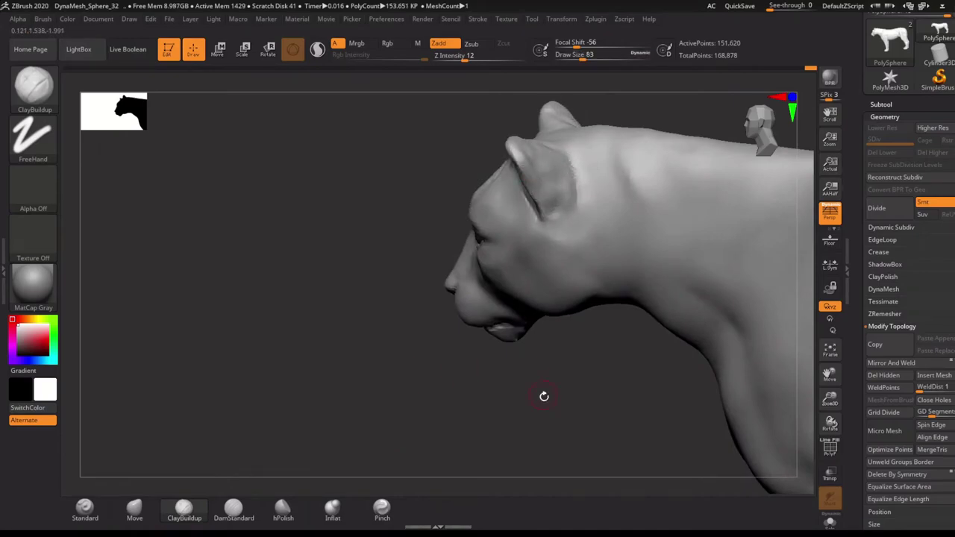
Build up the lioness's muzzle, lips and jaw with ClayBuildup, checking them from several angles.
{"action": "left_click_drag", "start_coordinate": [544, 397], "coordinate": [518, 158]}
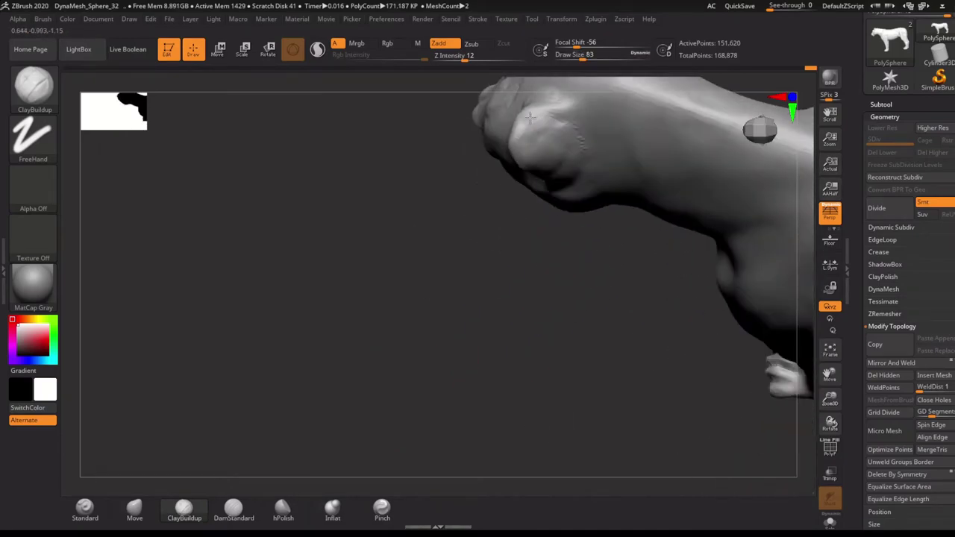
{"action": "left_click_drag", "start_coordinate": [487, 227], "coordinate": [537, 131]}
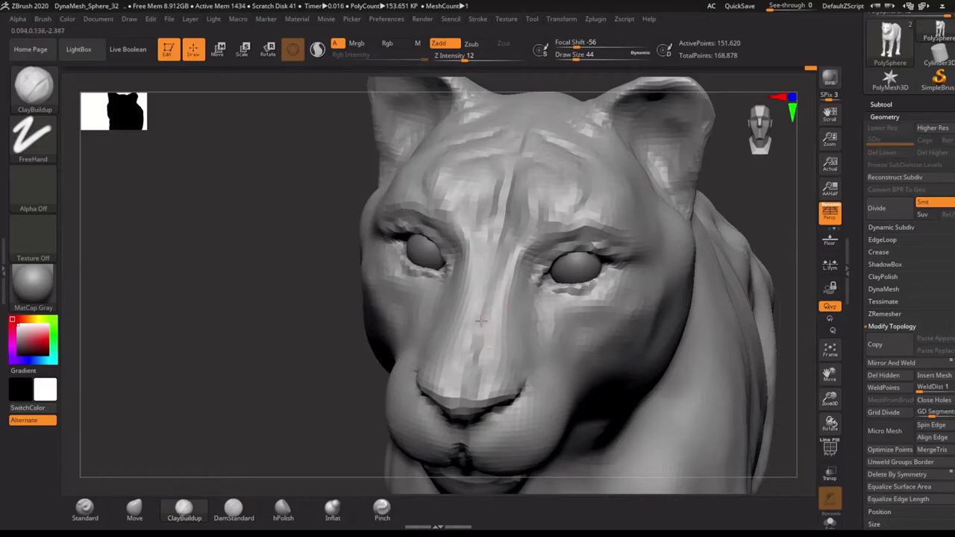
{"action": "left_click_drag", "start_coordinate": [481, 321], "coordinate": [498, 265]}
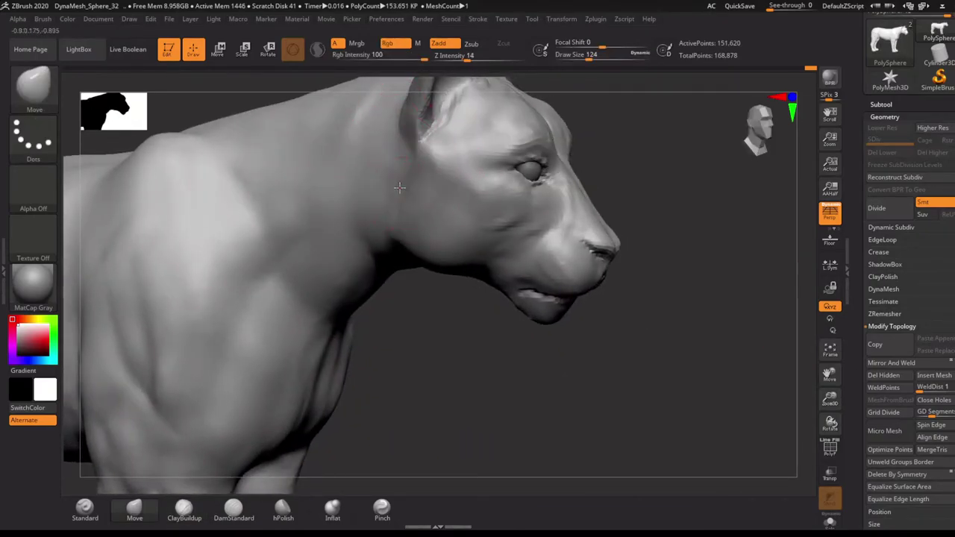
{"action": "key", "text": "b"}
{"action": "key", "text": "c"}
{"action": "key", "text": "b"}
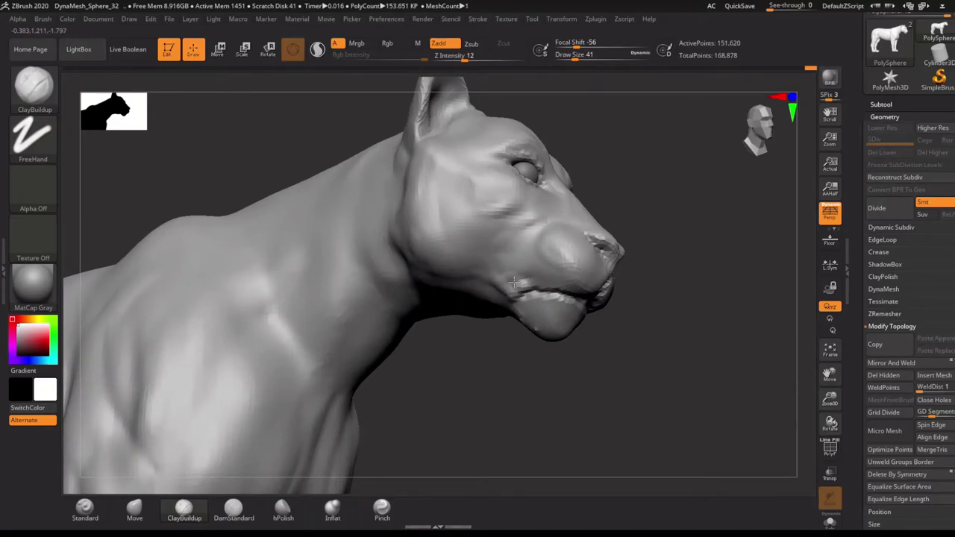
{"action": "right_click_drag", "start_coordinate": [495, 272], "coordinate": [499, 299]}
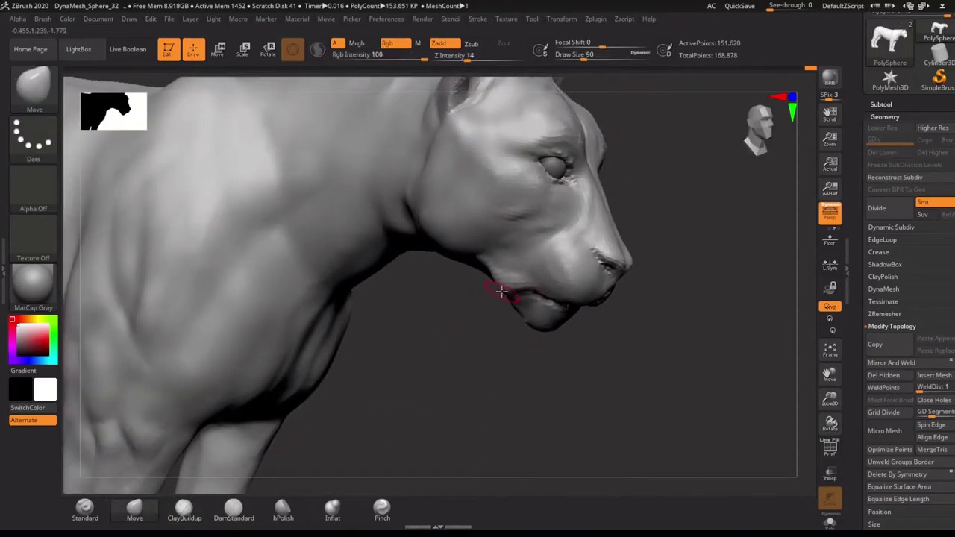
{"action": "right_click_drag", "start_coordinate": [500, 288], "coordinate": [478, 365]}
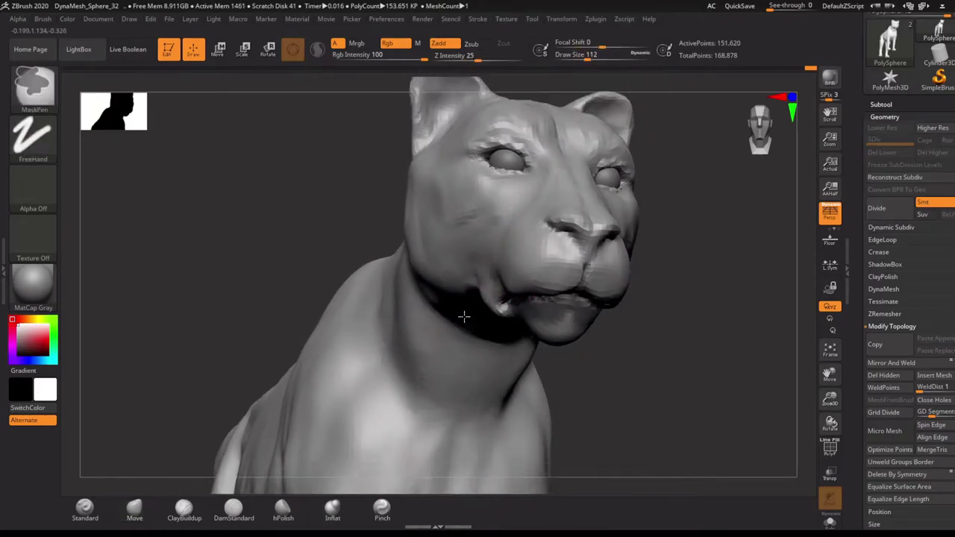
{"action": "left_click_drag", "start_coordinate": [610, 399], "coordinate": [601, 401]}
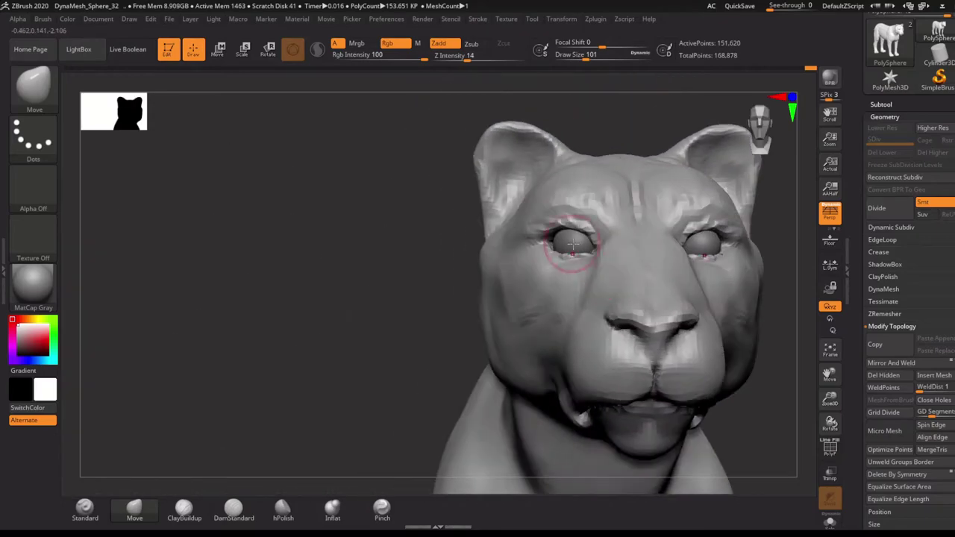
{"action": "left_click", "coordinate": [184, 510]}
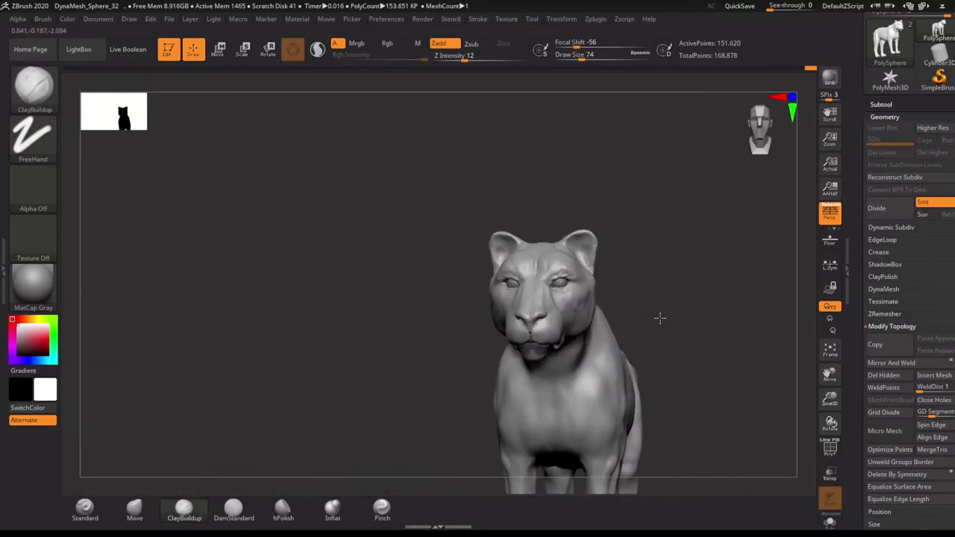
Polish the lioness's cheek and brow planes with hPolish from several angles.
{"action": "left_click_drag", "start_coordinate": [659, 316], "coordinate": [678, 277]}
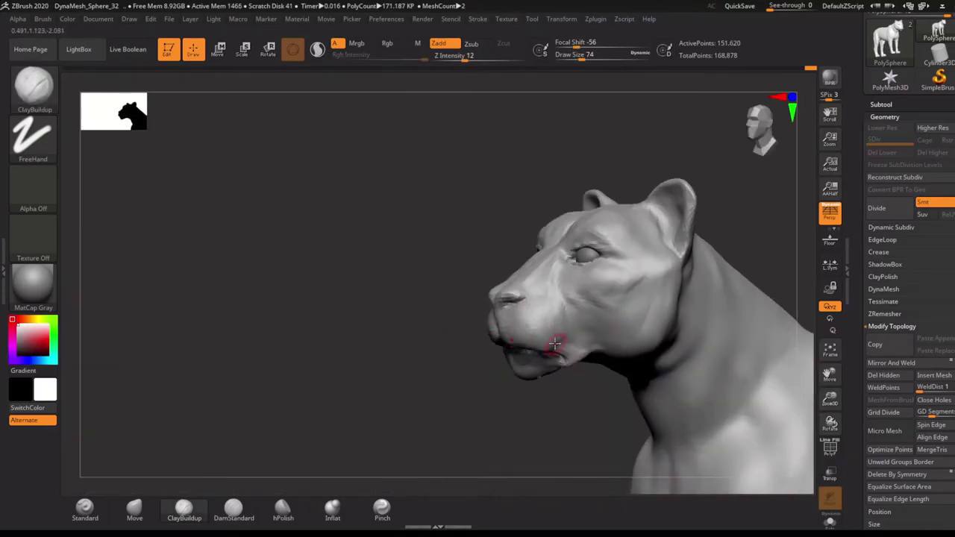
{"action": "right_click_drag", "start_coordinate": [554, 342], "coordinate": [585, 344]}
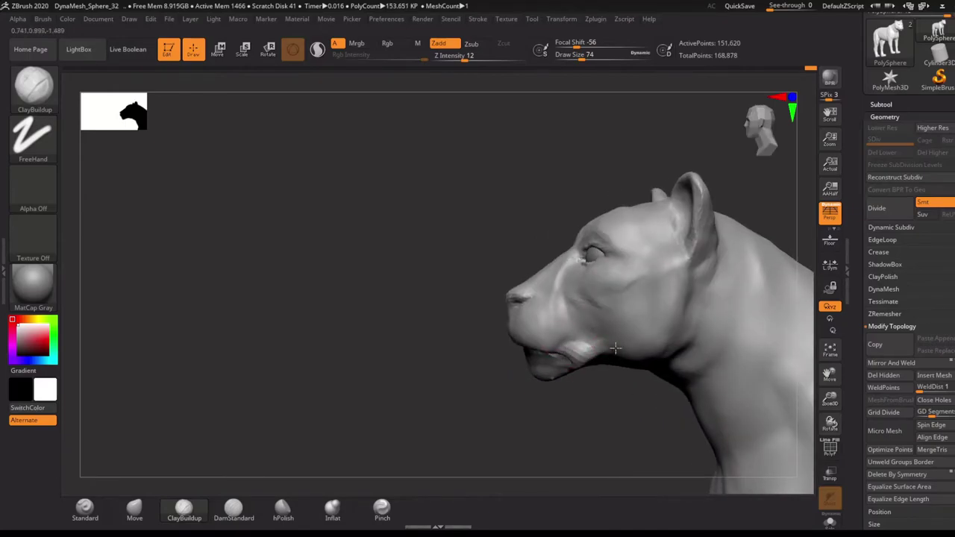
{"action": "mouse_move", "coordinate": [597, 304]}
{"action": "right_mouse_down"}
{"action": "mouse_move", "coordinate": [579, 283]}
{"action": "mouse_move", "coordinate": [631, 261]}
{"action": "right_mouse_up"}
{"action": "left_click", "coordinate": [283, 508]}
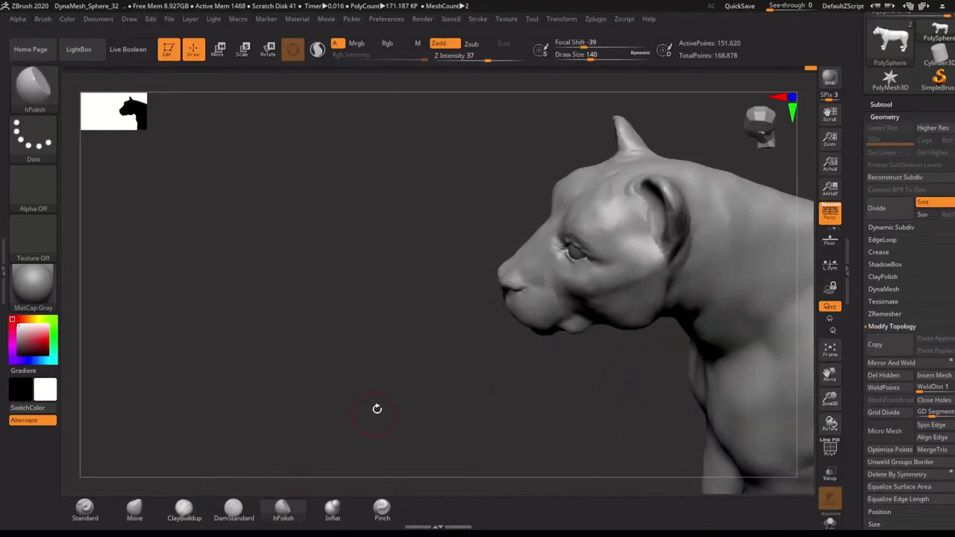
{"action": "mouse_move", "coordinate": [377, 405]}
{"action": "left_mouse_down"}
{"action": "mouse_move", "coordinate": [618, 232]}
{"action": "mouse_move", "coordinate": [614, 194]}
{"action": "left_mouse_up"}
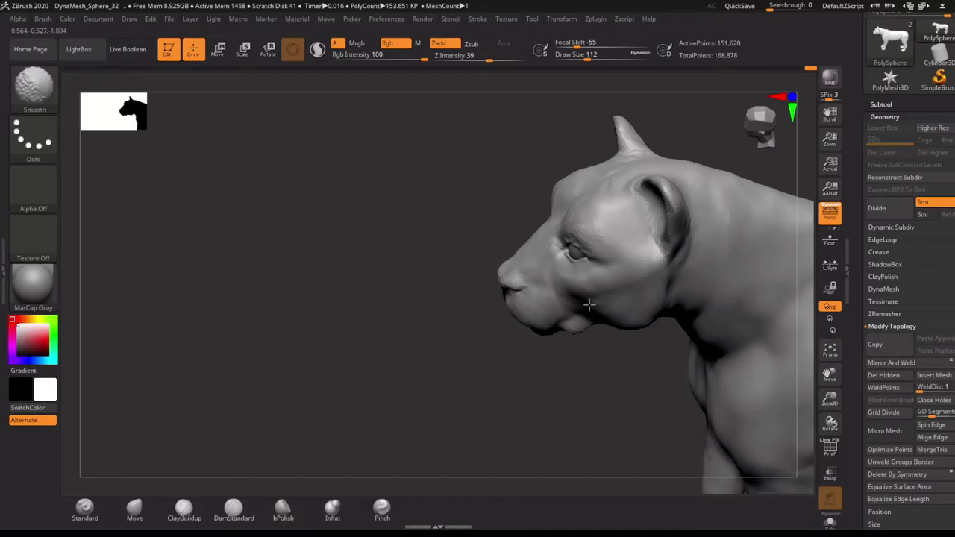
{"action": "mouse_move", "coordinate": [590, 305]}
{"action": "right_mouse_down"}
{"action": "mouse_move", "coordinate": [497, 351]}
{"action": "mouse_move", "coordinate": [614, 328]}
{"action": "mouse_move", "coordinate": [458, 379]}
{"action": "mouse_move", "coordinate": [336, 438]}
{"action": "right_mouse_up"}
Refine the mouth corners and nose bridge, alternating Move and small ClayBuildup strokes.
{"action": "key", "text": "b"}
{"action": "key", "text": "m"}
{"action": "key", "text": "v"}
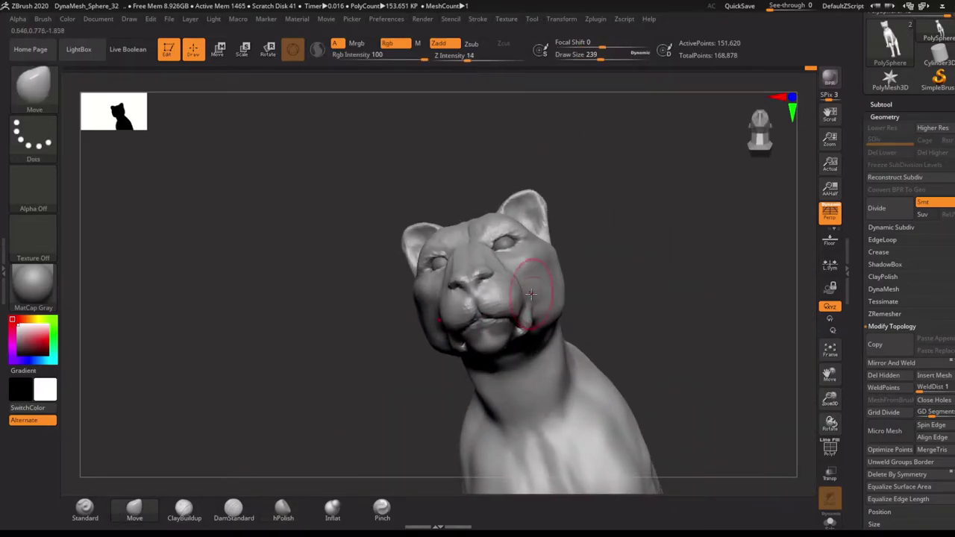
{"action": "mouse_move", "coordinate": [530, 293]}
{"action": "right_mouse_down"}
{"action": "mouse_move", "coordinate": [477, 314]}
{"action": "mouse_move", "coordinate": [522, 284]}
{"action": "mouse_move", "coordinate": [506, 282]}
{"action": "right_mouse_up"}
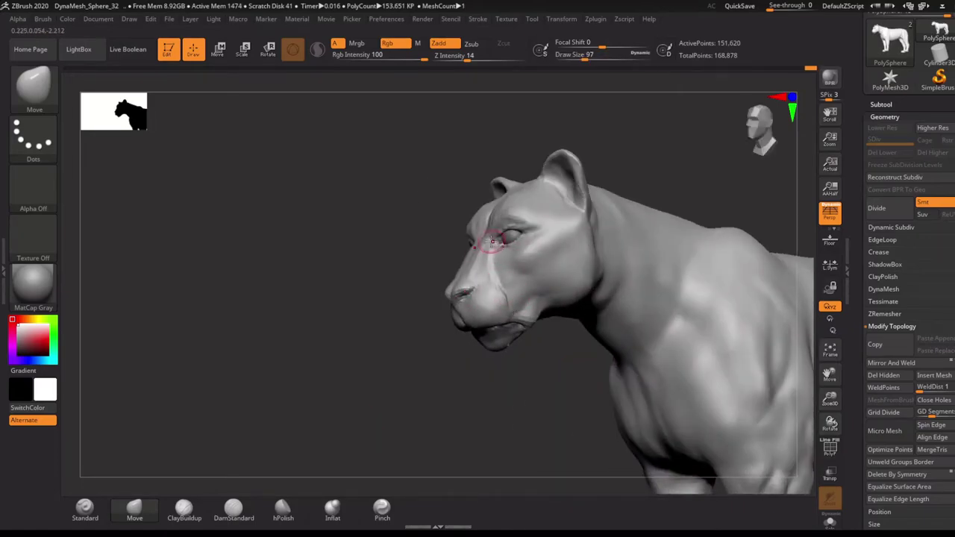
{"action": "key", "text": "b"}
{"action": "key", "text": "c"}
{"action": "key", "text": "b"}
{"action": "mouse_move", "coordinate": [335, 341]}
{"action": "right_mouse_down", "text": "alt"}
{"action": "mouse_move", "coordinate": [506, 236]}
{"action": "mouse_move", "coordinate": [401, 316]}
{"action": "mouse_move", "coordinate": [530, 333]}
{"action": "mouse_move", "coordinate": [548, 306]}
{"action": "mouse_move", "coordinate": [602, 331]}
{"action": "mouse_move", "coordinate": [469, 260]}
{"action": "mouse_move", "coordinate": [552, 239]}
{"action": "mouse_move", "coordinate": [569, 246]}
{"action": "mouse_move", "coordinate": [556, 239]}
{"action": "mouse_move", "coordinate": [397, 332]}
{"action": "right_mouse_up", "text": "alt"}
{"action": "key", "text": "b"}
{"action": "key", "text": "m"}
{"action": "key", "text": "v"}
Pull the ears and lip line into shape with an enlarged Move brush.
{"action": "key", "text": "bracketright"}
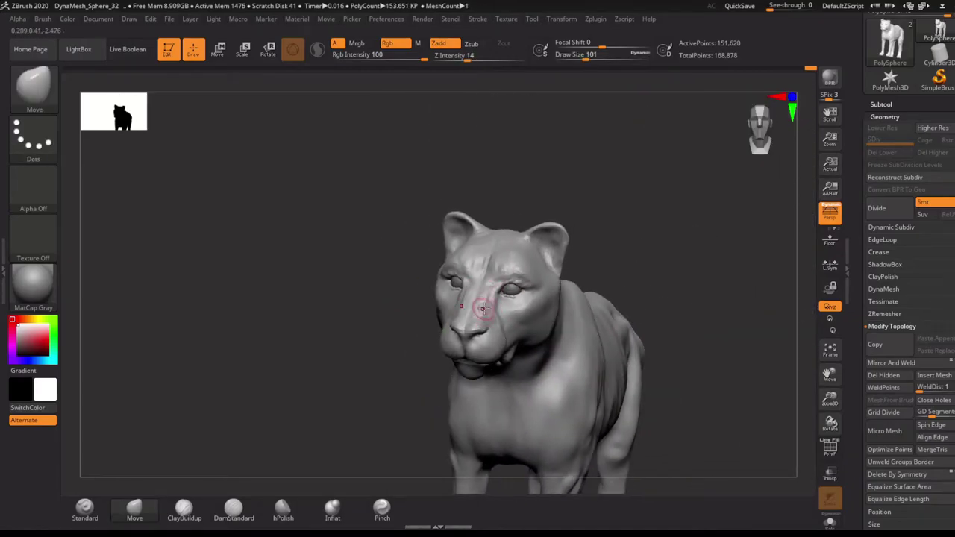
{"action": "mouse_move", "coordinate": [483, 308]}
{"action": "right_mouse_down"}
{"action": "mouse_move", "coordinate": [487, 284]}
{"action": "mouse_move", "coordinate": [390, 394]}
{"action": "mouse_move", "coordinate": [426, 394]}
{"action": "mouse_move", "coordinate": [465, 421]}
{"action": "mouse_move", "coordinate": [518, 425]}
{"action": "mouse_move", "coordinate": [526, 368]}
{"action": "mouse_move", "coordinate": [405, 354]}
{"action": "mouse_move", "coordinate": [548, 292]}
{"action": "mouse_move", "coordinate": [515, 313]}
{"action": "mouse_move", "coordinate": [374, 303]}
{"action": "right_mouse_up"}
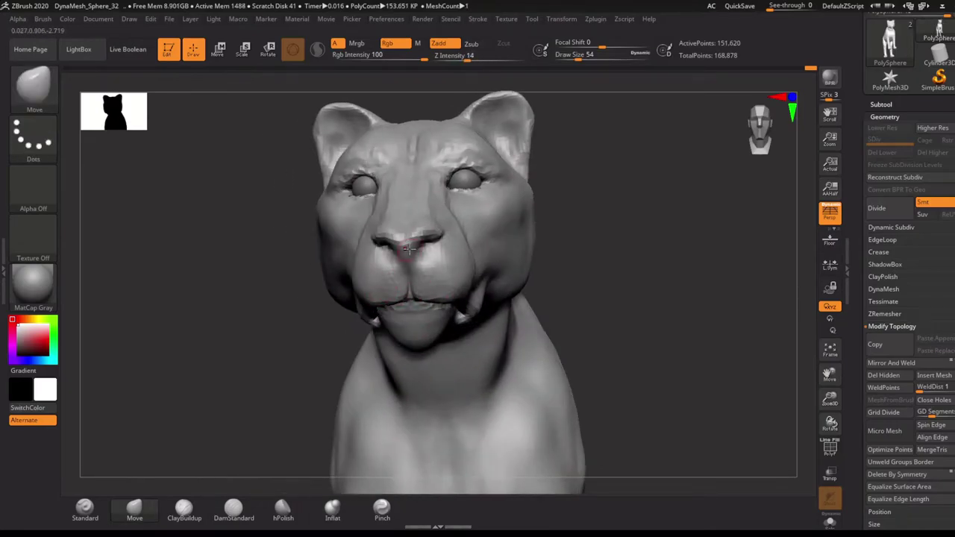
{"action": "mouse_move", "coordinate": [411, 236]}
{"action": "right_mouse_down", "text": "alt"}
{"action": "mouse_move", "coordinate": [562, 286]}
{"action": "mouse_move", "coordinate": [583, 249]}
{"action": "mouse_move", "coordinate": [490, 252]}
{"action": "mouse_move", "coordinate": [481, 264]}
{"action": "mouse_move", "coordinate": [456, 227]}
{"action": "mouse_move", "coordinate": [522, 239]}
{"action": "mouse_move", "coordinate": [593, 220]}
{"action": "mouse_move", "coordinate": [489, 225]}
{"action": "right_mouse_up", "text": "alt"}
{"action": "mouse_move", "coordinate": [496, 229]}
{"action": "left_mouse_down"}
{"action": "mouse_move", "coordinate": [553, 204]}
{"action": "mouse_move", "coordinate": [662, 187]}
{"action": "mouse_move", "coordinate": [213, 279]}
{"action": "left_mouse_up"}
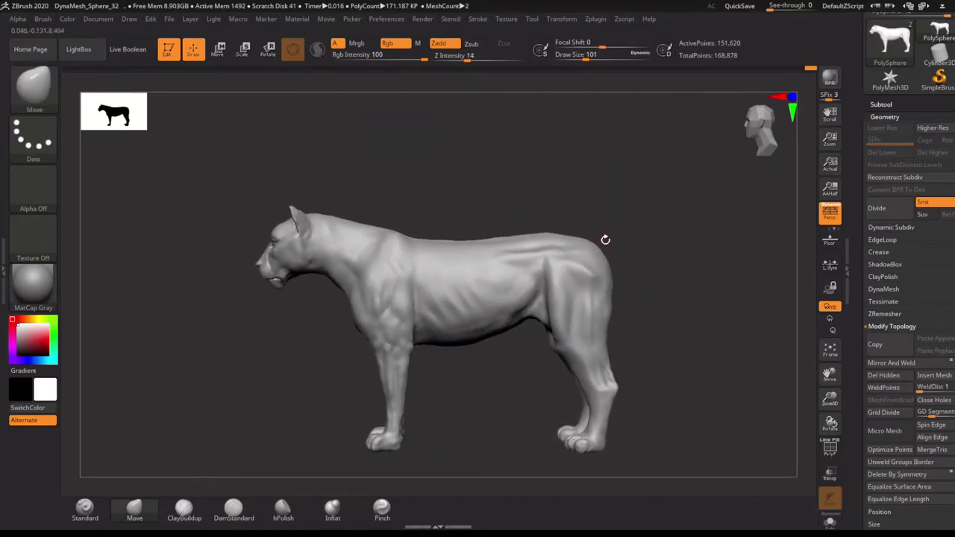
Draw a tail curve from the rump with the CurveTube brush in non-perspective view.
{"action": "key", "text": "b"}
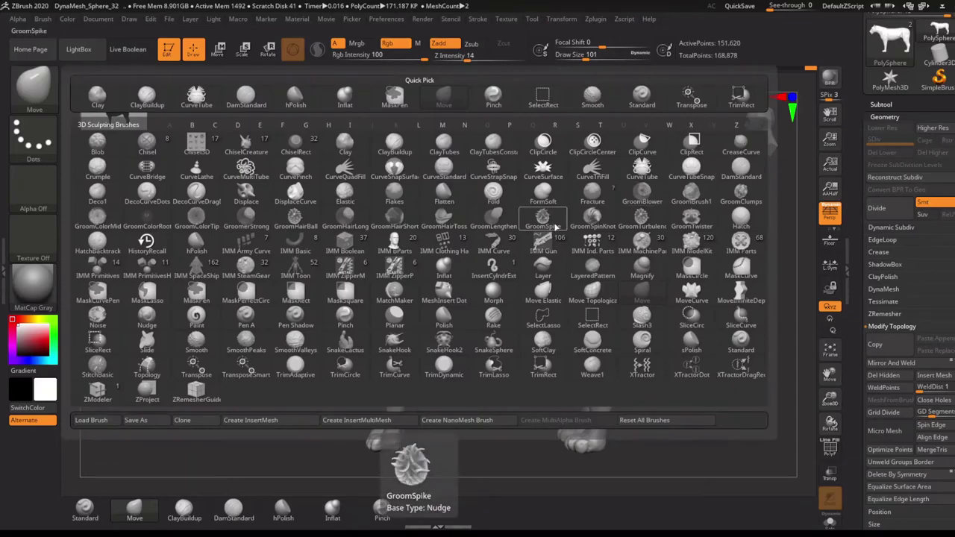
{"action": "left_click", "coordinate": [473, 246]}
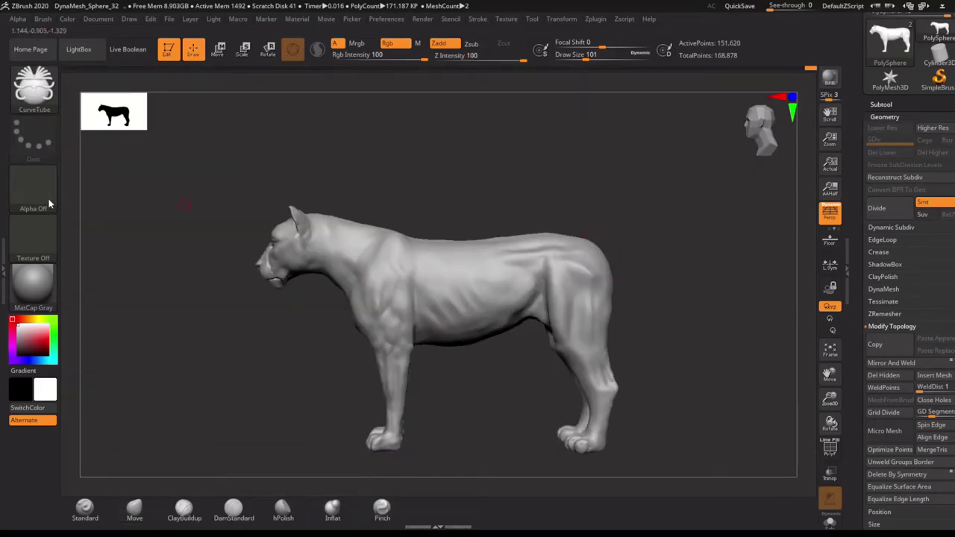
{"action": "key", "text": "p"}
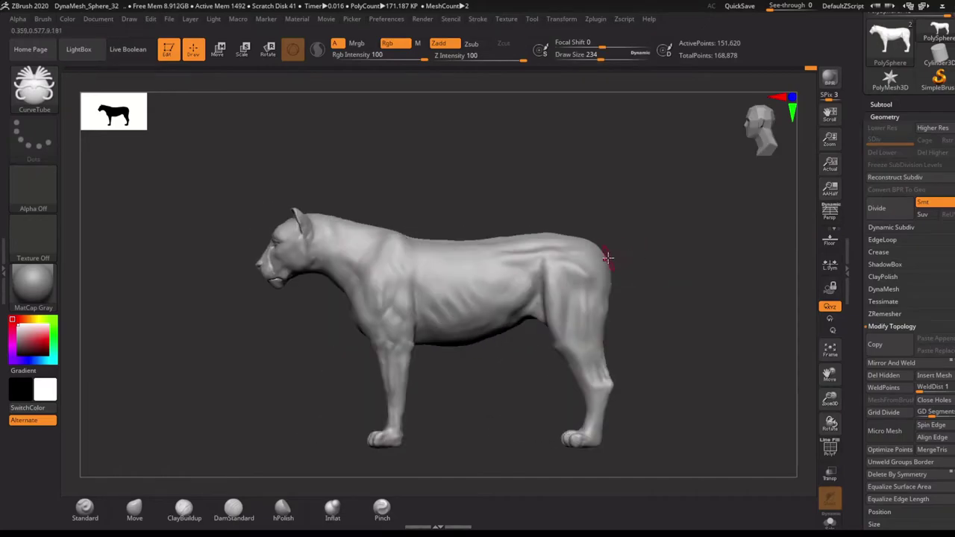
{"action": "left_click_drag", "start_coordinate": [623, 358], "coordinate": [658, 396]}
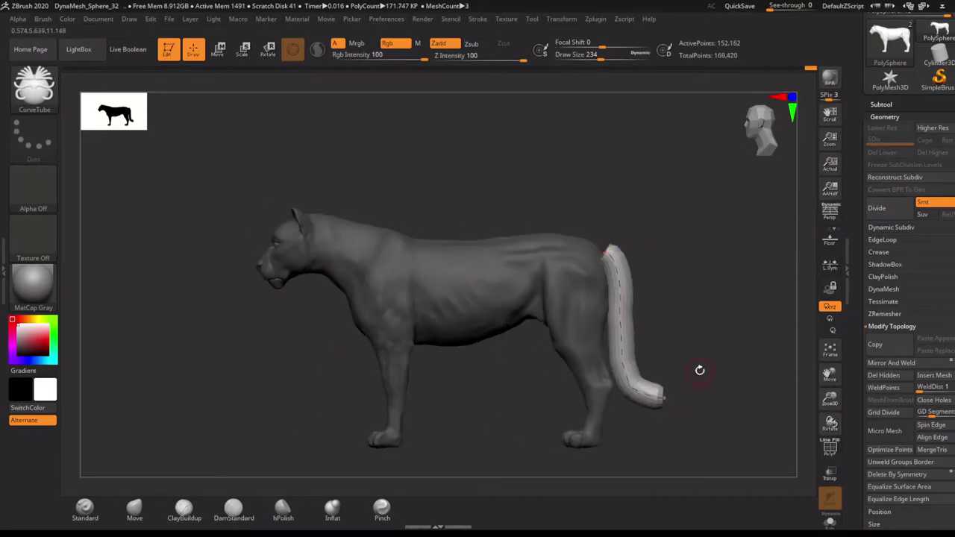
Tune the tail tube's thickness and commit it as solid geometry.
{"action": "key", "text": "s"}
{"action": "left_click", "coordinate": [675, 288]}
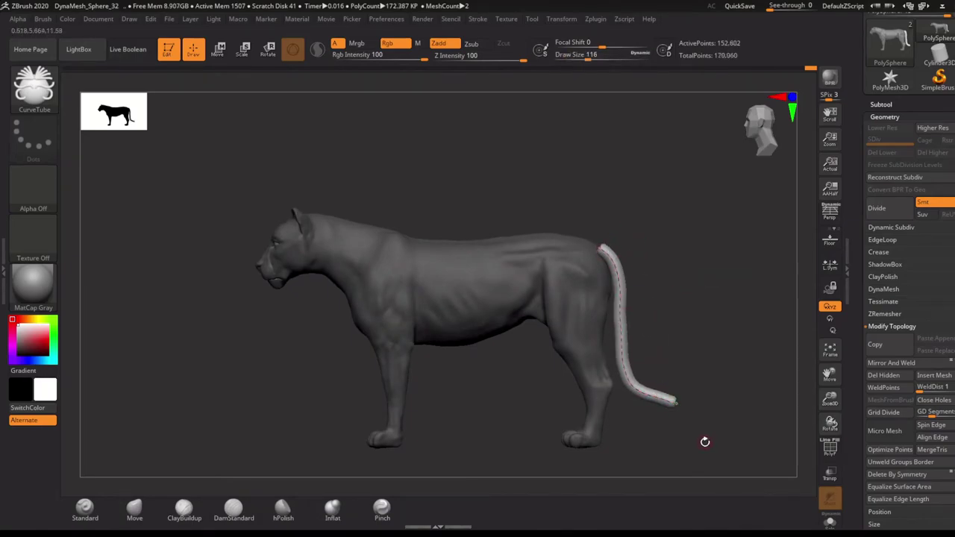
{"action": "key", "text": "s"}
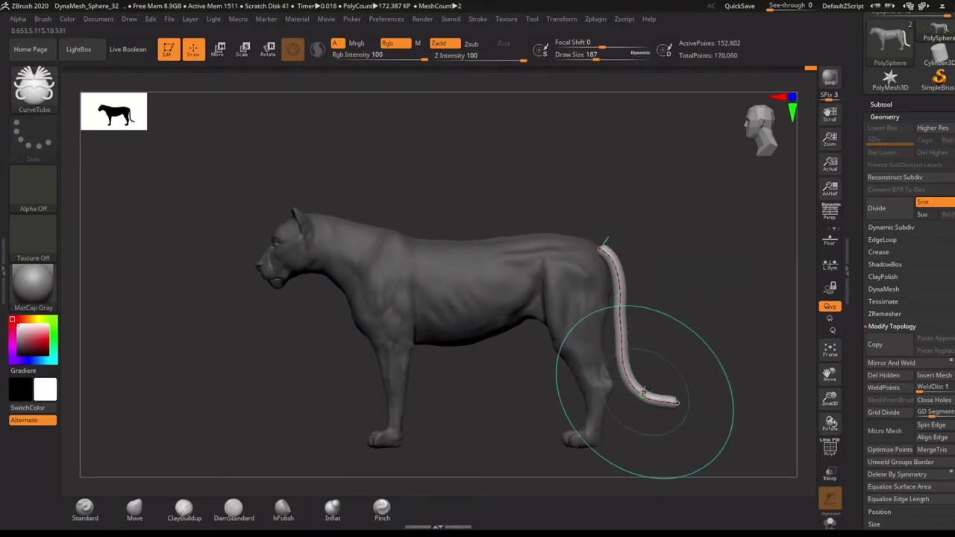
{"action": "left_click", "coordinate": [669, 339]}
{"action": "key", "text": "s"}
{"action": "left_click", "coordinate": [631, 367]}
{"action": "key", "text": "s"}
{"action": "left_click", "coordinate": [608, 245]}
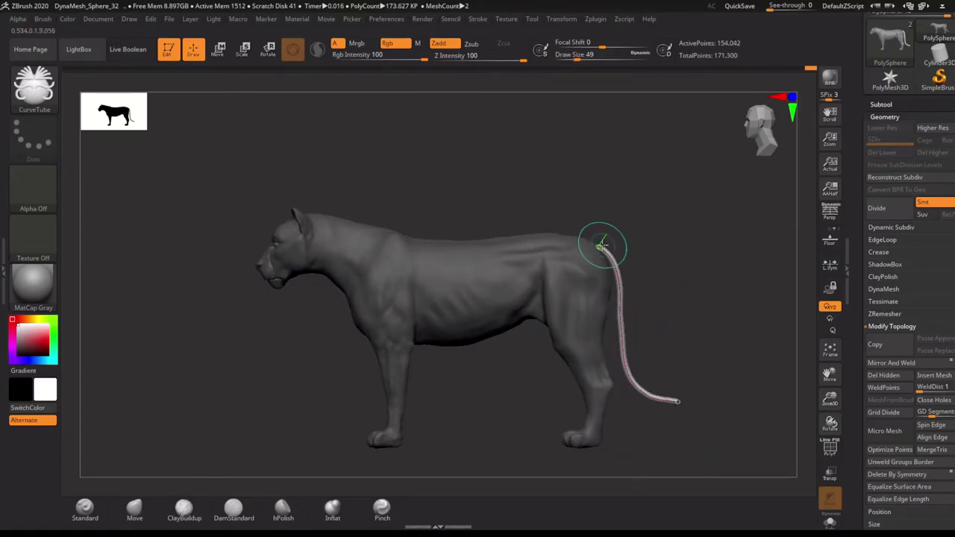
{"action": "key", "text": "s"}
{"action": "left_click", "coordinate": [600, 246]}
{"action": "left_click", "coordinate": [684, 293]}
Inspect the new tail from behind and above with the transform gizmo.
{"action": "left_click_drag", "start_coordinate": [697, 292], "coordinate": [683, 316]}
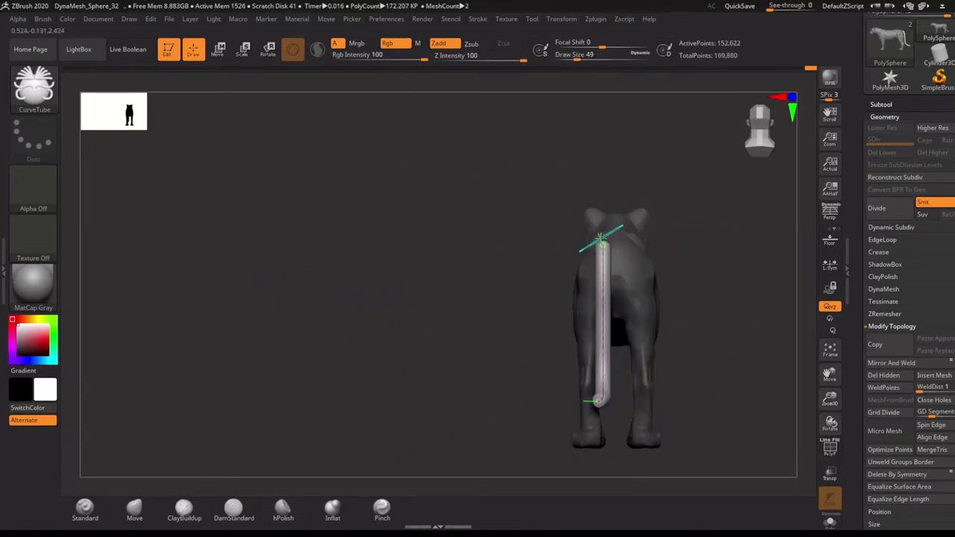
{"action": "key", "text": "w"}
{"action": "left_click_drag", "start_coordinate": [550, 250], "coordinate": [572, 326]}
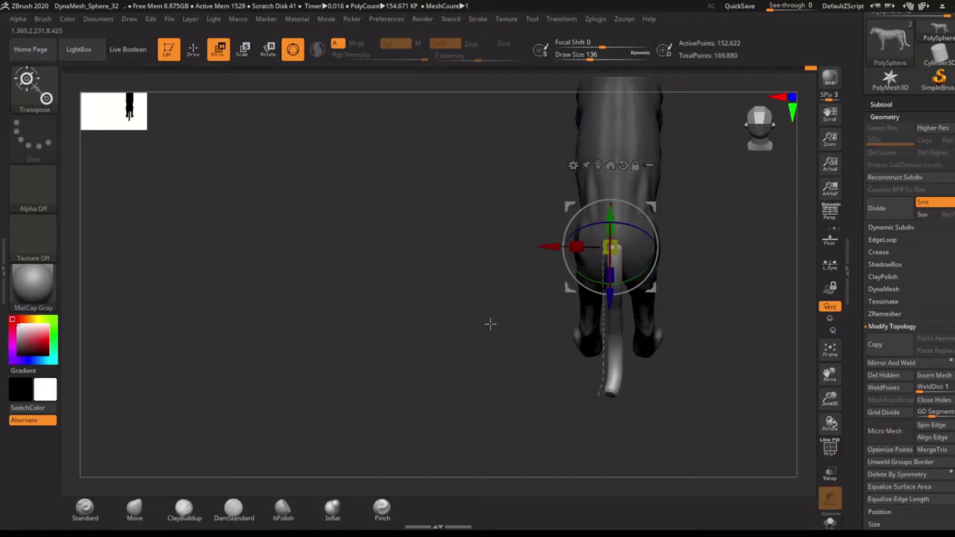
{"action": "left_click_drag", "start_coordinate": [490, 324], "coordinate": [652, 343]}
{"action": "key", "text": "q"}
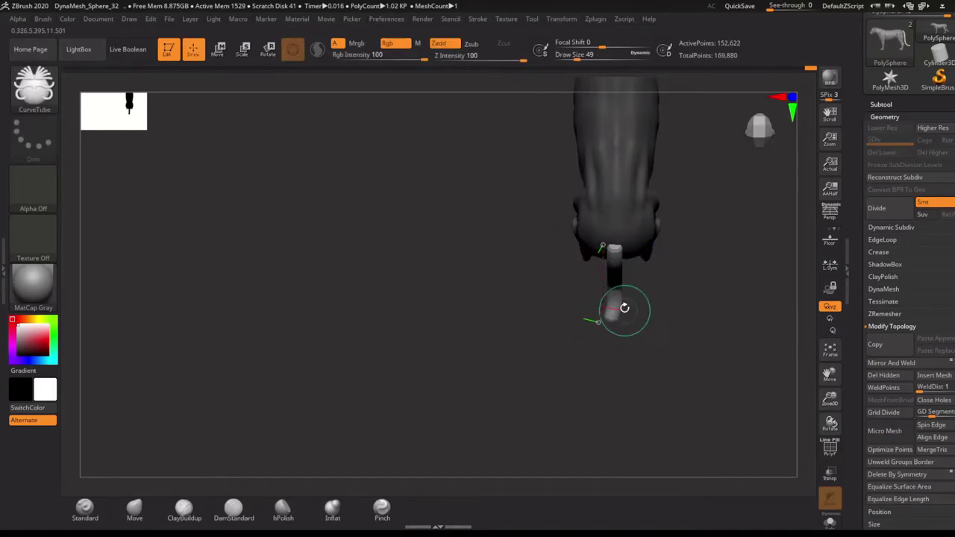
Bend the tail into a longer curve with the Move brush, viewing it along the back.
{"action": "mouse_move", "coordinate": [625, 307]}
{"action": "left_mouse_down"}
{"action": "mouse_move", "coordinate": [582, 311]}
{"action": "mouse_move", "coordinate": [718, 333]}
{"action": "mouse_move", "coordinate": [688, 192]}
{"action": "mouse_move", "coordinate": [655, 264]}
{"action": "left_mouse_up"}
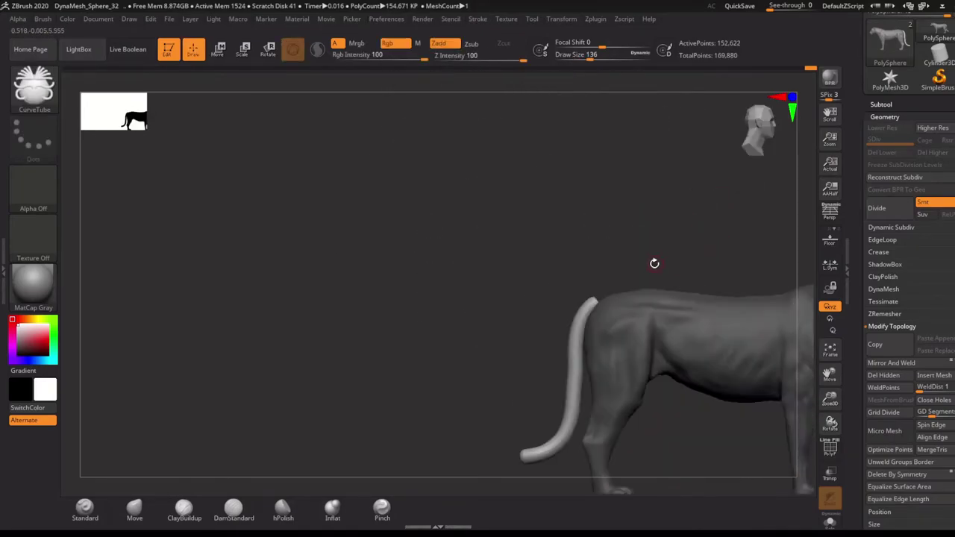
{"action": "key", "text": "b"}
{"action": "key", "text": "m"}
{"action": "key", "text": "v"}
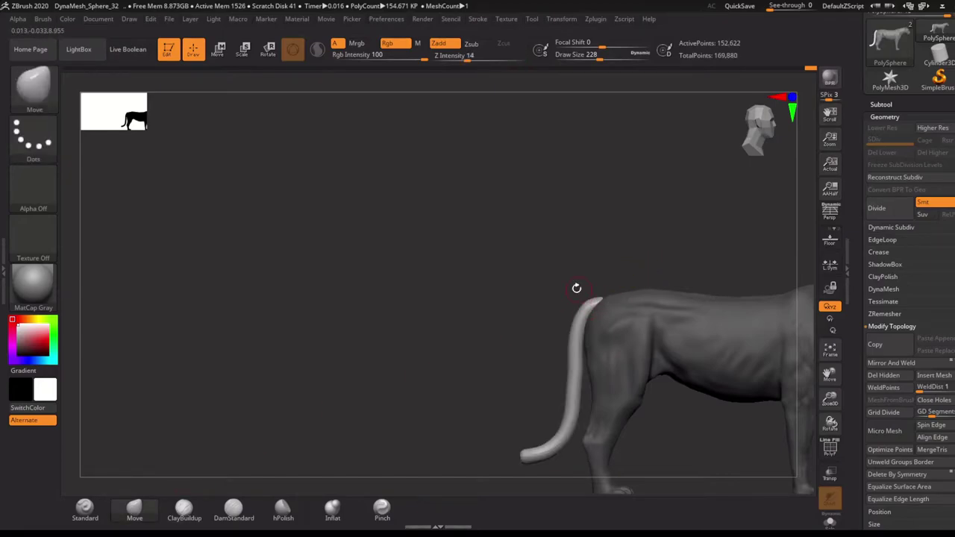
{"action": "left_click_drag", "start_coordinate": [576, 288], "coordinate": [639, 273]}
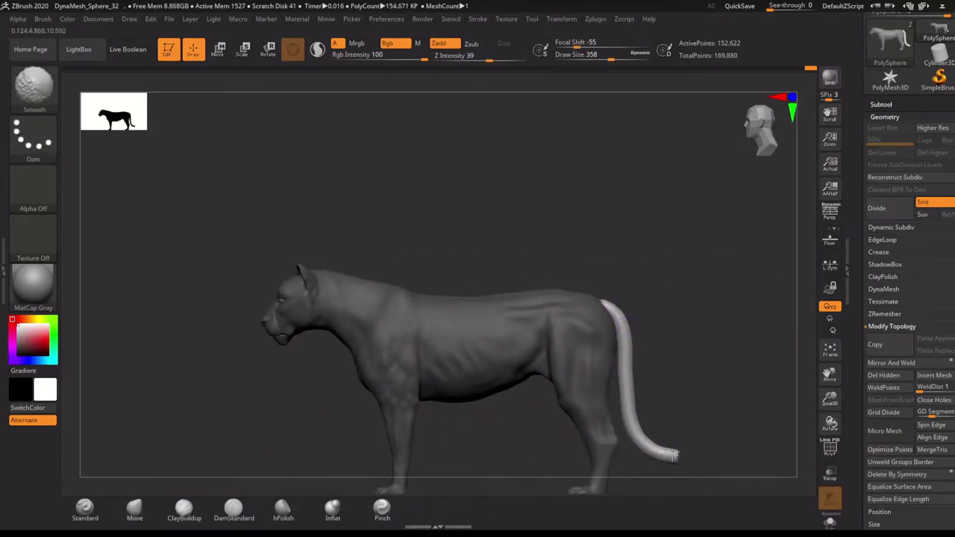
{"action": "left_click_drag", "start_coordinate": [673, 455], "coordinate": [643, 351], "text": "alt"}
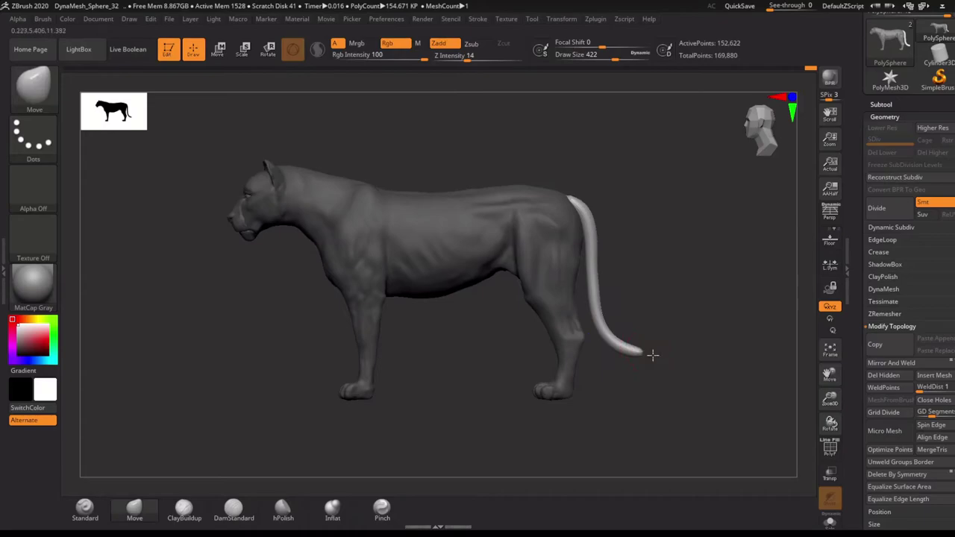
{"action": "left_click_drag", "start_coordinate": [706, 345], "coordinate": [658, 331]}
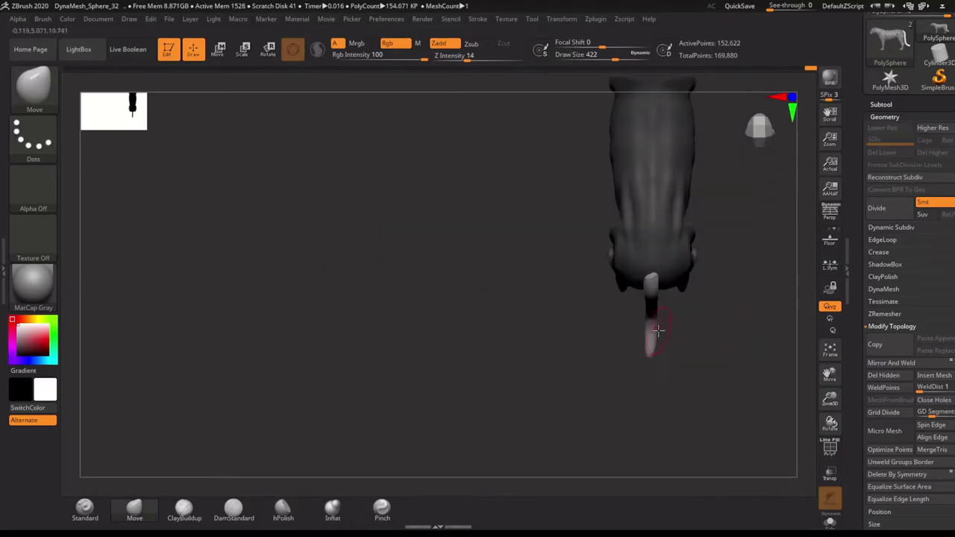
{"action": "mouse_move", "coordinate": [651, 273]}
{"action": "right_mouse_down"}
{"action": "mouse_move", "coordinate": [575, 373]}
{"action": "mouse_move", "coordinate": [687, 245]}
{"action": "mouse_move", "coordinate": [437, 352]}
{"action": "mouse_move", "coordinate": [687, 299]}
{"action": "mouse_move", "coordinate": [674, 311]}
{"action": "mouse_move", "coordinate": [692, 277]}
{"action": "right_mouse_up"}
Isolate the tail and rebuild it with DynaMesh at resolution 128.
{"action": "left_click_drag", "start_coordinate": [565, 245], "coordinate": [615, 405], "text": "ctrl+shift"}
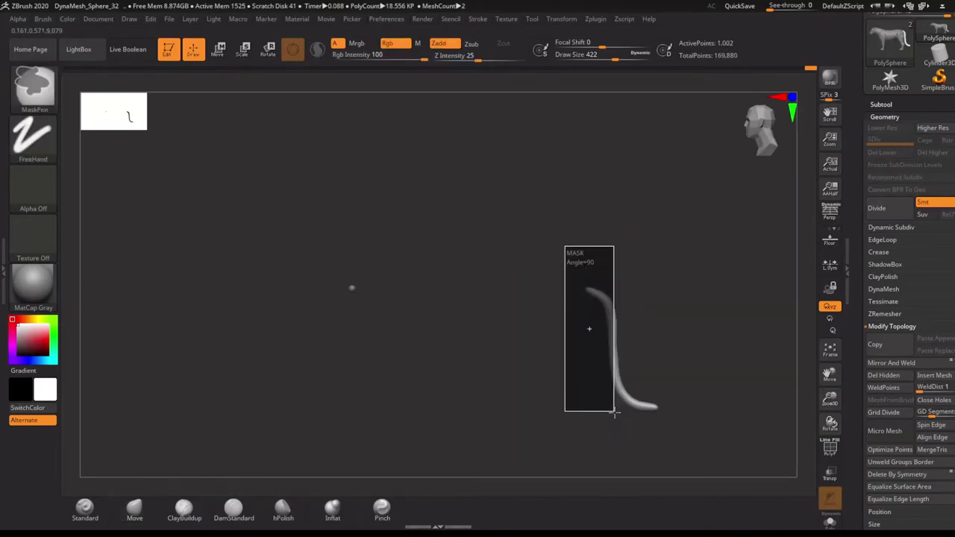
{"action": "left_click", "coordinate": [949, 80]}
{"action": "left_click", "coordinate": [882, 104]}
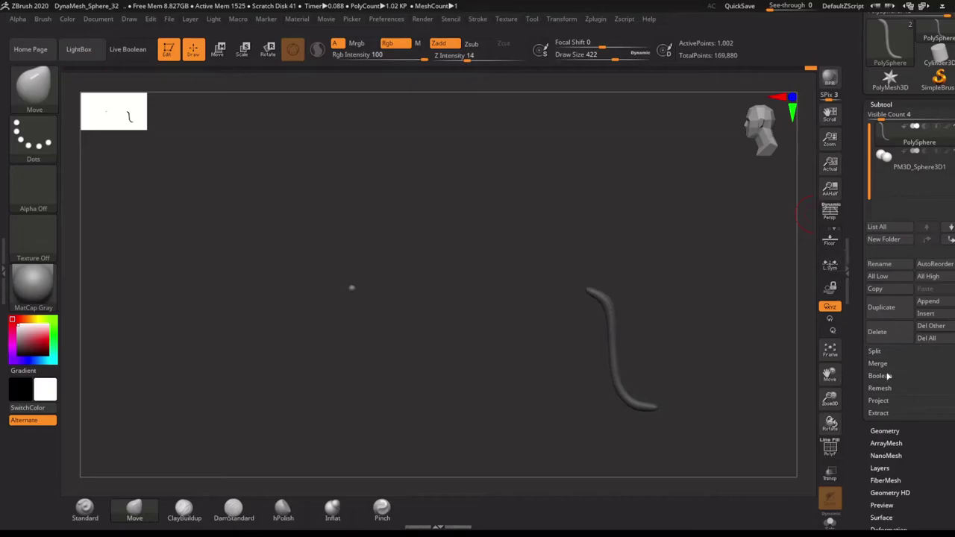
{"action": "left_click_drag", "start_coordinate": [932, 465], "coordinate": [943, 336]}
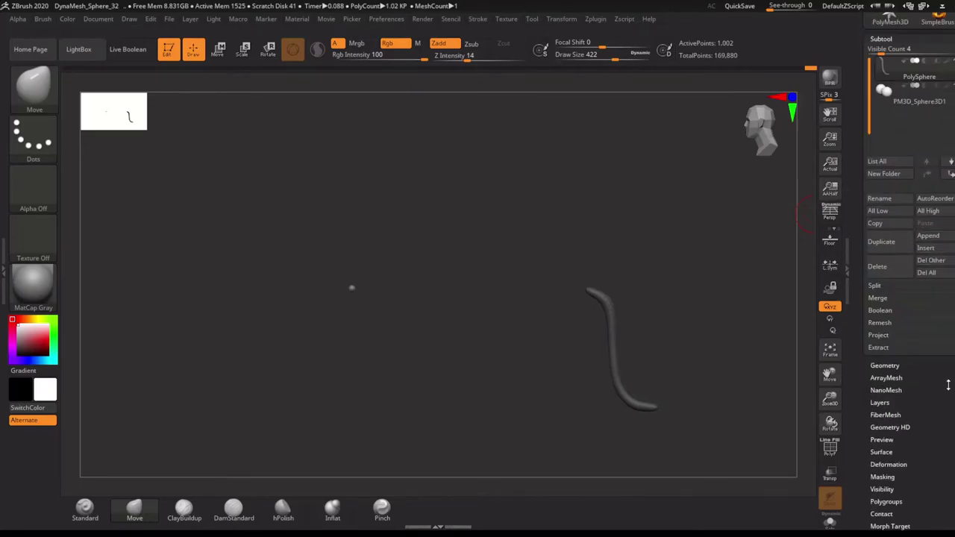
{"action": "left_click", "coordinate": [902, 273]}
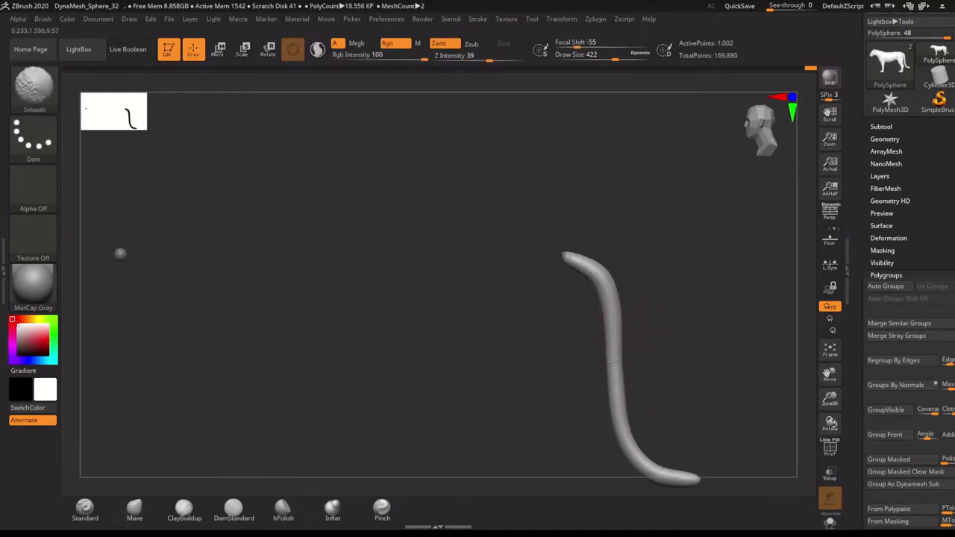
{"action": "left_click", "coordinate": [886, 139]}
{"action": "left_click", "coordinate": [884, 329]}
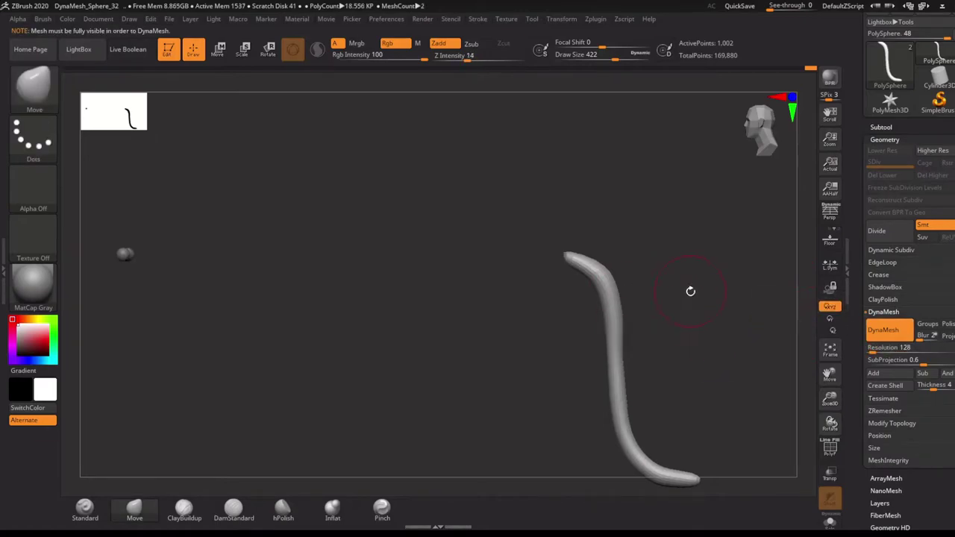
{"action": "key", "text": "shift"}
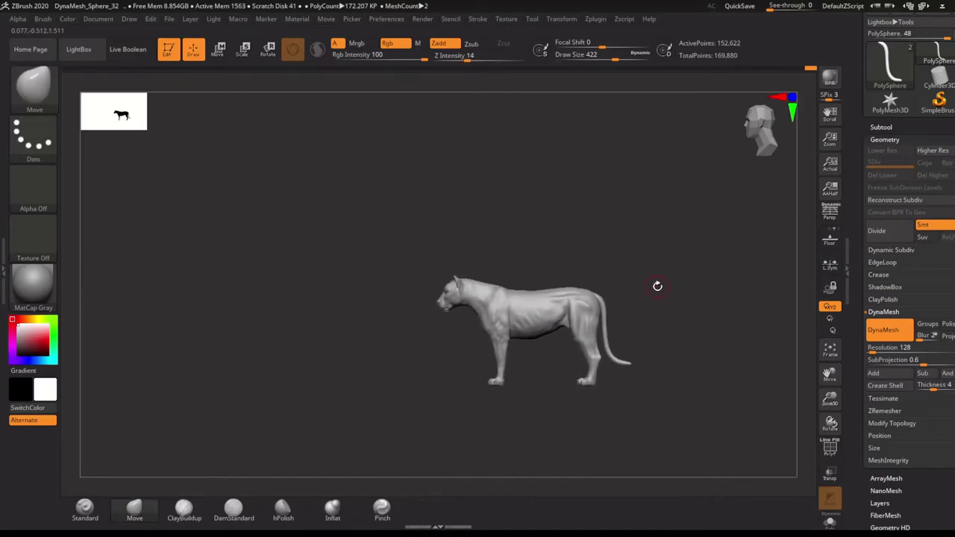
Set DynaMesh resolution to 200 and remesh the lioness to about 1.542 million points.
{"action": "key", "text": "f"}
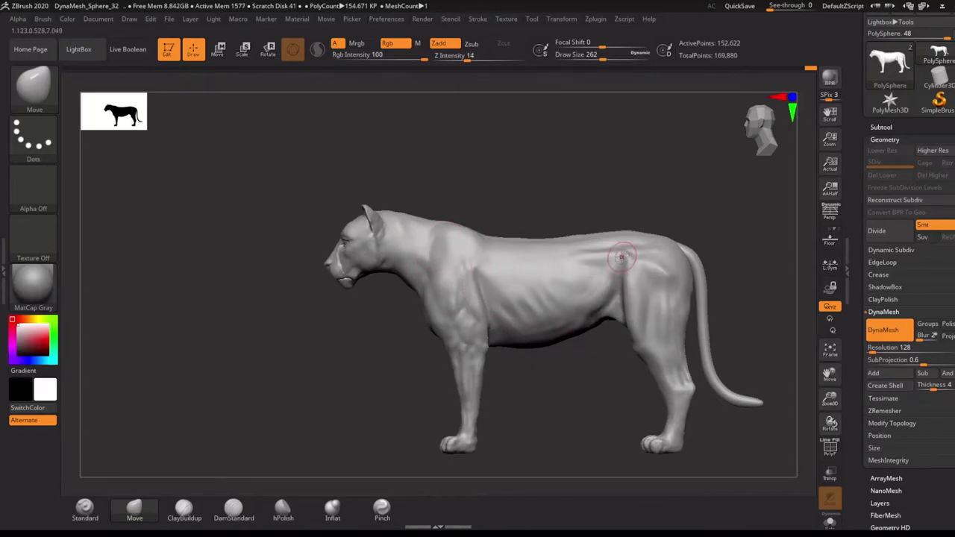
{"action": "key", "text": "f"}
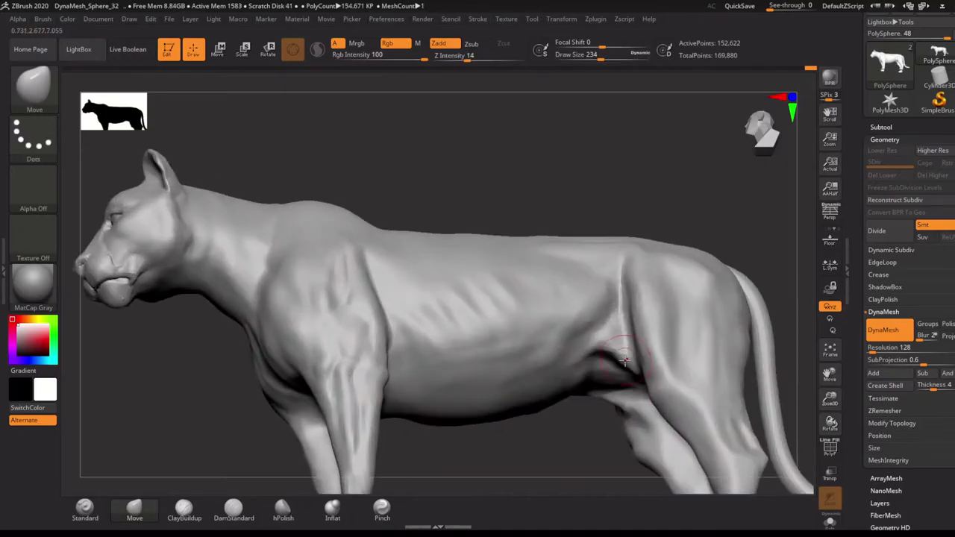
{"action": "mouse_move", "coordinate": [621, 360]}
{"action": "left_mouse_down"}
{"action": "mouse_move", "coordinate": [685, 282]}
{"action": "mouse_move", "coordinate": [674, 309]}
{"action": "mouse_move", "coordinate": [724, 298]}
{"action": "mouse_move", "coordinate": [684, 309]}
{"action": "mouse_move", "coordinate": [742, 280]}
{"action": "mouse_move", "coordinate": [693, 281]}
{"action": "left_mouse_up"}
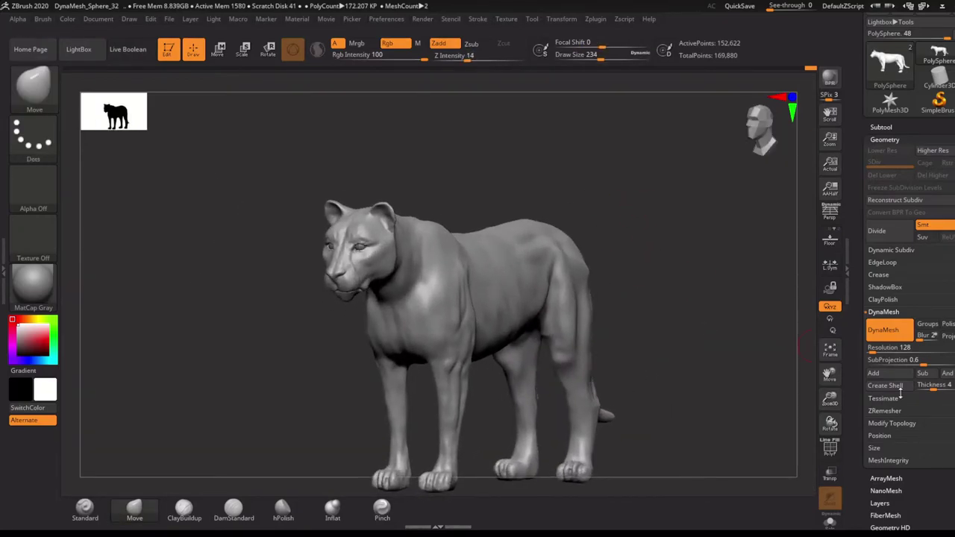
{"action": "left_click_drag", "start_coordinate": [892, 348], "coordinate": [907, 348]}
{"action": "left_click", "coordinate": [674, 225], "text": "ctrl"}
{"action": "left_click", "coordinate": [134, 510]}
{"action": "mouse_move", "coordinate": [689, 224]}
{"action": "left_mouse_down", "text": "shift"}
{"action": "mouse_move", "coordinate": [523, 313]}
{"action": "mouse_move", "coordinate": [357, 361]}
{"action": "left_mouse_up", "text": "shift"}
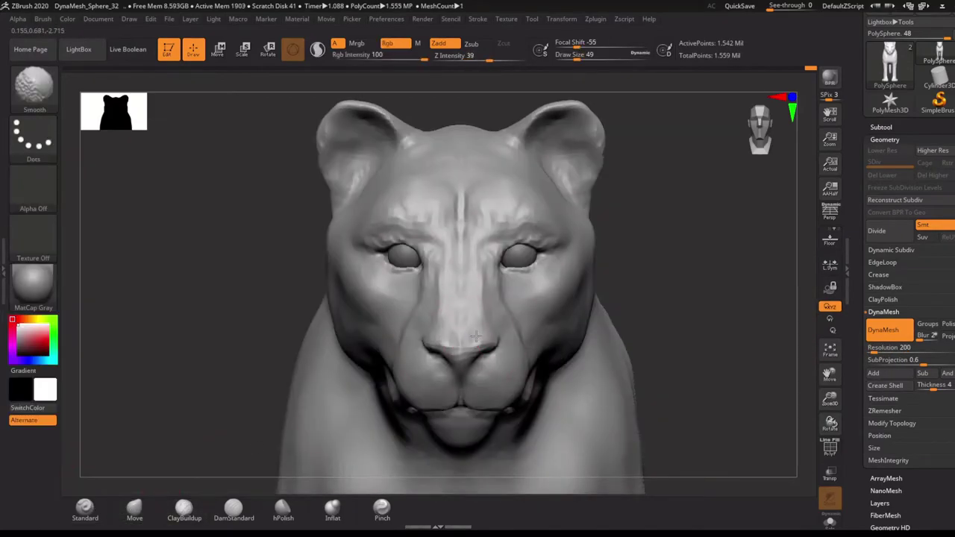
{"action": "key", "text": "shift"}
{"action": "key", "text": "f"}
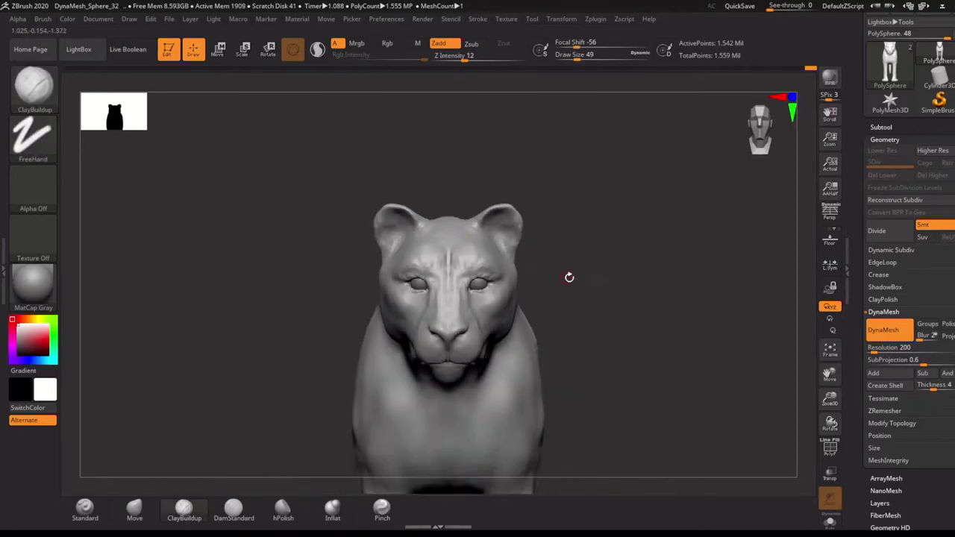
{"action": "mouse_move", "coordinate": [569, 277]}
{"action": "left_mouse_down"}
{"action": "mouse_move", "coordinate": [562, 321]}
{"action": "mouse_move", "coordinate": [460, 367]}
{"action": "mouse_move", "coordinate": [531, 359]}
{"action": "left_mouse_up"}
Reshape the shoulder and smooth the back outline with the Move brush.
{"action": "left_click", "coordinate": [134, 510]}
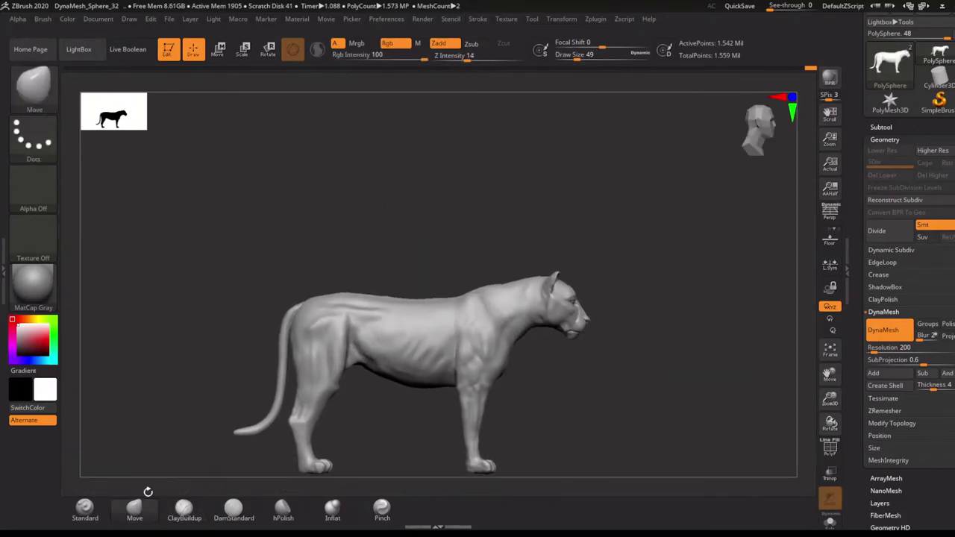
{"action": "left_click_drag", "start_coordinate": [523, 224], "coordinate": [629, 289], "text": "alt"}
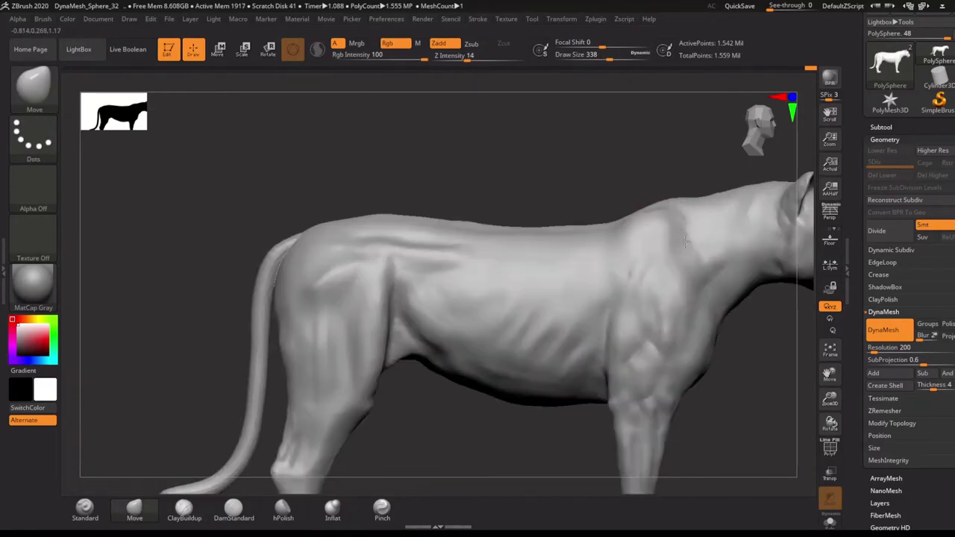
{"action": "left_click_drag", "start_coordinate": [684, 240], "coordinate": [690, 219]}
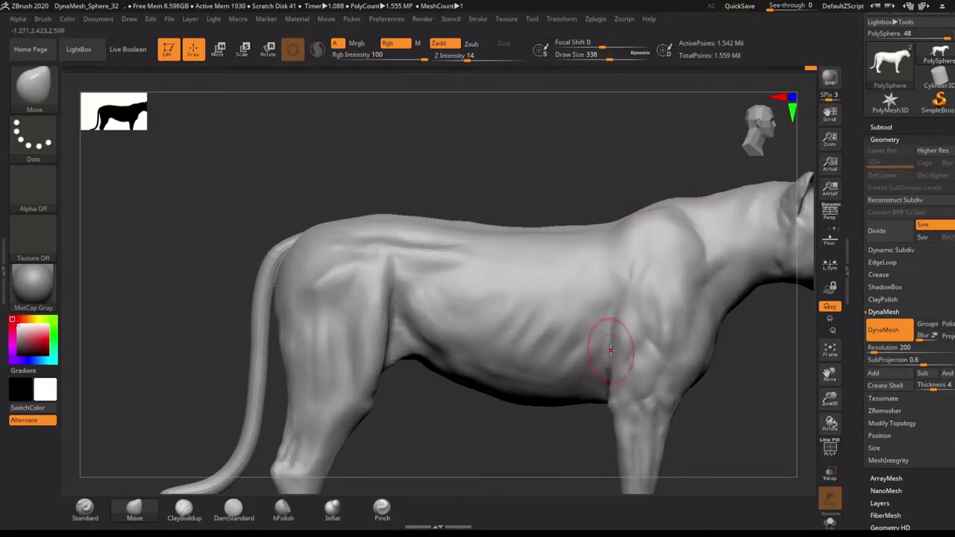
{"action": "left_click_drag", "start_coordinate": [612, 350], "coordinate": [474, 367], "text": "alt"}
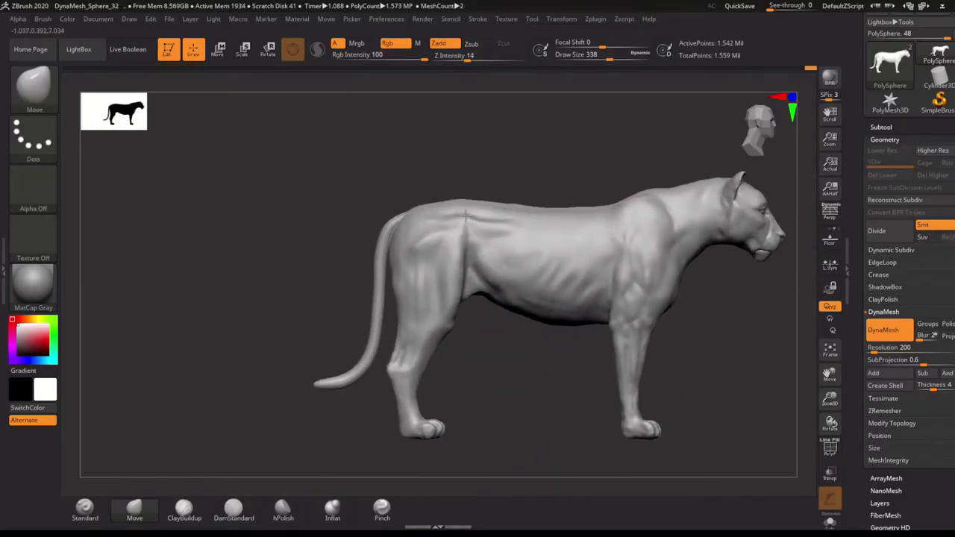
{"action": "mouse_move", "coordinate": [618, 276]}
{"action": "left_mouse_down"}
{"action": "mouse_move", "coordinate": [663, 355]}
{"action": "mouse_move", "coordinate": [335, 313]}
{"action": "mouse_move", "coordinate": [583, 161]}
{"action": "left_mouse_up"}
Build up and smooth the nose and brow with a smaller ClayBuildup brush.
{"action": "key", "text": "shift"}
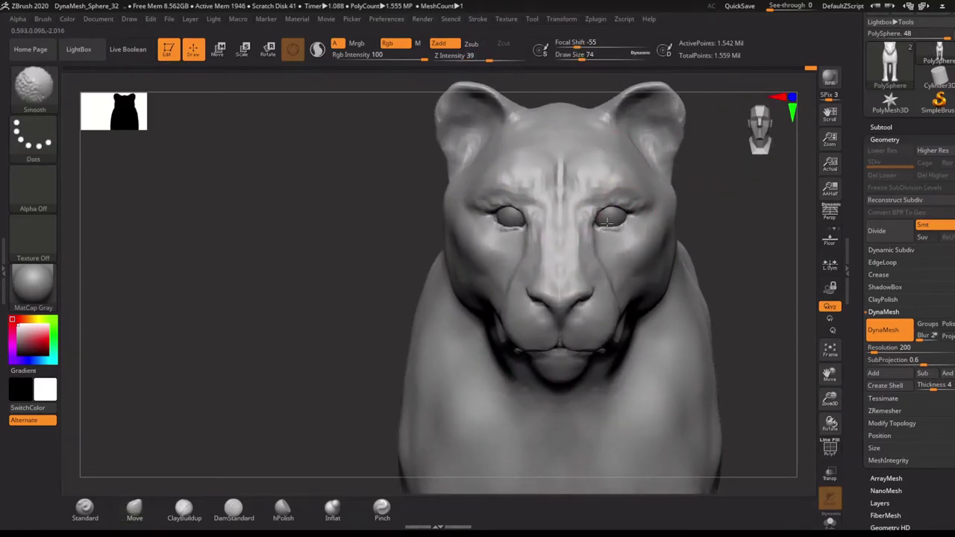
{"action": "key", "text": "b"}
{"action": "key", "text": "c"}
{"action": "key", "text": "b"}
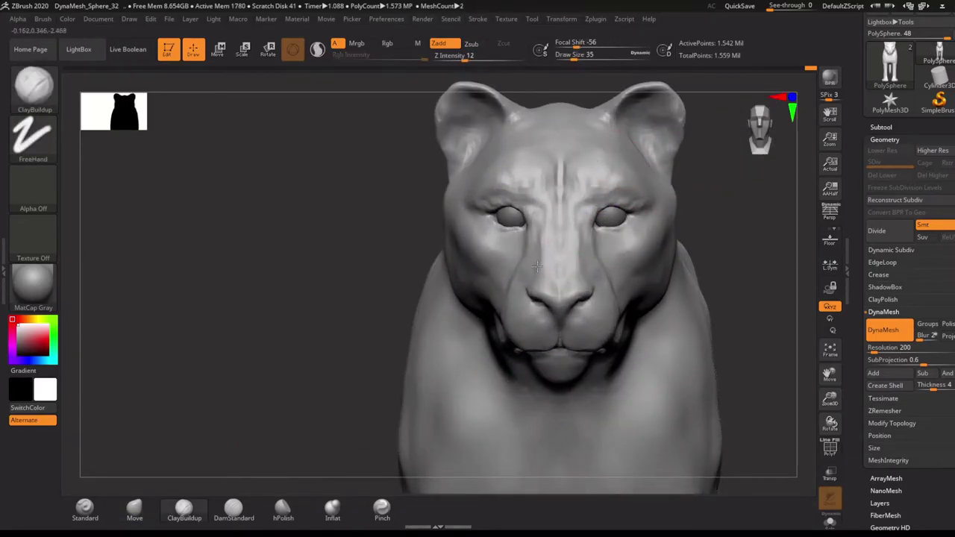
{"action": "key", "text": "shift"}
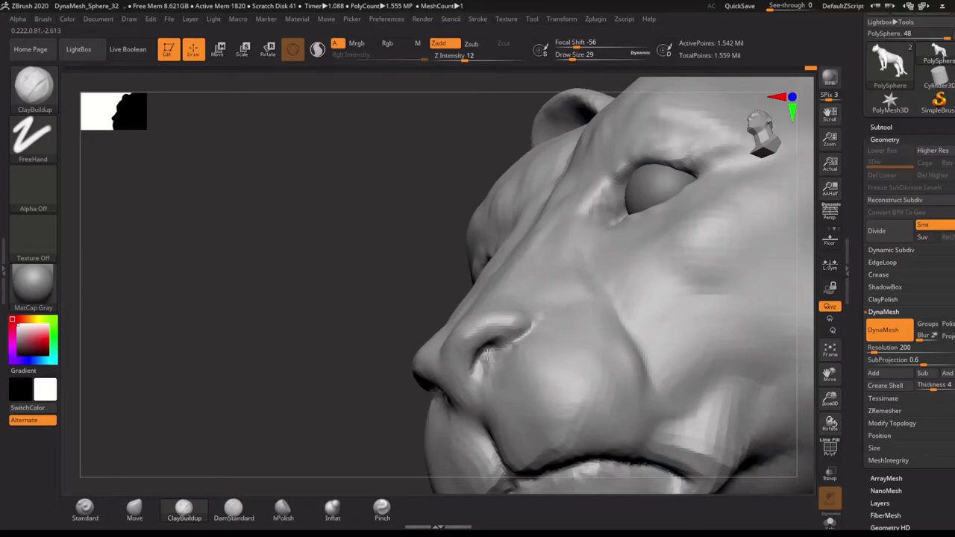
{"action": "key", "text": "bracketleft"}
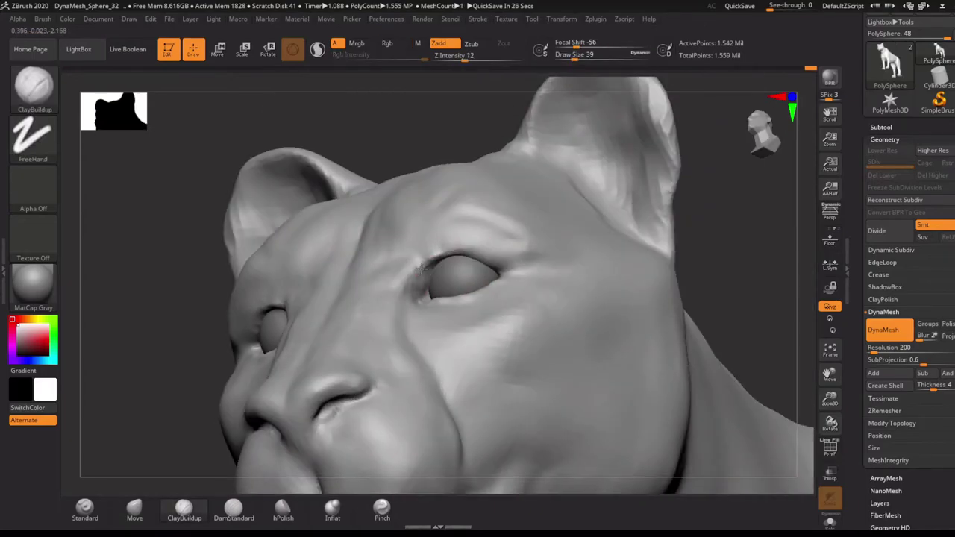
{"action": "right_click_drag", "start_coordinate": [421, 267], "coordinate": [450, 299]}
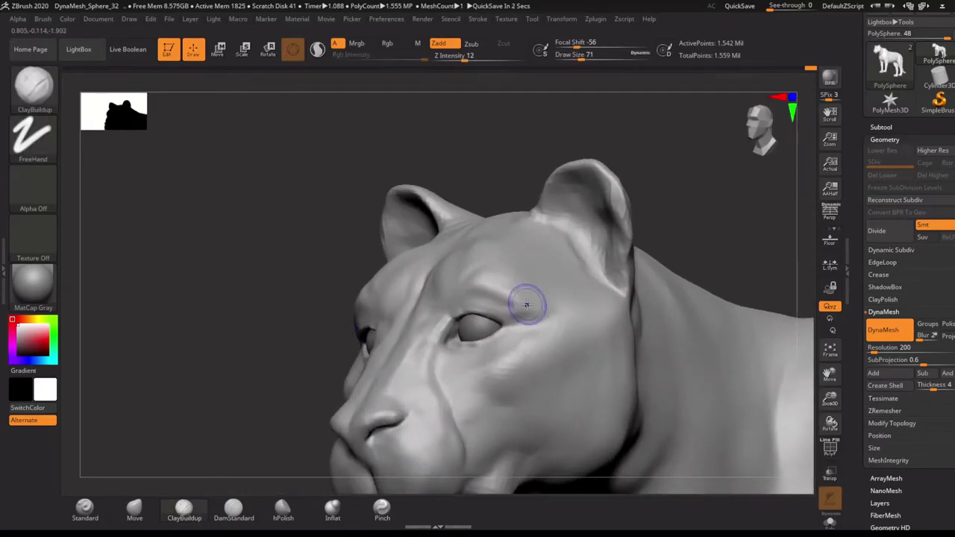
{"action": "right_click_drag", "start_coordinate": [483, 315], "coordinate": [594, 267], "text": "alt"}
Smooth out the neck creases using a brush size of 71.
{"action": "key", "text": "s"}
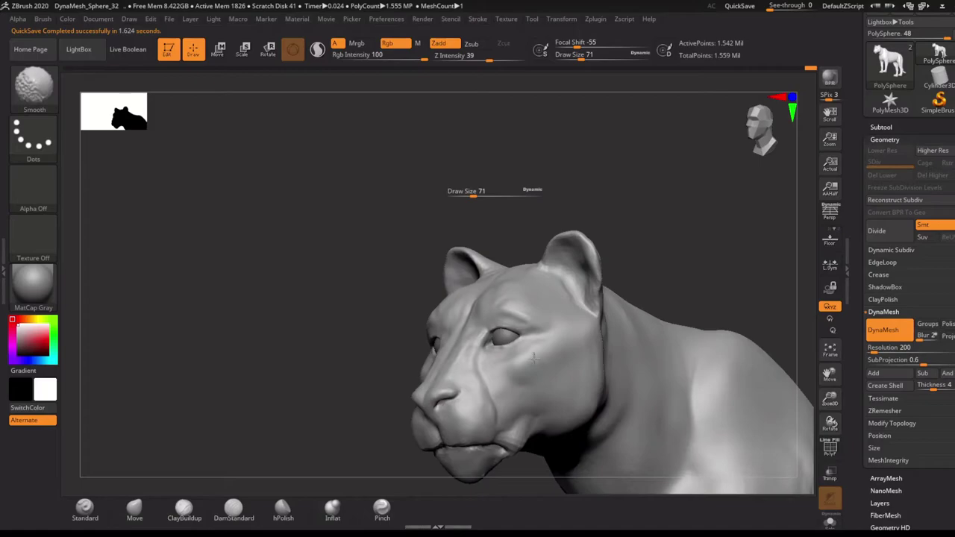
{"action": "mouse_move", "coordinate": [452, 457]}
{"action": "right_mouse_down", "text": "shift"}
{"action": "mouse_move", "coordinate": [452, 321]}
{"action": "mouse_move", "coordinate": [512, 241]}
{"action": "right_mouse_up", "text": "shift"}
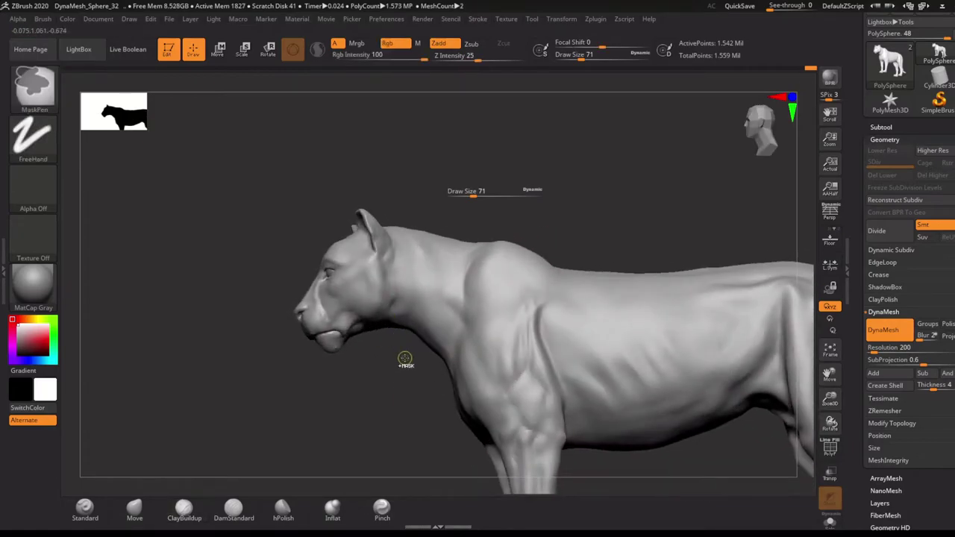
{"action": "right_click_drag", "start_coordinate": [405, 358], "coordinate": [467, 283], "text": "alt"}
{"action": "key", "text": "shift"}
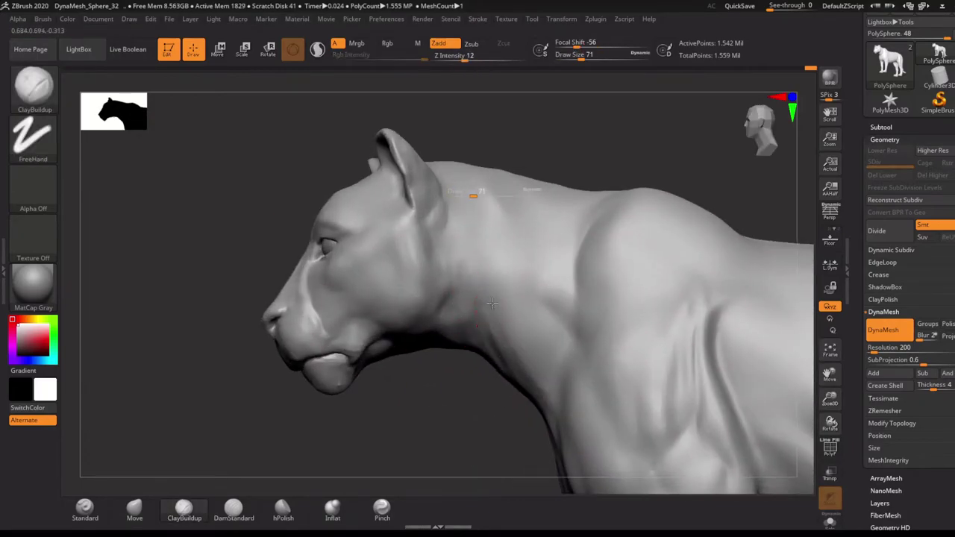
{"action": "left_click_drag", "start_coordinate": [480, 283], "coordinate": [504, 371], "text": "shift"}
Build up and reshape the lioness's ear forms.
{"action": "mouse_move", "coordinate": [493, 224]}
{"action": "right_mouse_down"}
{"action": "mouse_move", "coordinate": [426, 156]}
{"action": "mouse_move", "coordinate": [384, 159]}
{"action": "right_mouse_up"}
{"action": "left_click_drag", "start_coordinate": [417, 177], "coordinate": [384, 168]}
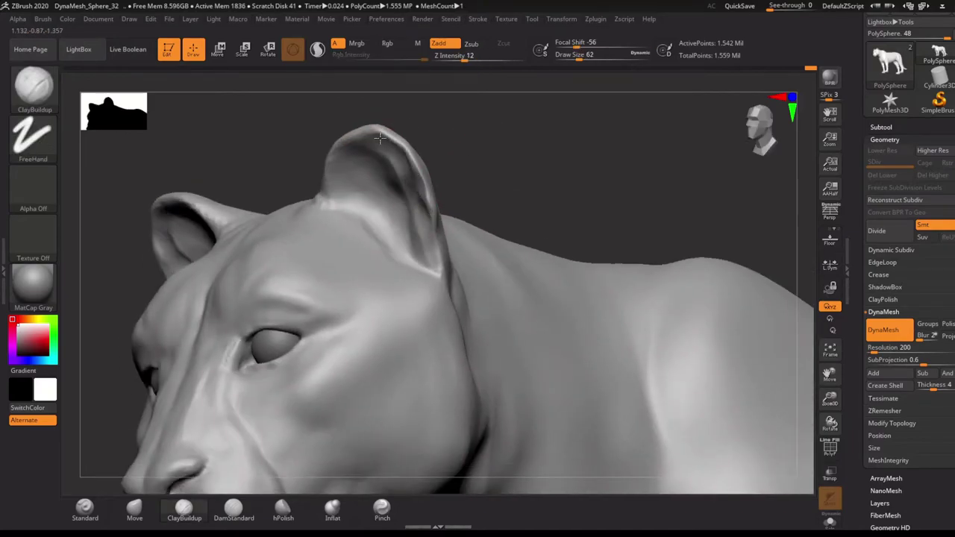
{"action": "right_click_drag", "start_coordinate": [385, 167], "coordinate": [420, 182], "text": "shift"}
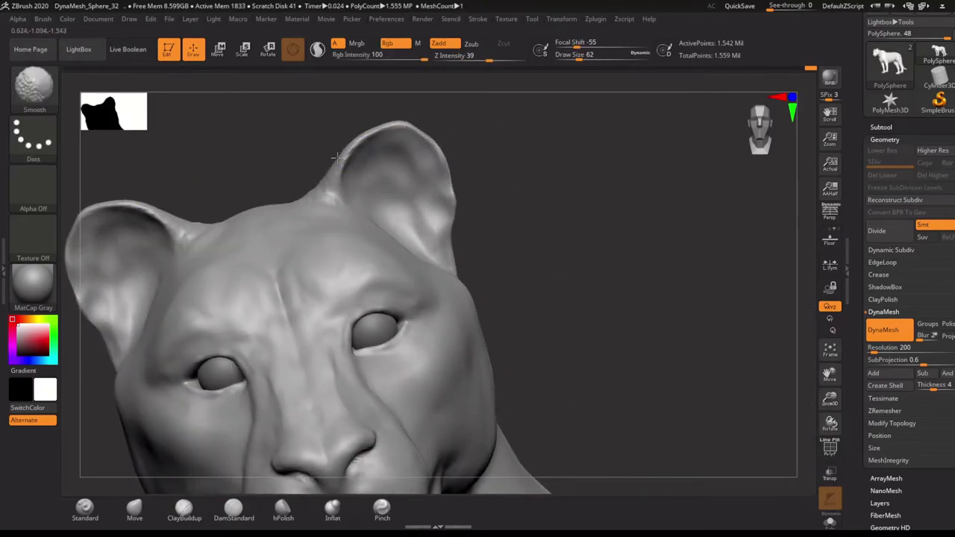
{"action": "key", "text": "f"}
{"action": "mouse_move", "coordinate": [600, 264]}
{"action": "right_mouse_down", "text": "shift"}
{"action": "mouse_move", "coordinate": [465, 388]}
{"action": "mouse_move", "coordinate": [509, 353]}
{"action": "right_mouse_up", "text": "shift"}
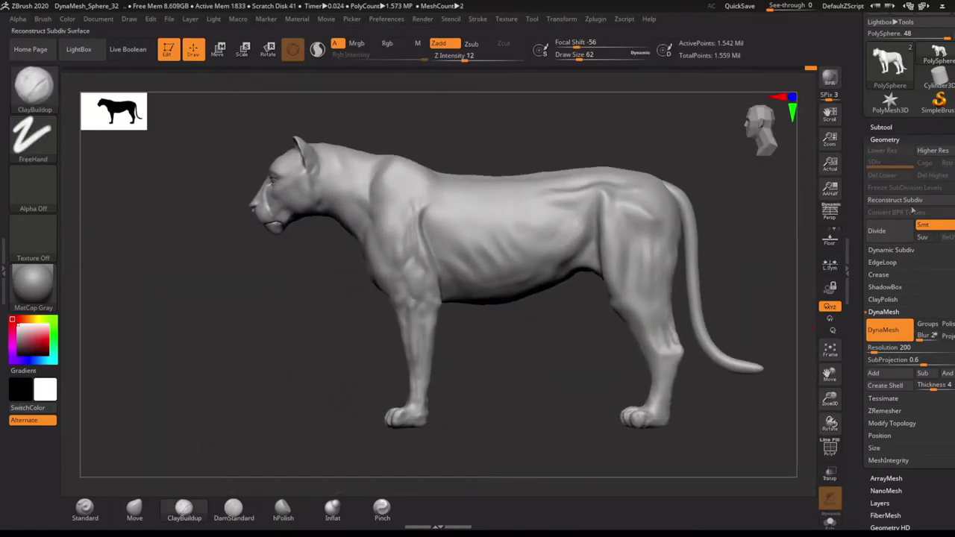
Duplicate the lioness subtool from the Subtool list.
{"action": "left_click", "coordinate": [881, 126]}
{"action": "left_click", "coordinate": [879, 330]}
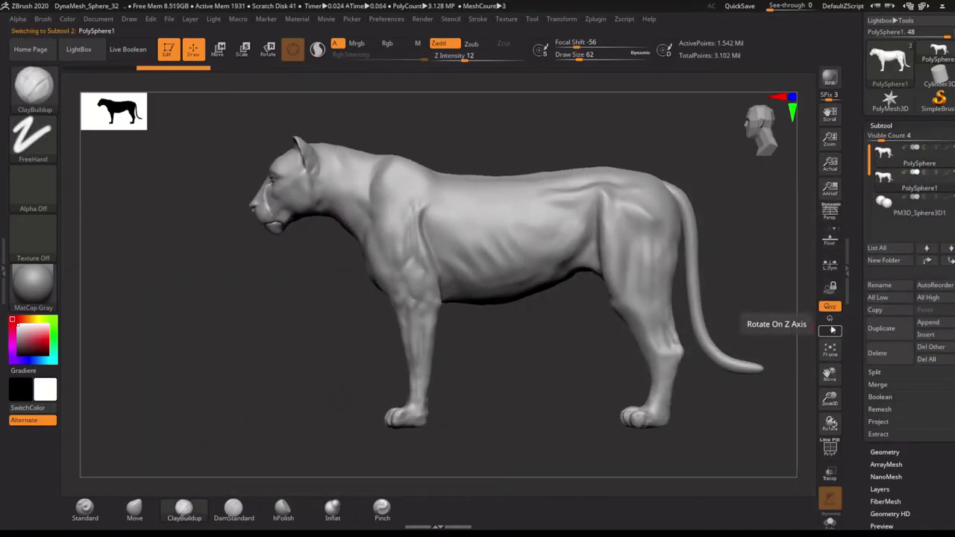
{"action": "left_click", "coordinate": [885, 452]}
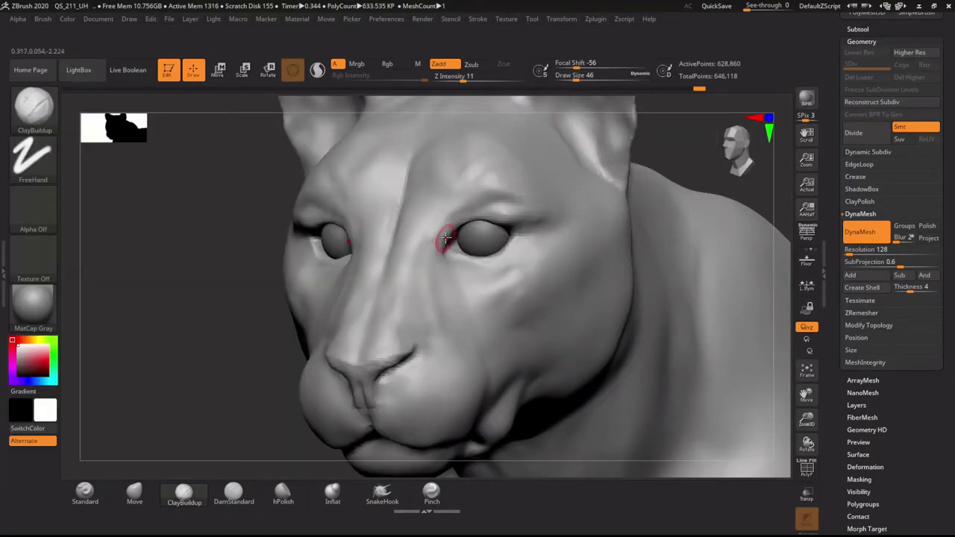
Mask beneath the eye and pull the surrounding skin lower with Move.
{"action": "key", "text": "ctrl"}
{"action": "left_click_drag", "start_coordinate": [464, 280], "coordinate": [443, 255], "text": "ctrl"}
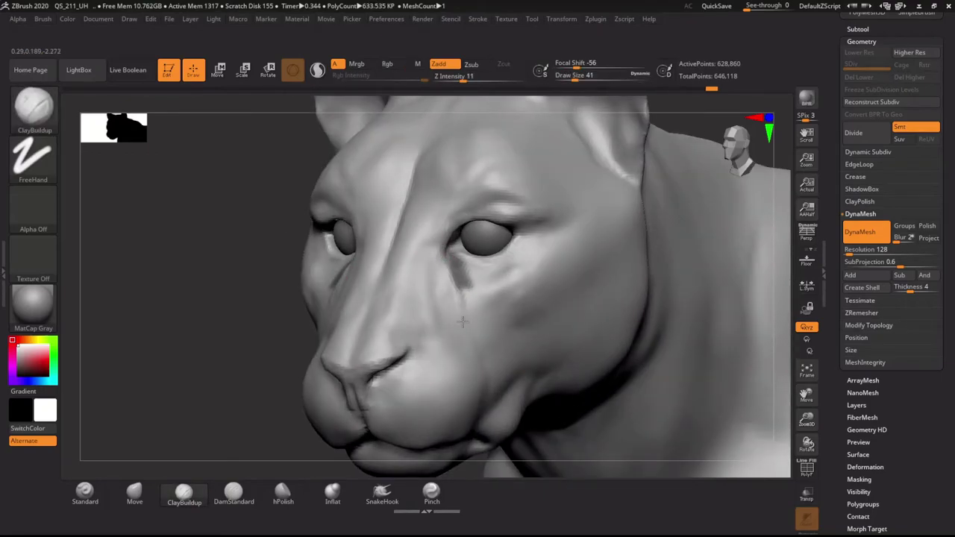
{"action": "left_click_drag", "start_coordinate": [347, 324], "coordinate": [256, 362], "text": "shift"}
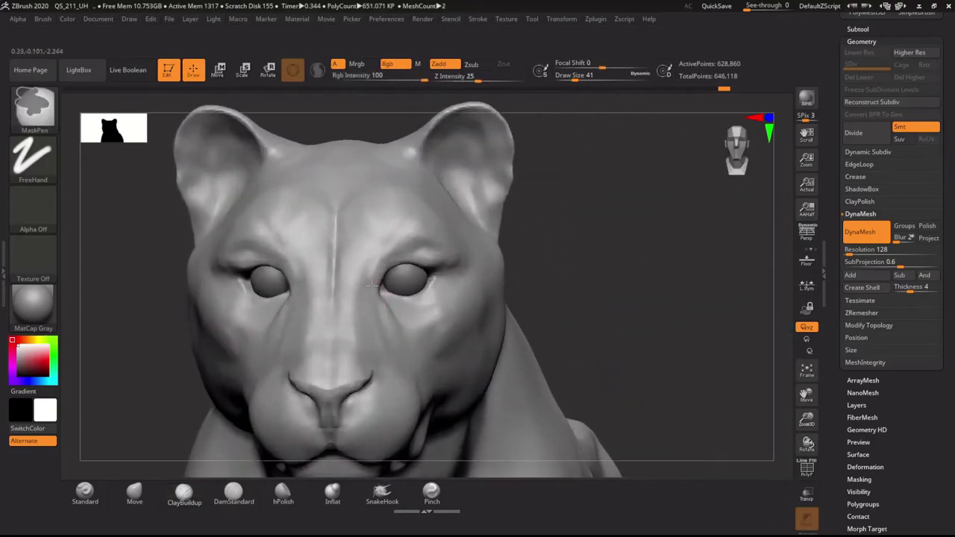
{"action": "key", "text": "s"}
{"action": "left_click_drag", "start_coordinate": [371, 314], "coordinate": [387, 355], "text": "ctrl"}
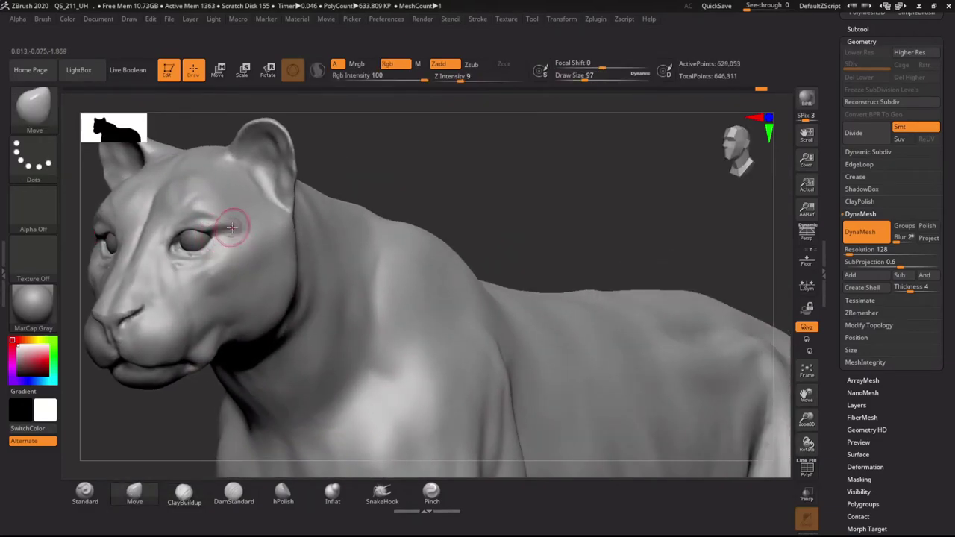
{"action": "left_click_drag", "start_coordinate": [219, 234], "coordinate": [202, 246]}
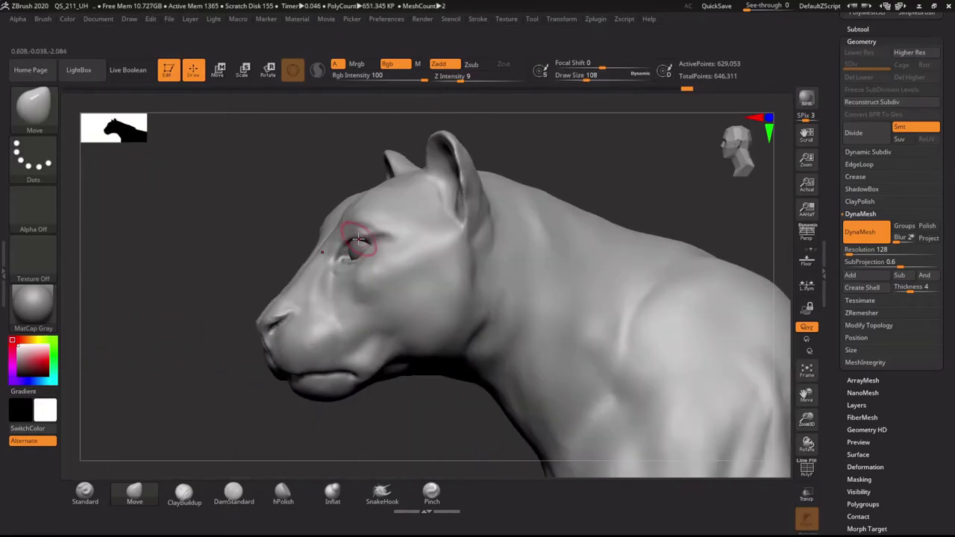
Cut away the stray piece between the eyeballs with TrimRect.
{"action": "left_click", "coordinate": [33, 104], "text": "ctrl+shift"}
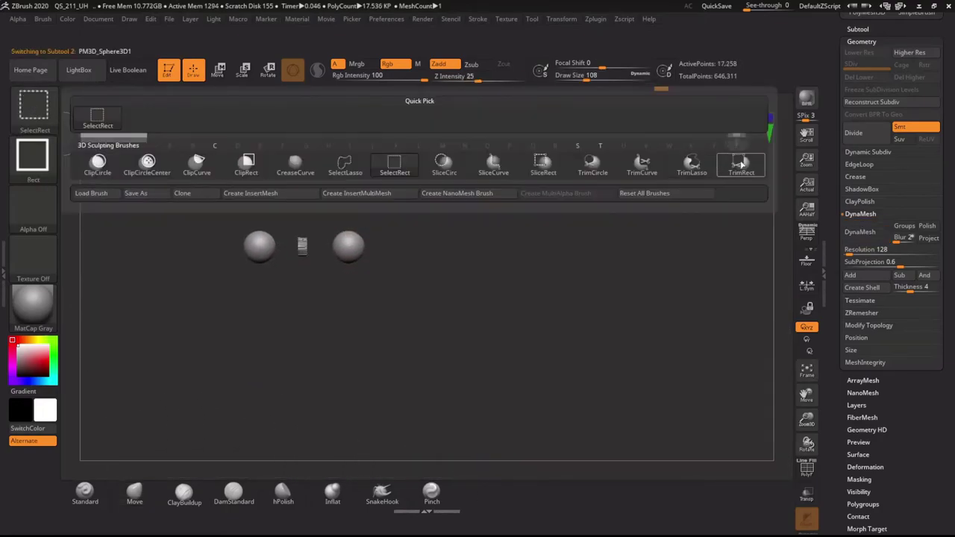
{"action": "left_click", "coordinate": [736, 159]}
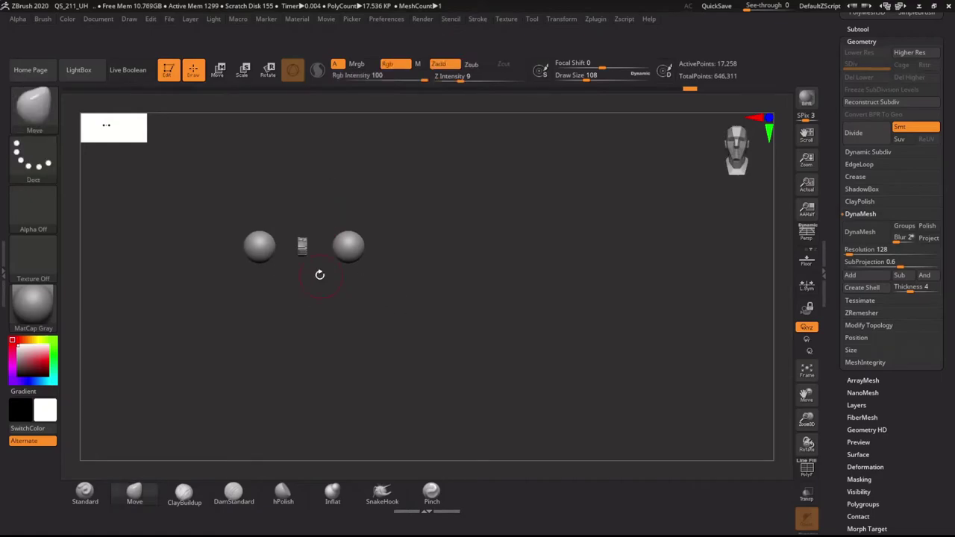
{"action": "left_click_drag", "start_coordinate": [278, 183], "coordinate": [334, 285], "text": "ctrl+shift"}
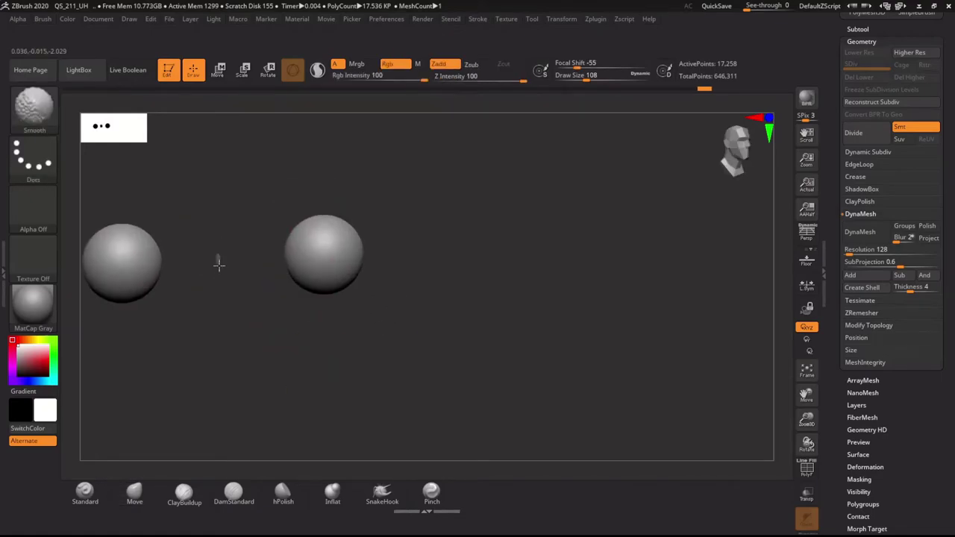
{"action": "left_click_drag", "start_coordinate": [260, 269], "coordinate": [421, 324], "text": "alt"}
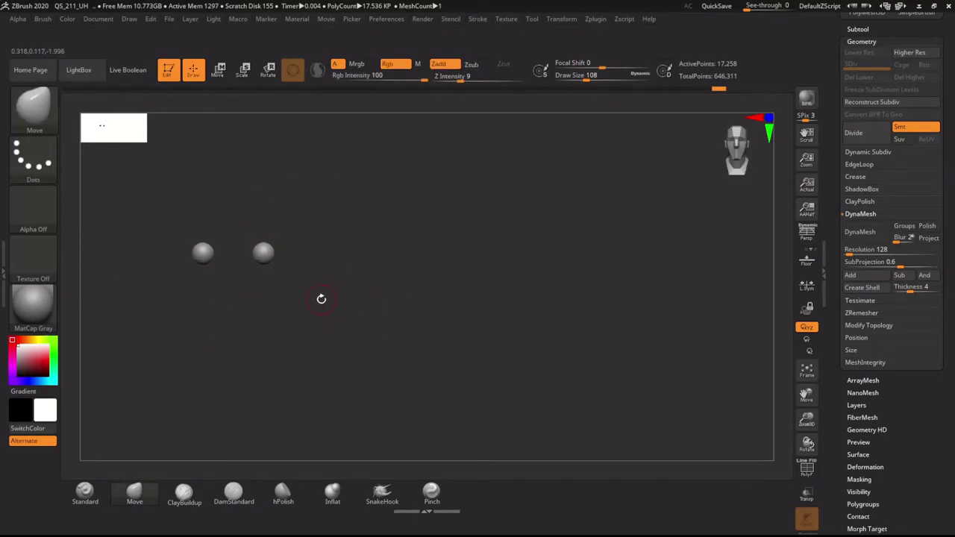
Subdivide the PM3D_Sphere3D1 eyeball subtool once and sculpt small pupil dents.
{"action": "key", "text": "w"}
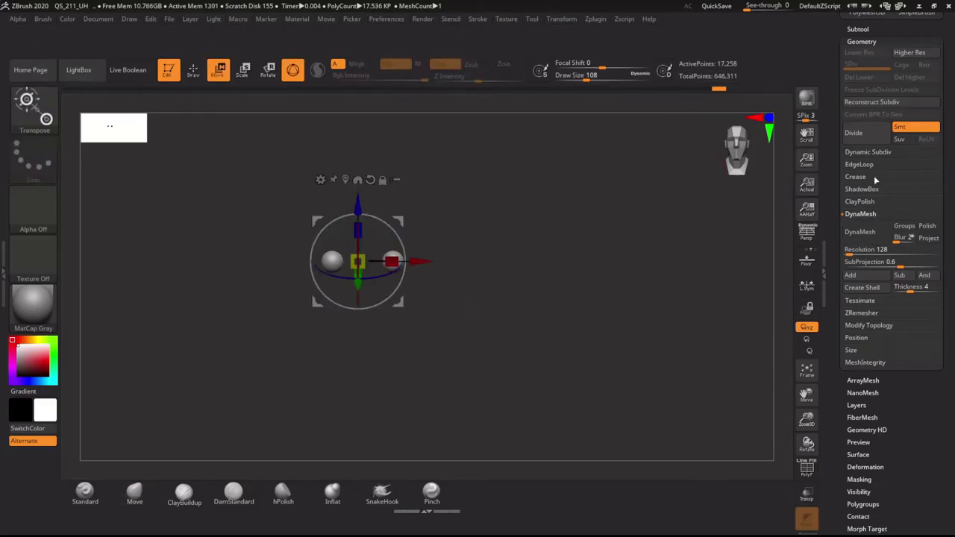
{"action": "left_click", "coordinate": [869, 30]}
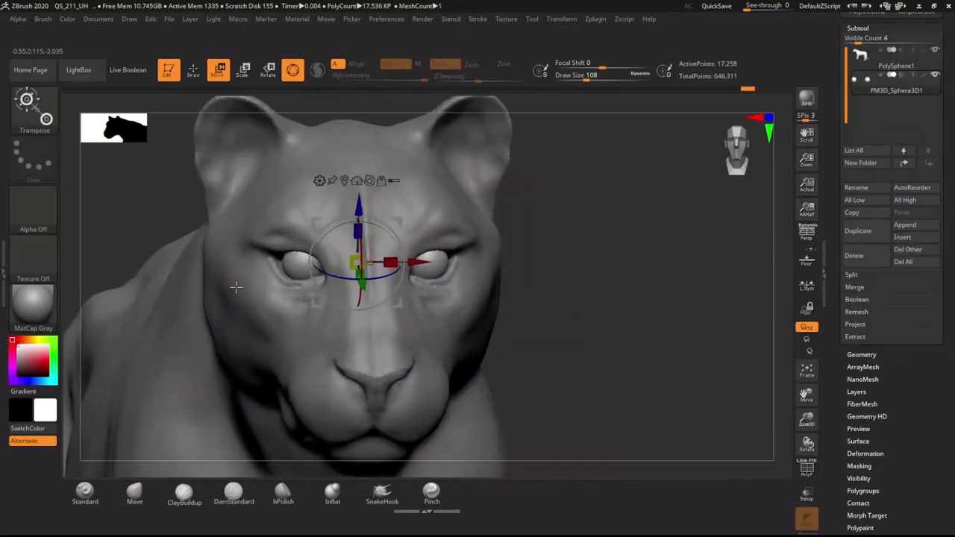
{"action": "left_click", "coordinate": [313, 297], "text": "alt"}
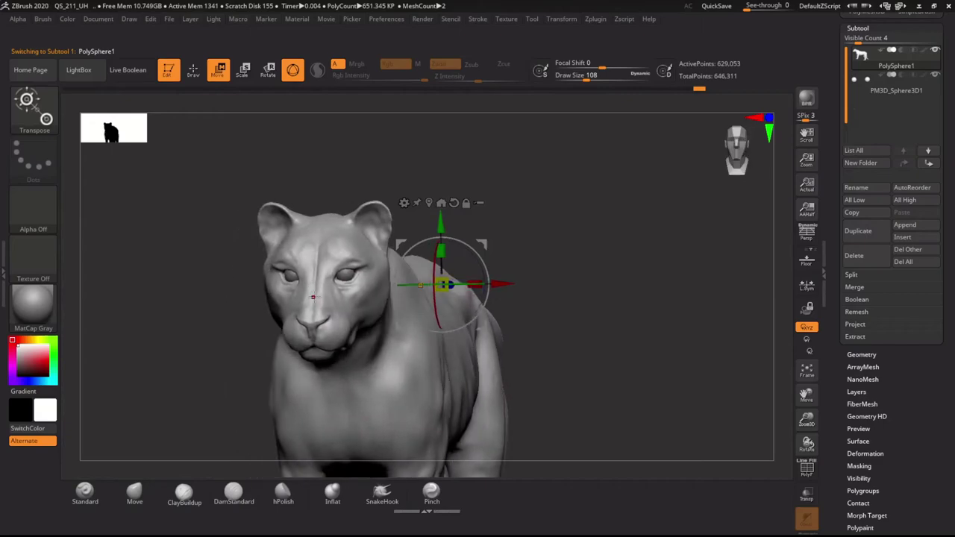
{"action": "key", "text": "q"}
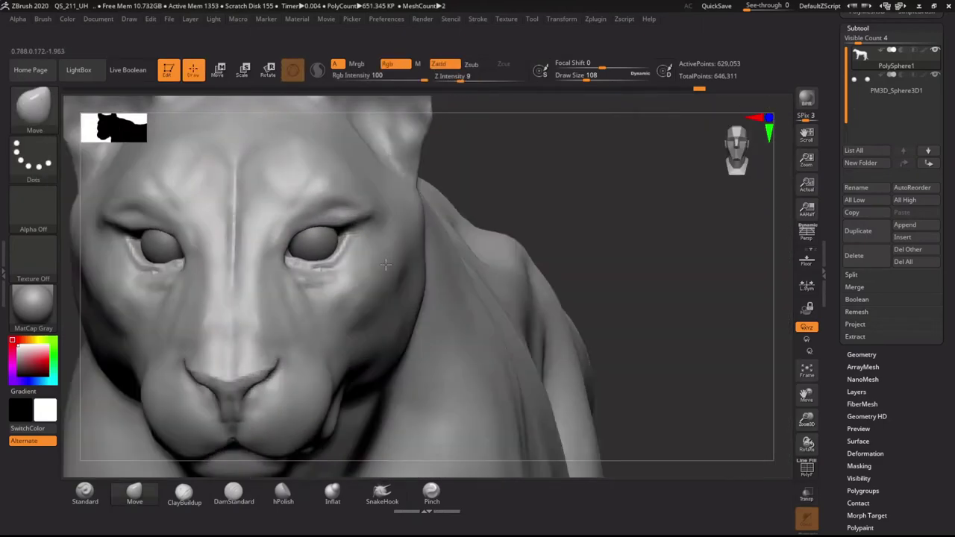
{"action": "left_click", "coordinate": [317, 242], "text": "alt"}
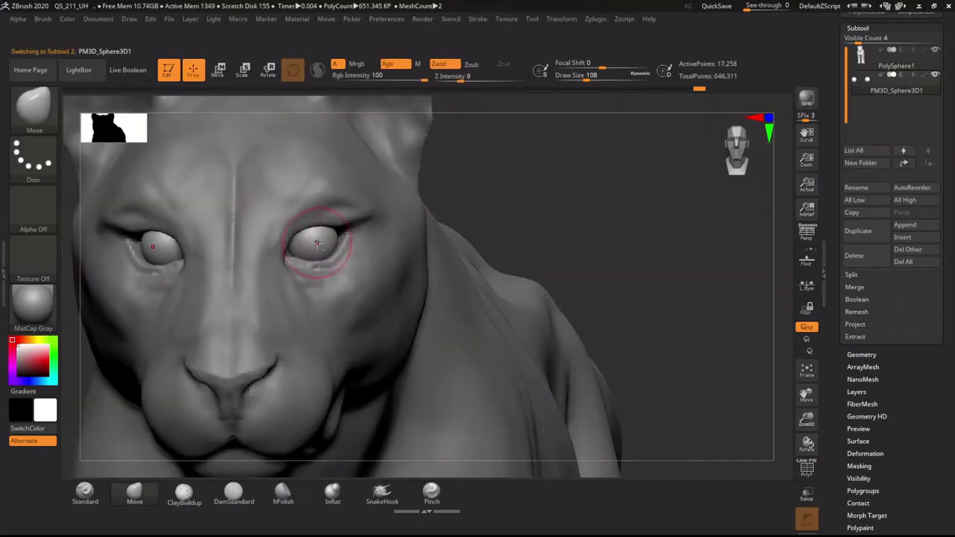
{"action": "type", "text": "s20"}
{"action": "key", "text": "ctrl+d"}
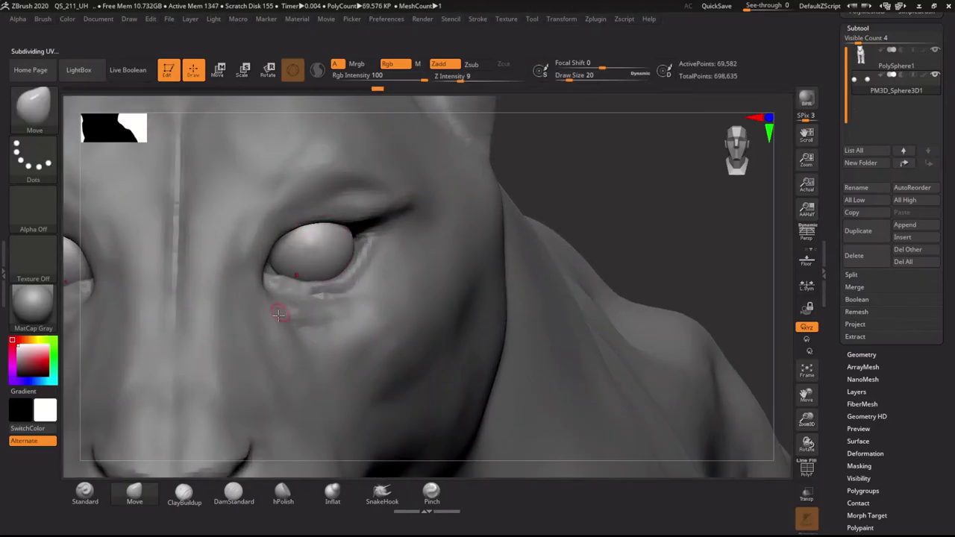
{"action": "key", "text": "b"}
{"action": "key", "text": "c"}
{"action": "key", "text": "b"}
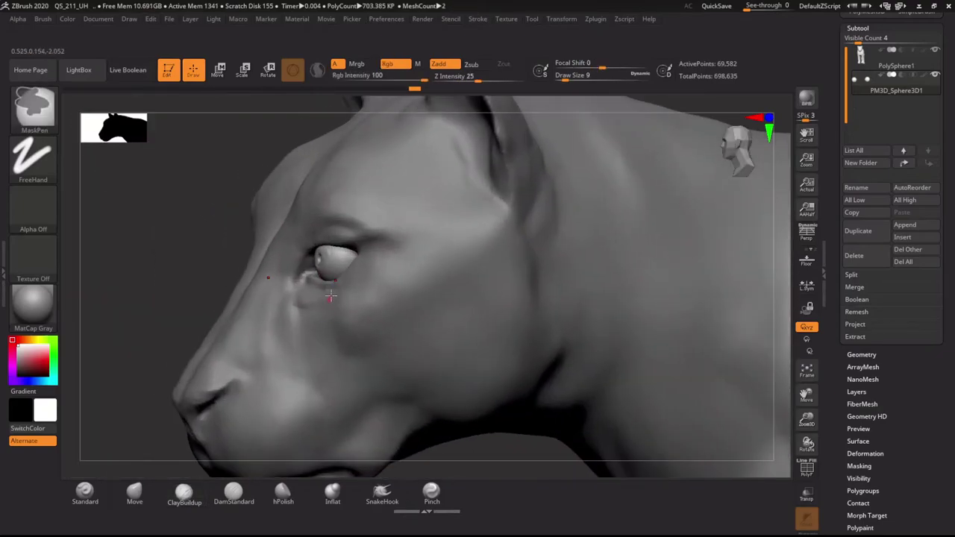
{"action": "key", "text": "w"}
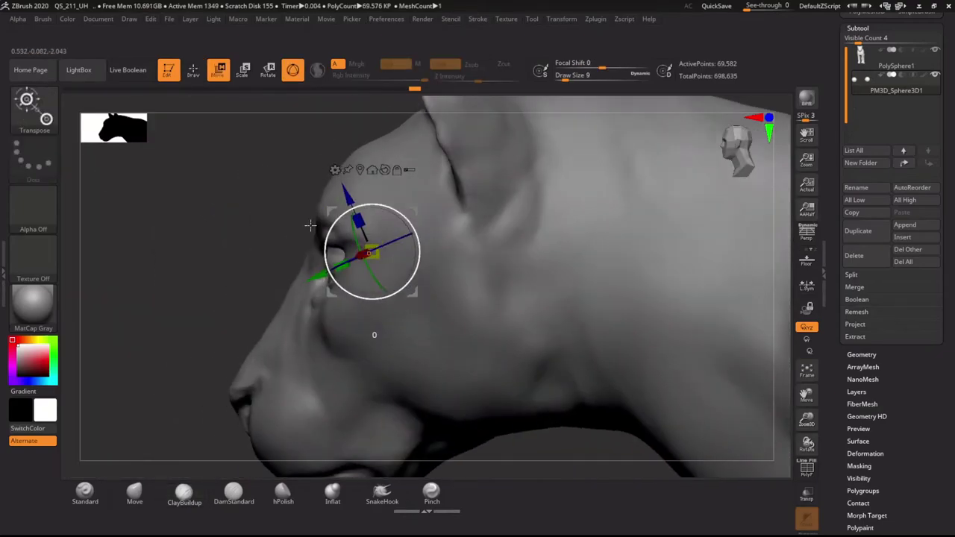
{"action": "mouse_move", "coordinate": [330, 299]}
{"action": "left_mouse_down"}
{"action": "mouse_move", "coordinate": [366, 203]}
{"action": "mouse_move", "coordinate": [550, 324]}
{"action": "left_mouse_up"}
Try Mirror And Weld on the eyeball mesh under Modify Topology.
{"action": "left_click", "coordinate": [866, 355]}
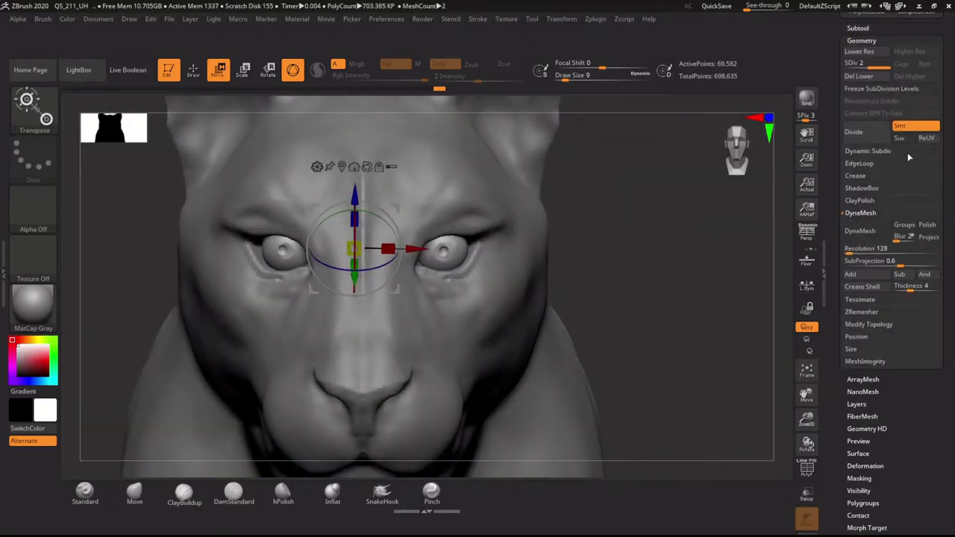
{"action": "left_click", "coordinate": [869, 250]}
{"action": "left_click", "coordinate": [880, 285]}
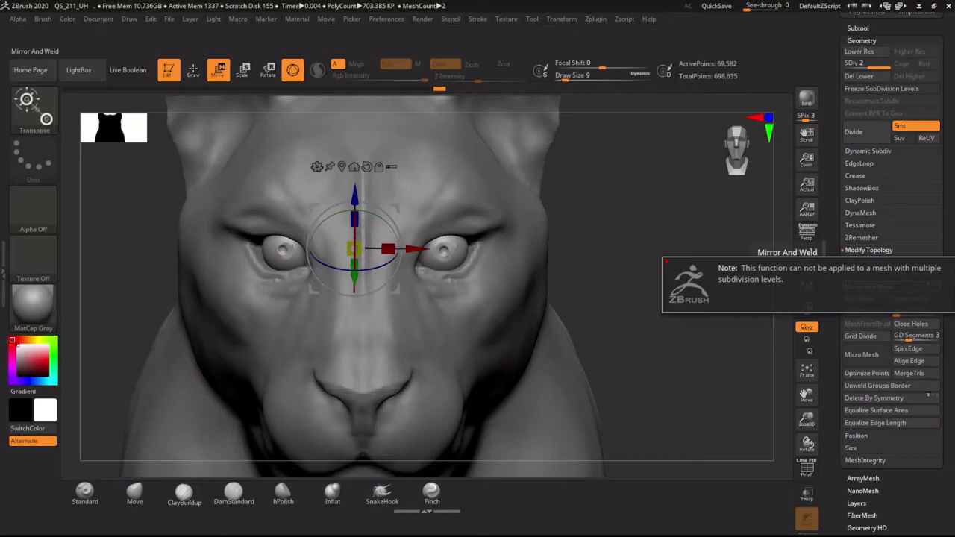
{"action": "left_click", "coordinate": [183, 493]}
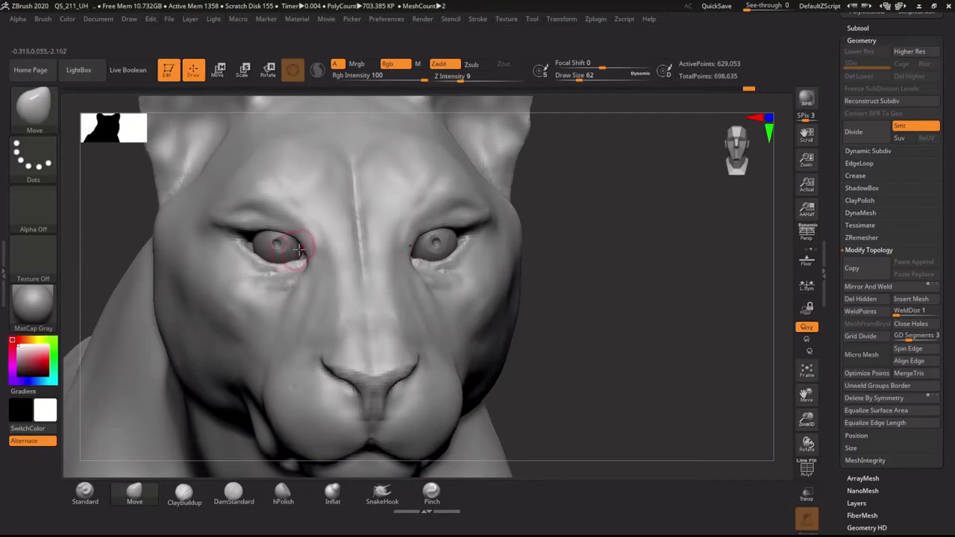
Push the eyelids to wrap snugly around the eyeballs with an enlarged Move brush.
{"action": "left_click", "coordinate": [277, 246], "text": "alt"}
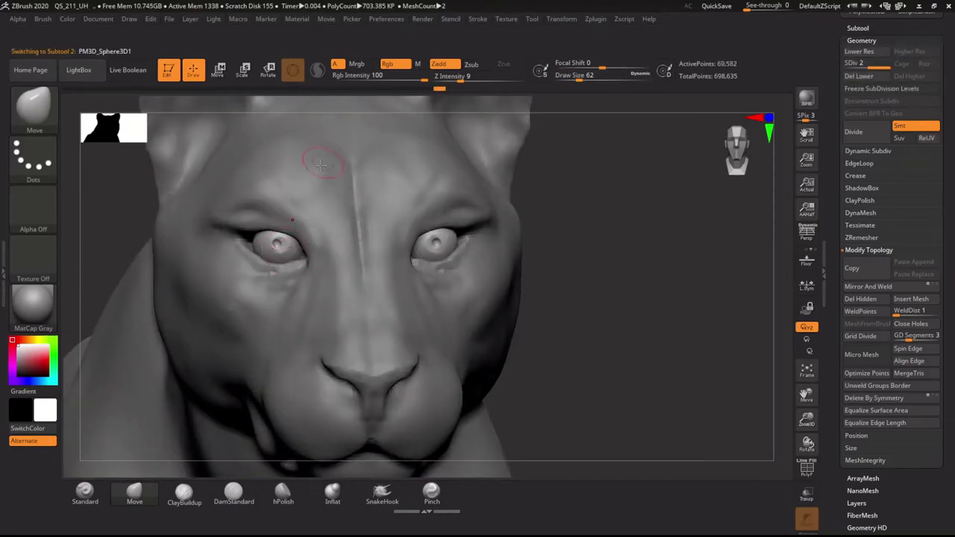
{"action": "key", "text": "w"}
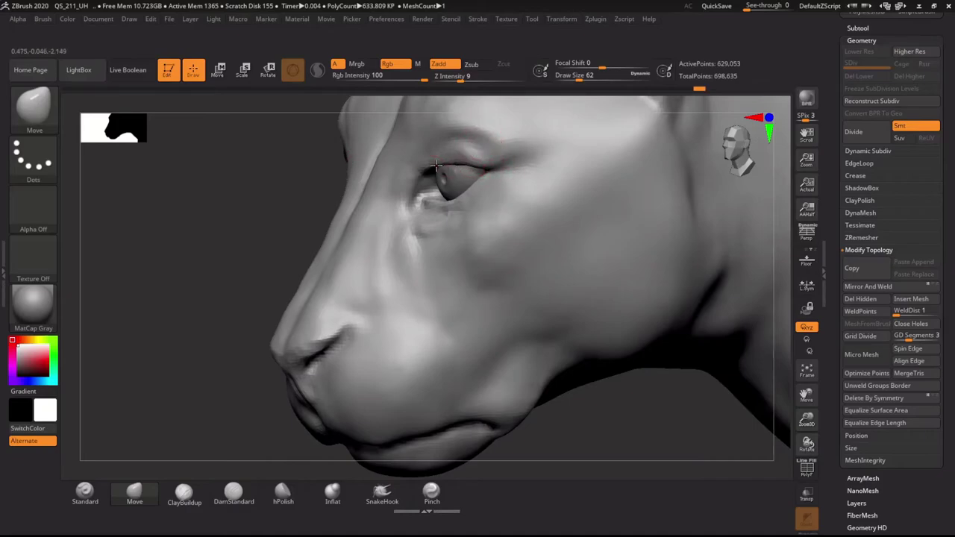
{"action": "key", "text": "s"}
{"action": "left_click", "coordinate": [453, 203]}
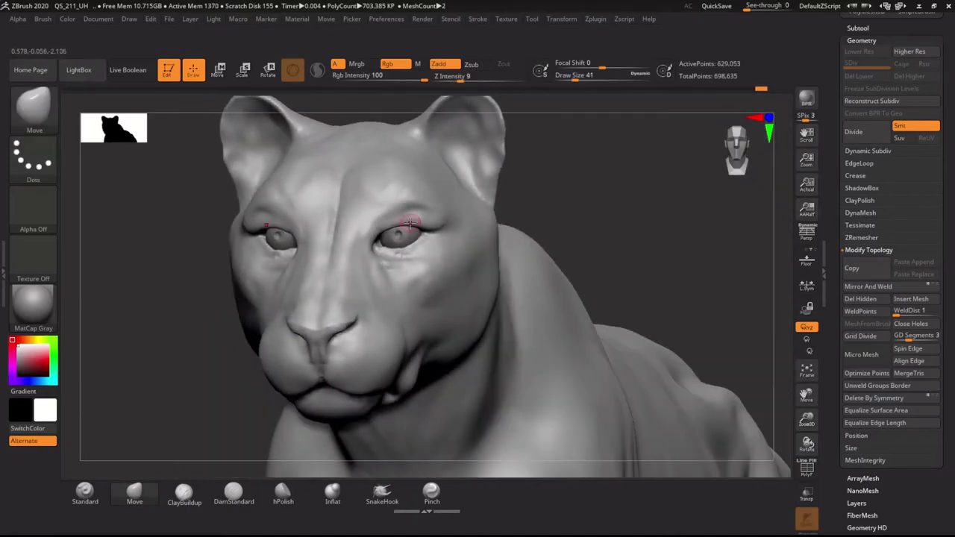
{"action": "key", "text": "bracketright"}
{"action": "left_click_drag", "start_coordinate": [410, 227], "coordinate": [390, 220]}
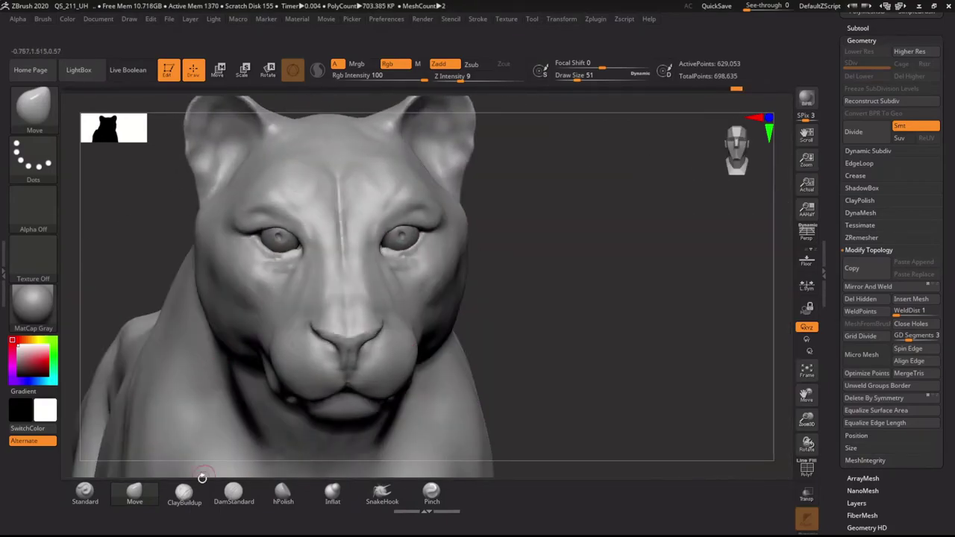
{"action": "left_click", "coordinate": [860, 213]}
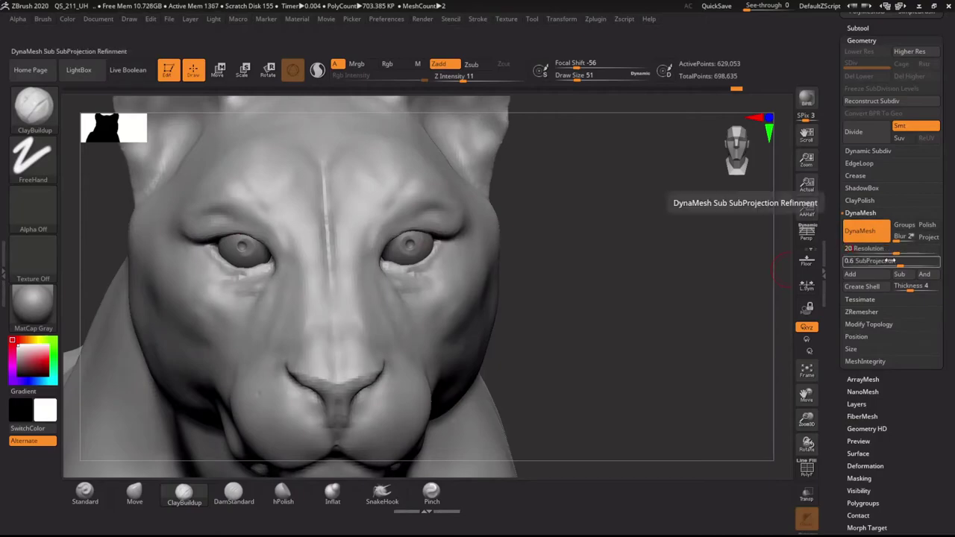
Turn on DynaMesh and pinch a sharper crease into the upper eyelid.
{"action": "left_click", "coordinate": [860, 230]}
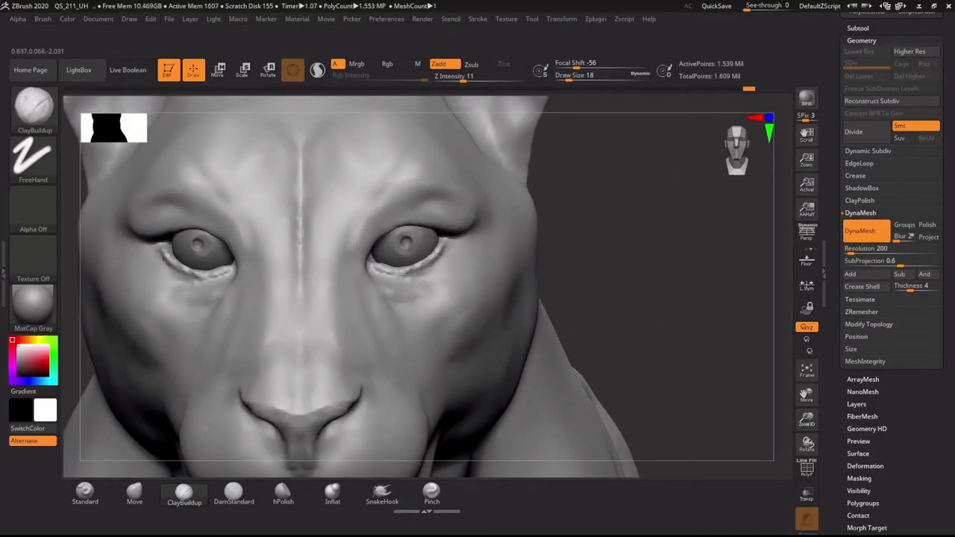
{"action": "mouse_move", "coordinate": [437, 247]}
{"action": "right_mouse_down"}
{"action": "mouse_move", "coordinate": [393, 226]}
{"action": "mouse_move", "coordinate": [127, 252]}
{"action": "mouse_move", "coordinate": [475, 247]}
{"action": "right_mouse_up"}
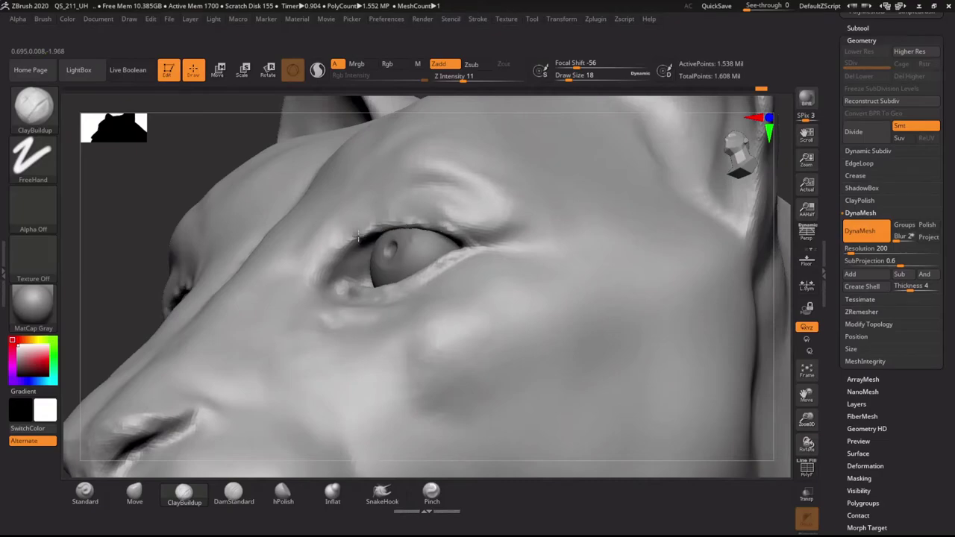
{"action": "left_click", "coordinate": [431, 493]}
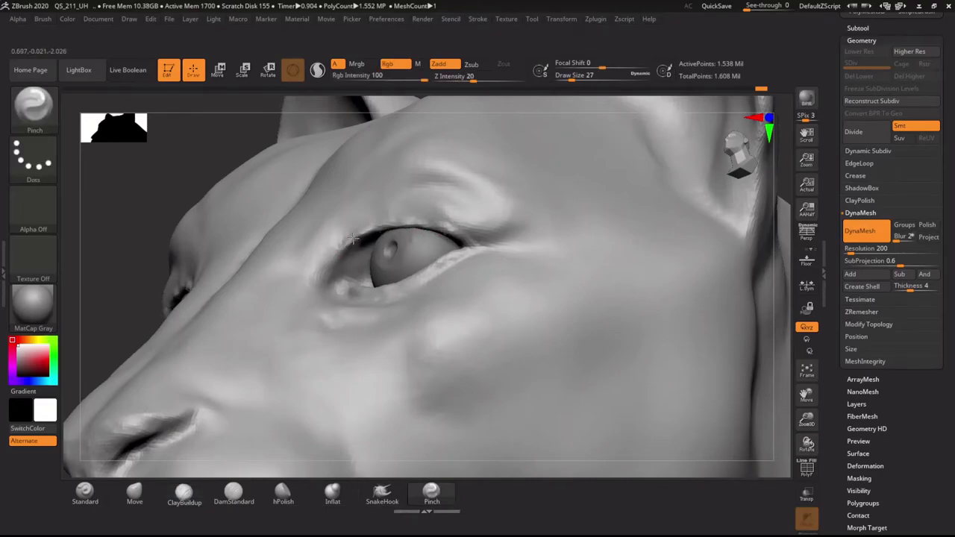
{"action": "right_click_drag", "start_coordinate": [353, 238], "coordinate": [441, 258]}
{"action": "mouse_move", "coordinate": [416, 230]}
{"action": "left_mouse_down"}
{"action": "mouse_move", "coordinate": [384, 219]}
{"action": "mouse_move", "coordinate": [450, 234]}
{"action": "left_mouse_up"}
{"action": "key", "text": "f"}
{"action": "right_click_drag", "start_coordinate": [368, 247], "coordinate": [266, 474]}
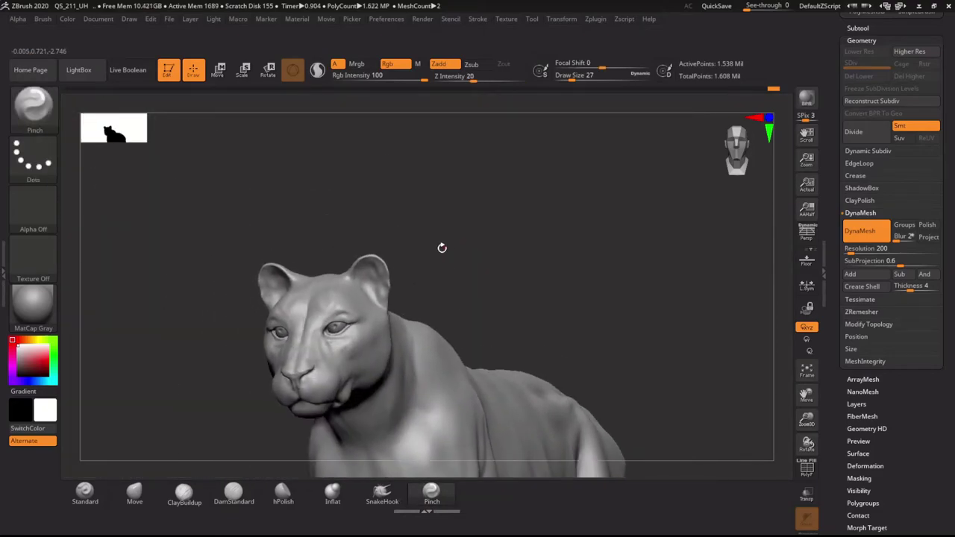
Build up the brow above the eye with ClayBuildup, then zoom in close on the eye.
{"action": "left_click", "coordinate": [183, 492]}
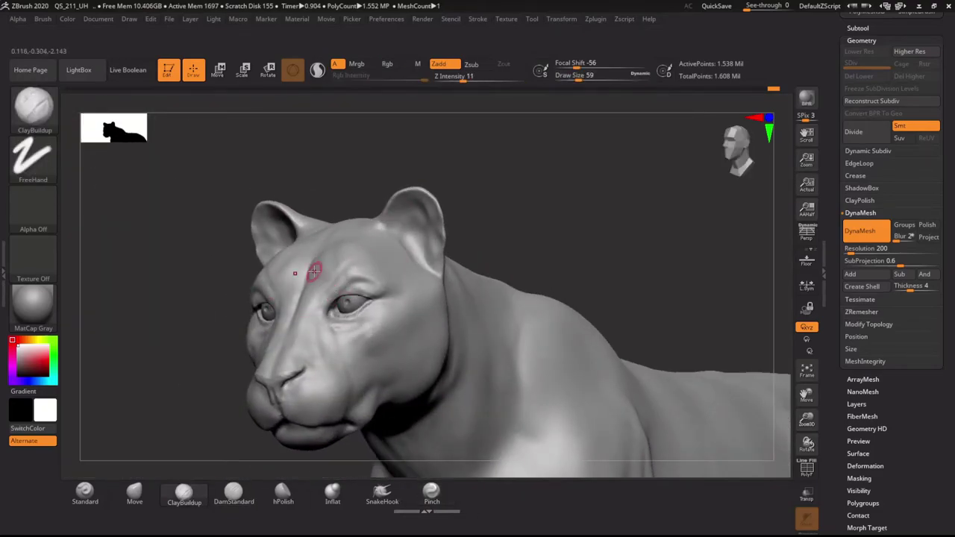
{"action": "right_click_drag", "start_coordinate": [315, 213], "coordinate": [358, 279]}
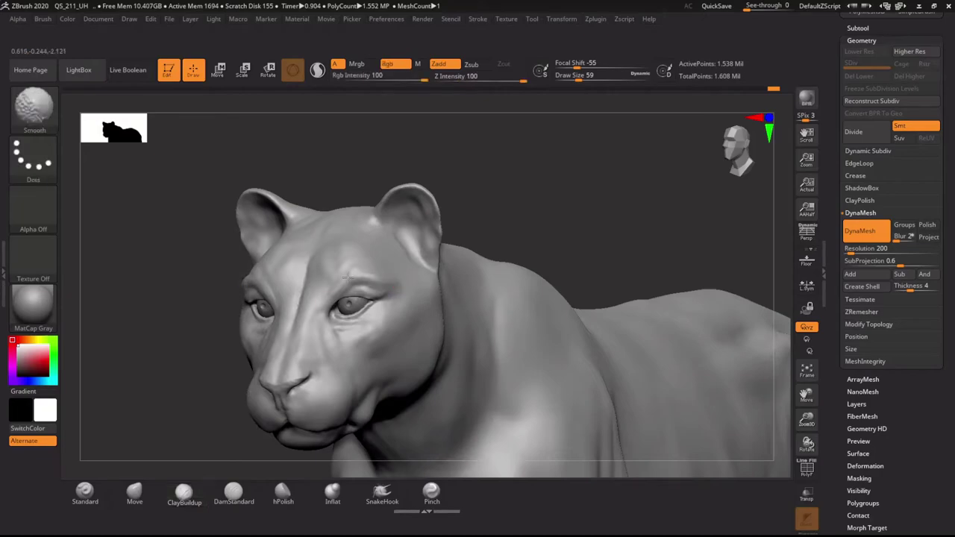
{"action": "mouse_move", "coordinate": [274, 292]}
{"action": "right_mouse_down"}
{"action": "mouse_move", "coordinate": [297, 299]}
{"action": "mouse_move", "coordinate": [291, 320]}
{"action": "right_mouse_up"}
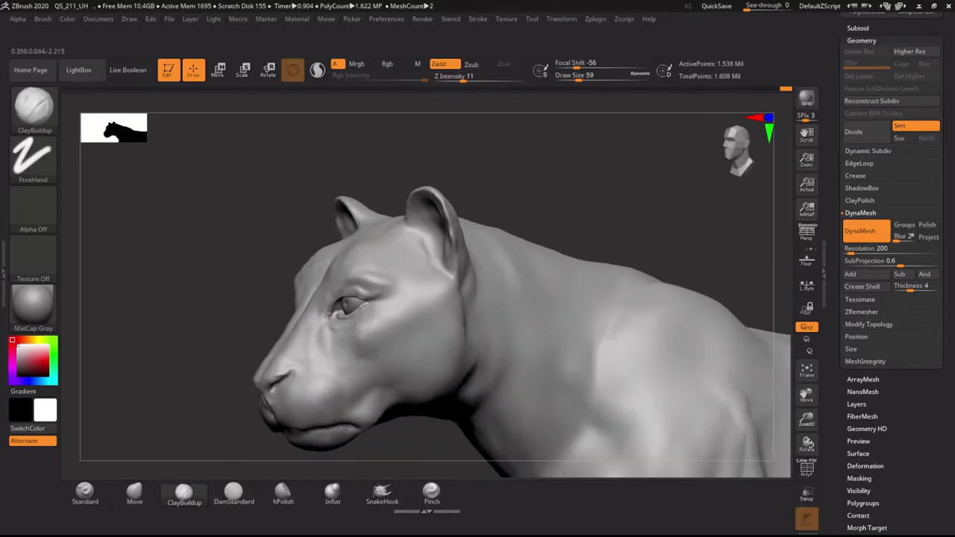
{"action": "mouse_move", "coordinate": [437, 320]}
{"action": "right_mouse_down"}
{"action": "mouse_move", "coordinate": [357, 334]}
{"action": "mouse_move", "coordinate": [333, 306]}
{"action": "right_mouse_up"}
{"action": "left_click", "coordinate": [134, 492]}
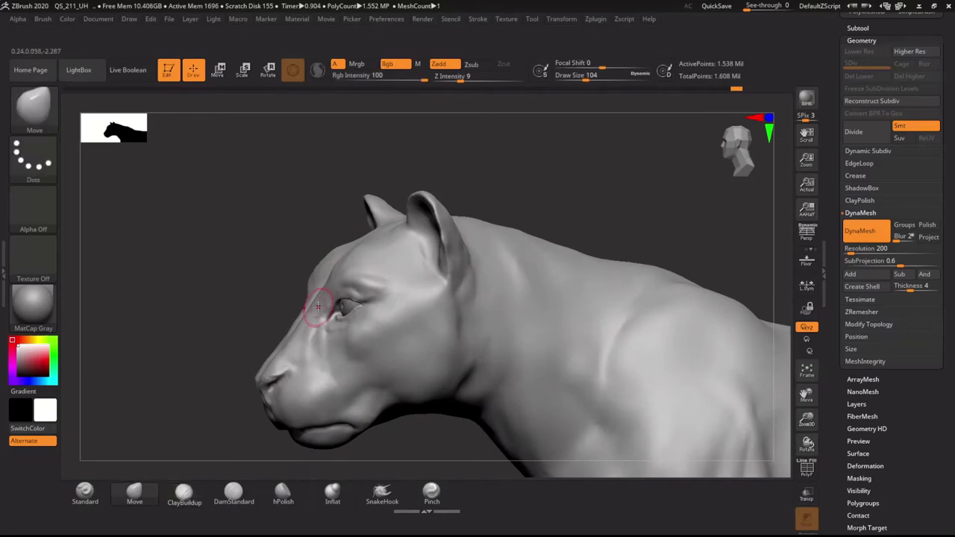
{"action": "mouse_move", "coordinate": [321, 315]}
{"action": "right_mouse_down"}
{"action": "mouse_move", "coordinate": [437, 260]}
{"action": "mouse_move", "coordinate": [421, 258]}
{"action": "mouse_move", "coordinate": [351, 389]}
{"action": "right_mouse_up"}
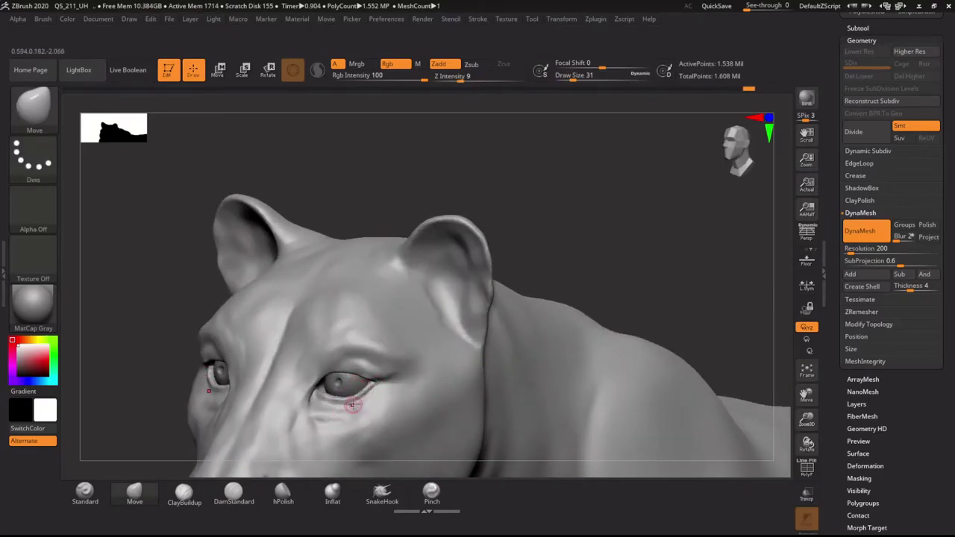
{"action": "mouse_move", "coordinate": [351, 404]}
{"action": "right_mouse_down"}
{"action": "mouse_move", "coordinate": [343, 407]}
{"action": "mouse_move", "coordinate": [369, 275]}
{"action": "mouse_move", "coordinate": [411, 216]}
{"action": "mouse_move", "coordinate": [250, 443]}
{"action": "mouse_move", "coordinate": [277, 384]}
{"action": "mouse_move", "coordinate": [327, 372]}
{"action": "mouse_move", "coordinate": [283, 366]}
{"action": "mouse_move", "coordinate": [309, 377]}
{"action": "right_mouse_up"}
Build up clay near the mouth with the ClayBuildup brush.
{"action": "key", "text": "b"}
{"action": "key", "text": "c"}
{"action": "key", "text": "b"}
{"action": "key", "text": "ctrl"}
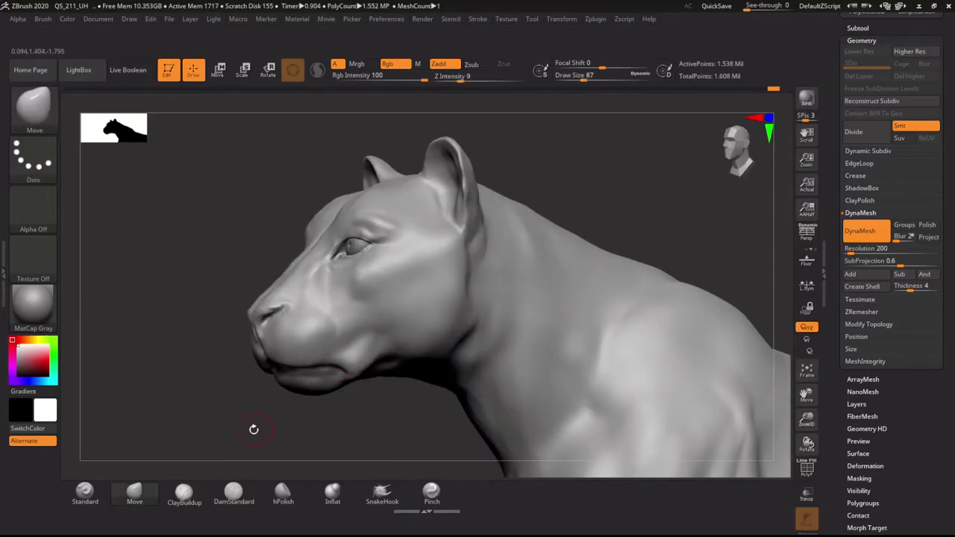
{"action": "key", "text": "b"}
{"action": "key", "text": "c"}
{"action": "key", "text": "b"}
{"action": "right_click_drag", "start_coordinate": [254, 430], "coordinate": [309, 337]}
{"action": "left_click_drag", "start_coordinate": [298, 339], "coordinate": [332, 344]}
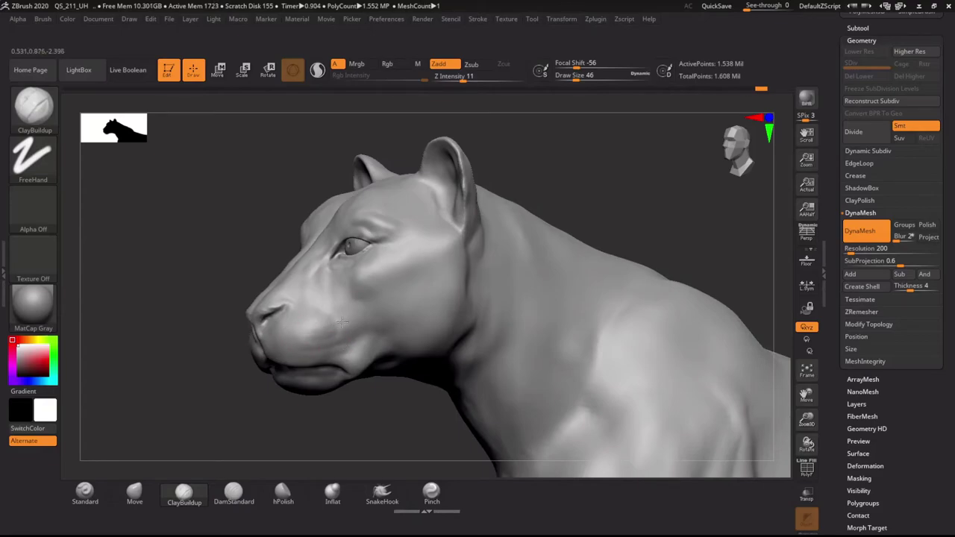
Reduce the brush Draw Size to 33 and check the nose from side and three-quarter views.
{"action": "key", "text": "s"}
{"action": "left_click_drag", "start_coordinate": [343, 357], "coordinate": [362, 365]}
{"action": "mouse_move", "coordinate": [388, 344]}
{"action": "right_mouse_down", "text": "shift"}
{"action": "mouse_move", "coordinate": [294, 443]}
{"action": "mouse_move", "coordinate": [344, 329]}
{"action": "right_mouse_up", "text": "shift"}
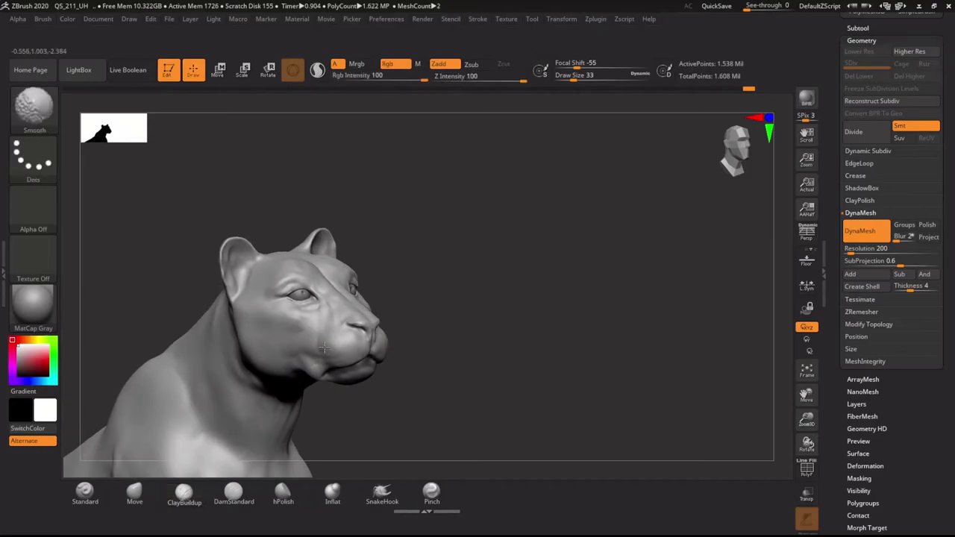
{"action": "mouse_move", "coordinate": [328, 371]}
{"action": "right_mouse_down"}
{"action": "mouse_move", "coordinate": [235, 352]}
{"action": "mouse_move", "coordinate": [378, 329]}
{"action": "mouse_move", "coordinate": [351, 351]}
{"action": "mouse_move", "coordinate": [395, 288]}
{"action": "right_mouse_up"}
{"action": "key", "text": "space"}
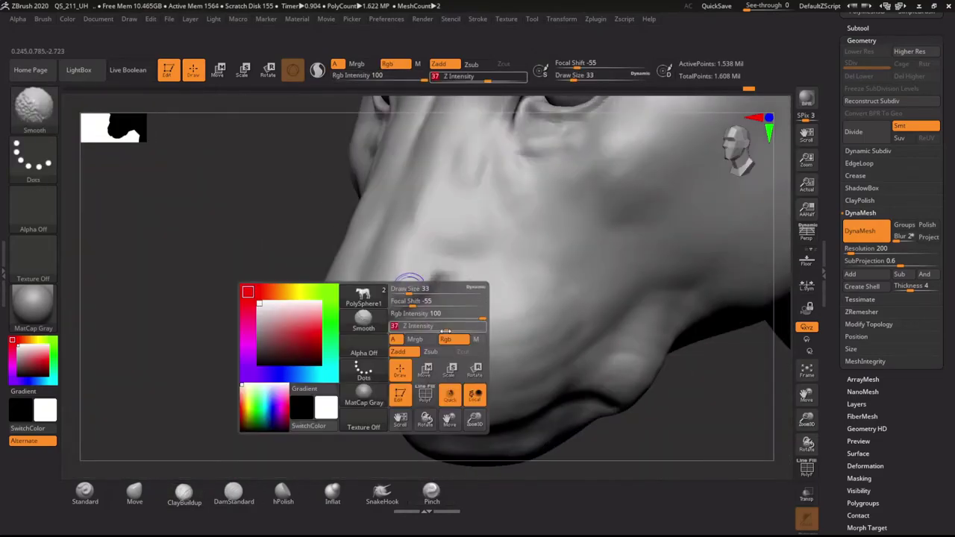
Sharpen the central groove down the nose tip with the Pinch brush.
{"action": "mouse_move", "coordinate": [369, 300]}
{"action": "right_mouse_down"}
{"action": "mouse_move", "coordinate": [317, 309]}
{"action": "mouse_move", "coordinate": [344, 347]}
{"action": "right_mouse_up"}
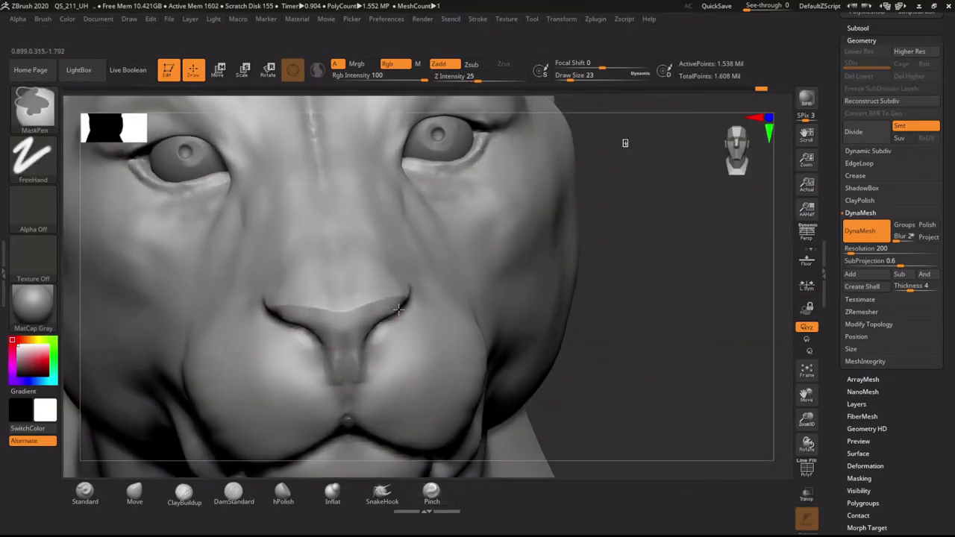
{"action": "left_click_drag", "start_coordinate": [342, 340], "coordinate": [347, 373]}
{"action": "mouse_move", "coordinate": [348, 405]}
{"action": "right_mouse_down"}
{"action": "mouse_move", "coordinate": [379, 321]}
{"action": "mouse_move", "coordinate": [373, 215]}
{"action": "right_mouse_up"}
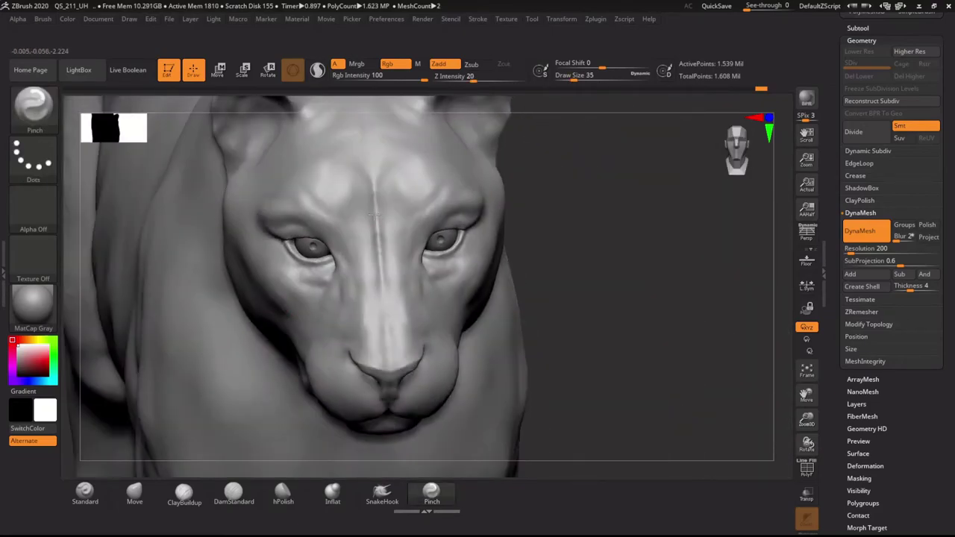
{"action": "key", "text": "f"}
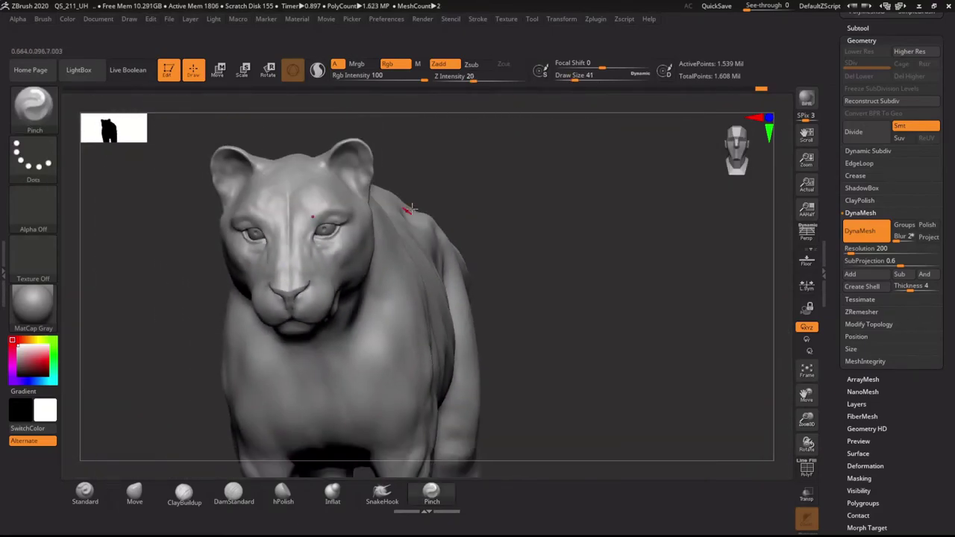
{"action": "right_click_drag", "start_coordinate": [164, 383], "coordinate": [162, 337]}
{"action": "mouse_move", "coordinate": [260, 348]}
{"action": "right_mouse_down", "text": "ctrl"}
{"action": "mouse_move", "coordinate": [284, 401]}
{"action": "mouse_move", "coordinate": [340, 381]}
{"action": "right_mouse_up", "text": "ctrl"}
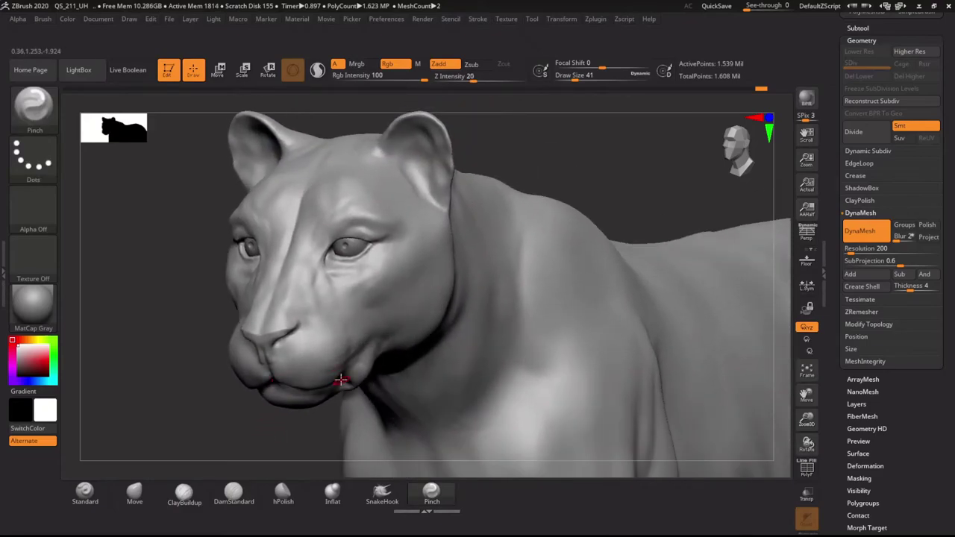
Build up clay on the cheek beside the eye and Shift-smooth it.
{"action": "left_click", "coordinate": [184, 494]}
{"action": "right_click_drag", "start_coordinate": [224, 398], "coordinate": [335, 341]}
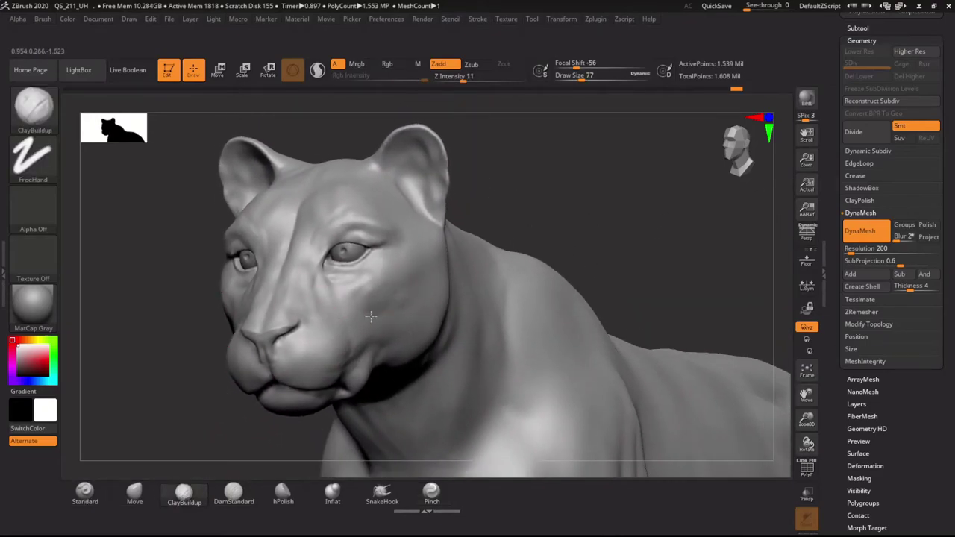
{"action": "right_click_drag", "start_coordinate": [424, 280], "coordinate": [377, 275], "text": "ctrl"}
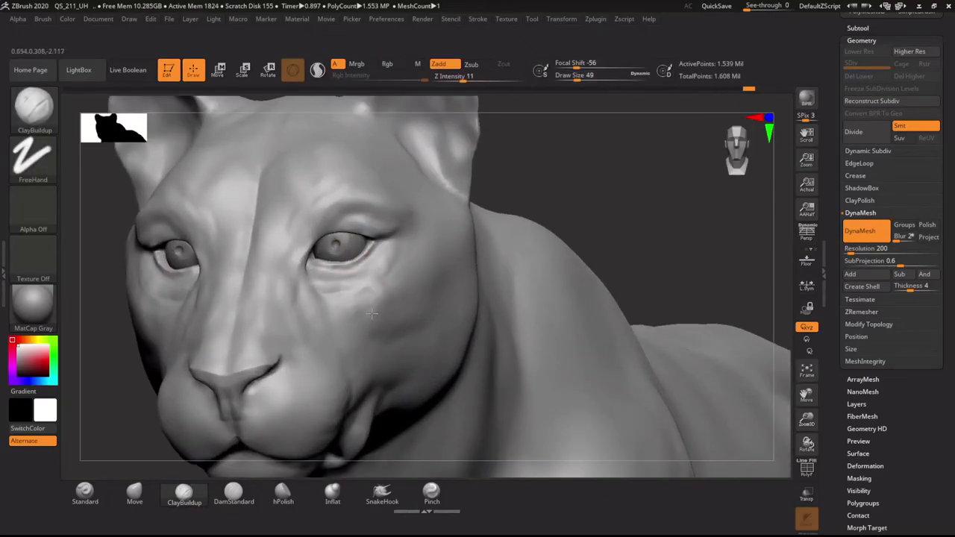
{"action": "key", "text": "shift"}
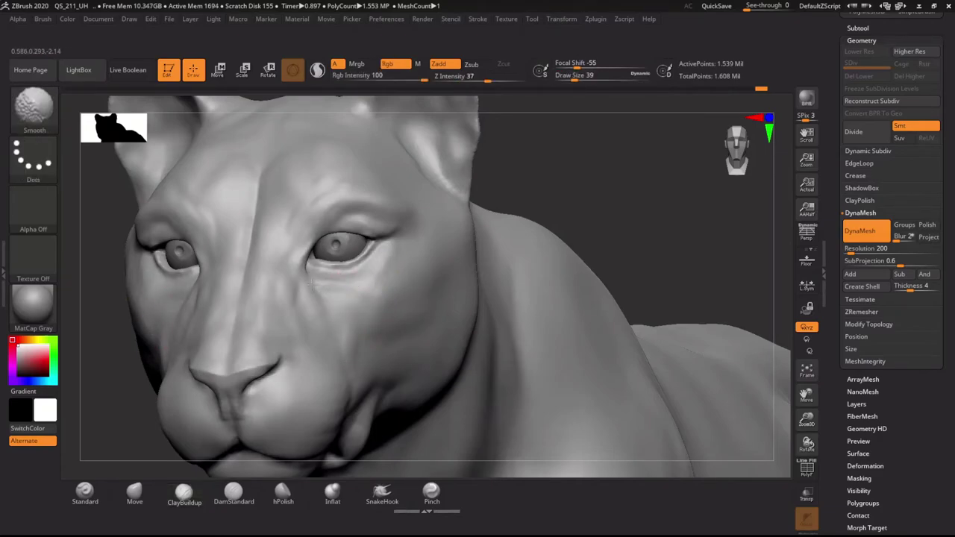
{"action": "mouse_move", "coordinate": [335, 358]}
{"action": "right_mouse_down"}
{"action": "mouse_move", "coordinate": [363, 296]}
{"action": "mouse_move", "coordinate": [379, 305]}
{"action": "mouse_move", "coordinate": [394, 293]}
{"action": "right_mouse_up"}
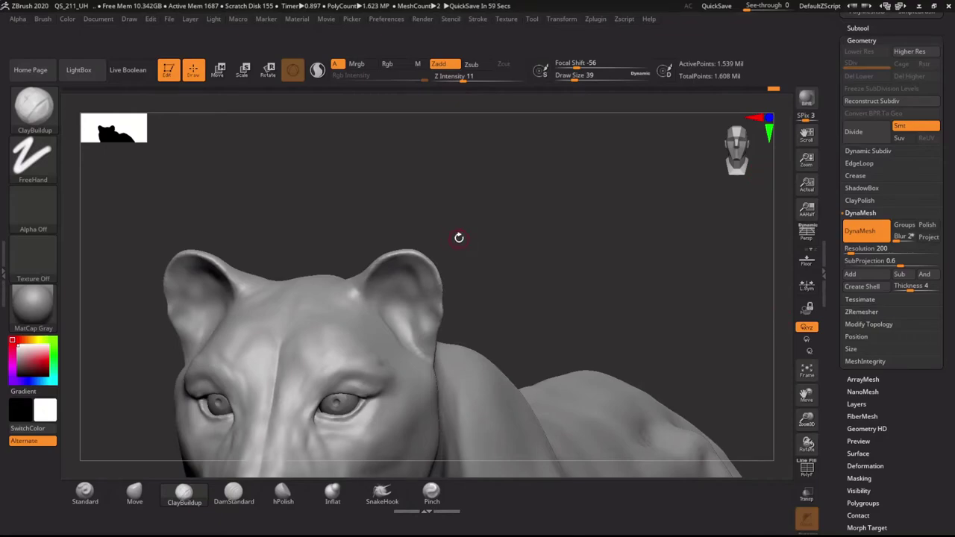
Pull the ear into a new shape with the Move brush, smoothing with Shift.
{"action": "right_click_drag", "start_coordinate": [459, 237], "coordinate": [363, 277]}
{"action": "left_click", "coordinate": [87, 493]}
{"action": "left_click", "coordinate": [135, 493]}
{"action": "mouse_move", "coordinate": [409, 239]}
{"action": "right_mouse_down"}
{"action": "mouse_move", "coordinate": [418, 235]}
{"action": "mouse_move", "coordinate": [390, 207]}
{"action": "right_mouse_up"}
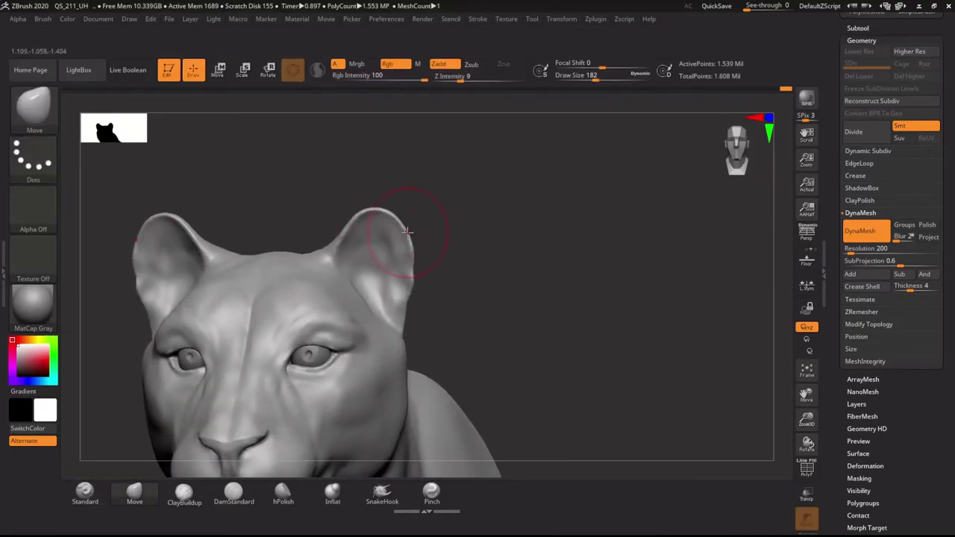
{"action": "right_click_drag", "start_coordinate": [426, 256], "coordinate": [324, 256]}
{"action": "mouse_move", "coordinate": [378, 284]}
{"action": "right_mouse_down"}
{"action": "mouse_move", "coordinate": [362, 308]}
{"action": "mouse_move", "coordinate": [377, 335]}
{"action": "right_mouse_up"}
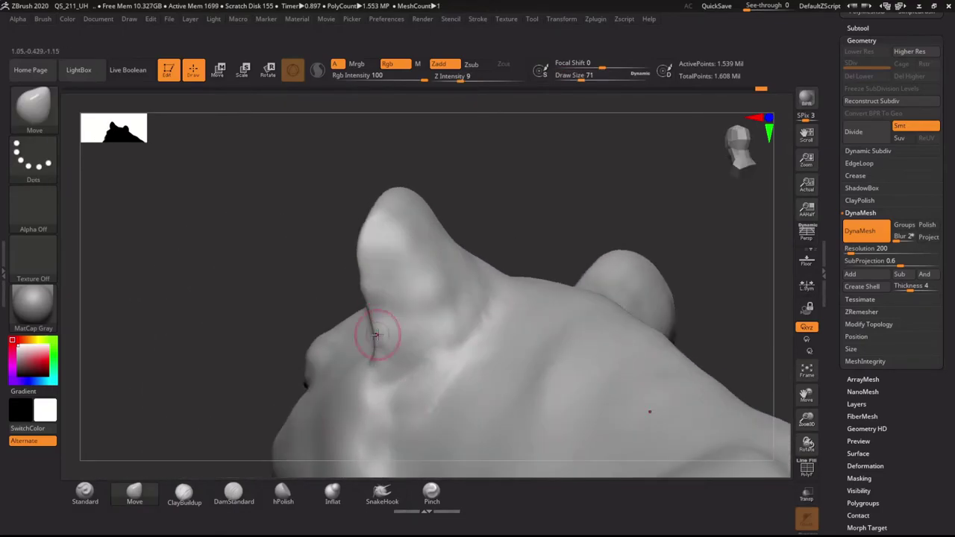
{"action": "key", "text": "shift"}
{"action": "right_click_drag", "start_coordinate": [360, 284], "coordinate": [358, 265], "text": "shift"}
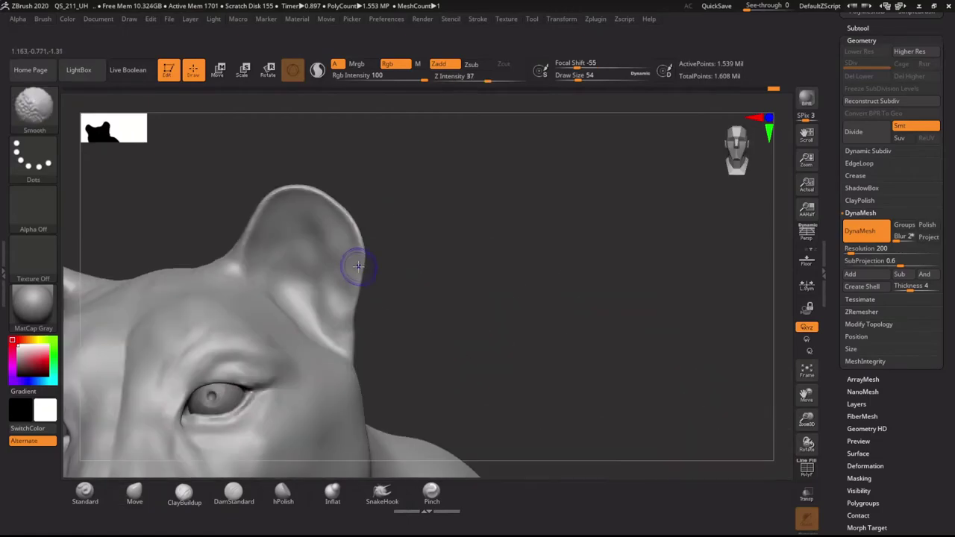
Reshape the inside of the ear with the Move brush.
{"action": "mouse_move", "coordinate": [241, 243]}
{"action": "right_mouse_down"}
{"action": "mouse_move", "coordinate": [321, 207]}
{"action": "mouse_move", "coordinate": [305, 255]}
{"action": "right_mouse_up"}
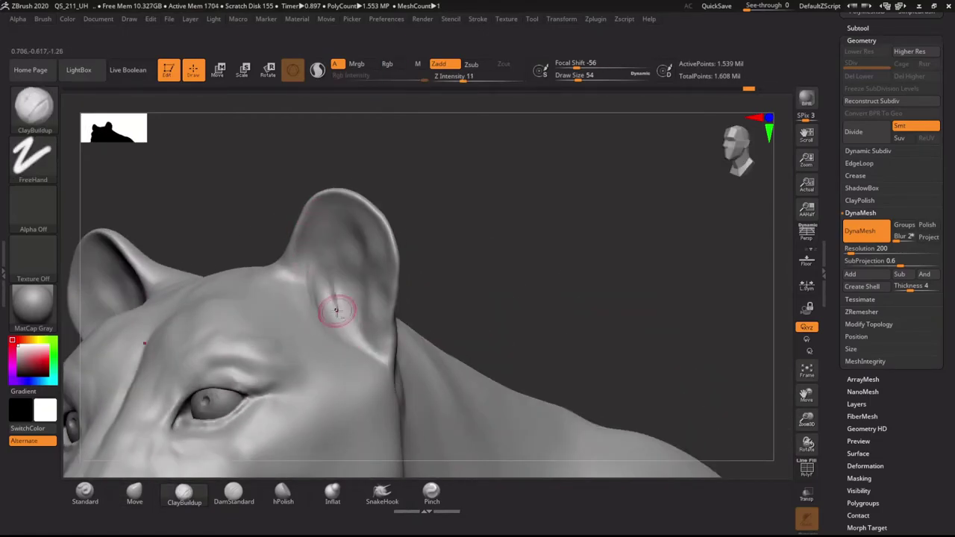
{"action": "right_click_drag", "start_coordinate": [336, 311], "coordinate": [363, 367]}
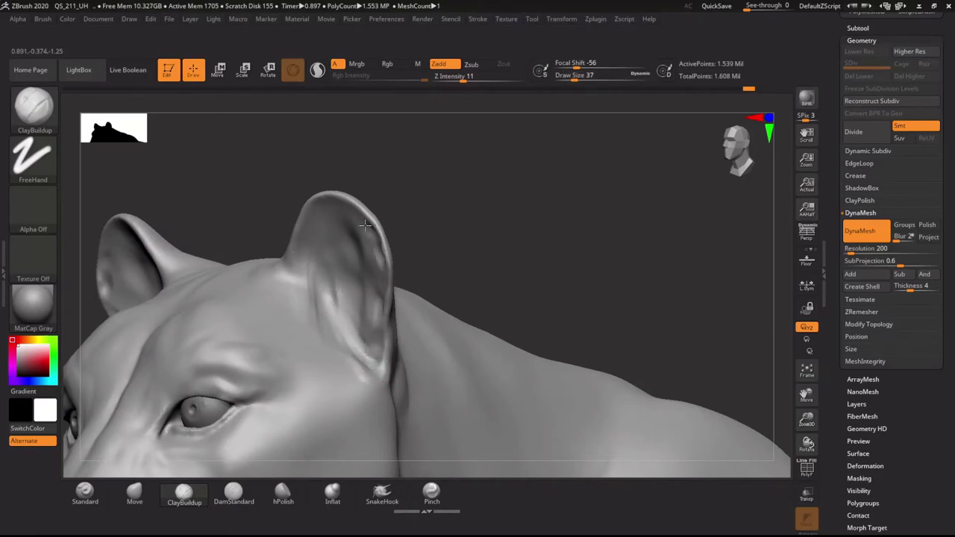
{"action": "right_click_drag", "start_coordinate": [318, 208], "coordinate": [350, 218]}
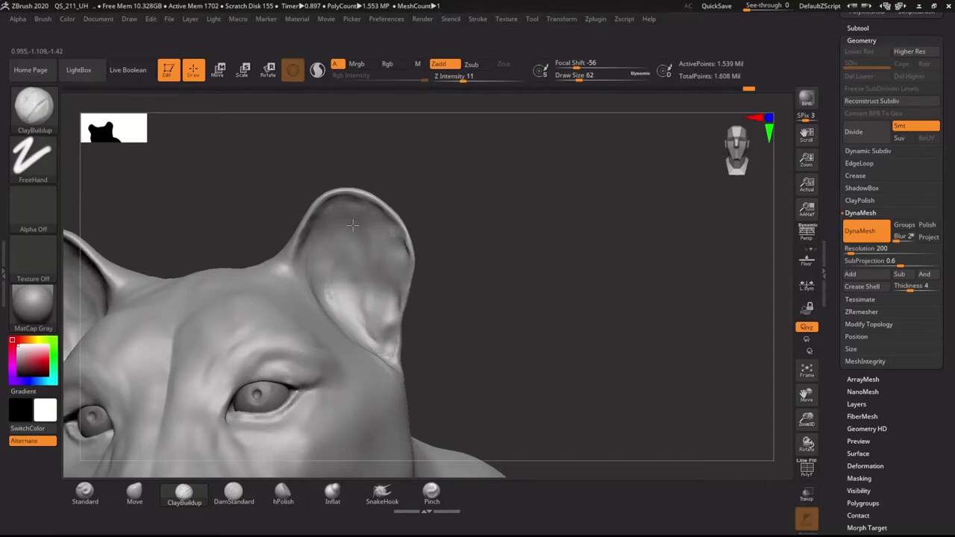
{"action": "mouse_move", "coordinate": [336, 258]}
{"action": "right_mouse_down"}
{"action": "mouse_move", "coordinate": [344, 282]}
{"action": "mouse_move", "coordinate": [329, 320]}
{"action": "right_mouse_up"}
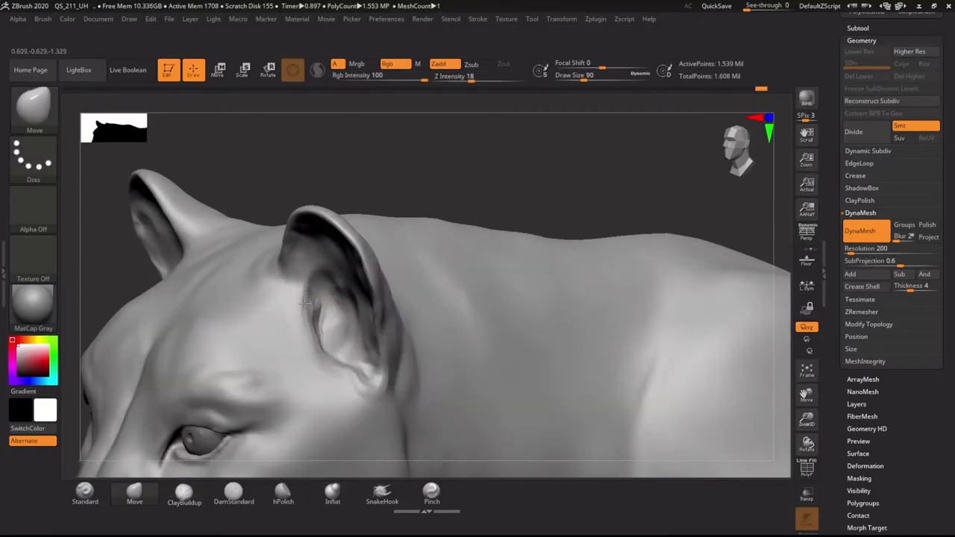
{"action": "left_click_drag", "start_coordinate": [313, 306], "coordinate": [370, 332]}
Choose hPolish, then ClayBuildup at brush size 46, for work on the inner ear.
{"action": "left_click_drag", "start_coordinate": [440, 190], "coordinate": [385, 233], "text": "shift"}
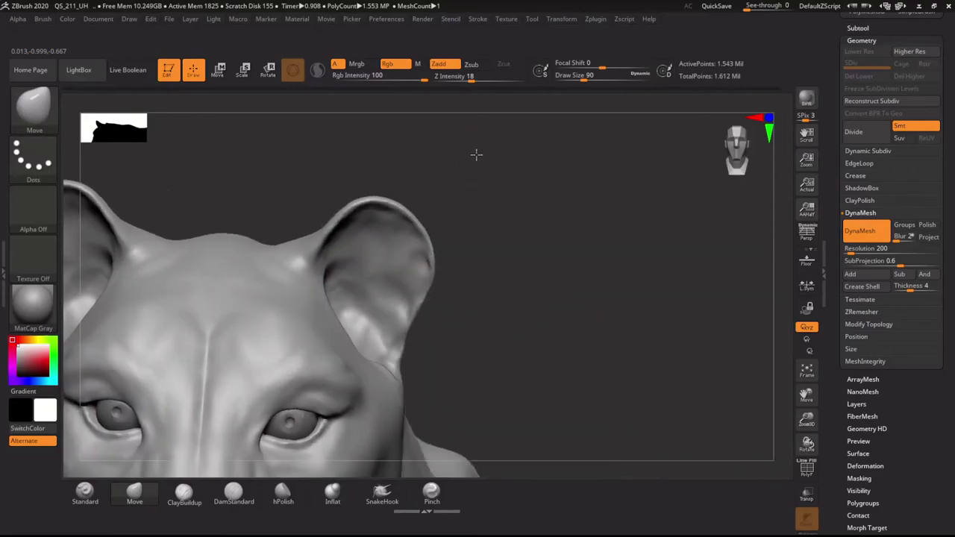
{"action": "mouse_move", "coordinate": [319, 277]}
{"action": "right_mouse_down"}
{"action": "mouse_move", "coordinate": [341, 273]}
{"action": "mouse_move", "coordinate": [313, 373]}
{"action": "right_mouse_up"}
{"action": "left_click", "coordinate": [290, 490]}
{"action": "right_click_drag", "start_coordinate": [401, 236], "coordinate": [415, 267], "text": "shift"}
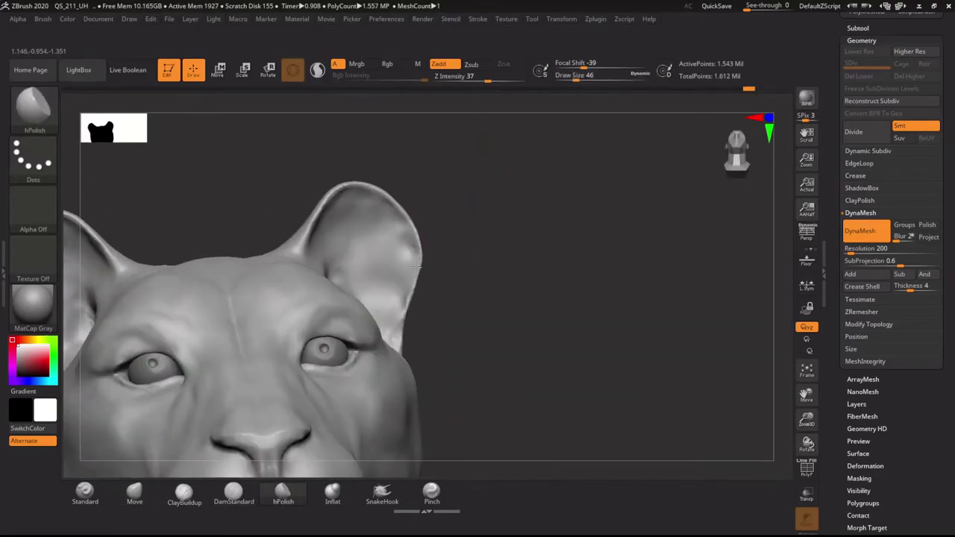
{"action": "right_click_drag", "start_coordinate": [400, 298], "coordinate": [422, 214]}
{"action": "key", "text": "b"}
{"action": "key", "text": "c"}
{"action": "key", "text": "b"}
{"action": "key", "text": "s"}
{"action": "right_click_drag", "start_coordinate": [393, 304], "coordinate": [402, 345]}
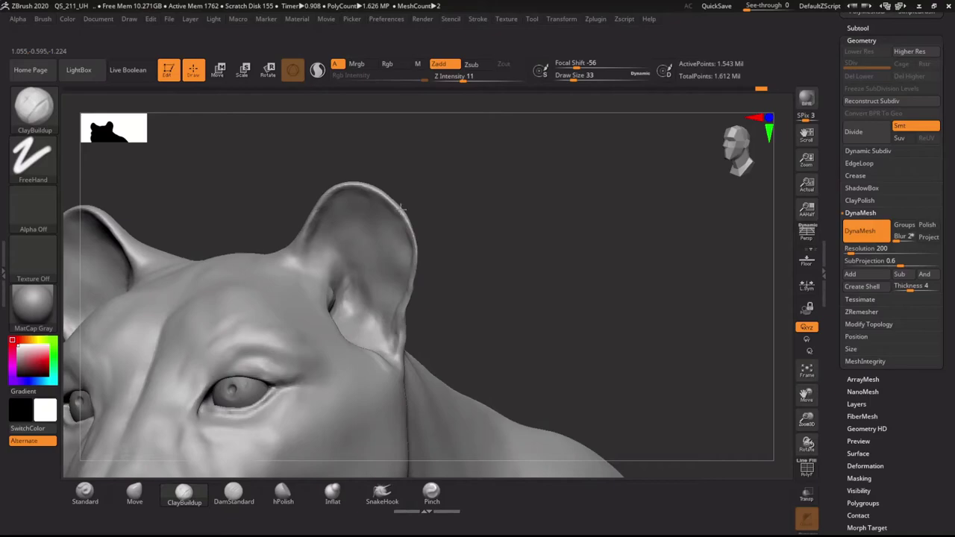
Inflate the folds inside the ear with the Inflat brush and smooth the surface.
{"action": "mouse_move", "coordinate": [401, 210]}
{"action": "right_mouse_down"}
{"action": "mouse_move", "coordinate": [433, 279]}
{"action": "mouse_move", "coordinate": [394, 311]}
{"action": "mouse_move", "coordinate": [411, 258]}
{"action": "mouse_move", "coordinate": [478, 236]}
{"action": "mouse_move", "coordinate": [388, 298]}
{"action": "mouse_move", "coordinate": [366, 286]}
{"action": "right_mouse_up"}
{"action": "key", "text": "b"}
{"action": "key", "text": "i"}
{"action": "key", "text": "n"}
{"action": "left_click_drag", "start_coordinate": [351, 290], "coordinate": [349, 300]}
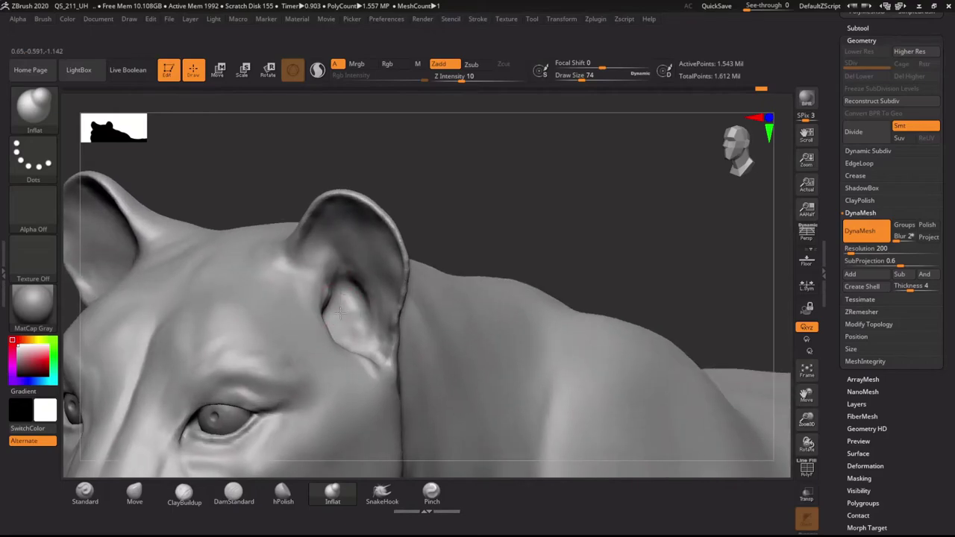
{"action": "right_click_drag", "start_coordinate": [349, 300], "coordinate": [313, 313]}
{"action": "left_click_drag", "start_coordinate": [314, 314], "coordinate": [310, 312], "text": "shift"}
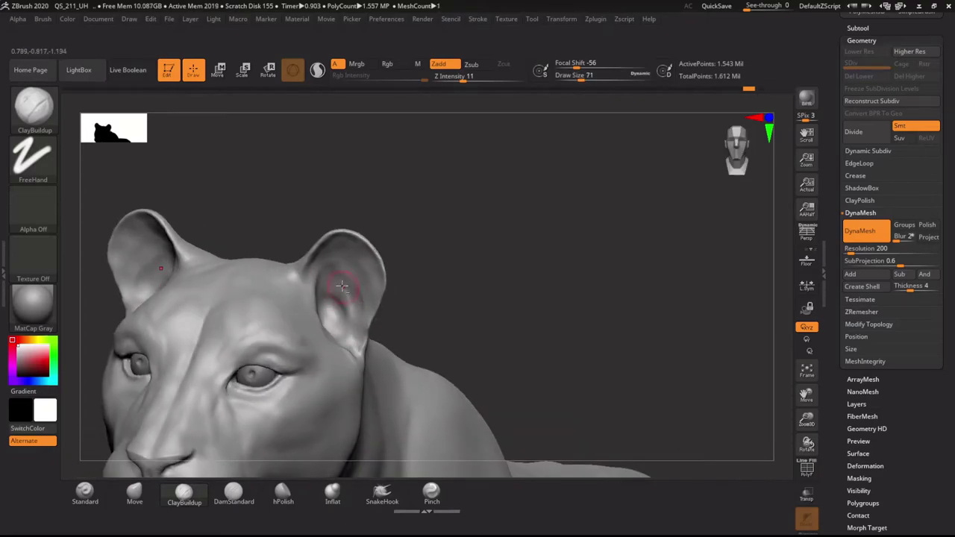
{"action": "left_click_drag", "start_coordinate": [350, 308], "coordinate": [422, 298]}
Set the Move brush to strength 17 and size 22, and smooth the ear base.
{"action": "key", "text": "b"}
{"action": "key", "text": "m"}
{"action": "key", "text": "v"}
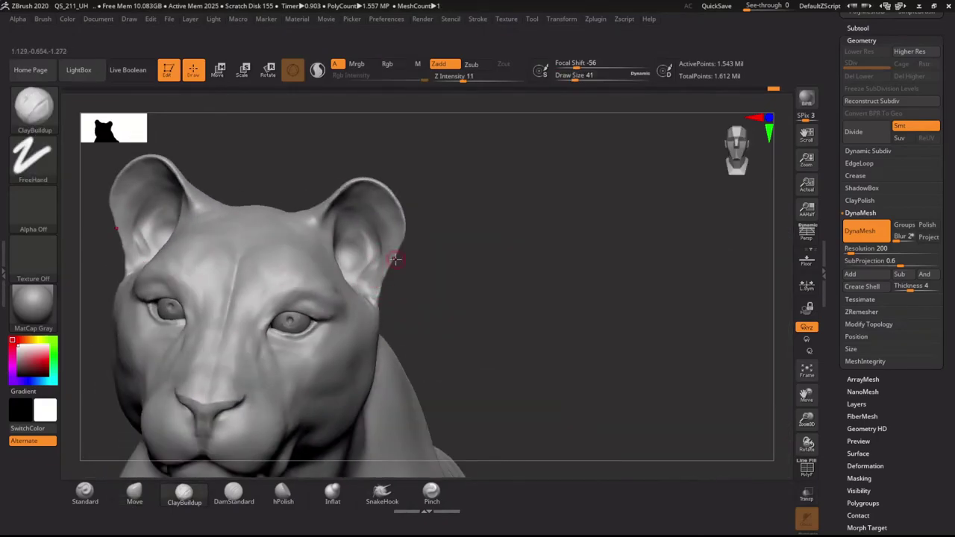
{"action": "key", "text": "u"}
{"action": "key", "text": "s"}
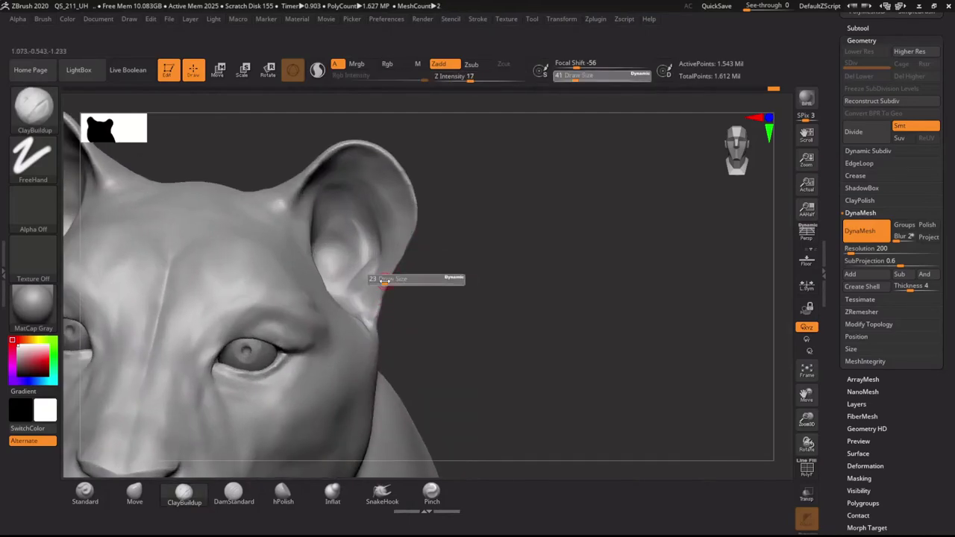
{"action": "left_click", "coordinate": [388, 277]}
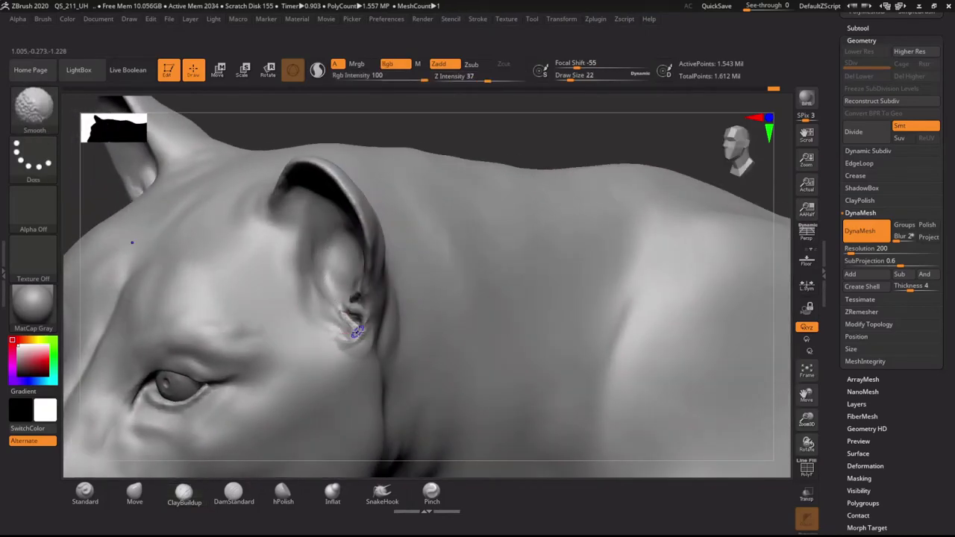
{"action": "left_click_drag", "start_coordinate": [356, 331], "coordinate": [349, 338], "text": "shift"}
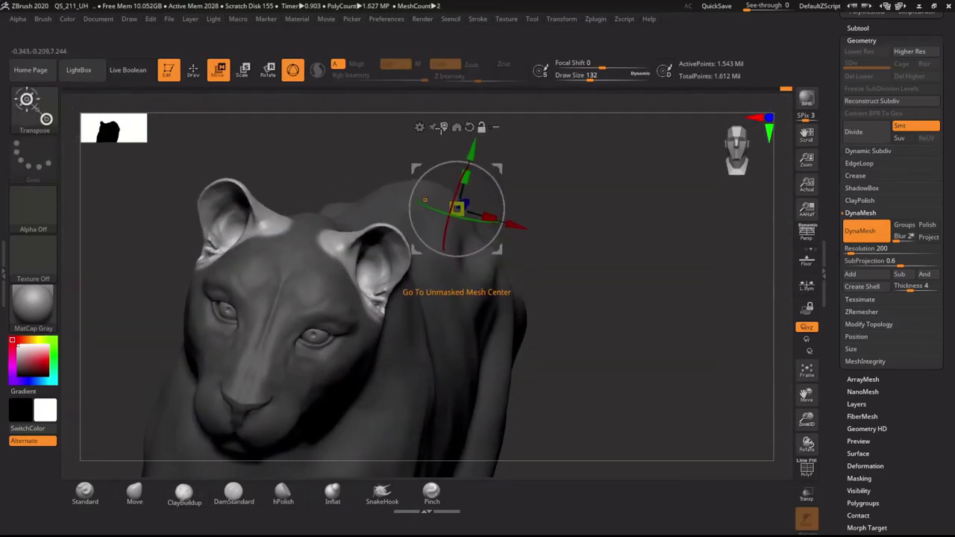
Reposition the Transpose gizmo onto the left ear and return to sculpting.
{"action": "left_click", "coordinate": [442, 128]}
{"action": "mouse_move", "coordinate": [334, 170]}
{"action": "left_mouse_down"}
{"action": "mouse_move", "coordinate": [399, 194]}
{"action": "mouse_move", "coordinate": [359, 217]}
{"action": "mouse_move", "coordinate": [325, 205]}
{"action": "left_mouse_up"}
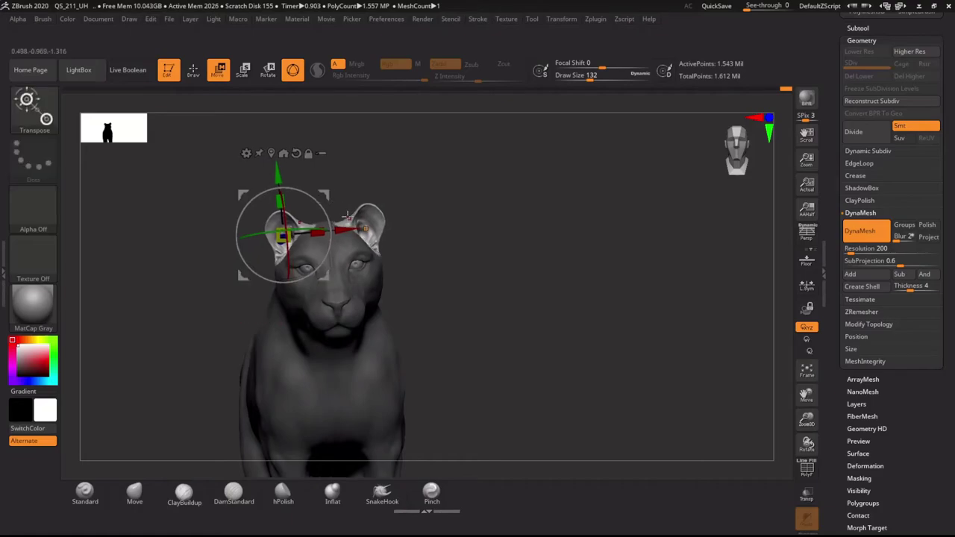
{"action": "left_click_drag", "start_coordinate": [324, 196], "coordinate": [323, 194]}
{"action": "key", "text": "q"}
{"action": "mouse_move", "coordinate": [456, 226]}
{"action": "left_mouse_down"}
{"action": "mouse_move", "coordinate": [418, 194]}
{"action": "mouse_move", "coordinate": [293, 286]}
{"action": "left_mouse_up"}
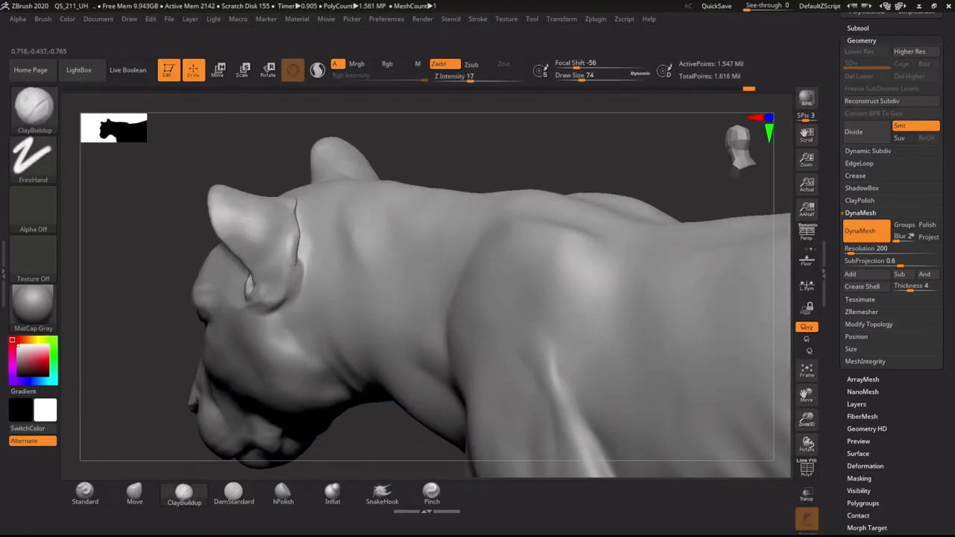
{"action": "right_click_drag", "start_coordinate": [280, 305], "coordinate": [282, 212]}
Select the hPolish brush with a brush size of 94.
{"action": "key", "text": "b"}
{"action": "key", "text": "h"}
{"action": "key", "text": "p"}
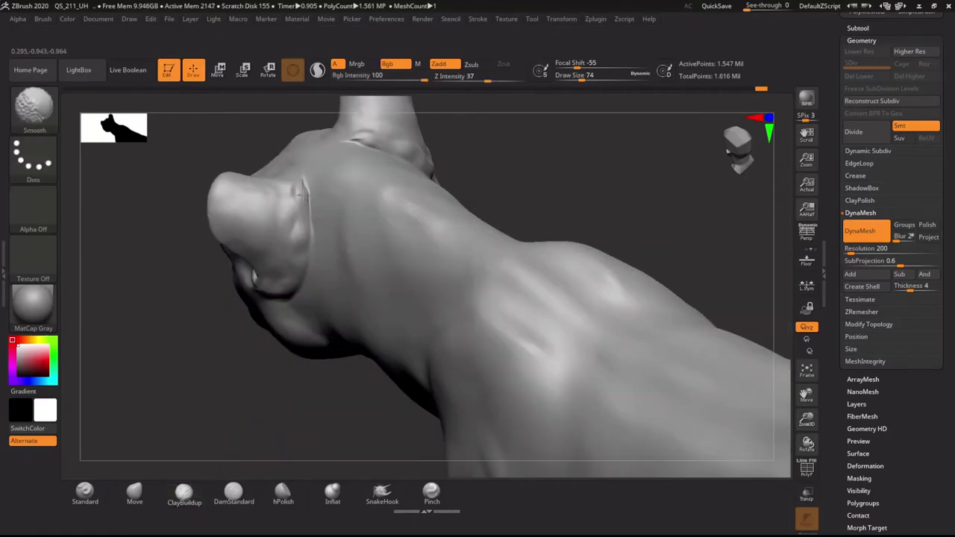
{"action": "key", "text": "s"}
{"action": "left_click", "coordinate": [302, 241]}
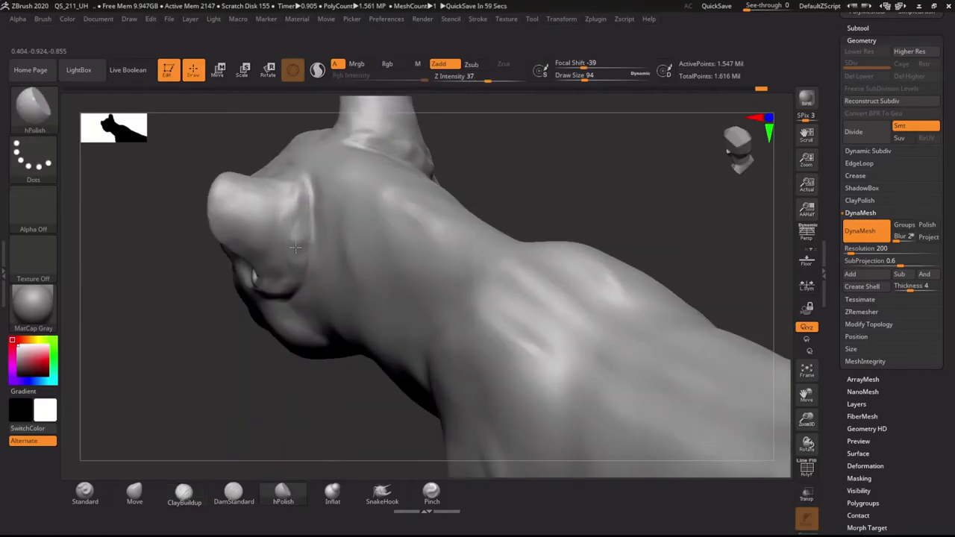
Smooth behind the ear at strength 60 and build clay on the back of the head.
{"action": "key", "text": "b"}
{"action": "key", "text": "c"}
{"action": "key", "text": "b"}
{"action": "mouse_move", "coordinate": [296, 248]}
{"action": "right_mouse_down"}
{"action": "mouse_move", "coordinate": [234, 395]}
{"action": "mouse_move", "coordinate": [308, 192]}
{"action": "right_mouse_up"}
{"action": "left_click_drag", "start_coordinate": [295, 235], "coordinate": [293, 189], "text": "shift"}
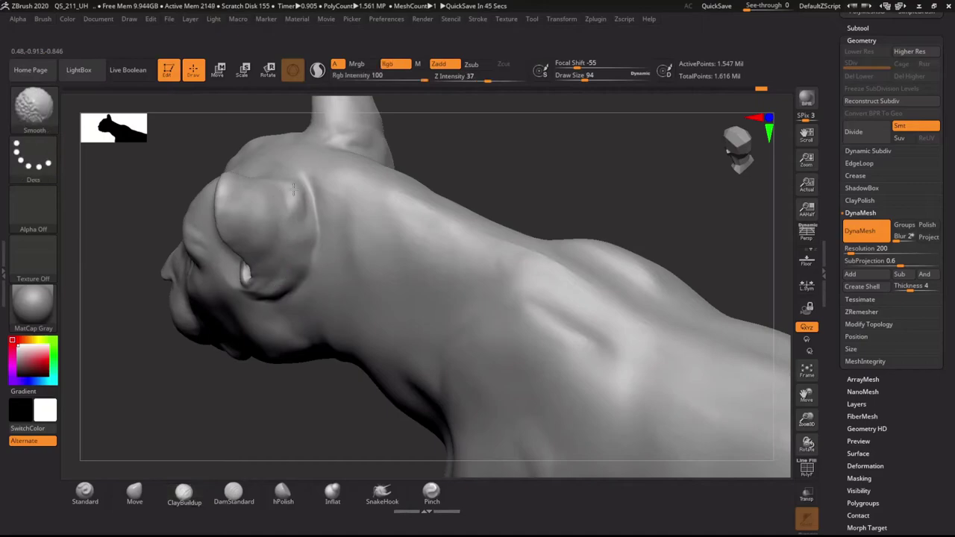
{"action": "right_click", "coordinate": [295, 195]}
{"action": "left_click_drag", "start_coordinate": [324, 293], "coordinate": [348, 292]}
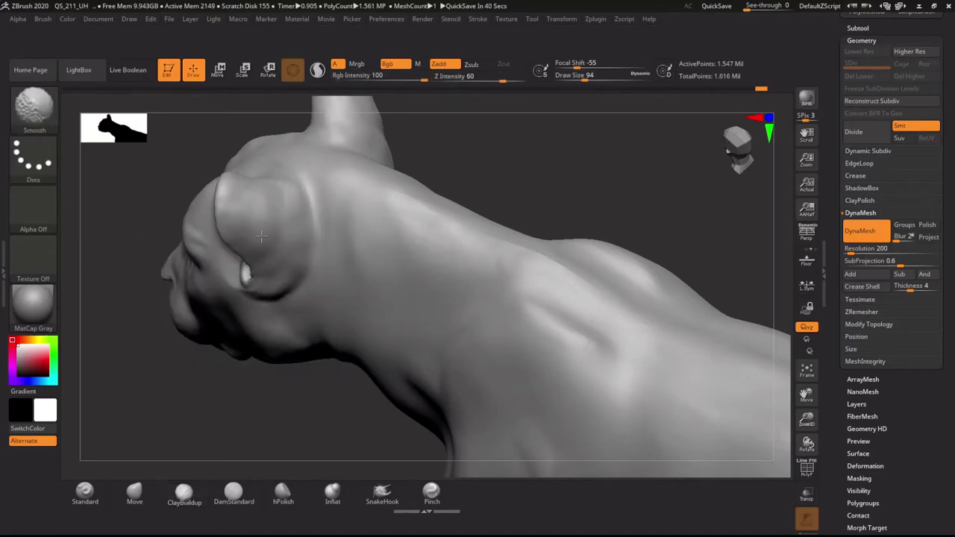
{"action": "mouse_move", "coordinate": [306, 173]}
{"action": "right_mouse_down"}
{"action": "mouse_move", "coordinate": [396, 194]}
{"action": "mouse_move", "coordinate": [454, 279]}
{"action": "mouse_move", "coordinate": [376, 276]}
{"action": "mouse_move", "coordinate": [358, 265]}
{"action": "mouse_move", "coordinate": [387, 236]}
{"action": "mouse_move", "coordinate": [412, 221]}
{"action": "mouse_move", "coordinate": [462, 218]}
{"action": "right_mouse_up"}
{"action": "left_click", "coordinate": [142, 496]}
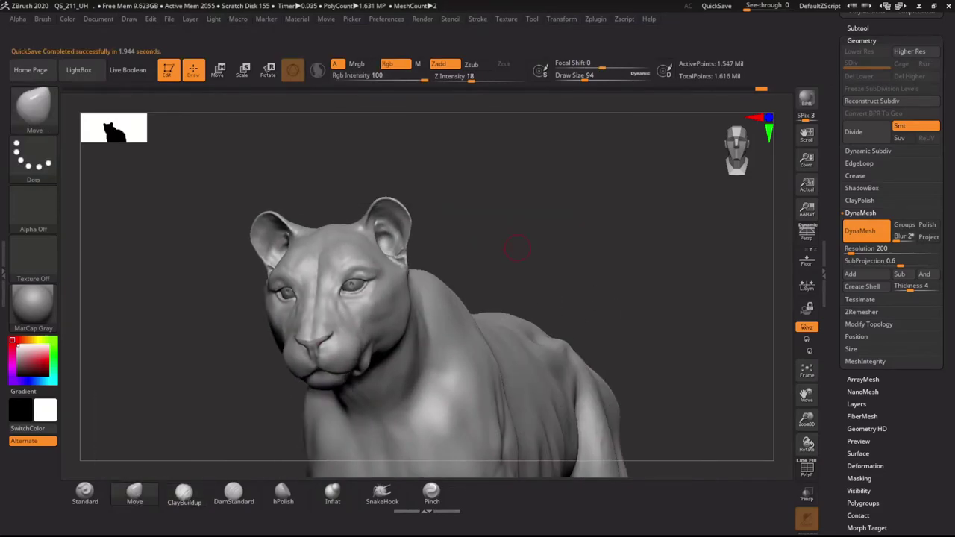
Add ClayBuildup and Shift-smoothing to the cheek and side of the head below the ear.
{"action": "mouse_move", "coordinate": [517, 248]}
{"action": "right_mouse_down"}
{"action": "mouse_move", "coordinate": [464, 228]}
{"action": "mouse_move", "coordinate": [352, 271]}
{"action": "right_mouse_up"}
{"action": "key", "text": "ctrl+shift"}
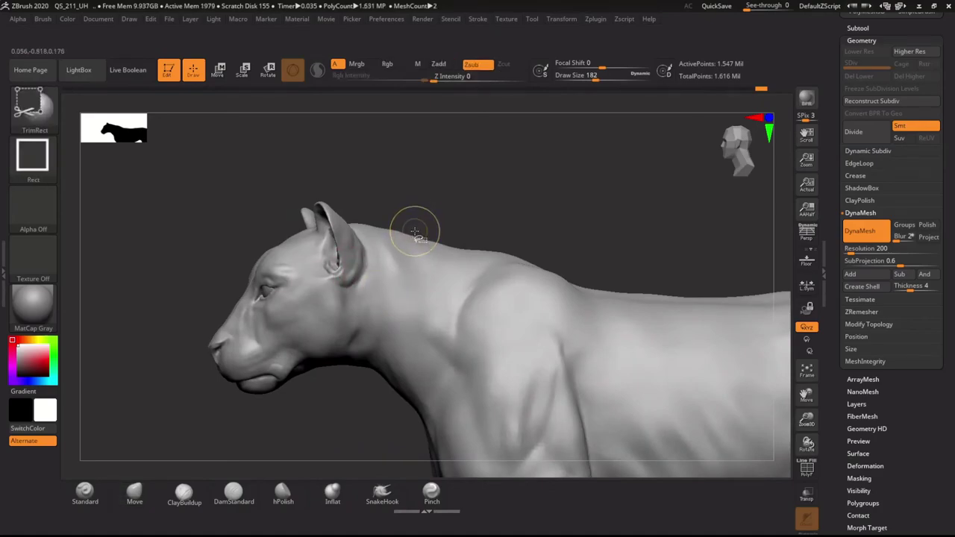
{"action": "mouse_move", "coordinate": [404, 237]}
{"action": "right_mouse_down", "text": "shift"}
{"action": "mouse_move", "coordinate": [361, 247]}
{"action": "mouse_move", "coordinate": [363, 277]}
{"action": "mouse_move", "coordinate": [325, 291]}
{"action": "mouse_move", "coordinate": [383, 224]}
{"action": "right_mouse_up", "text": "shift"}
{"action": "key", "text": "shift"}
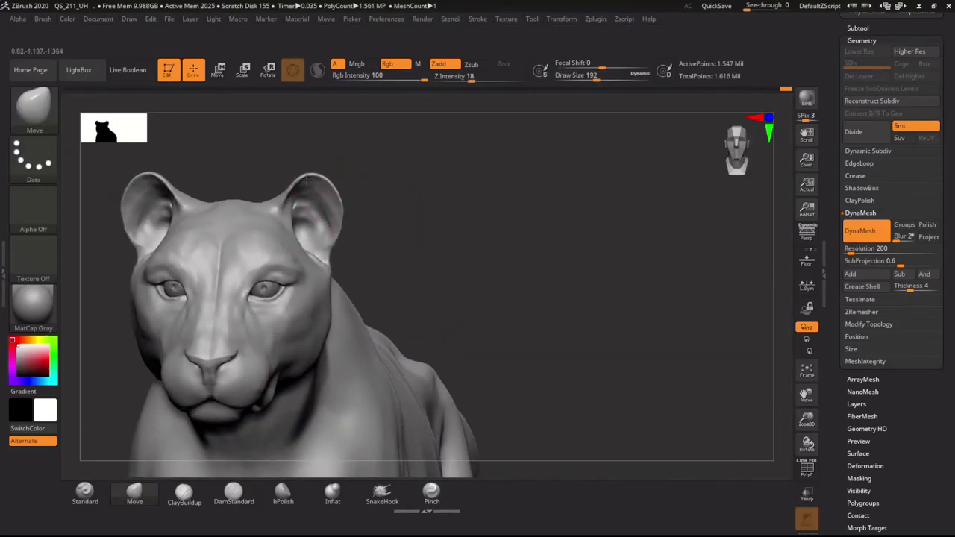
{"action": "mouse_move", "coordinate": [307, 179]}
{"action": "right_mouse_down"}
{"action": "mouse_move", "coordinate": [422, 258]}
{"action": "mouse_move", "coordinate": [355, 263]}
{"action": "mouse_move", "coordinate": [385, 277]}
{"action": "right_mouse_up"}
{"action": "key", "text": "b"}
{"action": "key", "text": "c"}
{"action": "key", "text": "b"}
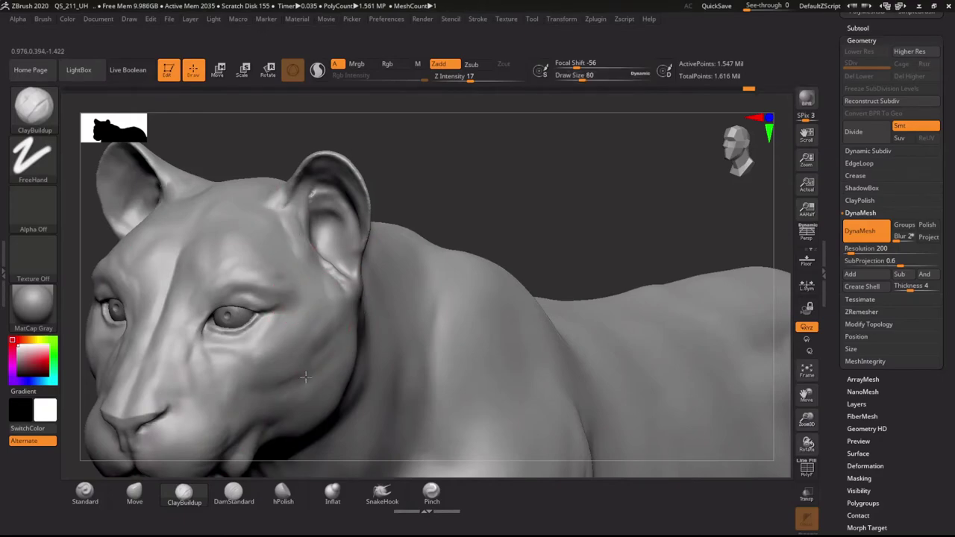
{"action": "key", "text": "shift"}
{"action": "key", "text": "space"}
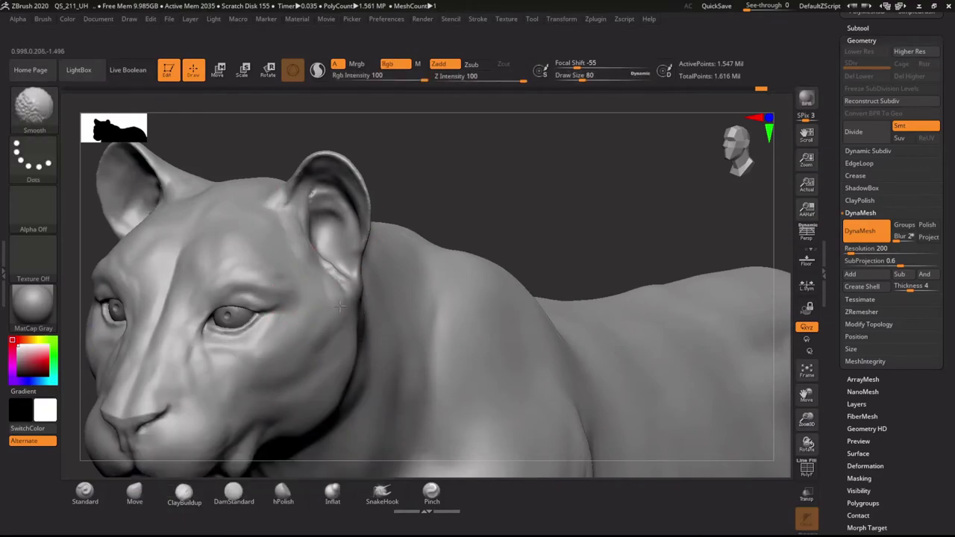
{"action": "mouse_move", "coordinate": [310, 286]}
{"action": "right_mouse_down", "text": "ctrl"}
{"action": "mouse_move", "coordinate": [426, 220]}
{"action": "mouse_move", "coordinate": [331, 320]}
{"action": "mouse_move", "coordinate": [367, 277]}
{"action": "mouse_move", "coordinate": [356, 292]}
{"action": "mouse_move", "coordinate": [332, 294]}
{"action": "mouse_move", "coordinate": [402, 282]}
{"action": "mouse_move", "coordinate": [363, 352]}
{"action": "mouse_move", "coordinate": [360, 323]}
{"action": "right_mouse_up", "text": "ctrl"}
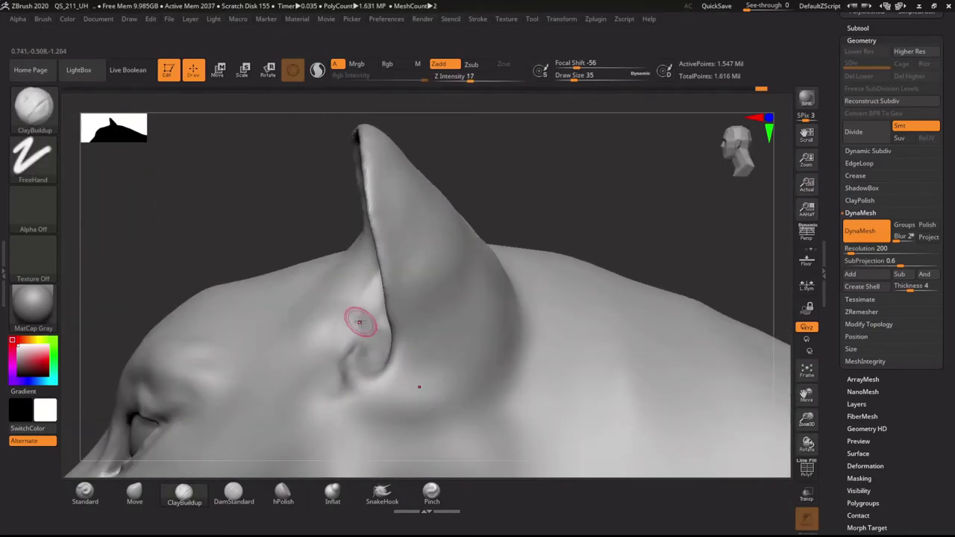
Reshape the ear rim with Move, smooth the earlobe at size 22, and deepen the inner ear crease.
{"action": "left_click", "coordinate": [136, 494]}
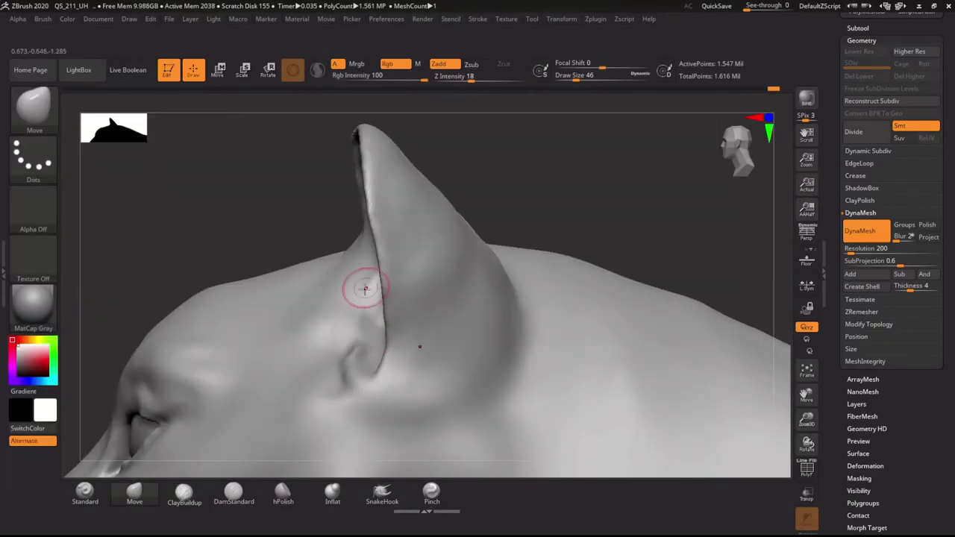
{"action": "right_click_drag", "start_coordinate": [365, 289], "coordinate": [463, 299]}
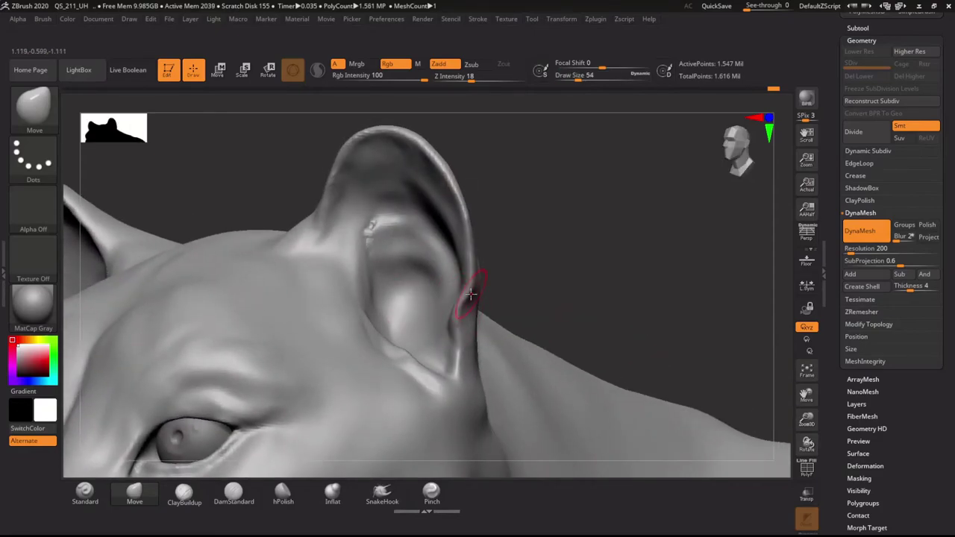
{"action": "mouse_move", "coordinate": [459, 337]}
{"action": "right_mouse_down"}
{"action": "mouse_move", "coordinate": [458, 364]}
{"action": "mouse_move", "coordinate": [461, 326]}
{"action": "mouse_move", "coordinate": [472, 382]}
{"action": "right_mouse_up"}
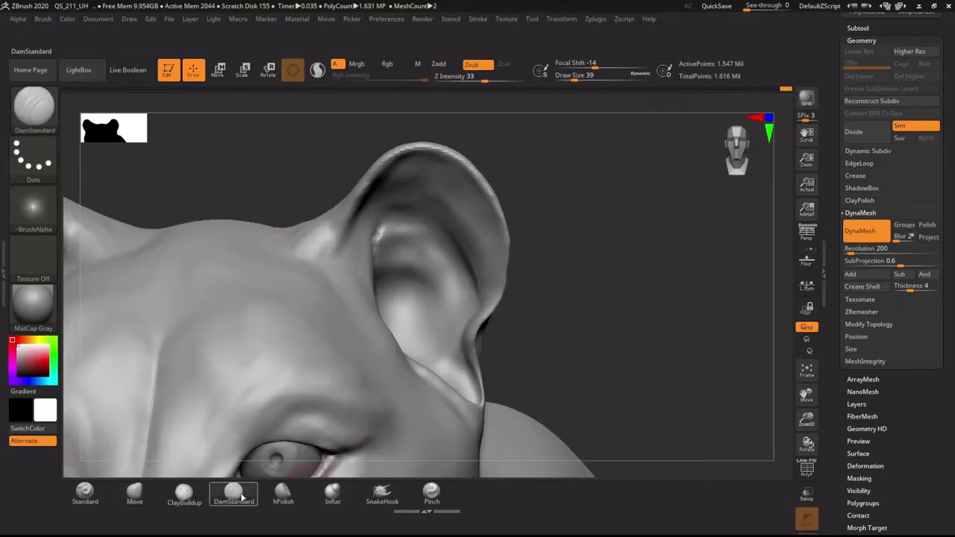
{"action": "type", "text": "22"}
{"action": "key", "text": "Return"}
{"action": "right_click_drag", "start_coordinate": [459, 367], "coordinate": [456, 385]}
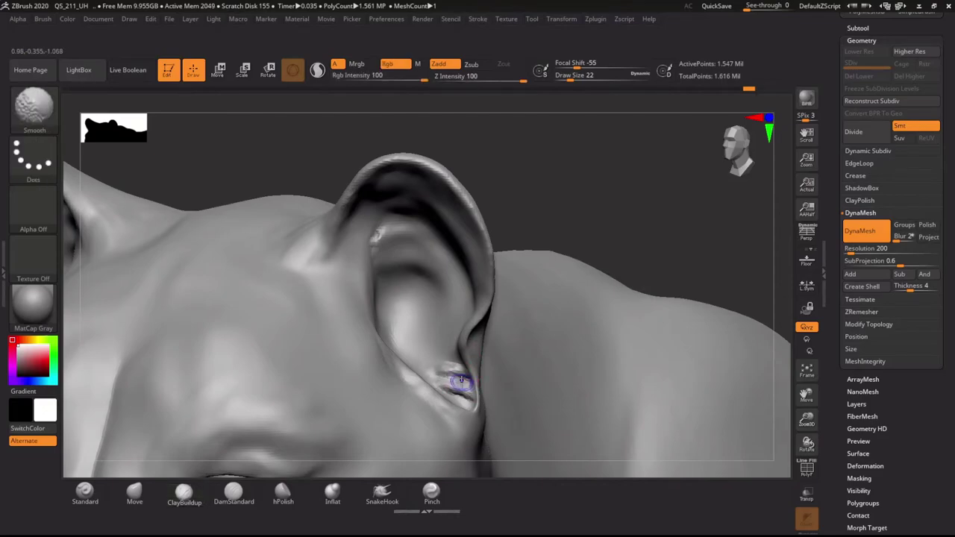
{"action": "left_click_drag", "start_coordinate": [450, 383], "coordinate": [451, 394], "text": "shift"}
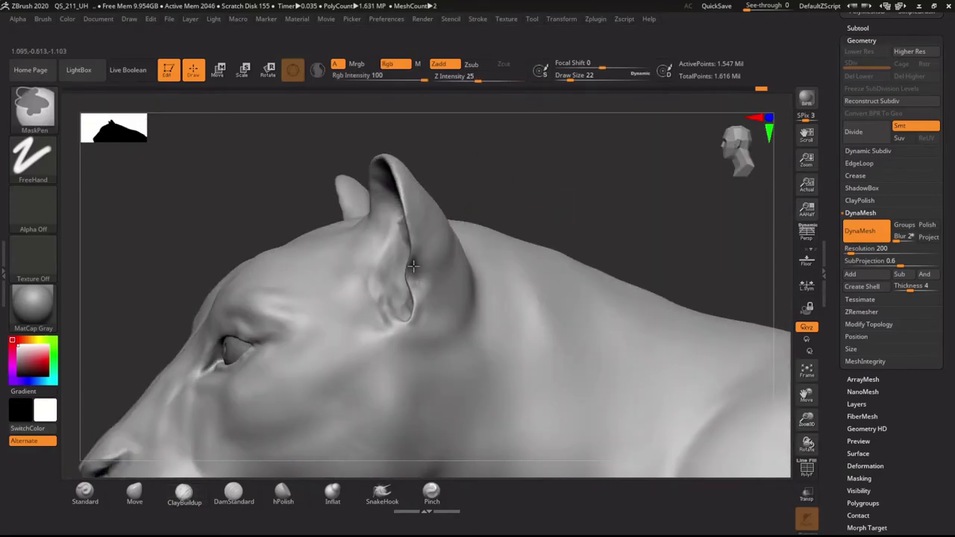
{"action": "left_click_drag", "start_coordinate": [413, 265], "coordinate": [413, 257], "text": "ctrl"}
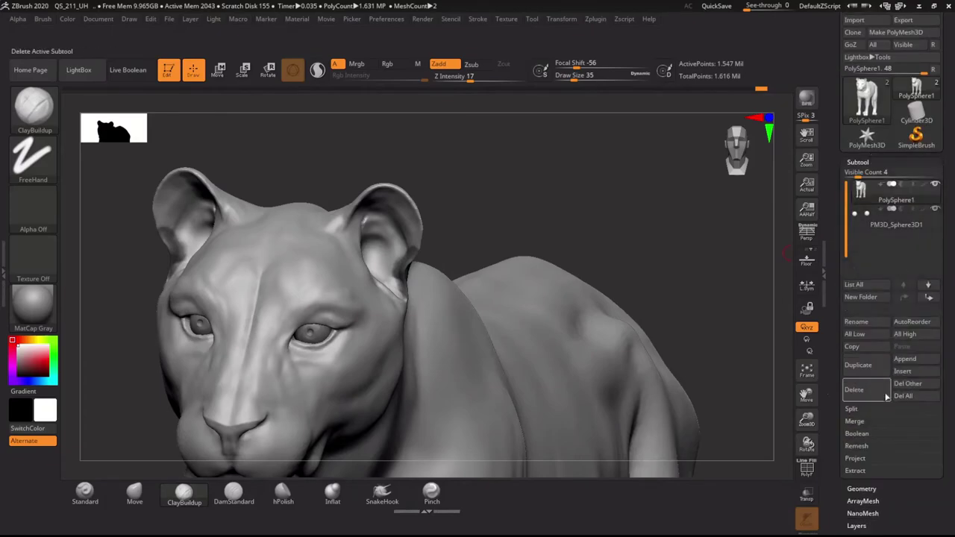
Duplicate the lioness subtool and preview an extraction of the masked ear pieces.
{"action": "left_click", "coordinate": [901, 411]}
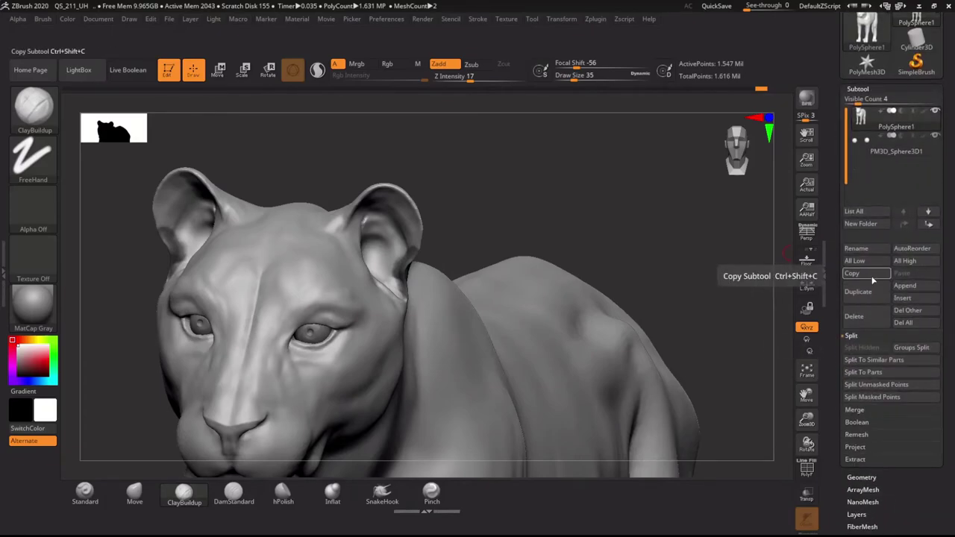
{"action": "left_click", "coordinate": [852, 273]}
{"action": "left_click", "coordinate": [856, 458]}
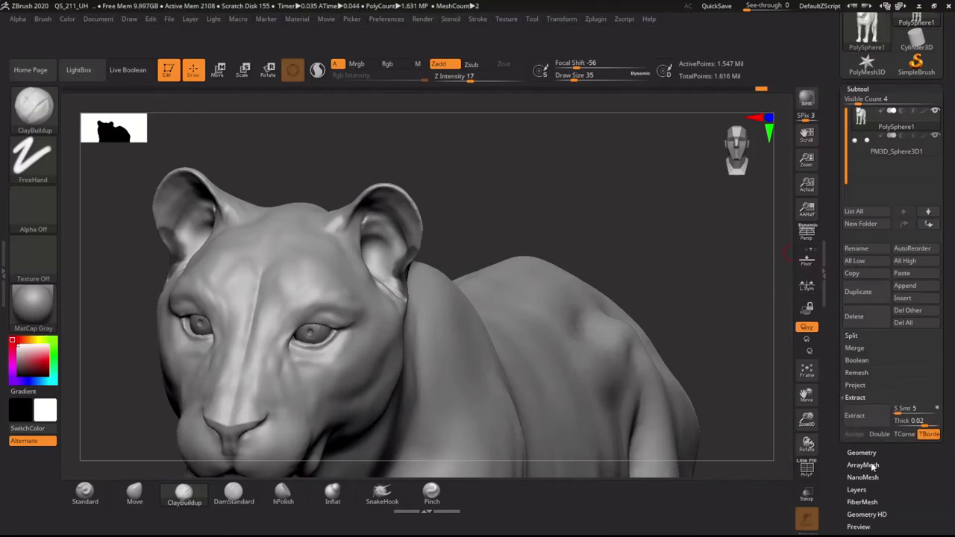
{"action": "left_click", "coordinate": [854, 416]}
{"action": "left_click", "coordinate": [509, 215]}
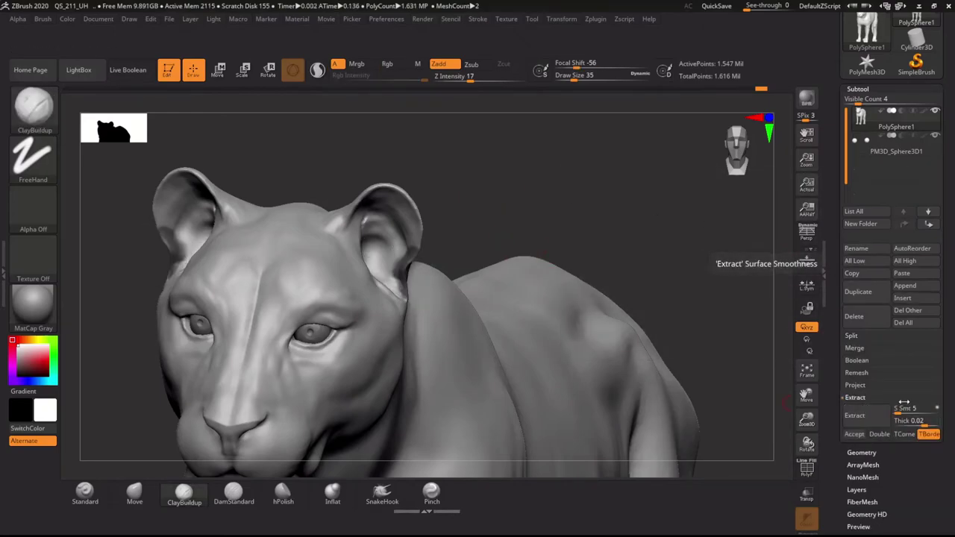
Extract the ear pieces with S Smt 0, thickness 0.001 and Double enabled, and accept.
{"action": "left_click_drag", "start_coordinate": [904, 409], "coordinate": [895, 408]}
{"action": "left_click", "coordinate": [855, 415]}
{"action": "left_click", "coordinate": [916, 420]}
{"action": "type", "text": "0.001"}
{"action": "key", "text": "Return"}
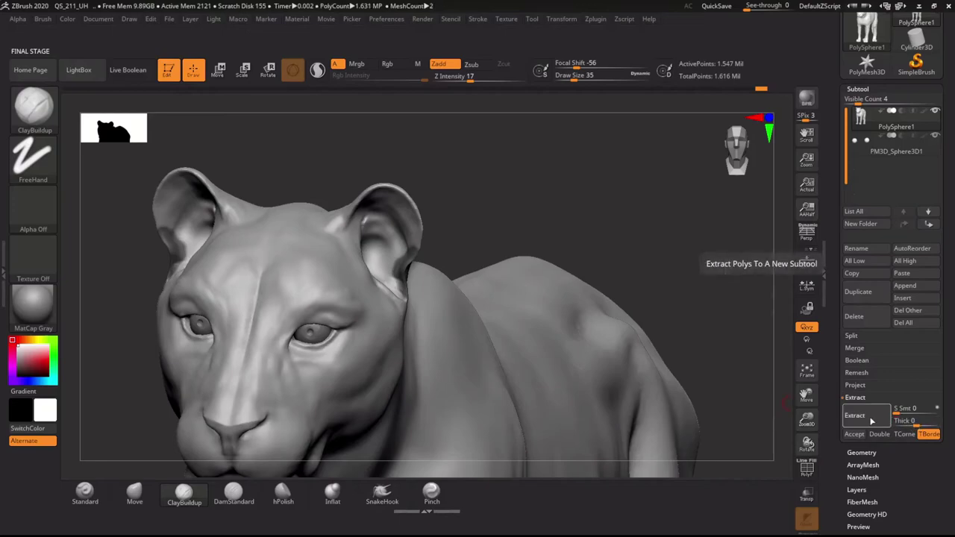
{"action": "left_click", "coordinate": [879, 434]}
{"action": "left_click", "coordinate": [855, 435]}
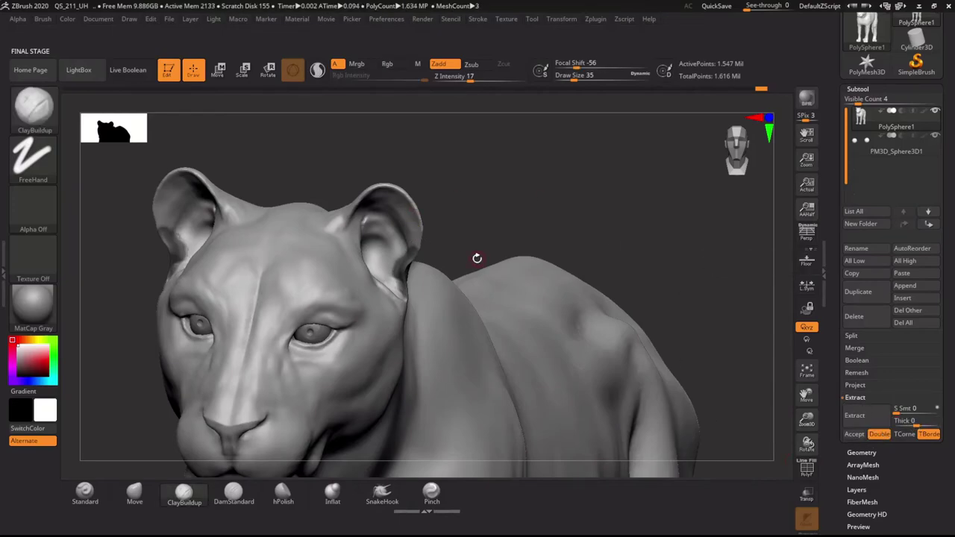
{"action": "left_click", "coordinate": [477, 213], "text": "ctrl"}
Clear the mask and make the new PolySphere2 subtool active.
{"action": "key", "text": "w"}
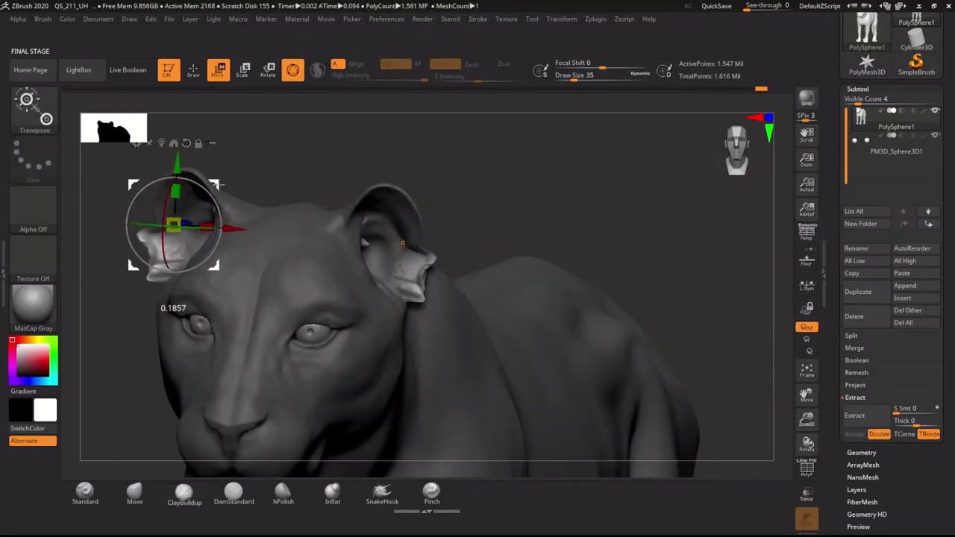
{"action": "left_click", "coordinate": [473, 171], "text": "ctrl"}
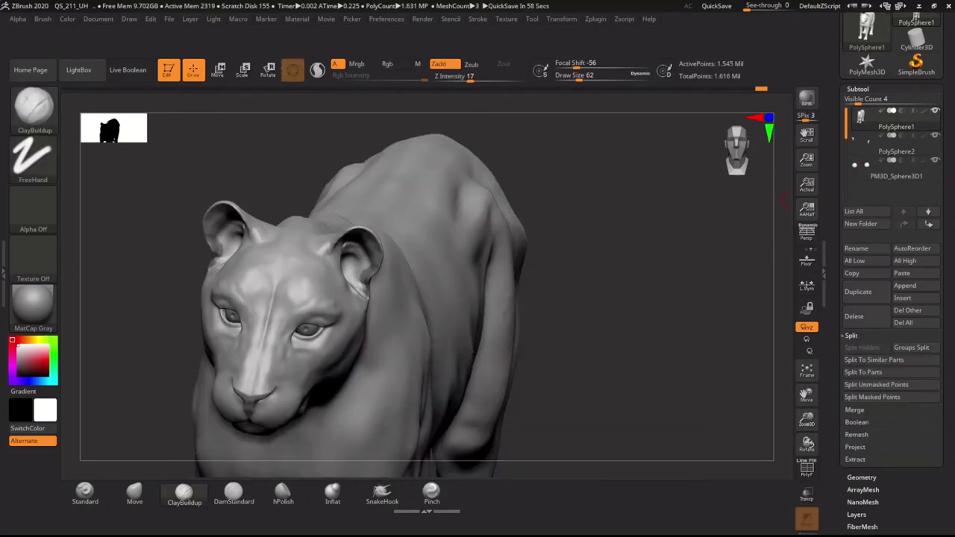
{"action": "left_click", "coordinate": [887, 83]}
{"action": "left_click", "coordinate": [858, 88]}
{"action": "left_click", "coordinate": [769, 207]}
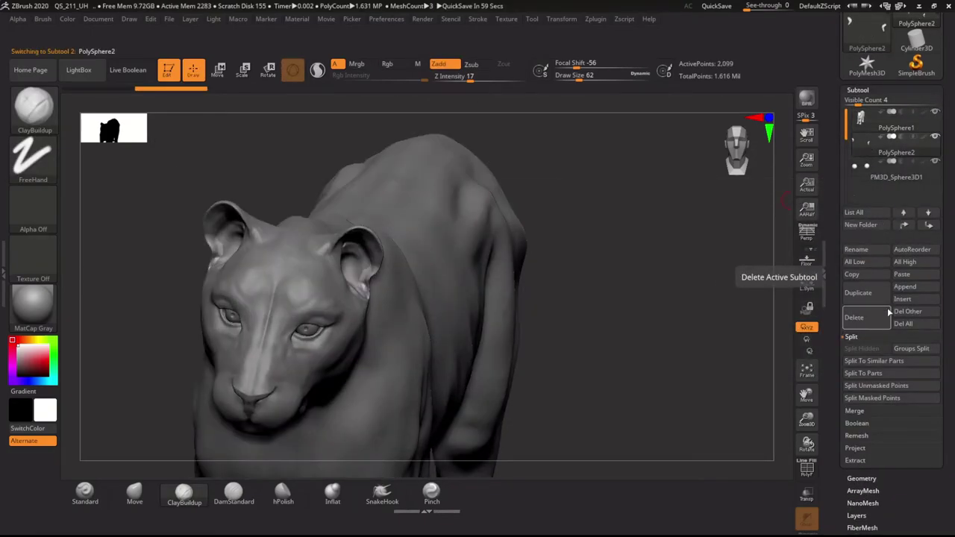
Orbit around the lioness to inspect the extracted ear piece from front, back and side.
{"action": "key", "text": "w"}
{"action": "mouse_move", "coordinate": [297, 172]}
{"action": "left_mouse_down"}
{"action": "mouse_move", "coordinate": [273, 156]}
{"action": "mouse_move", "coordinate": [417, 171]}
{"action": "mouse_move", "coordinate": [216, 284]}
{"action": "left_mouse_up"}
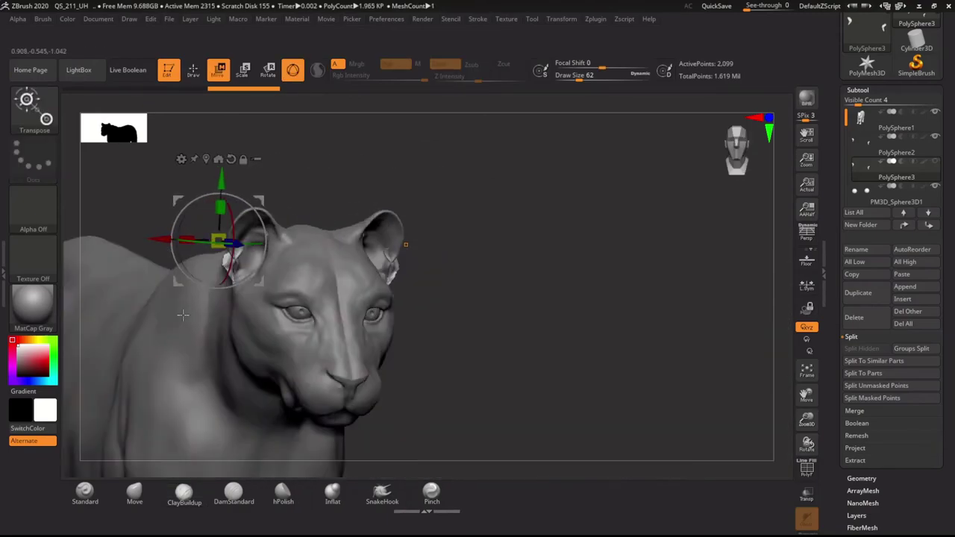
{"action": "mouse_move", "coordinate": [350, 244]}
{"action": "left_mouse_down"}
{"action": "mouse_move", "coordinate": [259, 215]}
{"action": "mouse_move", "coordinate": [223, 239]}
{"action": "left_mouse_up"}
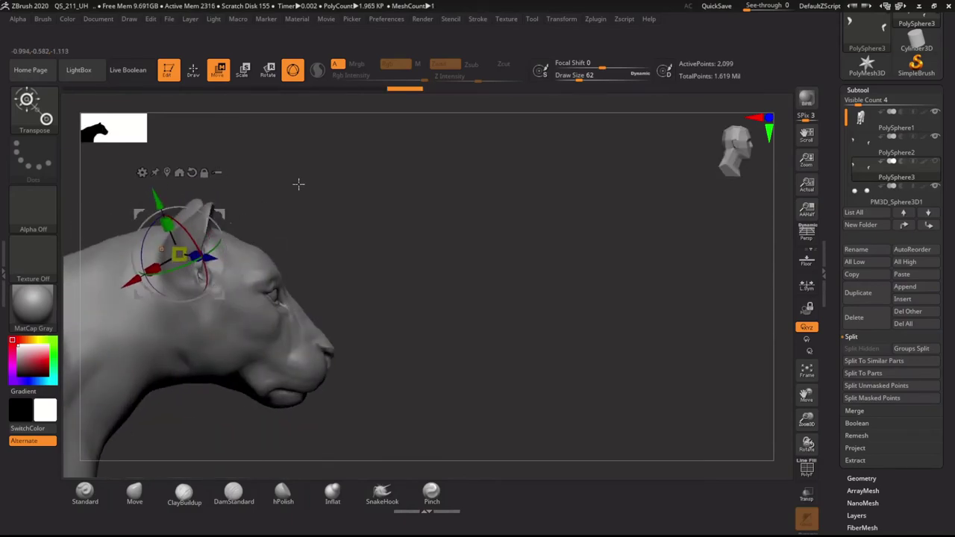
{"action": "mouse_move", "coordinate": [298, 183]}
{"action": "left_mouse_down"}
{"action": "mouse_move", "coordinate": [215, 216]}
{"action": "mouse_move", "coordinate": [279, 249]}
{"action": "mouse_move", "coordinate": [222, 271]}
{"action": "mouse_move", "coordinate": [211, 217]}
{"action": "mouse_move", "coordinate": [315, 281]}
{"action": "mouse_move", "coordinate": [331, 237]}
{"action": "mouse_move", "coordinate": [335, 307]}
{"action": "mouse_move", "coordinate": [256, 279]}
{"action": "left_mouse_up"}
Pull the ear piece into a thin flap along the ear's front edge with the Move brush.
{"action": "key", "text": "q"}
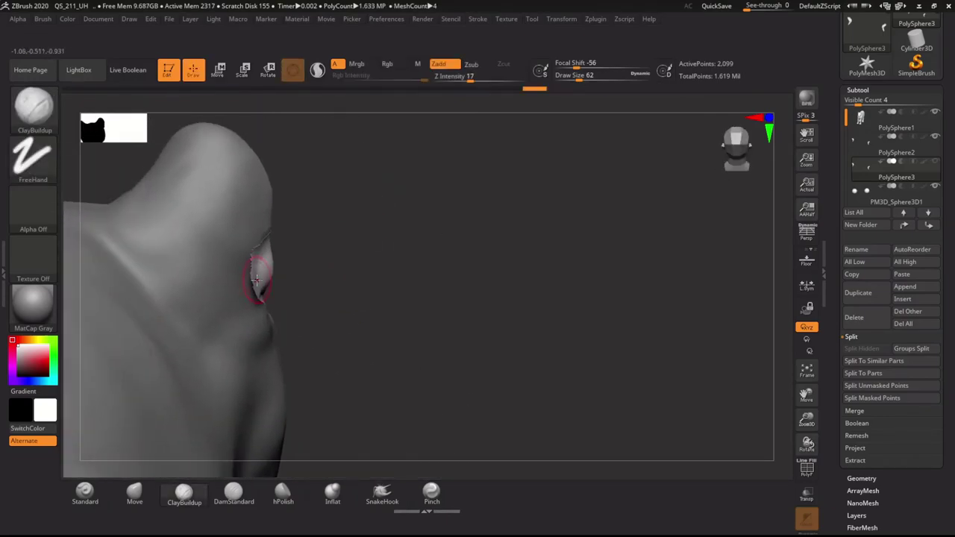
{"action": "key", "text": "b"}
{"action": "key", "text": "m"}
{"action": "key", "text": "v"}
{"action": "mouse_move", "coordinate": [213, 429]}
{"action": "left_mouse_down"}
{"action": "mouse_move", "coordinate": [254, 276]}
{"action": "mouse_move", "coordinate": [245, 237]}
{"action": "mouse_move", "coordinate": [254, 233]}
{"action": "left_mouse_up"}
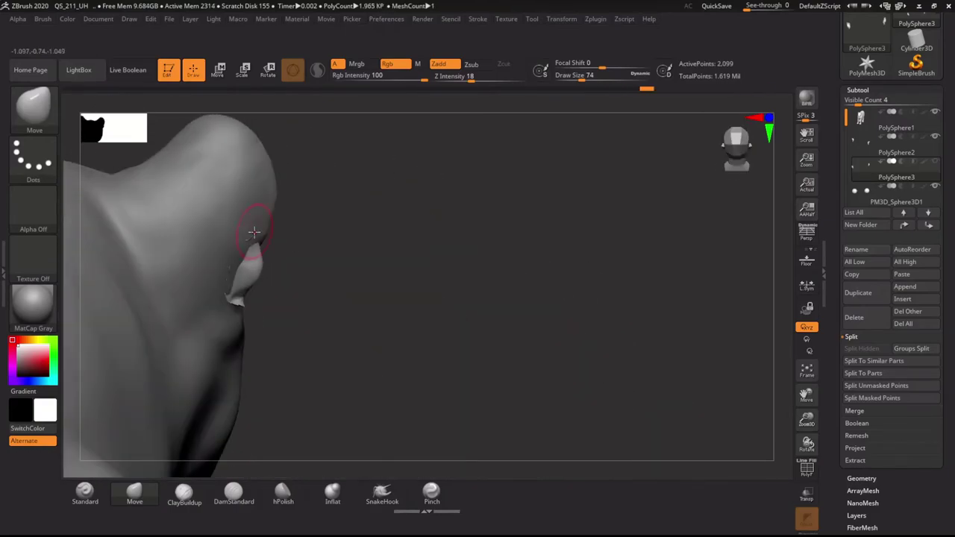
{"action": "left_click_drag", "start_coordinate": [239, 303], "coordinate": [212, 296]}
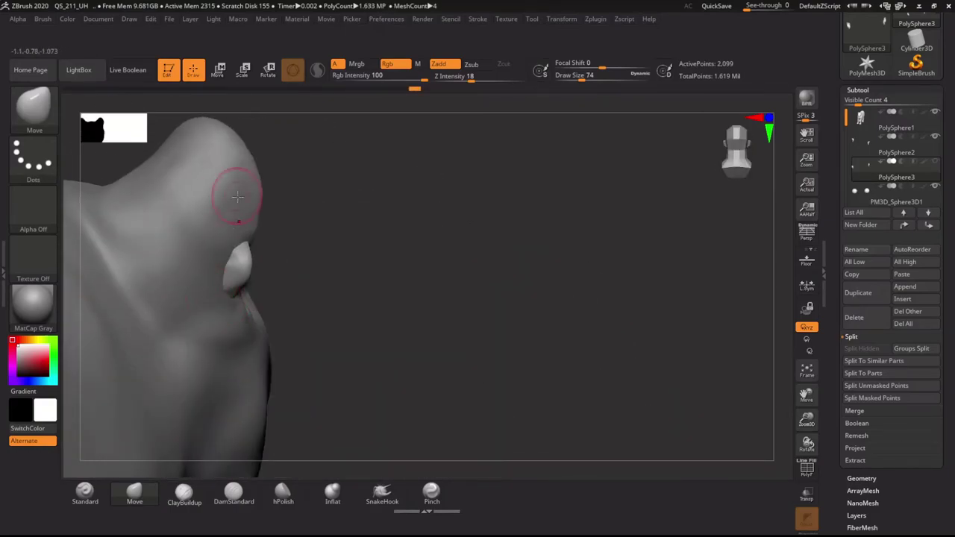
{"action": "mouse_move", "coordinate": [237, 197]}
{"action": "left_mouse_down"}
{"action": "mouse_move", "coordinate": [244, 273]}
{"action": "mouse_move", "coordinate": [280, 288]}
{"action": "mouse_move", "coordinate": [295, 312]}
{"action": "left_mouse_up"}
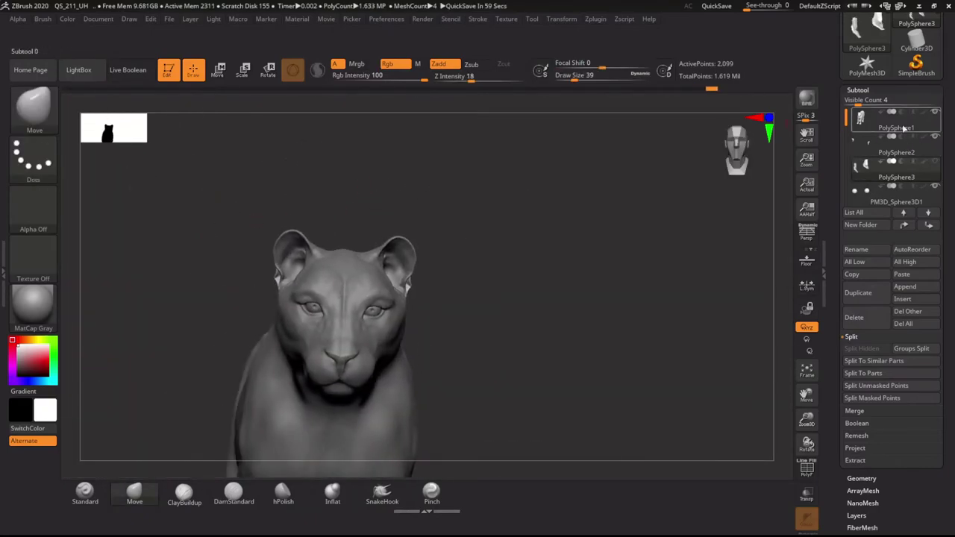
Merge both ear subtools down into the lioness body mesh.
{"action": "left_click", "coordinate": [905, 128]}
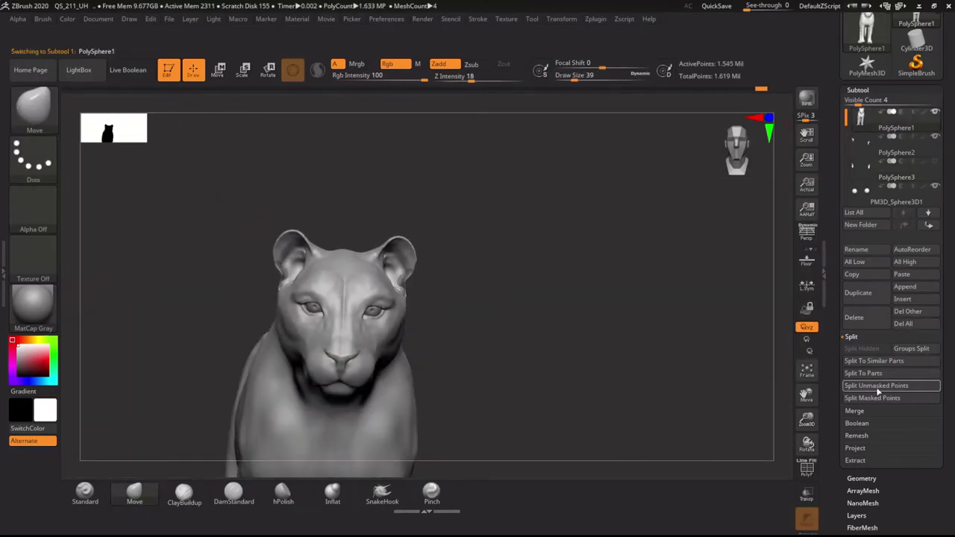
{"action": "left_click", "coordinate": [855, 411]}
{"action": "left_click", "coordinate": [858, 362]}
{"action": "left_click", "coordinate": [772, 384]}
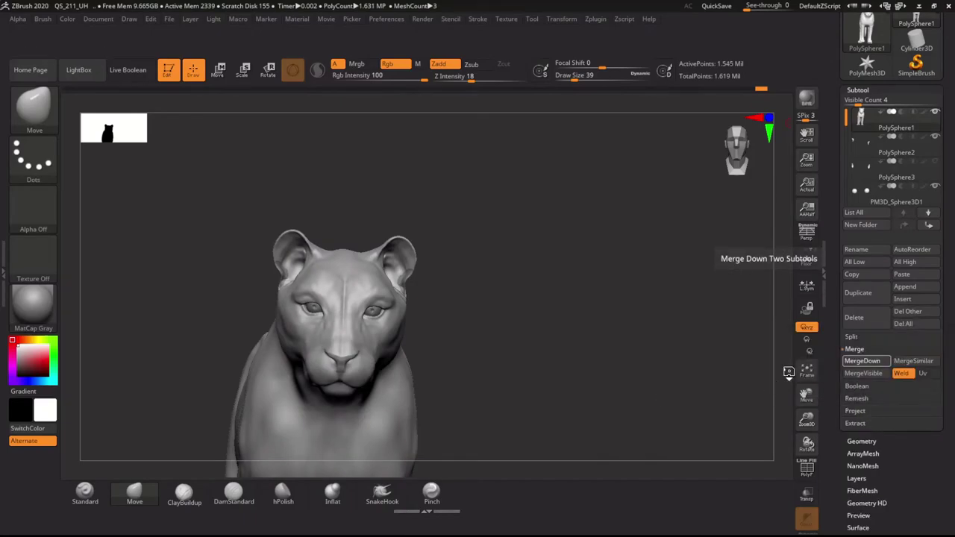
{"action": "left_click", "coordinate": [771, 384]}
Build small clay folds at the inner front base of the ear with a smaller ClayBuildup brush.
{"action": "left_click_drag", "start_coordinate": [463, 164], "coordinate": [374, 159]}
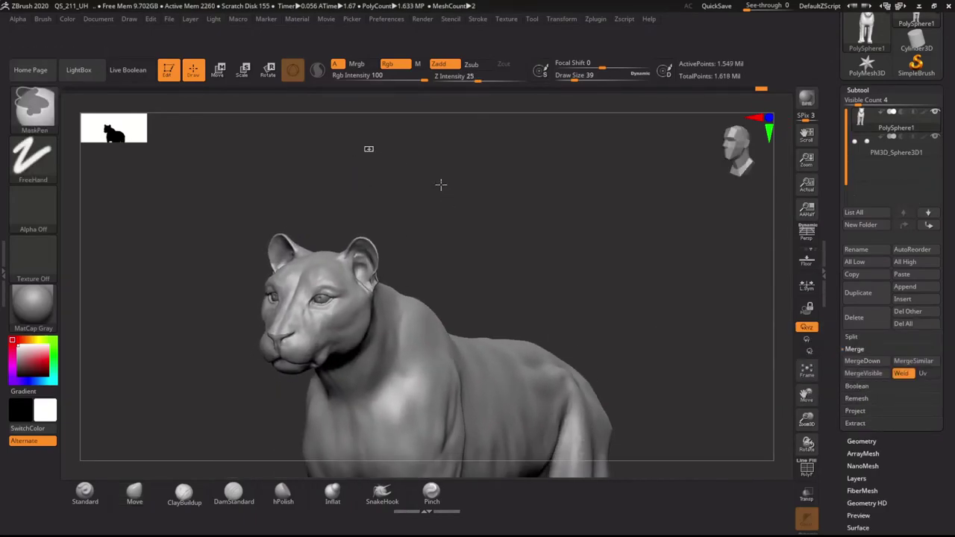
{"action": "mouse_move", "coordinate": [442, 184]}
{"action": "left_mouse_down"}
{"action": "mouse_move", "coordinate": [326, 141]}
{"action": "mouse_move", "coordinate": [467, 344]}
{"action": "left_mouse_up"}
{"action": "mouse_move", "coordinate": [411, 349]}
{"action": "left_mouse_down"}
{"action": "mouse_move", "coordinate": [153, 445]}
{"action": "mouse_move", "coordinate": [269, 280]}
{"action": "mouse_move", "coordinate": [267, 291]}
{"action": "mouse_move", "coordinate": [287, 280]}
{"action": "left_mouse_up"}
{"action": "key", "text": "b"}
{"action": "key", "text": "c"}
{"action": "key", "text": "b"}
{"action": "key", "text": "bracketleft"}
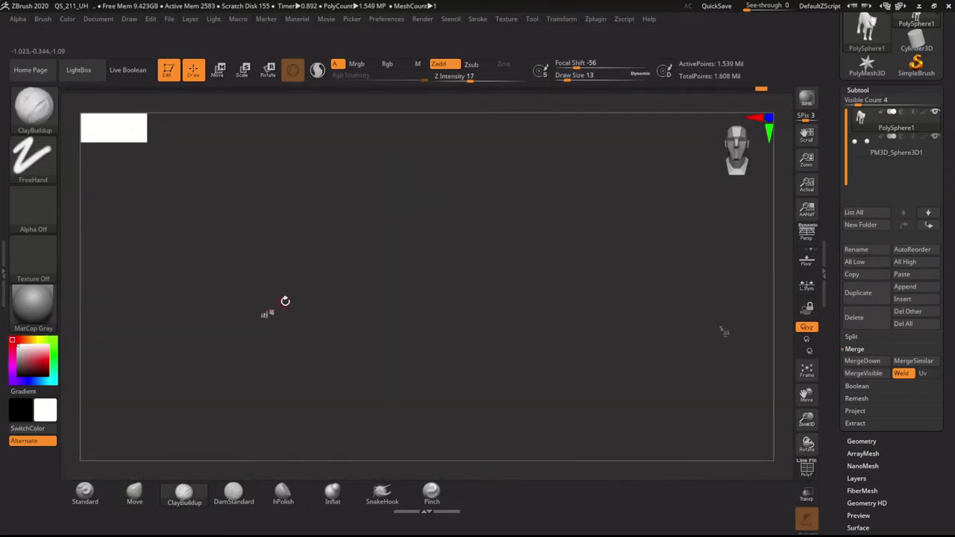
{"action": "mouse_move", "coordinate": [266, 317]}
{"action": "left_mouse_down"}
{"action": "mouse_move", "coordinate": [262, 301]}
{"action": "mouse_move", "coordinate": [332, 298]}
{"action": "mouse_move", "coordinate": [390, 279]}
{"action": "left_mouse_up"}
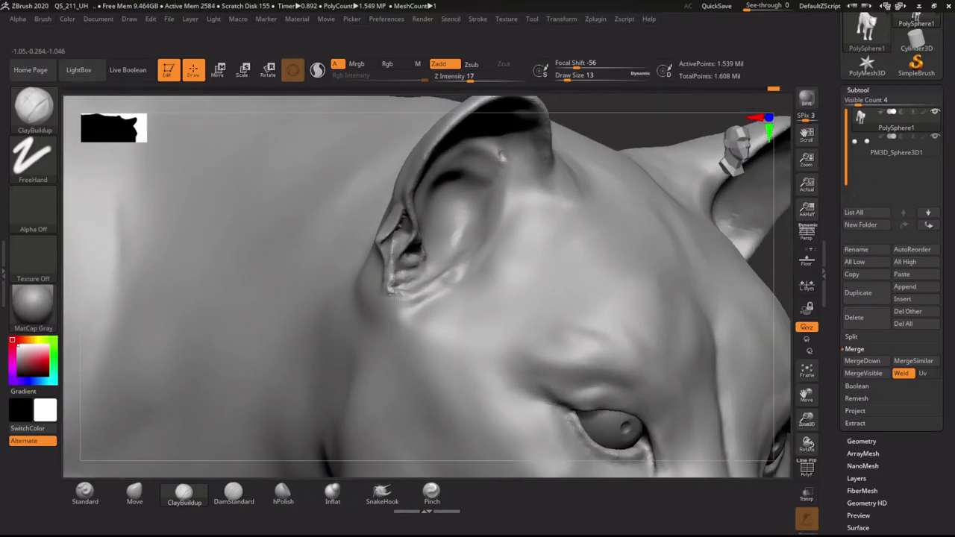
{"action": "left_click", "coordinate": [881, 441]}
{"action": "left_click_drag", "start_coordinate": [409, 233], "coordinate": [442, 264], "text": "shift"}
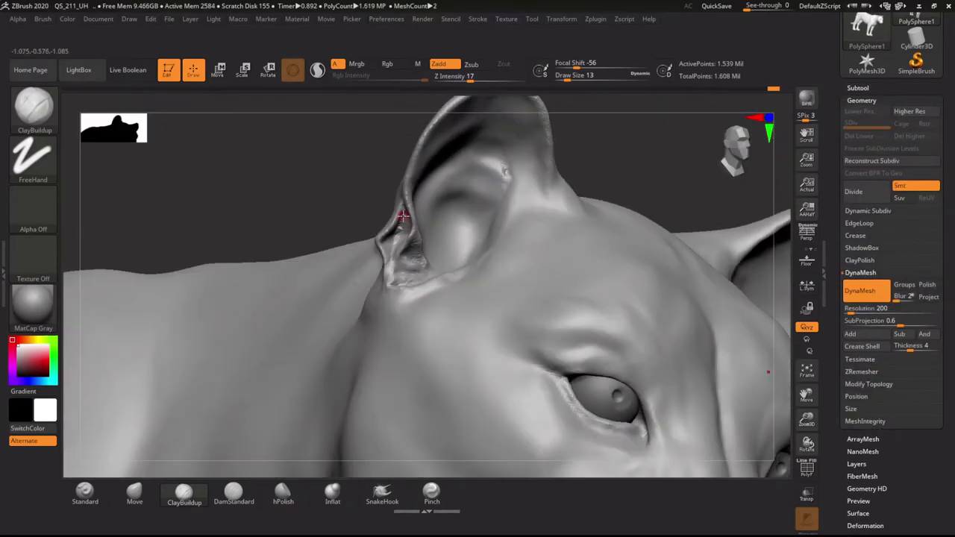
{"action": "key", "text": "space"}
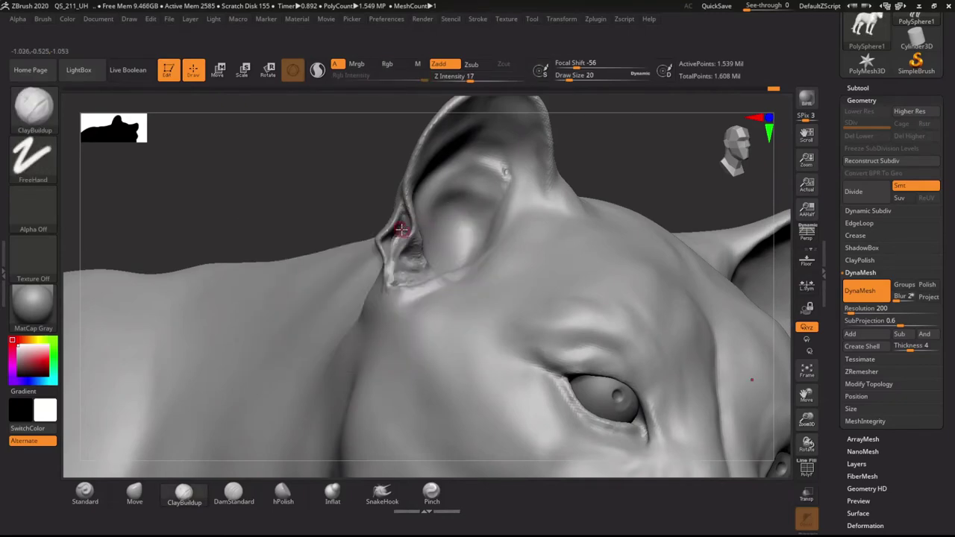
Resize the brush and smooth the inner ear surface.
{"action": "key", "text": "f"}
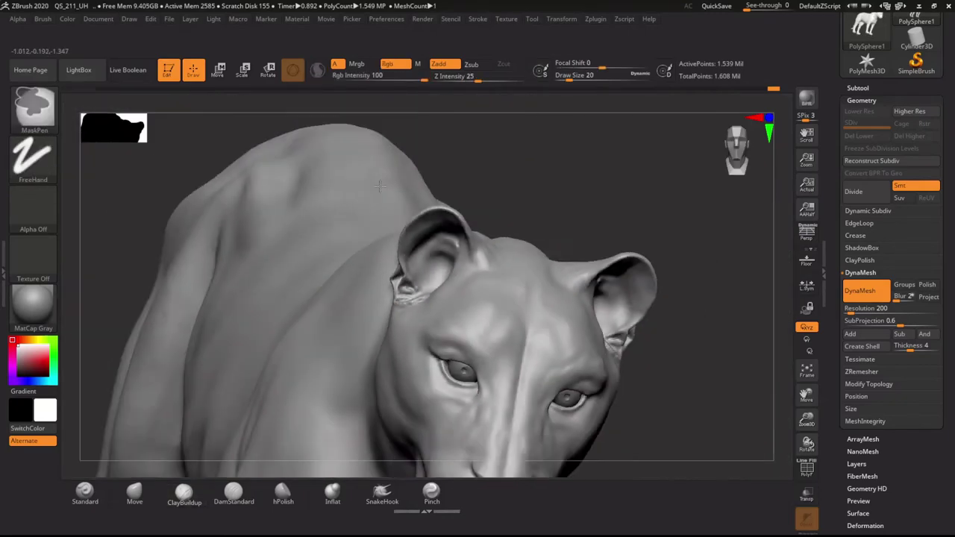
{"action": "left_click_drag", "start_coordinate": [403, 196], "coordinate": [471, 195]}
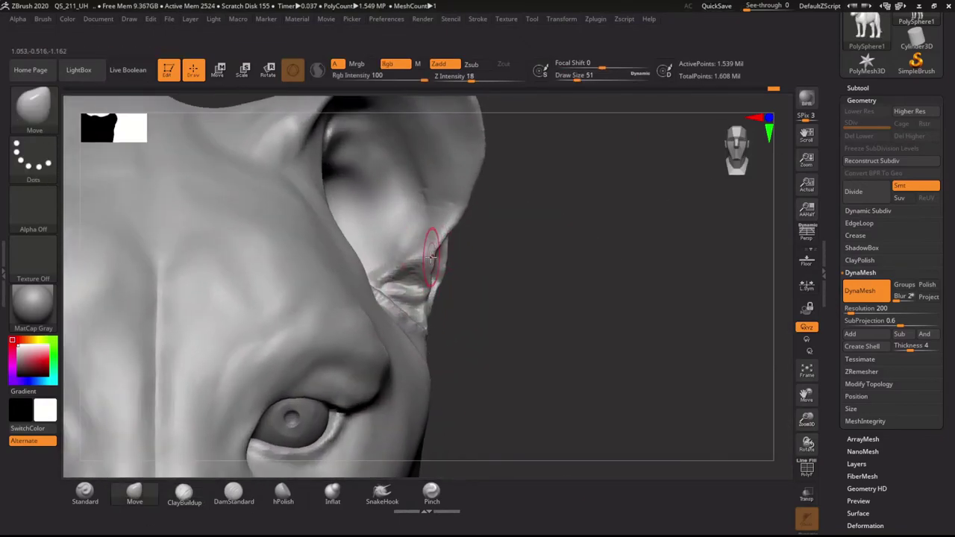
{"action": "key", "text": "s"}
{"action": "right_click_drag", "start_coordinate": [431, 276], "coordinate": [457, 259]}
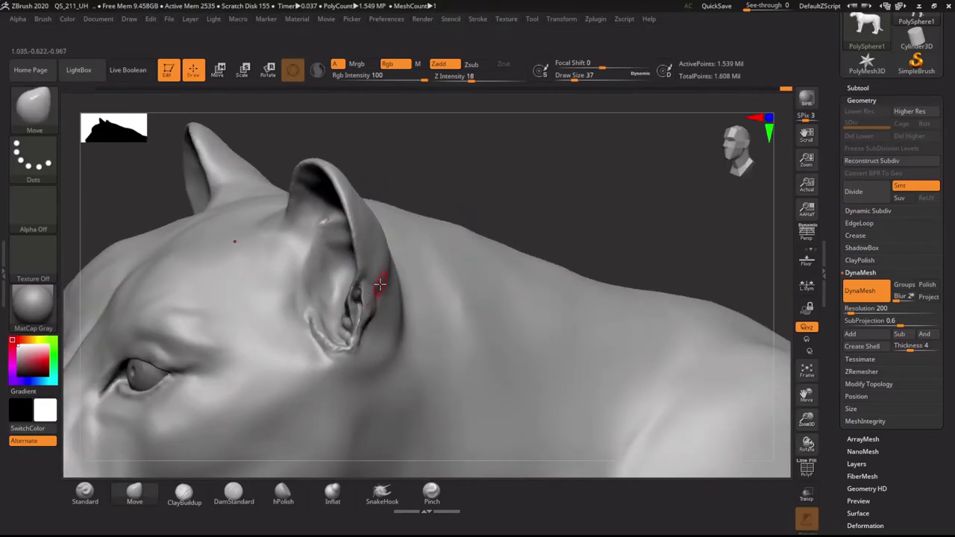
{"action": "key", "text": "shift"}
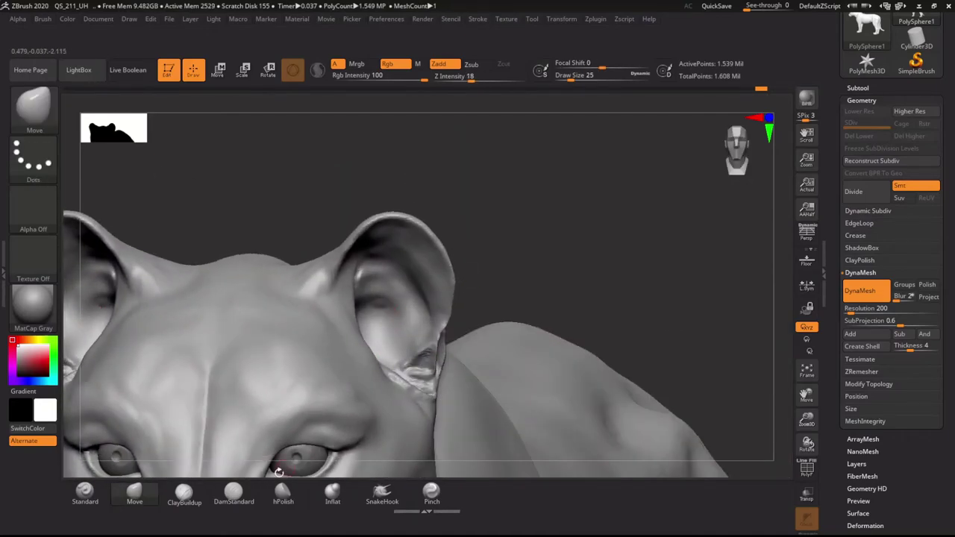
Build layered clay ridges further up inside the ear with ClayBuildup.
{"action": "key", "text": "b"}
{"action": "key", "text": "c"}
{"action": "key", "text": "b"}
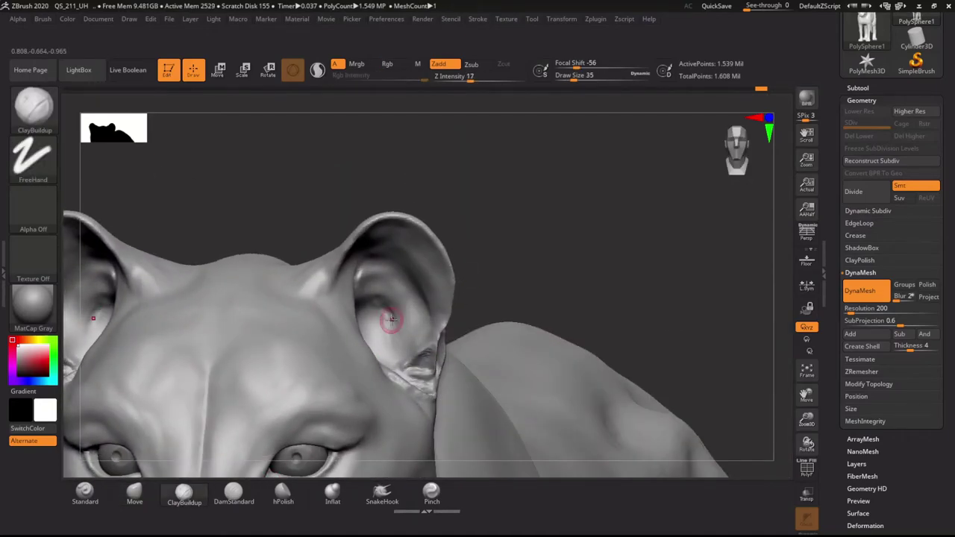
{"action": "mouse_move", "coordinate": [399, 362]}
{"action": "right_mouse_down"}
{"action": "mouse_move", "coordinate": [358, 373]}
{"action": "mouse_move", "coordinate": [332, 336]}
{"action": "right_mouse_up"}
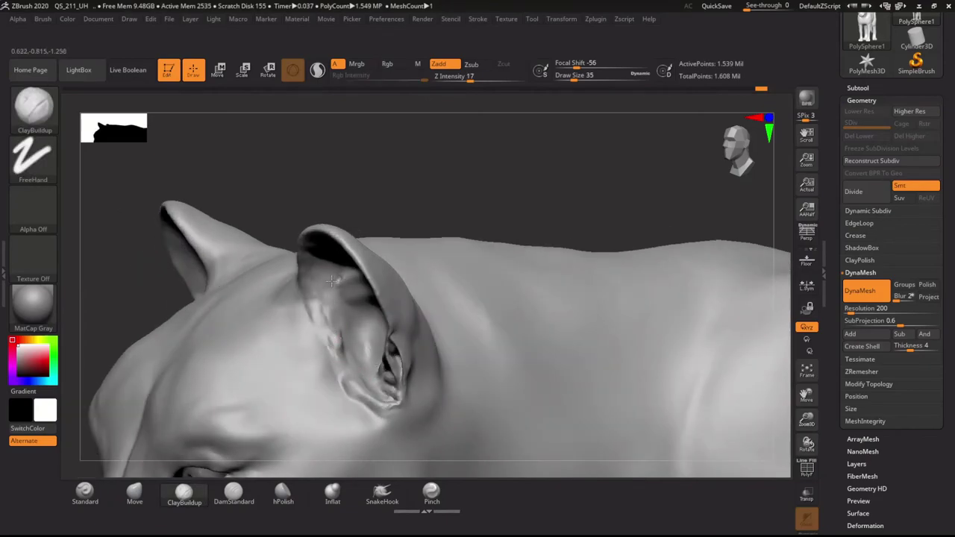
{"action": "left_click_drag", "start_coordinate": [333, 281], "coordinate": [338, 317]}
{"action": "right_click_drag", "start_coordinate": [365, 363], "coordinate": [365, 318]}
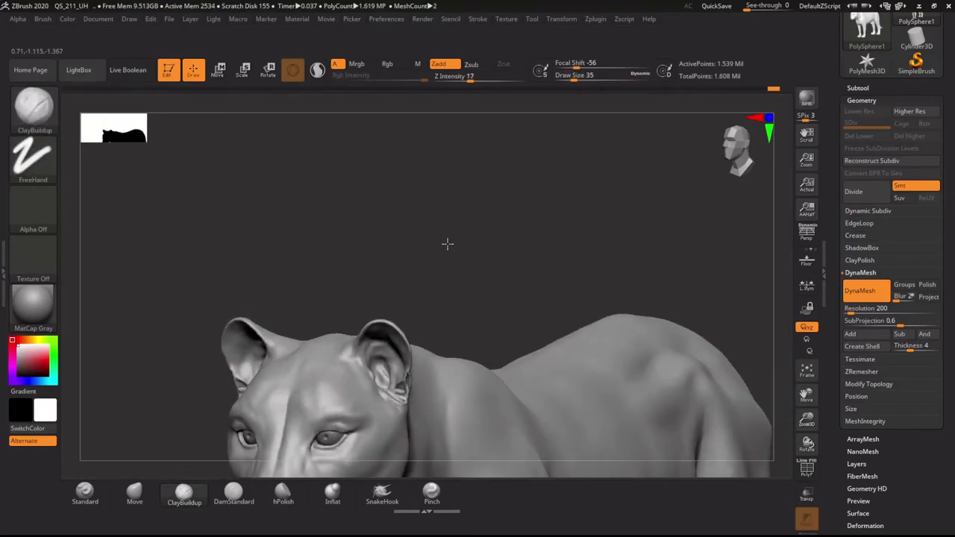
{"action": "key", "text": "s"}
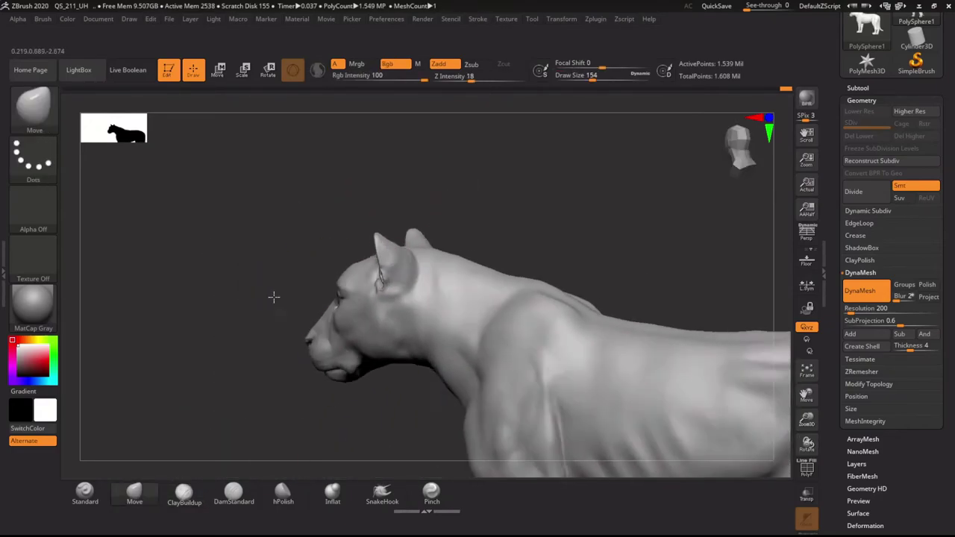
{"action": "mouse_move", "coordinate": [274, 297]}
{"action": "left_mouse_down"}
{"action": "mouse_move", "coordinate": [572, 380]}
{"action": "mouse_move", "coordinate": [494, 266]}
{"action": "left_mouse_up"}
Carve a deep vertical groove down the lioness's chest.
{"action": "left_click", "coordinate": [183, 491]}
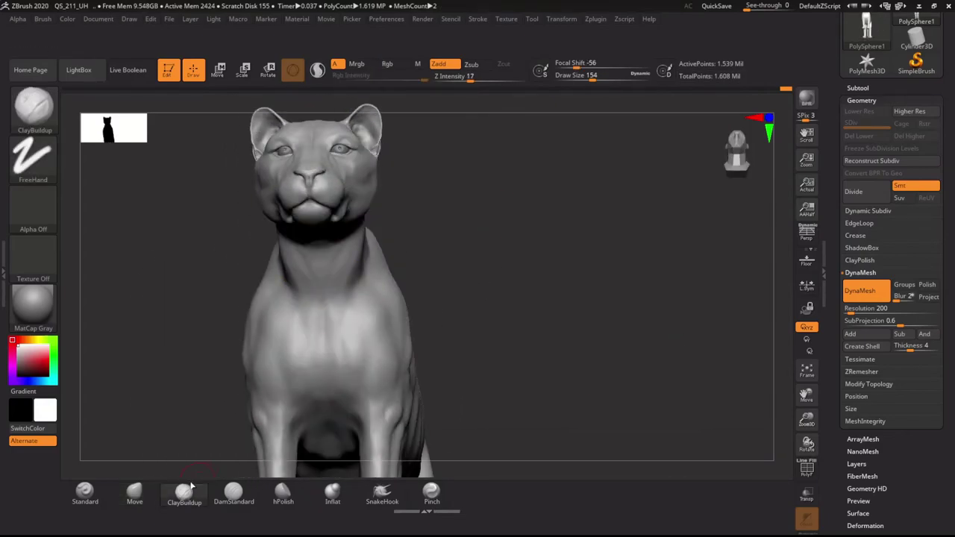
{"action": "right_click_drag", "start_coordinate": [371, 260], "coordinate": [350, 255]}
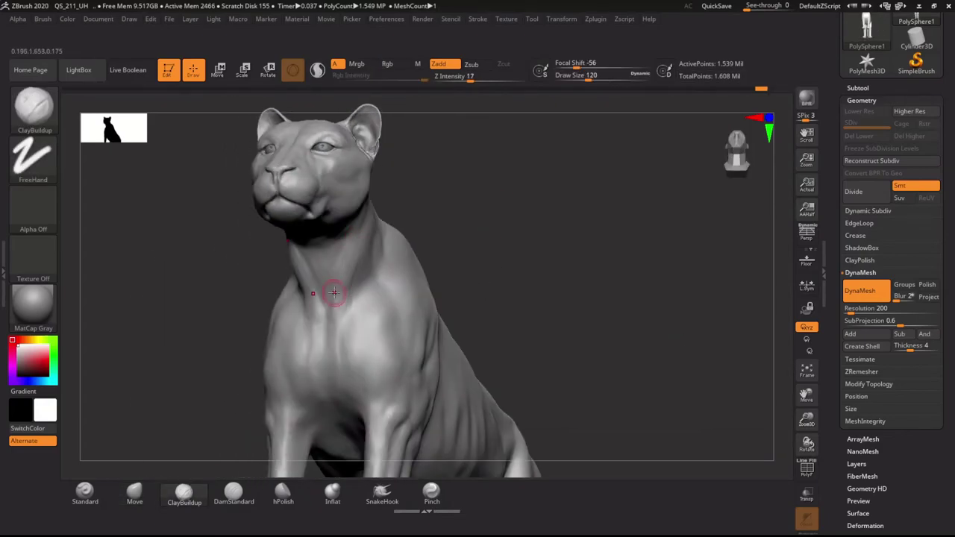
{"action": "right_click_drag", "start_coordinate": [332, 310], "coordinate": [186, 406]}
{"action": "left_click", "coordinate": [234, 491]}
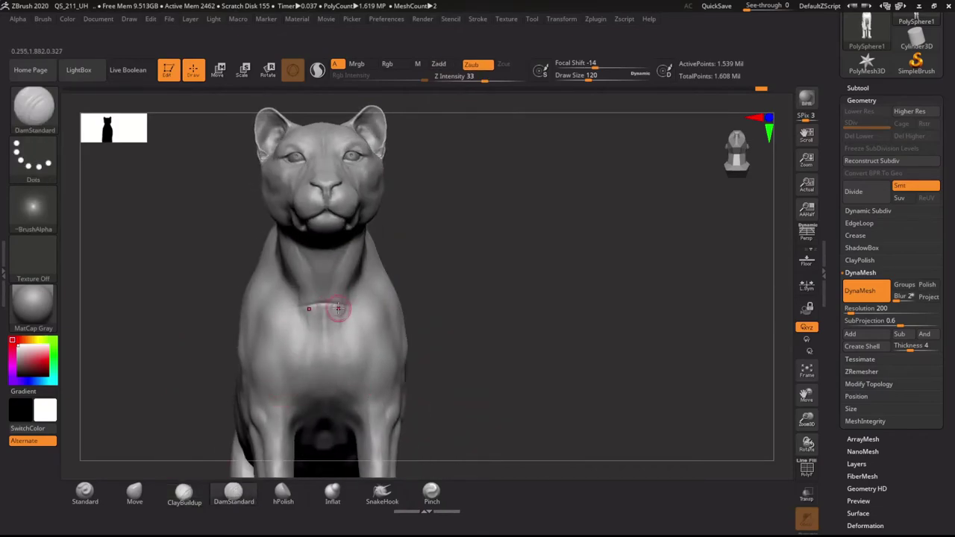
{"action": "right_click_drag", "start_coordinate": [324, 334], "coordinate": [327, 333]}
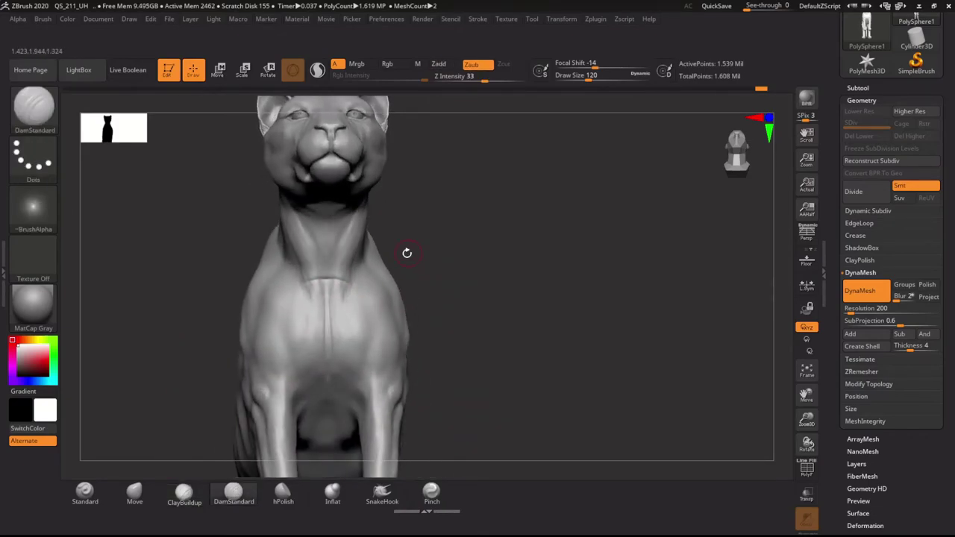
{"action": "right_click_drag", "start_coordinate": [406, 251], "coordinate": [298, 316]}
{"action": "left_click_drag", "start_coordinate": [301, 292], "coordinate": [303, 365]}
{"action": "right_click_drag", "start_coordinate": [321, 330], "coordinate": [355, 330]}
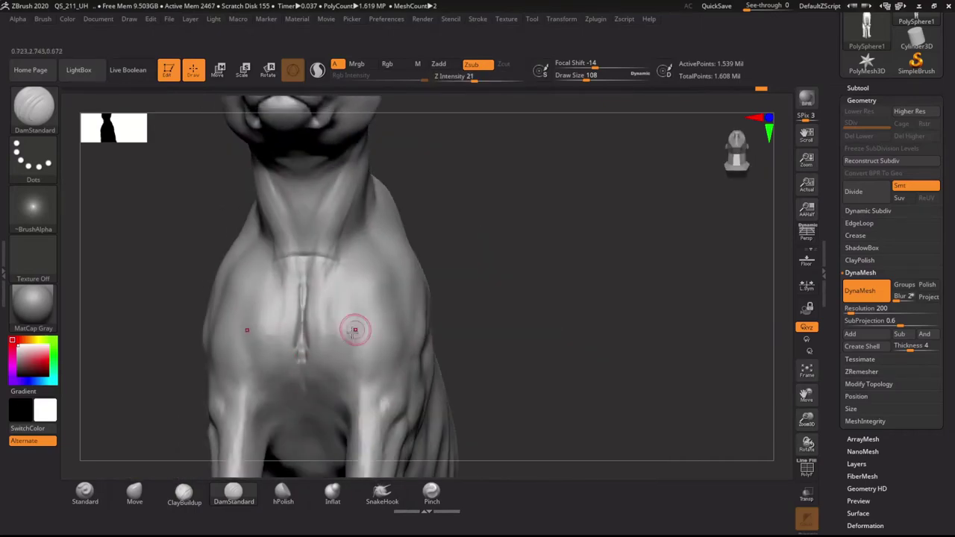
Smooth the chest, shoulder and neck muscles with a slightly smaller brush.
{"action": "key", "text": "b"}
{"action": "key", "text": "c"}
{"action": "key", "text": "b"}
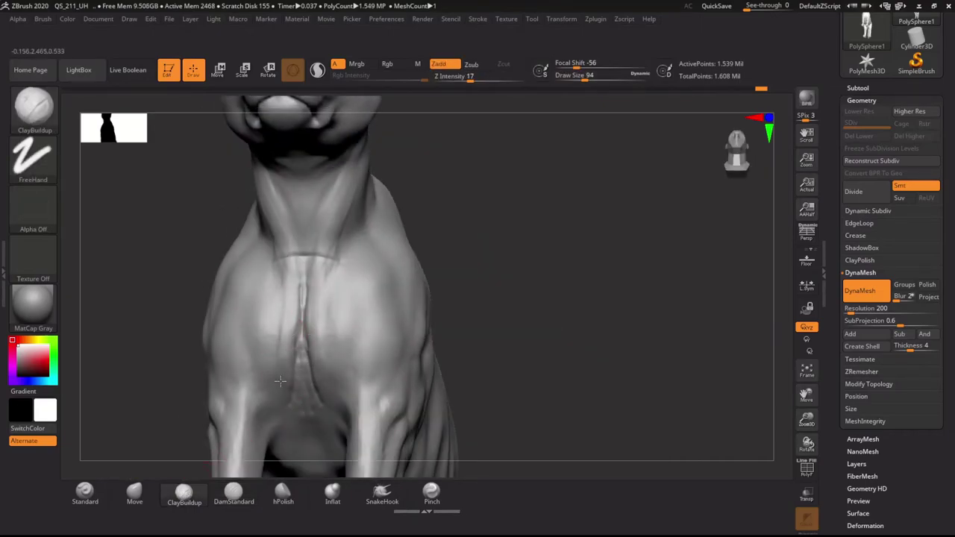
{"action": "right_click_drag", "start_coordinate": [280, 381], "coordinate": [306, 363]}
{"action": "key", "text": "space"}
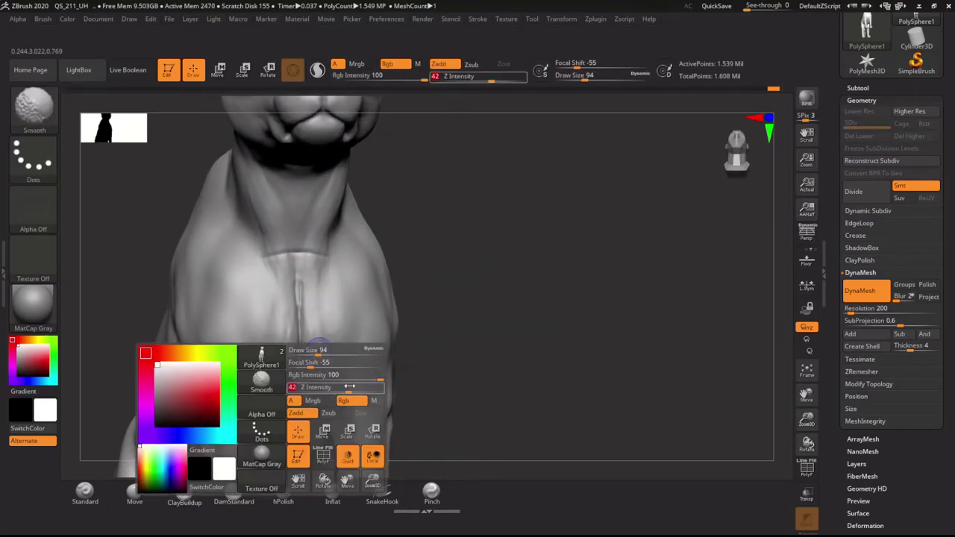
{"action": "key", "text": "shift"}
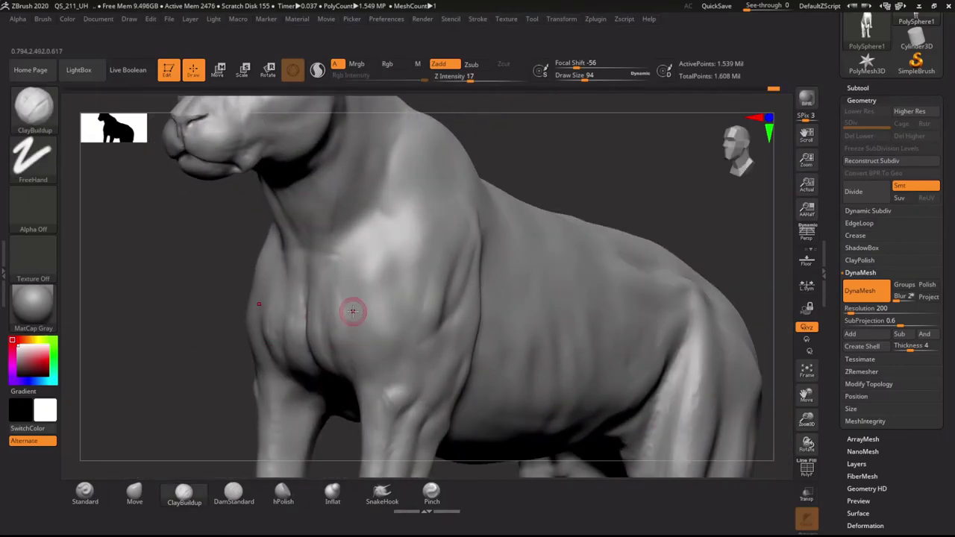
{"action": "key", "text": "shift"}
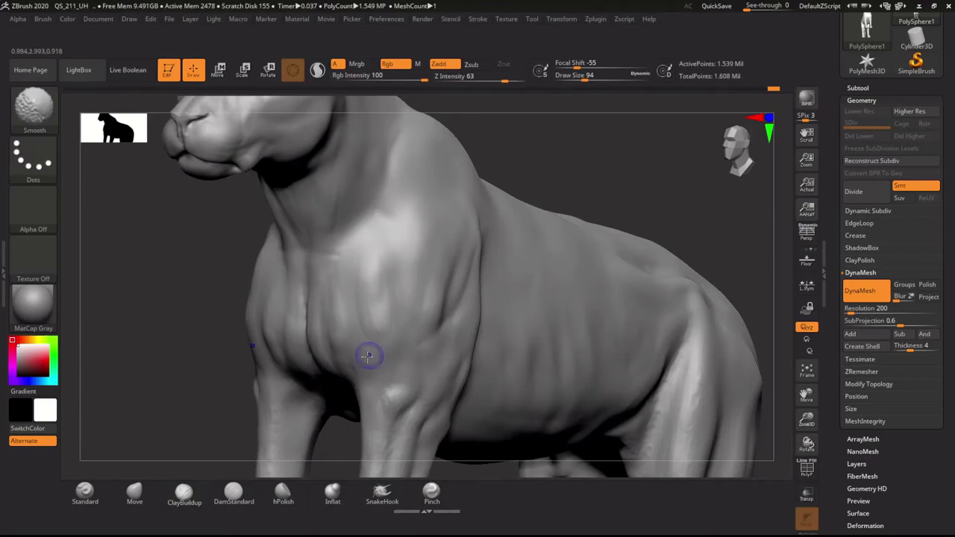
{"action": "mouse_move", "coordinate": [351, 426]}
{"action": "left_mouse_down", "text": "shift"}
{"action": "mouse_move", "coordinate": [211, 324]}
{"action": "mouse_move", "coordinate": [306, 279]}
{"action": "left_mouse_up", "text": "shift"}
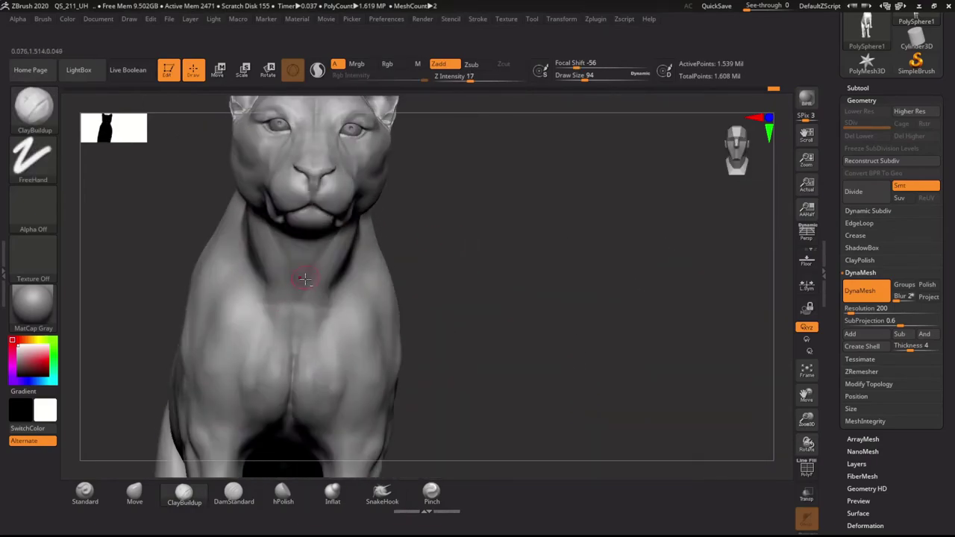
{"action": "right_click_drag", "start_coordinate": [299, 301], "coordinate": [299, 309]}
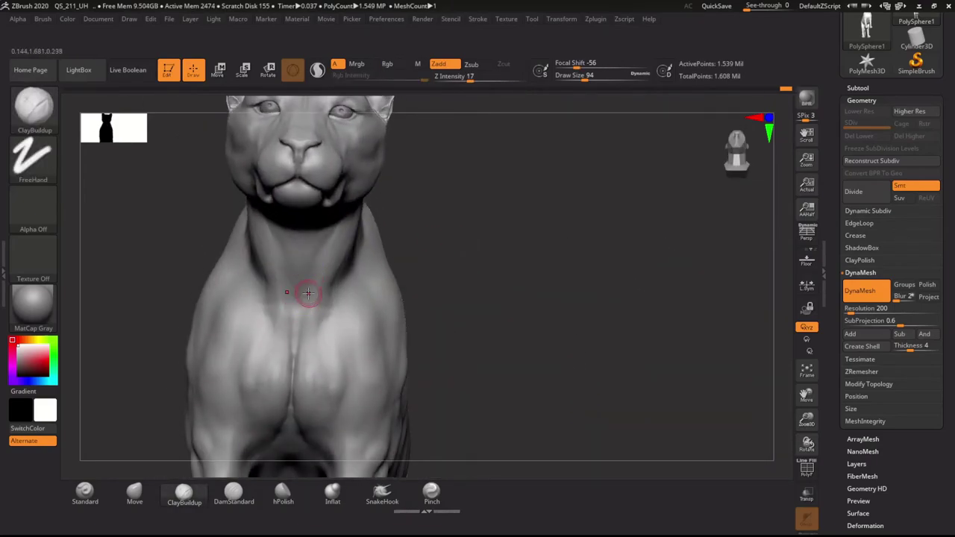
{"action": "key", "text": "["}
{"action": "key", "text": "shift"}
{"action": "mouse_move", "coordinate": [273, 370]}
{"action": "right_mouse_down"}
{"action": "mouse_move", "coordinate": [354, 234]}
{"action": "mouse_move", "coordinate": [317, 203]}
{"action": "right_mouse_up"}
{"action": "key", "text": "shift"}
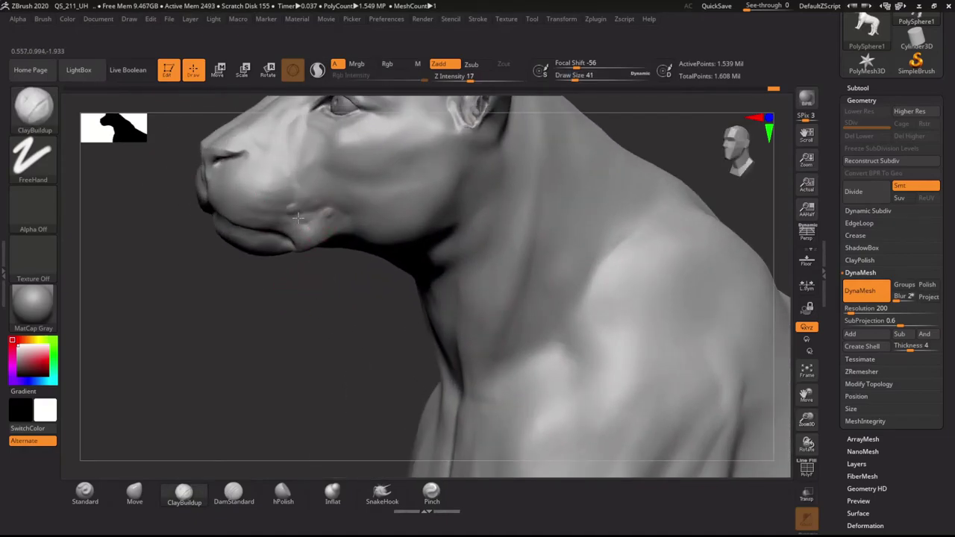
Smooth the foreleg muscle forms and review the full body.
{"action": "mouse_move", "coordinate": [334, 199]}
{"action": "right_mouse_down"}
{"action": "mouse_move", "coordinate": [446, 272]}
{"action": "mouse_move", "coordinate": [394, 267]}
{"action": "right_mouse_up"}
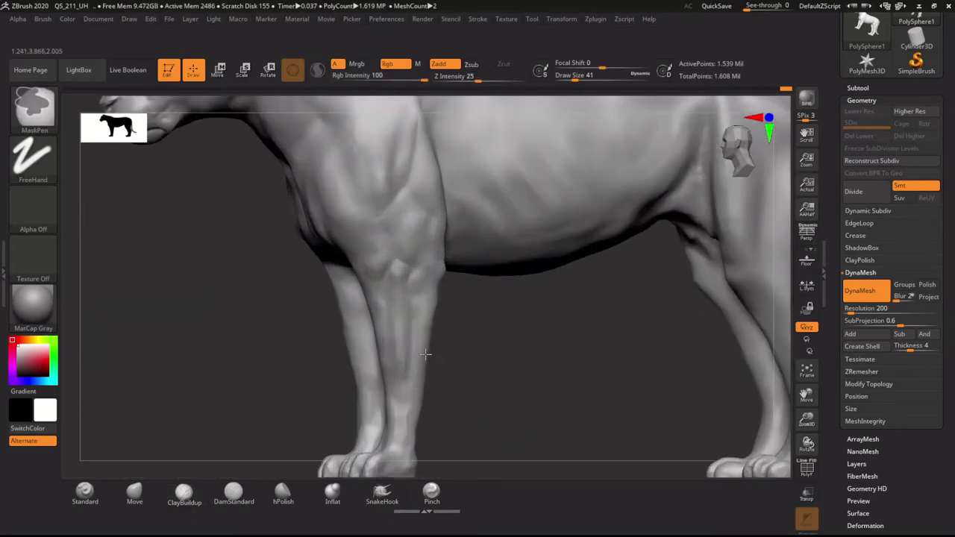
{"action": "left_click_drag", "start_coordinate": [426, 191], "coordinate": [375, 284], "text": "shift"}
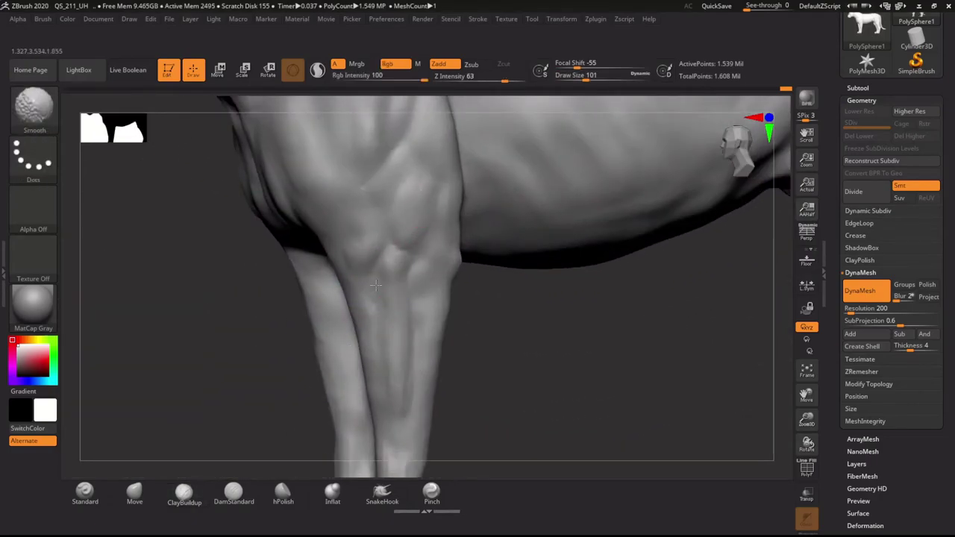
{"action": "key", "text": "f"}
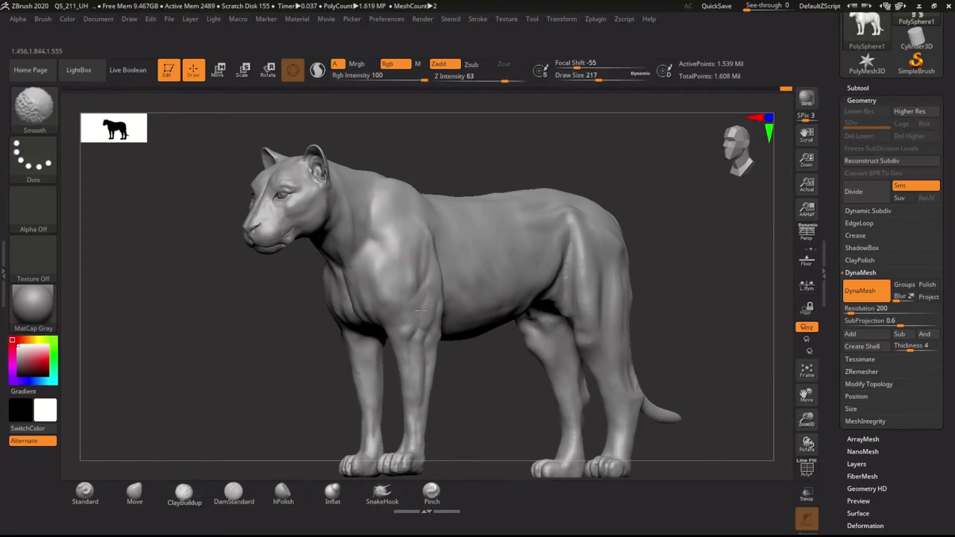
{"action": "right_click_drag", "start_coordinate": [461, 405], "coordinate": [454, 288], "text": "alt"}
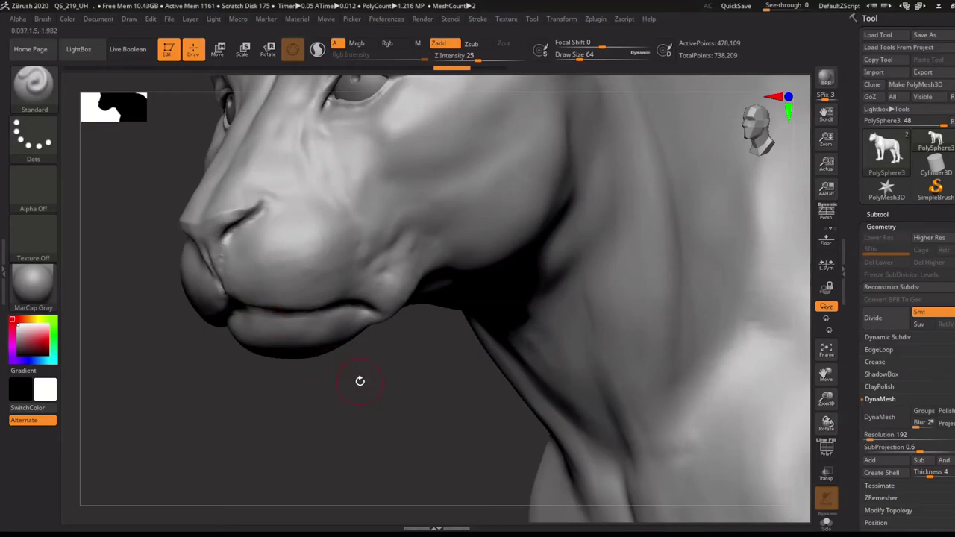
Shrink the brush and press small dents beside the nose.
{"action": "key", "text": "s"}
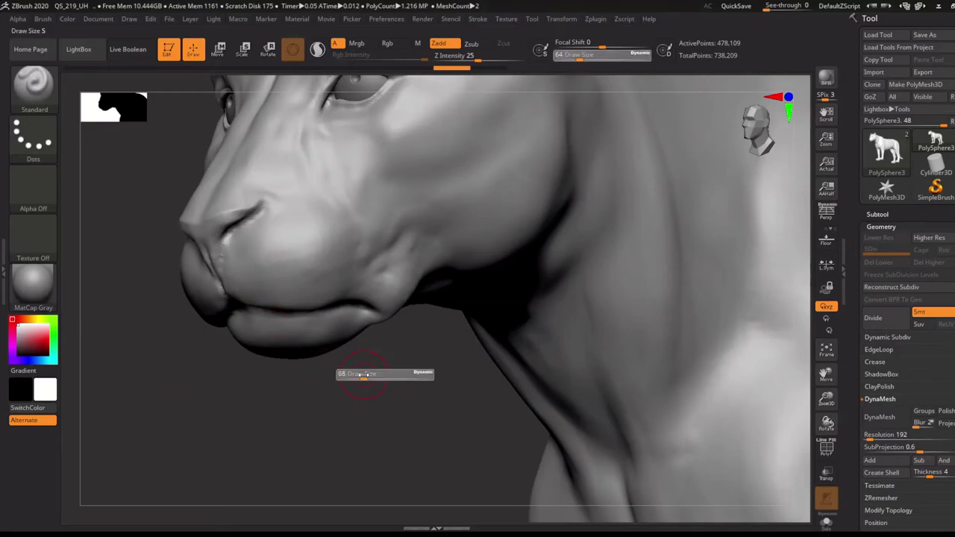
{"action": "left_click", "coordinate": [353, 378]}
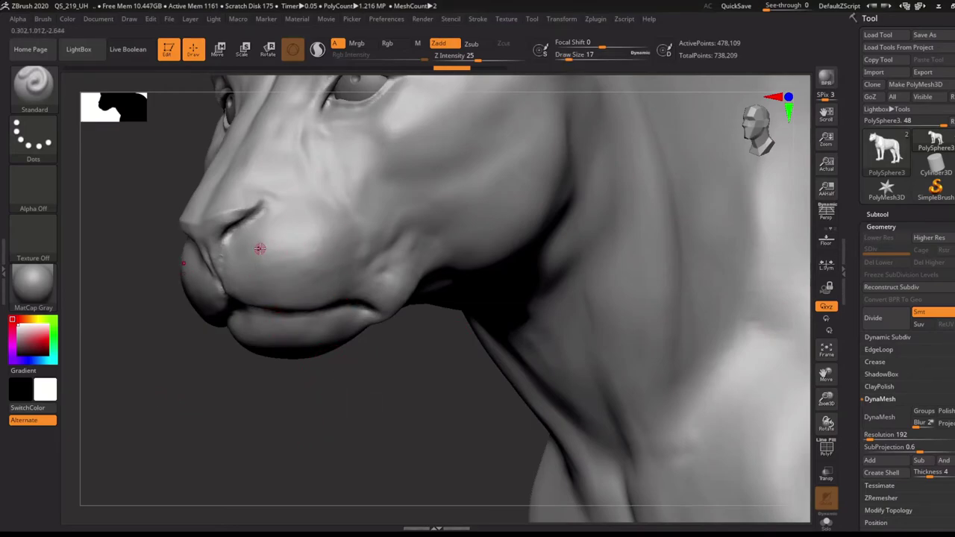
{"action": "left_click_drag", "start_coordinate": [303, 228], "coordinate": [271, 236]}
{"action": "key", "text": "ctrl"}
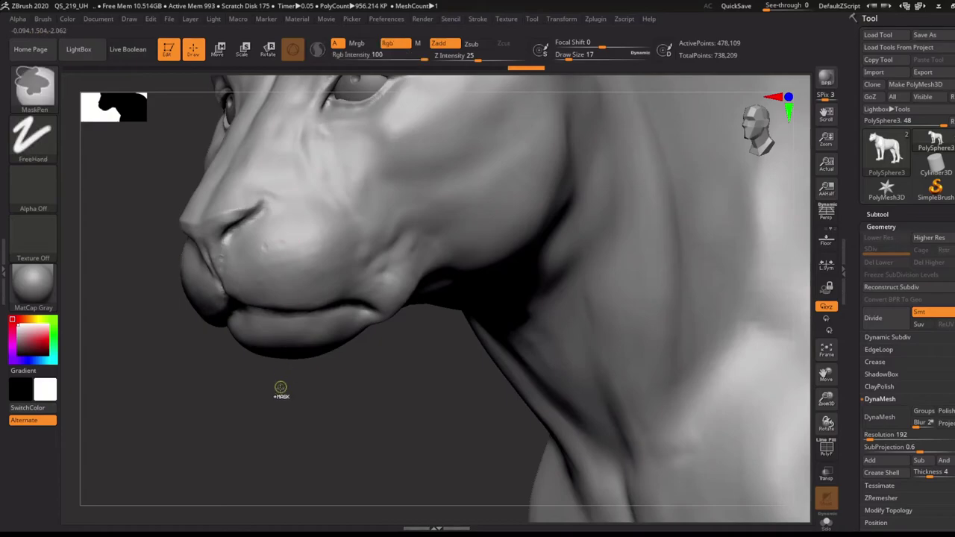
DynaMesh the model, then press rows of whisker-pore dots into the muzzle at Draw Size 11.
{"action": "left_click", "coordinate": [879, 417]}
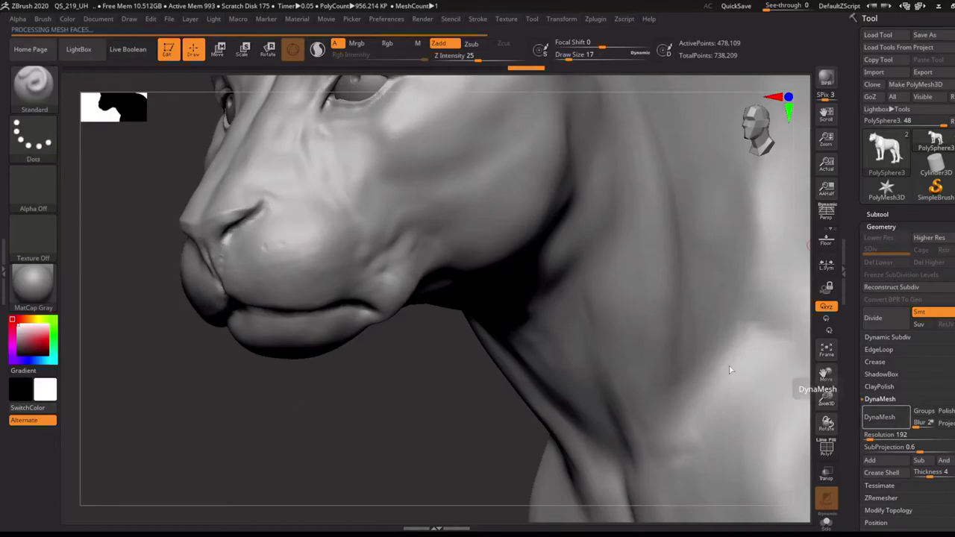
{"action": "key", "text": "space"}
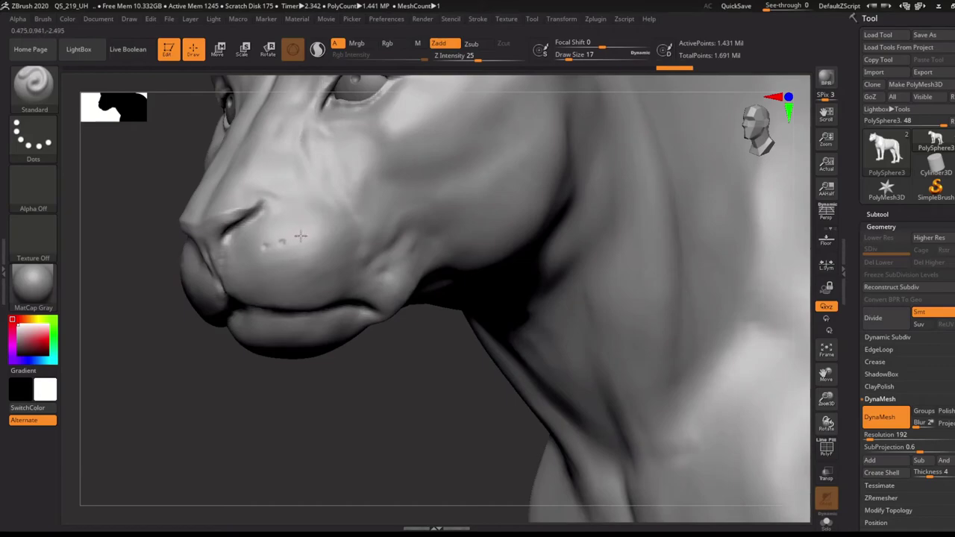
{"action": "left_click_drag", "start_coordinate": [295, 240], "coordinate": [315, 230]}
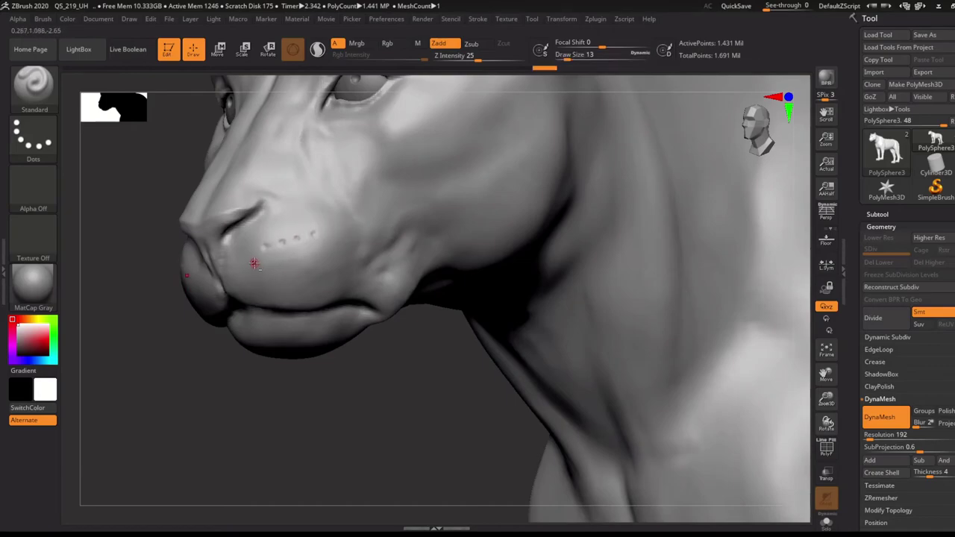
{"action": "left_click", "coordinate": [312, 249]}
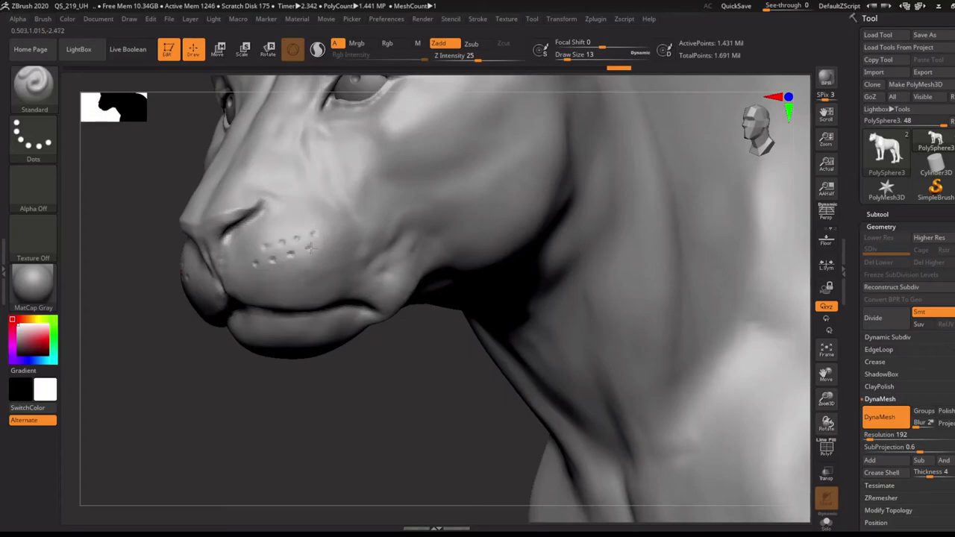
{"action": "left_click", "coordinate": [328, 245]}
{"action": "type", "text": "s11"}
{"action": "key", "text": "Return"}
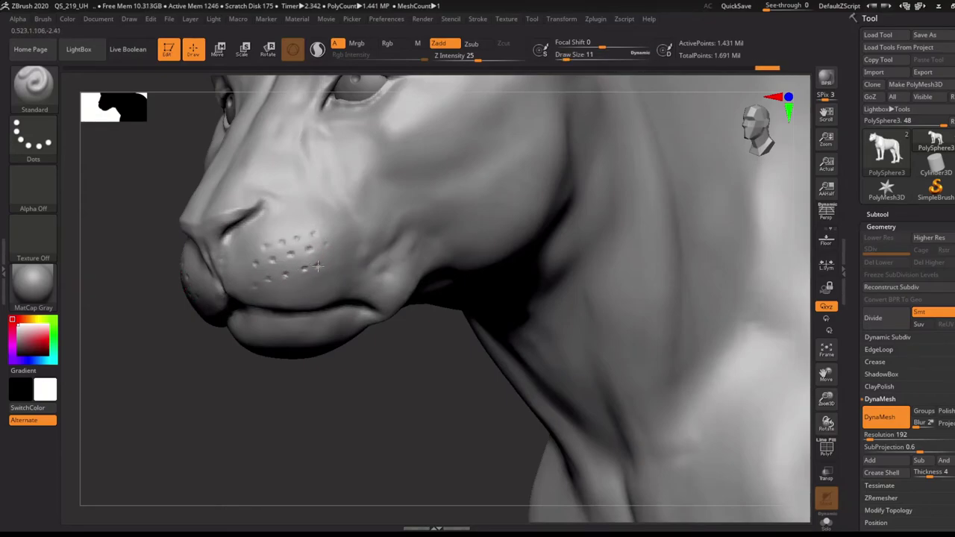
{"action": "left_click_drag", "start_coordinate": [347, 255], "coordinate": [297, 285]}
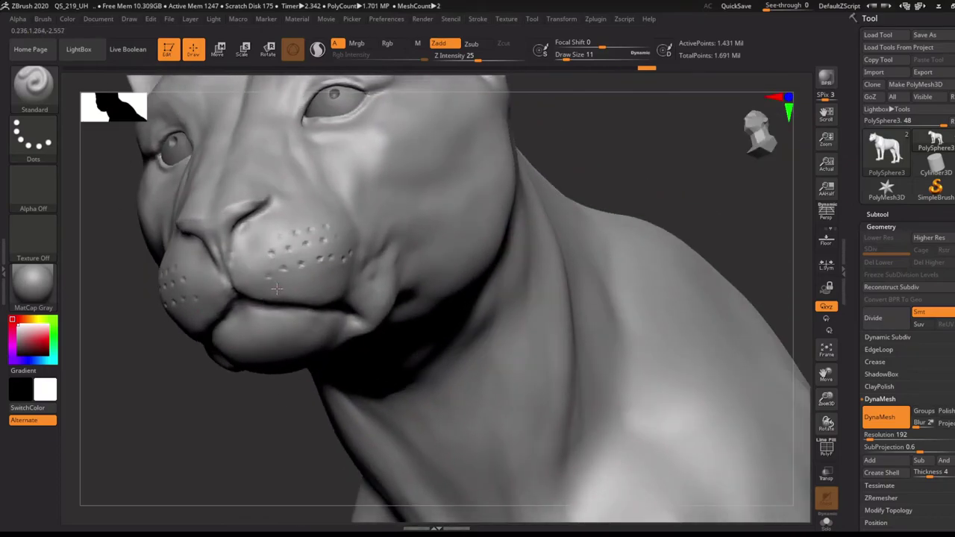
{"action": "mouse_move", "coordinate": [311, 281]}
{"action": "right_mouse_down"}
{"action": "mouse_move", "coordinate": [331, 280]}
{"action": "mouse_move", "coordinate": [280, 276]}
{"action": "mouse_move", "coordinate": [282, 240]}
{"action": "right_mouse_up"}
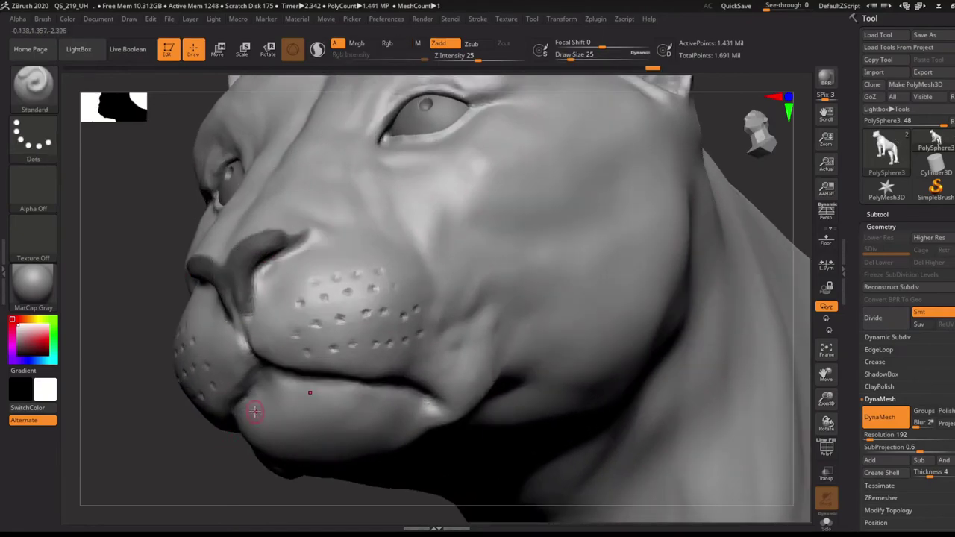
Nudge the nose pad shape with the Move brush.
{"action": "key", "text": "b"}
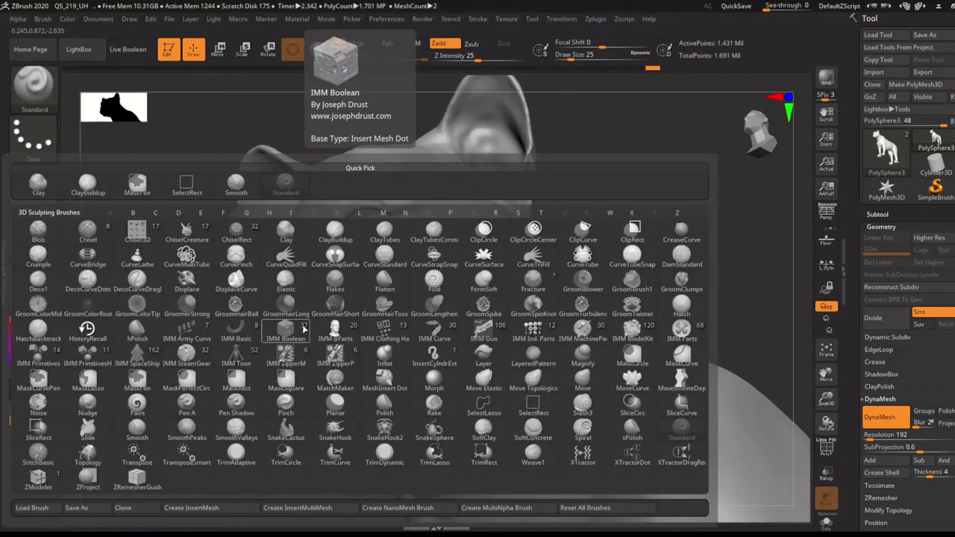
{"action": "key", "text": "m"}
{"action": "key", "text": "v"}
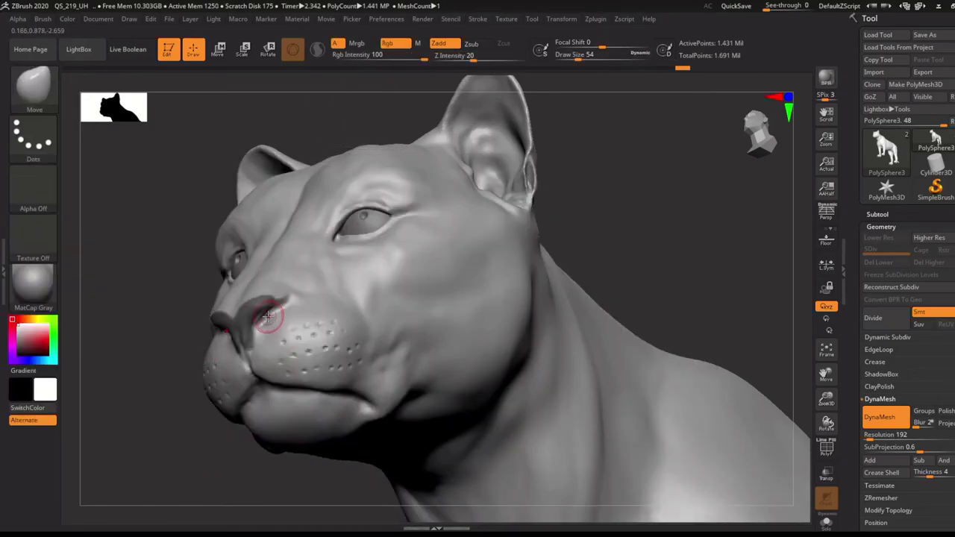
{"action": "left_click_drag", "start_coordinate": [265, 326], "coordinate": [263, 326]}
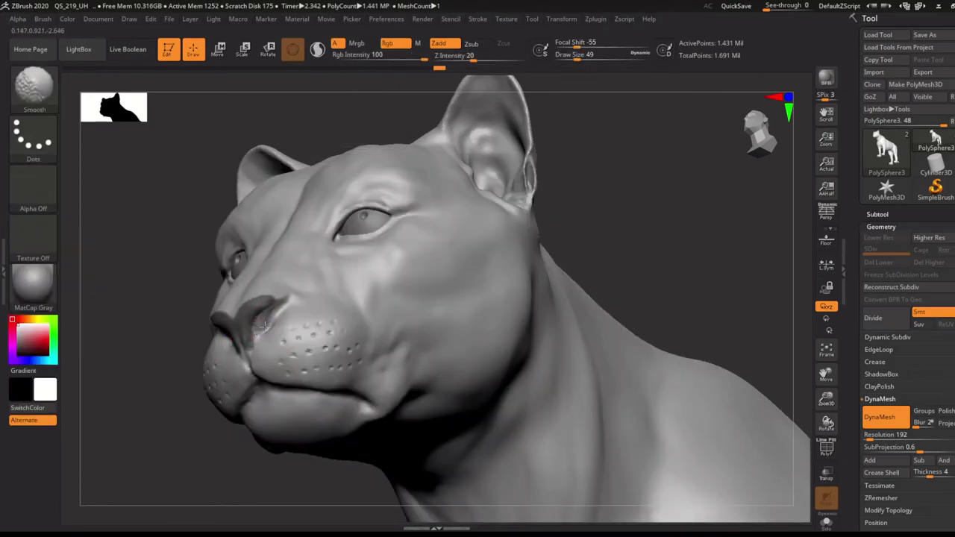
{"action": "mouse_move", "coordinate": [256, 328]}
{"action": "right_mouse_down"}
{"action": "mouse_move", "coordinate": [246, 326]}
{"action": "mouse_move", "coordinate": [273, 301]}
{"action": "right_mouse_up"}
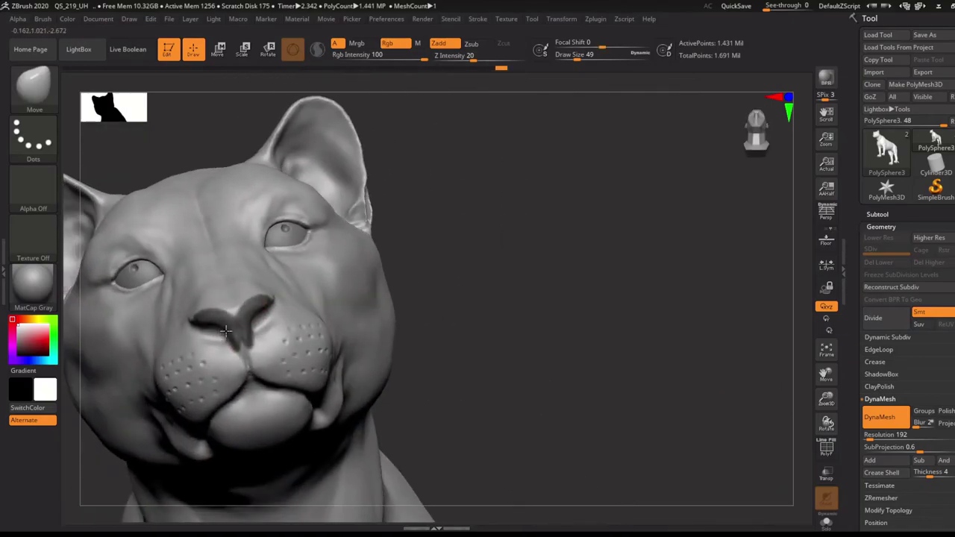
{"action": "key", "text": "ctrl"}
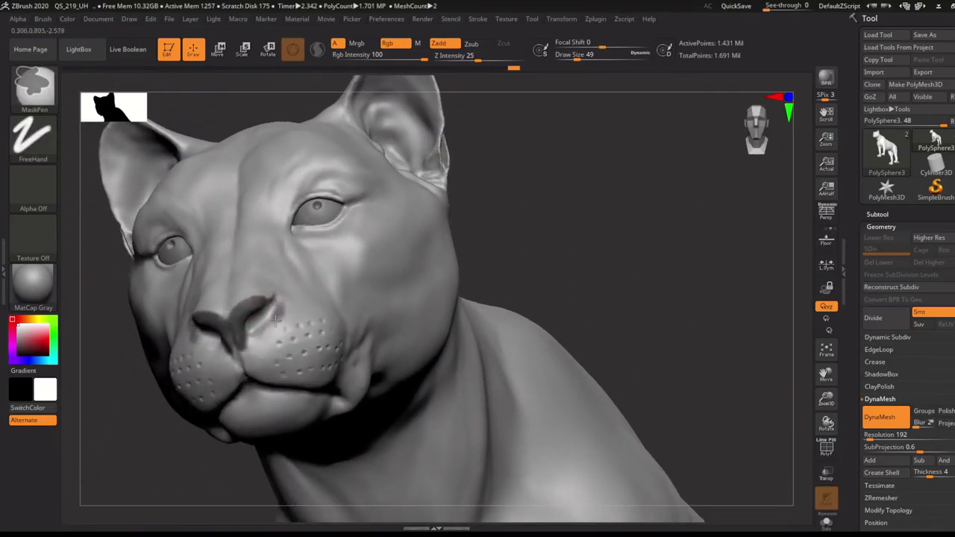
{"action": "right_click_drag", "start_coordinate": [276, 294], "coordinate": [405, 266]}
{"action": "mouse_move", "coordinate": [202, 341]}
{"action": "right_mouse_down"}
{"action": "mouse_move", "coordinate": [351, 443]}
{"action": "mouse_move", "coordinate": [366, 380]}
{"action": "right_mouse_up"}
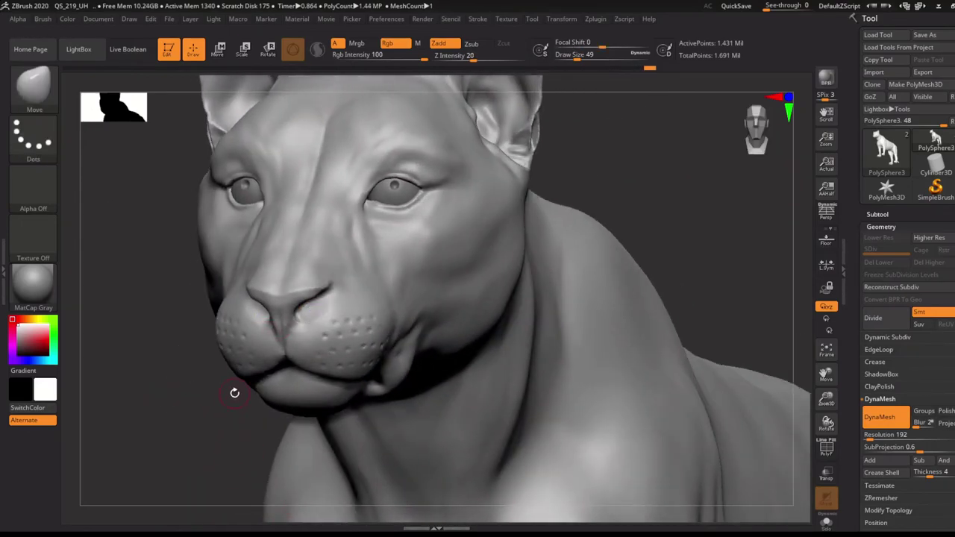
Build up and smooth the nostril area with ClayBuildup.
{"action": "key", "text": "b"}
{"action": "key", "text": "c"}
{"action": "key", "text": "b"}
{"action": "mouse_move", "coordinate": [181, 231]}
{"action": "right_mouse_down", "text": "alt"}
{"action": "mouse_move", "coordinate": [315, 330]}
{"action": "mouse_move", "coordinate": [198, 200]}
{"action": "right_mouse_up", "text": "alt"}
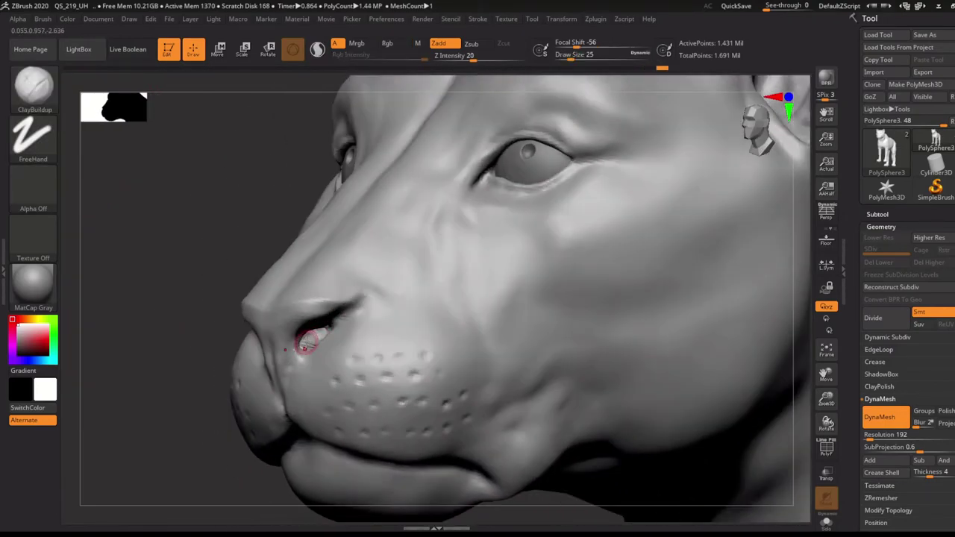
{"action": "key", "text": "shift"}
{"action": "mouse_move", "coordinate": [312, 346]}
{"action": "right_mouse_down", "text": "ctrl"}
{"action": "mouse_move", "coordinate": [230, 232]}
{"action": "mouse_move", "coordinate": [659, 246]}
{"action": "mouse_move", "coordinate": [430, 383]}
{"action": "mouse_move", "coordinate": [292, 321]}
{"action": "mouse_move", "coordinate": [575, 249]}
{"action": "mouse_move", "coordinate": [324, 480]}
{"action": "right_mouse_up", "text": "ctrl"}
Cut the groove under the nose toward the lip with DamStandard.
{"action": "key", "text": "b"}
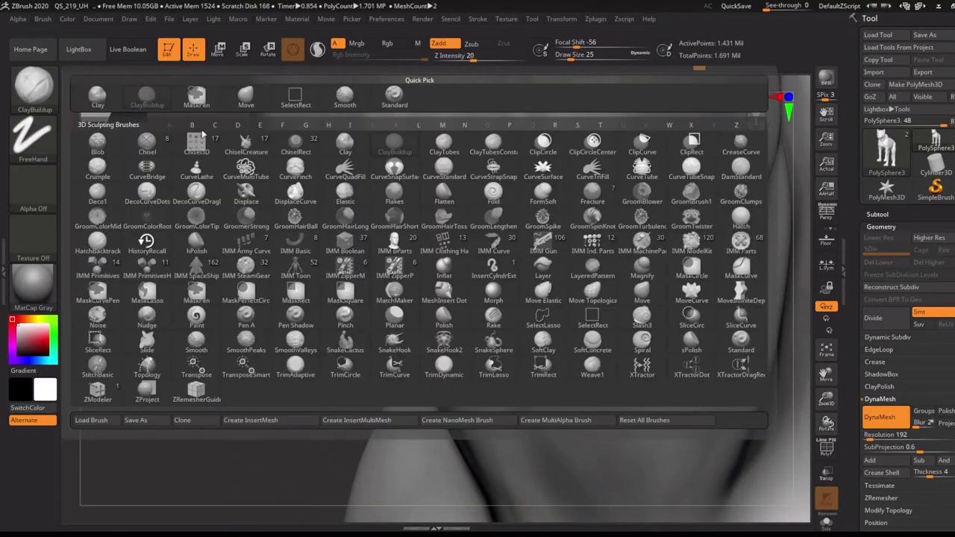
{"action": "key", "text": "d"}
{"action": "key", "text": "s"}
{"action": "right_click_drag", "start_coordinate": [409, 233], "coordinate": [409, 253], "text": "ctrl"}
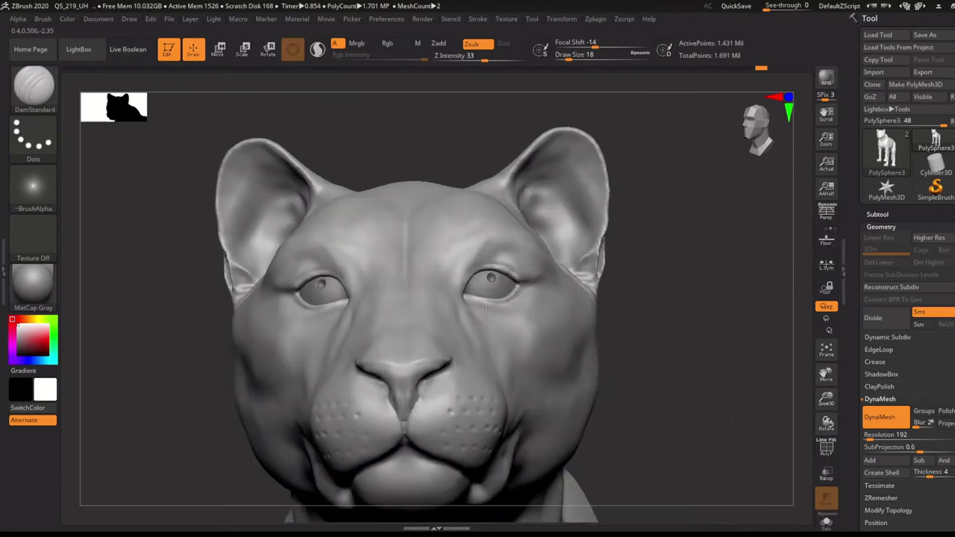
{"action": "mouse_move", "coordinate": [486, 314]}
{"action": "left_mouse_down"}
{"action": "mouse_move", "coordinate": [224, 455]}
{"action": "mouse_move", "coordinate": [401, 465]}
{"action": "left_mouse_up"}
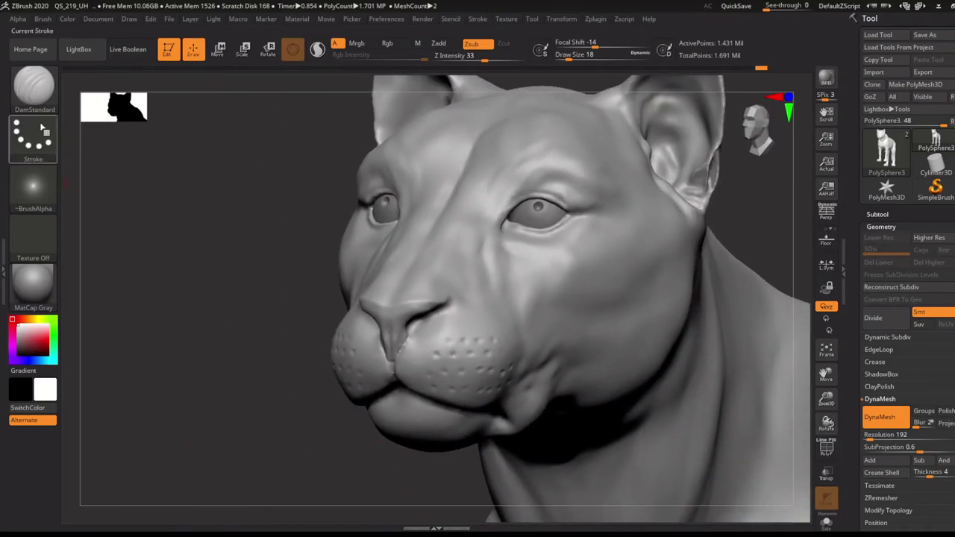
Refine the muzzle with an enlarged Move brush and smoothing.
{"action": "key", "text": "b"}
{"action": "left_click", "coordinate": [642, 293]}
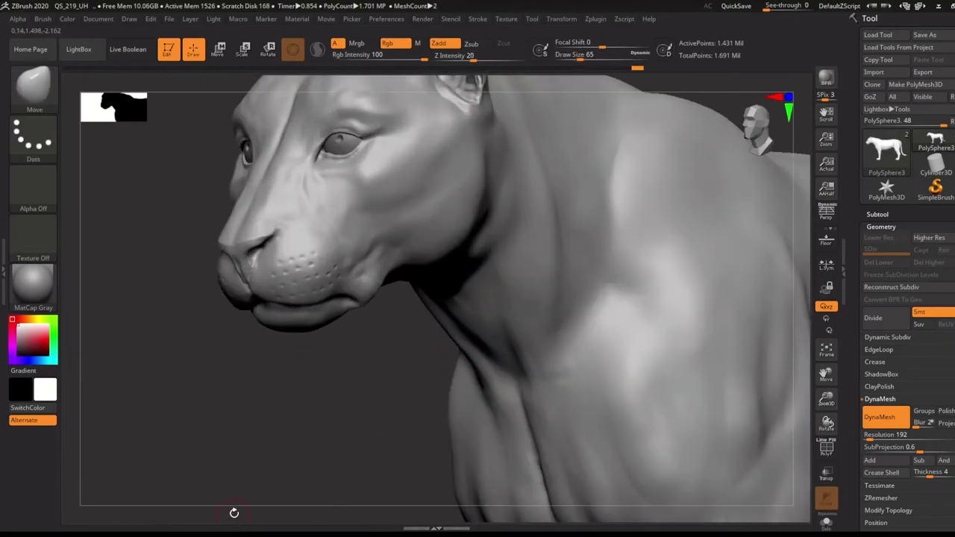
{"action": "key", "text": "b"}
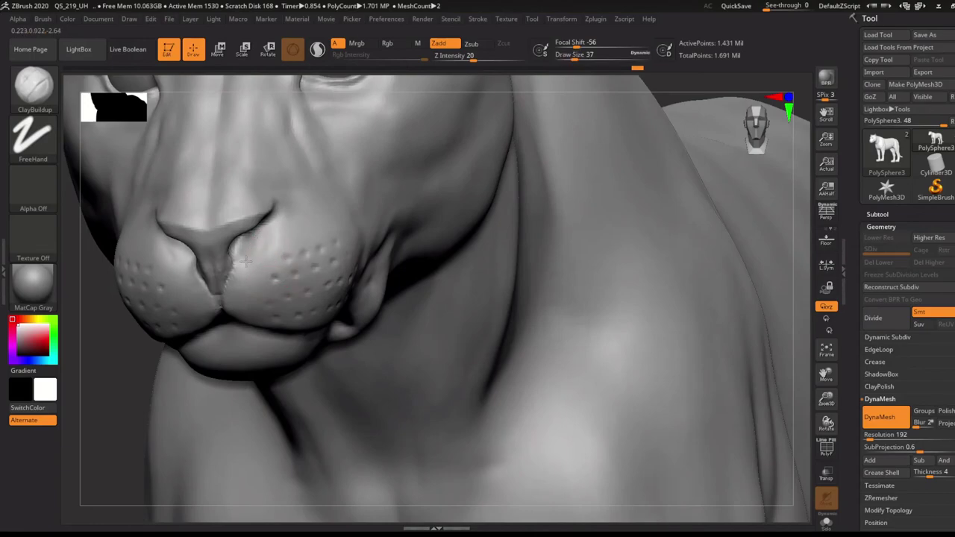
{"action": "key", "text": "bracketright"}
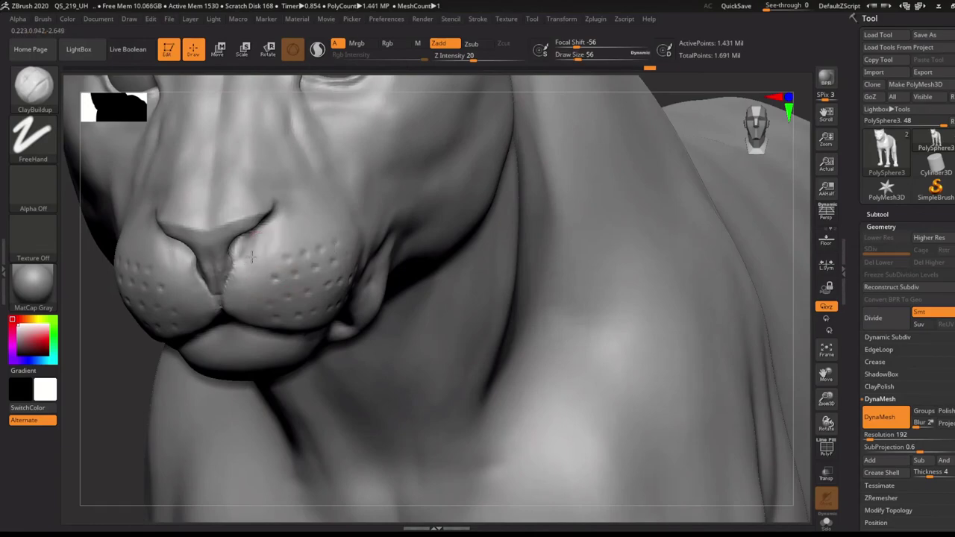
{"action": "key", "text": "shift"}
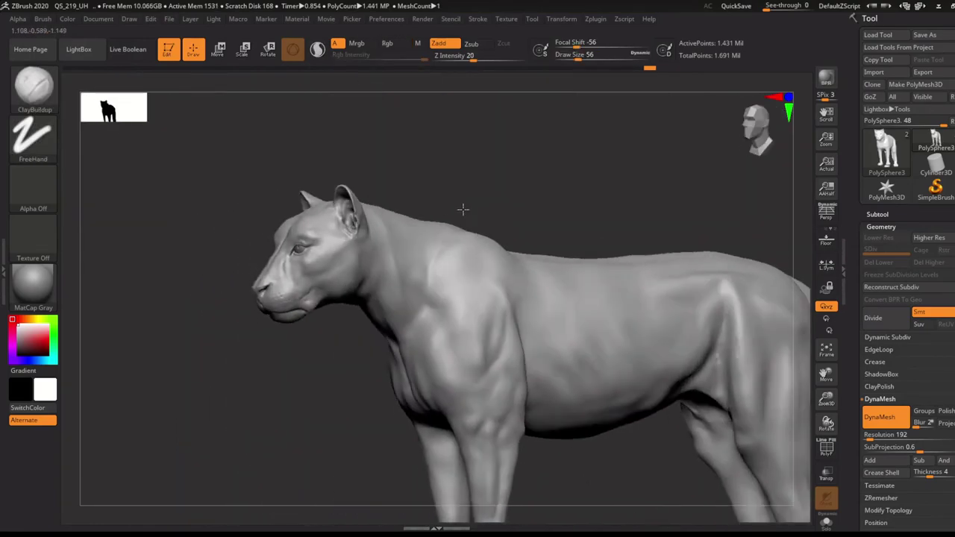
{"action": "mouse_move", "coordinate": [579, 399]}
{"action": "left_mouse_down"}
{"action": "mouse_move", "coordinate": [557, 460]}
{"action": "mouse_move", "coordinate": [537, 368]}
{"action": "mouse_move", "coordinate": [497, 434]}
{"action": "left_mouse_up"}
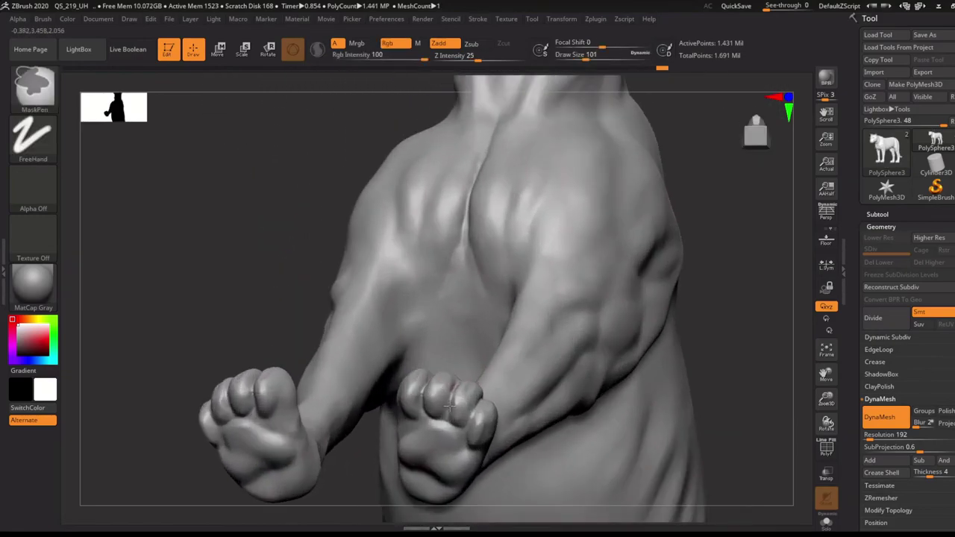
Select the Move brush and raise its strength to 11.
{"action": "key", "text": "b"}
{"action": "key", "text": "m"}
{"action": "key", "text": "v"}
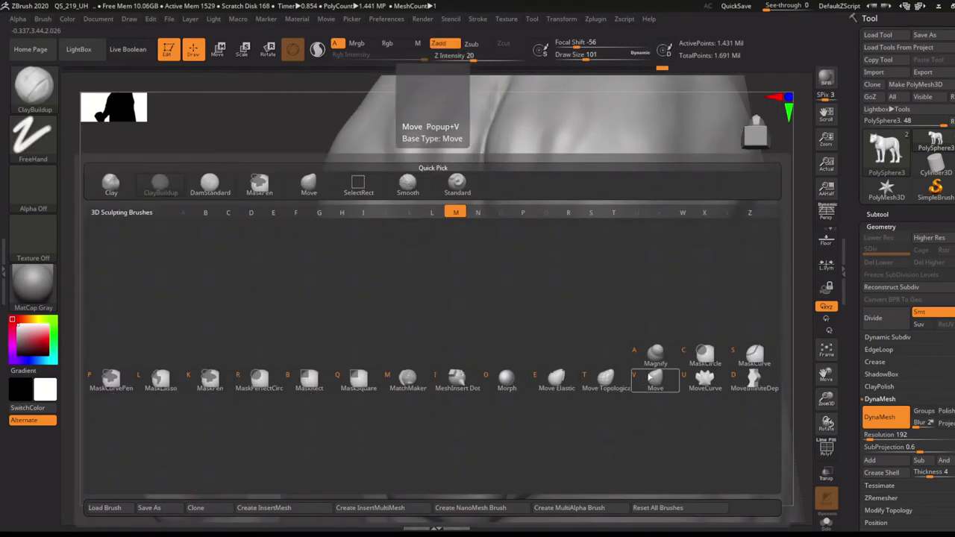
{"action": "right_click", "coordinate": [411, 409]}
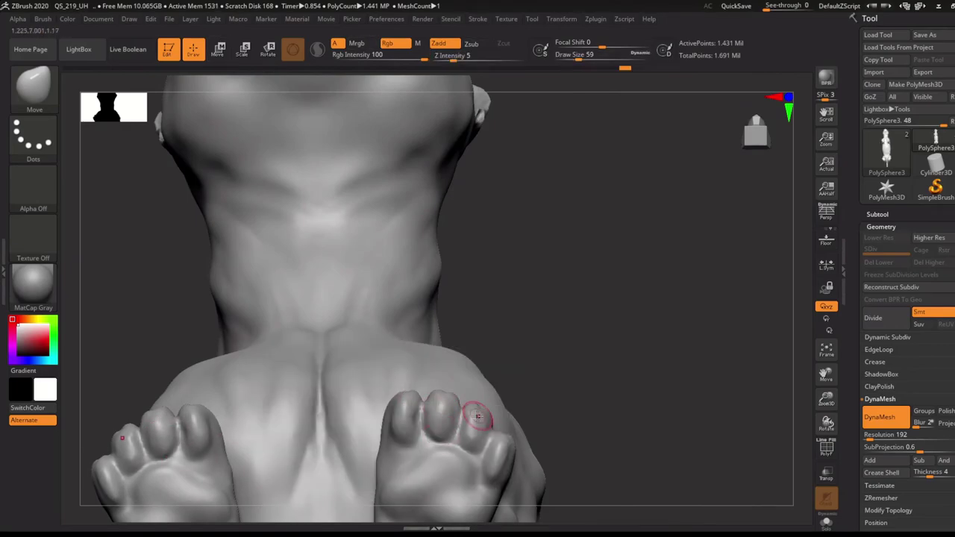
{"action": "right_click", "coordinate": [466, 447]}
{"action": "left_click", "coordinate": [448, 387]}
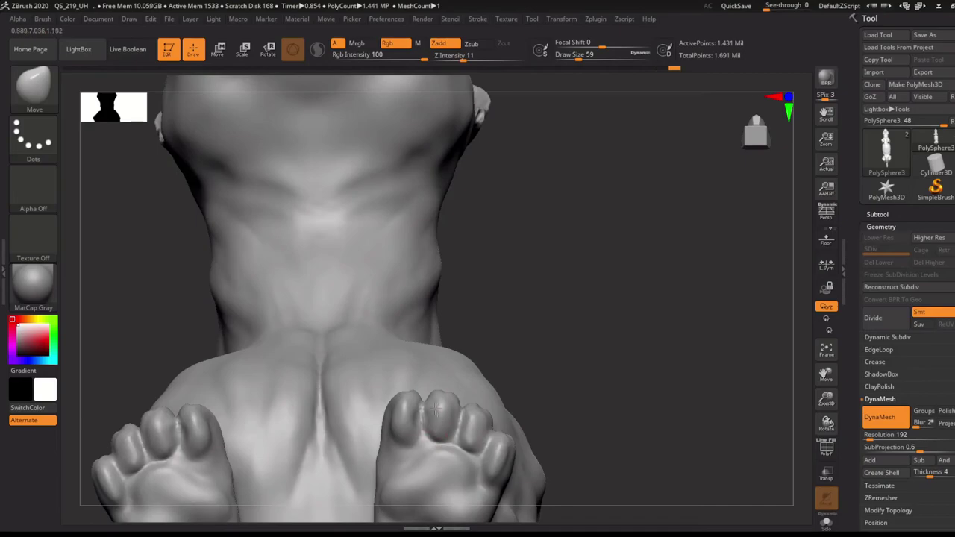
Reshape the pad on the underside of the right front paw.
{"action": "right_click_drag", "start_coordinate": [392, 429], "coordinate": [517, 321]}
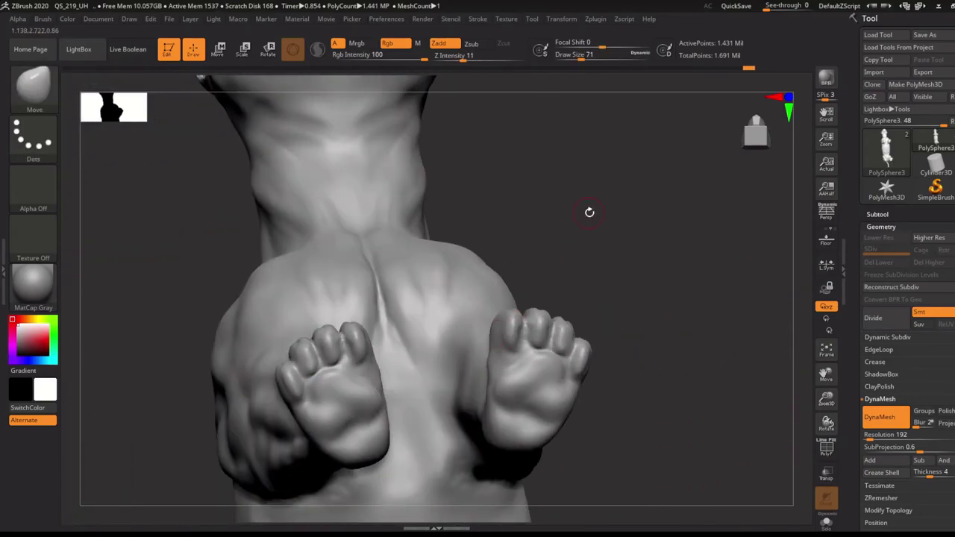
{"action": "right_click_drag", "start_coordinate": [590, 212], "coordinate": [557, 400]}
{"action": "mouse_move", "coordinate": [625, 277]}
{"action": "right_mouse_down"}
{"action": "mouse_move", "coordinate": [632, 394]}
{"action": "mouse_move", "coordinate": [612, 380]}
{"action": "mouse_move", "coordinate": [609, 418]}
{"action": "right_mouse_up"}
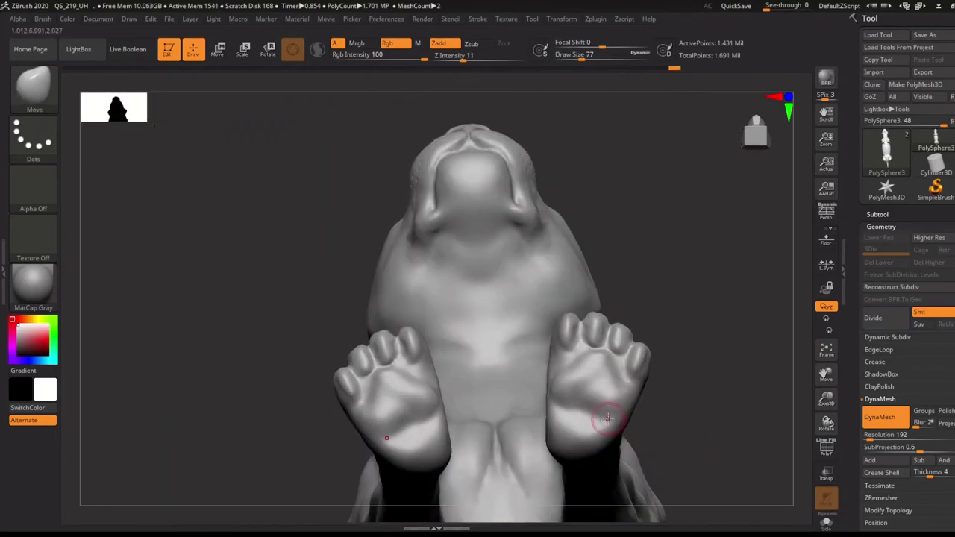
{"action": "mouse_move", "coordinate": [591, 400]}
{"action": "left_mouse_down"}
{"action": "mouse_move", "coordinate": [578, 400]}
{"action": "mouse_move", "coordinate": [603, 377]}
{"action": "left_mouse_up"}
{"action": "mouse_move", "coordinate": [603, 376]}
{"action": "right_mouse_down"}
{"action": "mouse_move", "coordinate": [706, 292]}
{"action": "mouse_move", "coordinate": [575, 368]}
{"action": "mouse_move", "coordinate": [619, 394]}
{"action": "right_mouse_up"}
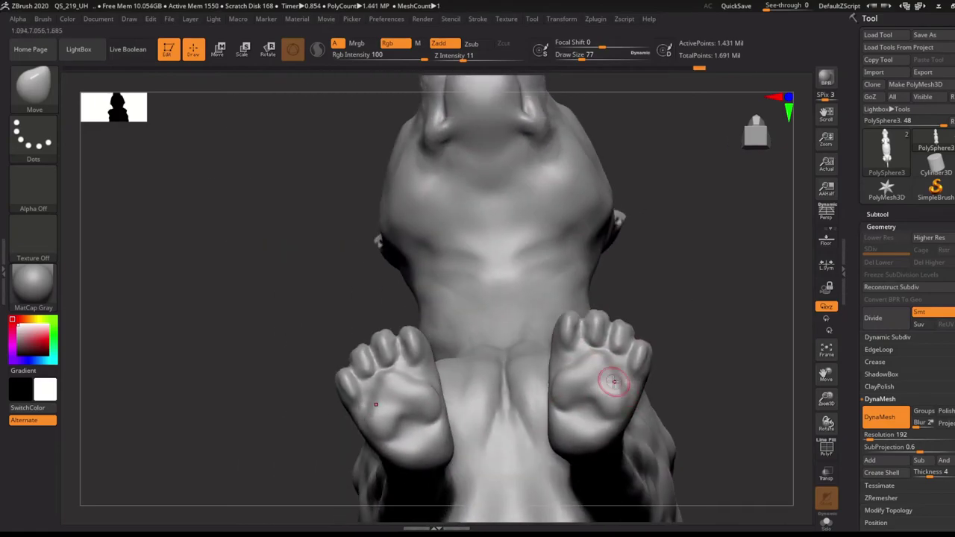
{"action": "right_click_drag", "start_coordinate": [706, 349], "coordinate": [582, 374]}
{"action": "mouse_move", "coordinate": [582, 373]}
{"action": "left_mouse_down"}
{"action": "mouse_move", "coordinate": [572, 366]}
{"action": "mouse_move", "coordinate": [578, 362]}
{"action": "left_mouse_up"}
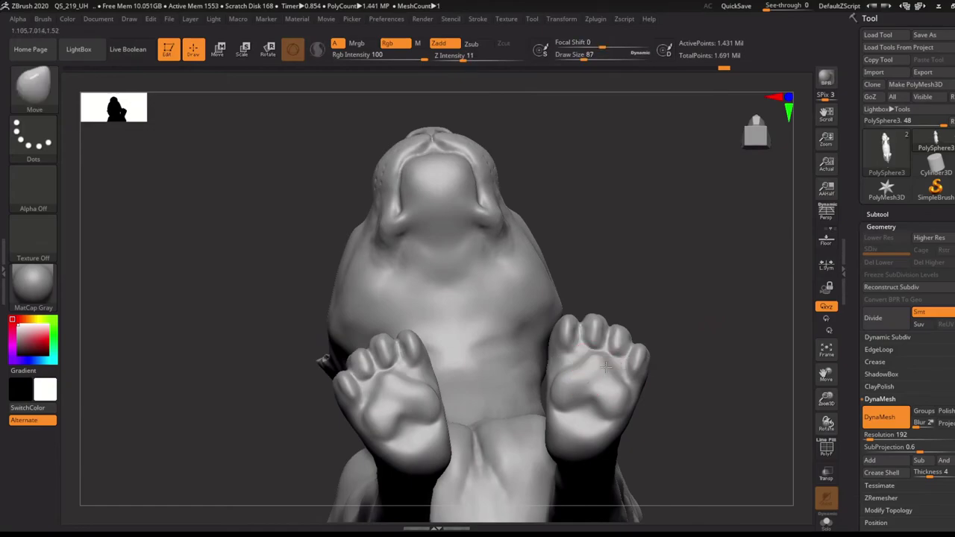
{"action": "key", "text": "s"}
{"action": "right_click_drag", "start_coordinate": [639, 363], "coordinate": [182, 465]}
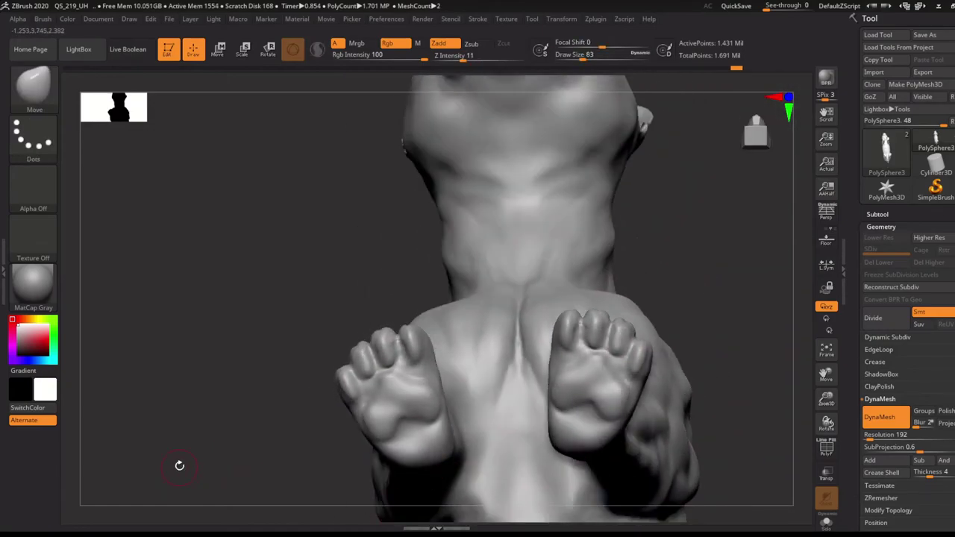
Build up clay on the right paw's toes and smooth them.
{"action": "key", "text": "b"}
{"action": "key", "text": "c"}
{"action": "key", "text": "b"}
{"action": "right_click_drag", "start_coordinate": [567, 373], "coordinate": [591, 347]}
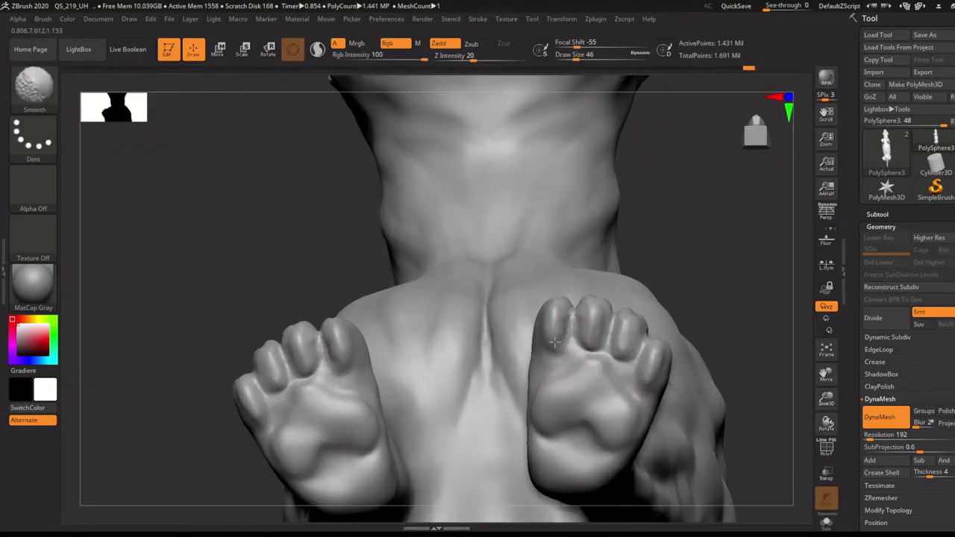
{"action": "left_click_drag", "start_coordinate": [636, 352], "coordinate": [633, 329]}
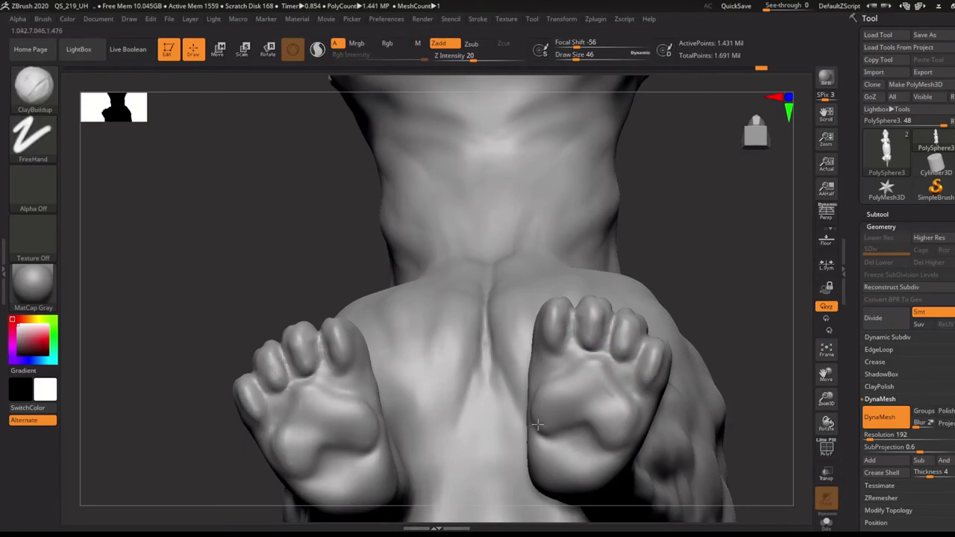
{"action": "key", "text": "shift"}
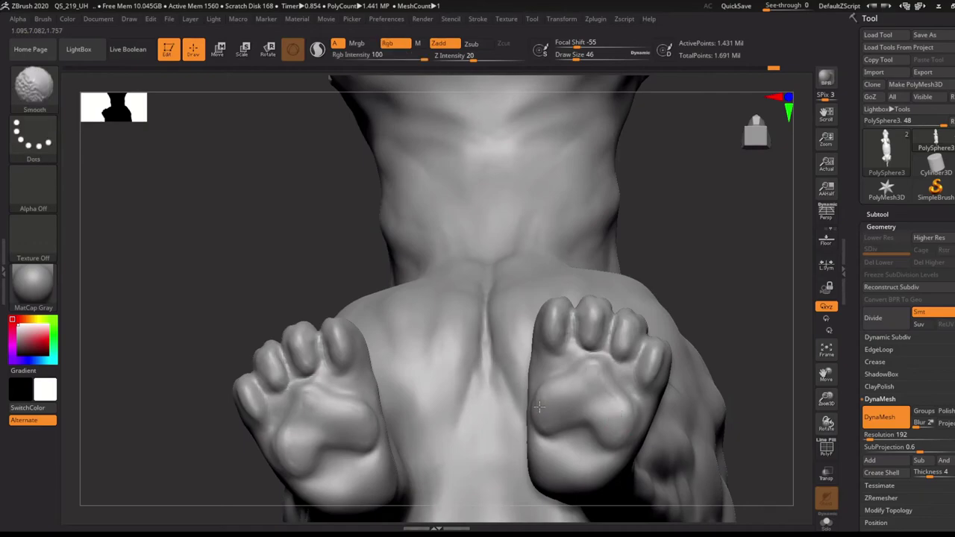
{"action": "key", "text": "shift"}
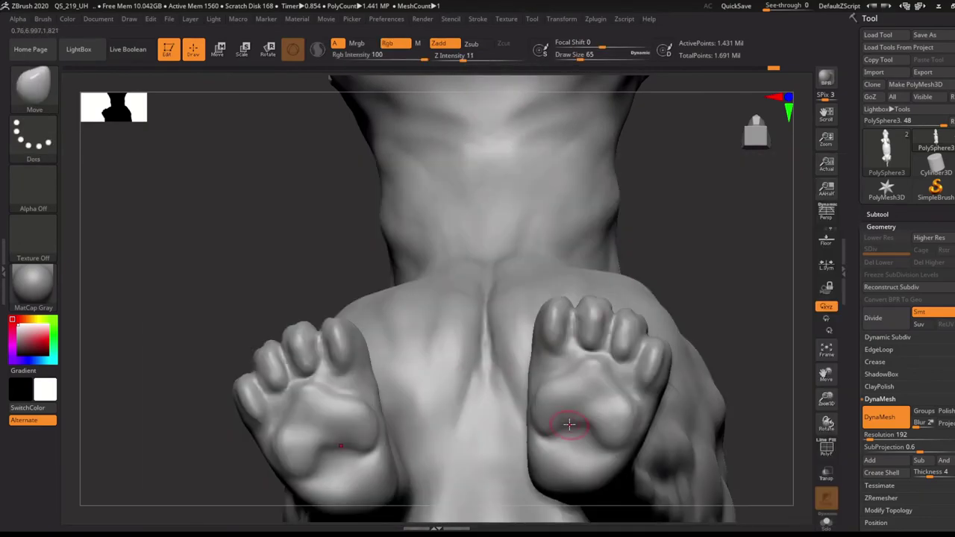
Orbit and zoom around both front paws to inspect the pads.
{"action": "key", "text": "f"}
{"action": "mouse_move", "coordinate": [693, 279]}
{"action": "left_mouse_down"}
{"action": "mouse_move", "coordinate": [703, 273]}
{"action": "mouse_move", "coordinate": [672, 275]}
{"action": "left_mouse_up"}
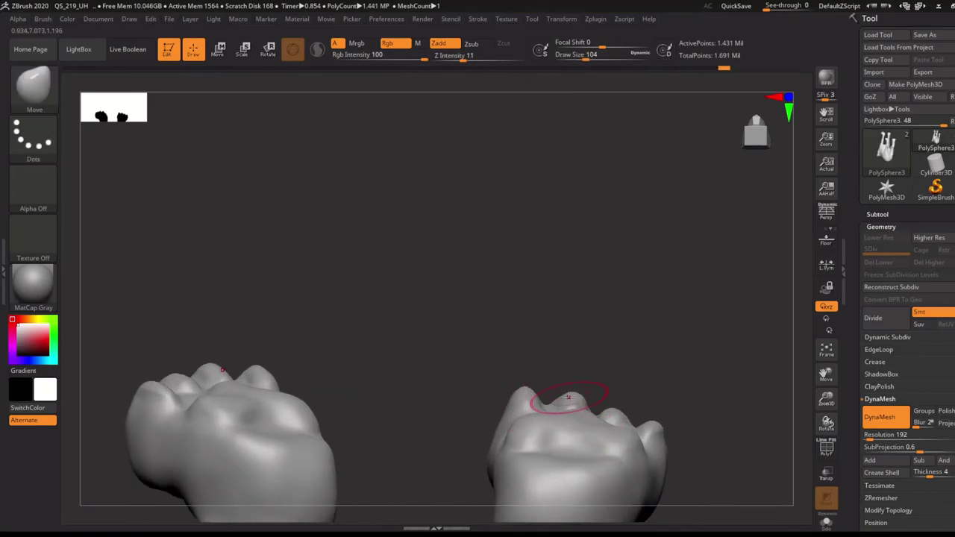
{"action": "left_click_drag", "start_coordinate": [524, 398], "coordinate": [577, 335]}
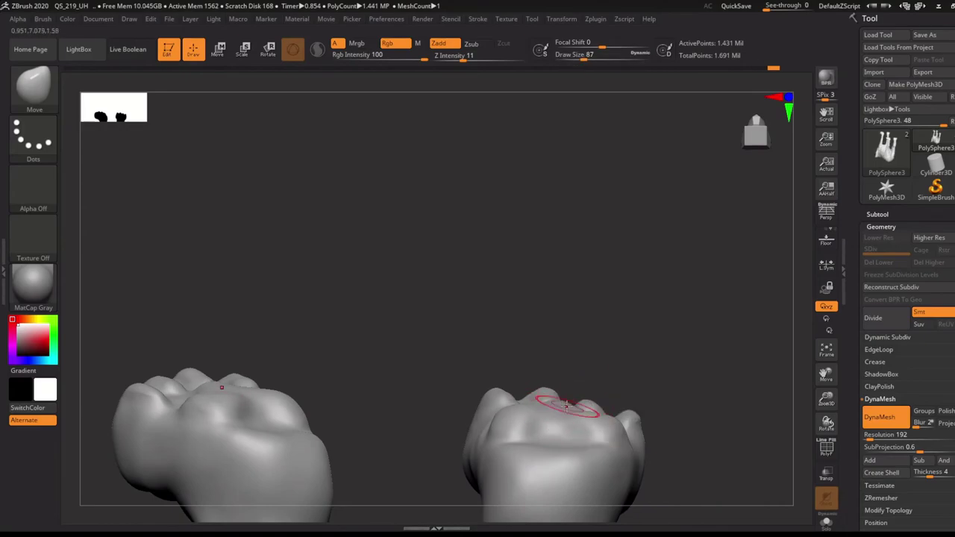
{"action": "left_click_drag", "start_coordinate": [569, 407], "coordinate": [625, 365]}
{"action": "mouse_move", "coordinate": [630, 404]}
{"action": "right_mouse_down"}
{"action": "mouse_move", "coordinate": [351, 397]}
{"action": "mouse_move", "coordinate": [347, 293]}
{"action": "mouse_move", "coordinate": [279, 283]}
{"action": "mouse_move", "coordinate": [345, 286]}
{"action": "mouse_move", "coordinate": [358, 325]}
{"action": "mouse_move", "coordinate": [425, 311]}
{"action": "right_mouse_up"}
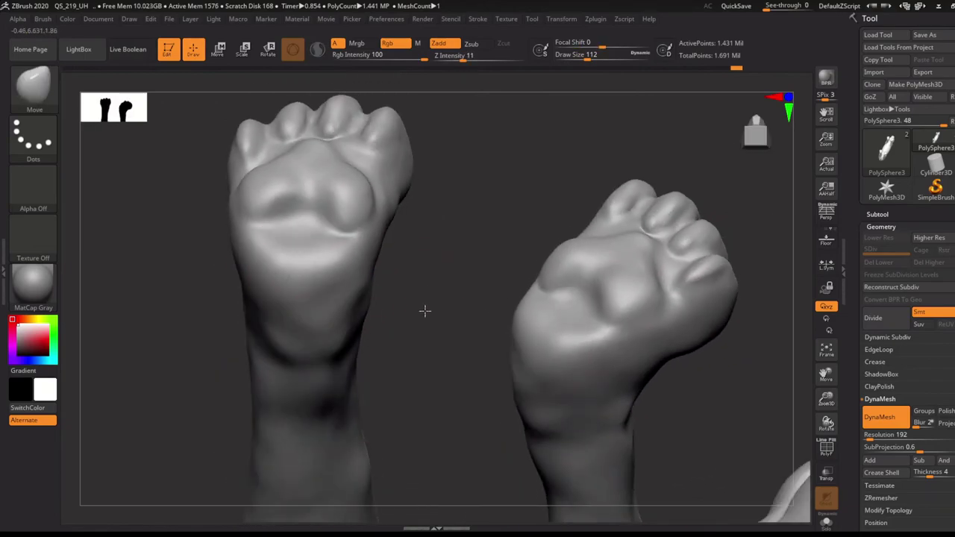
{"action": "mouse_move", "coordinate": [312, 324]}
{"action": "right_mouse_down", "text": "ctrl"}
{"action": "mouse_move", "coordinate": [345, 290]}
{"action": "mouse_move", "coordinate": [336, 313]}
{"action": "mouse_move", "coordinate": [394, 231]}
{"action": "right_mouse_up", "text": "ctrl"}
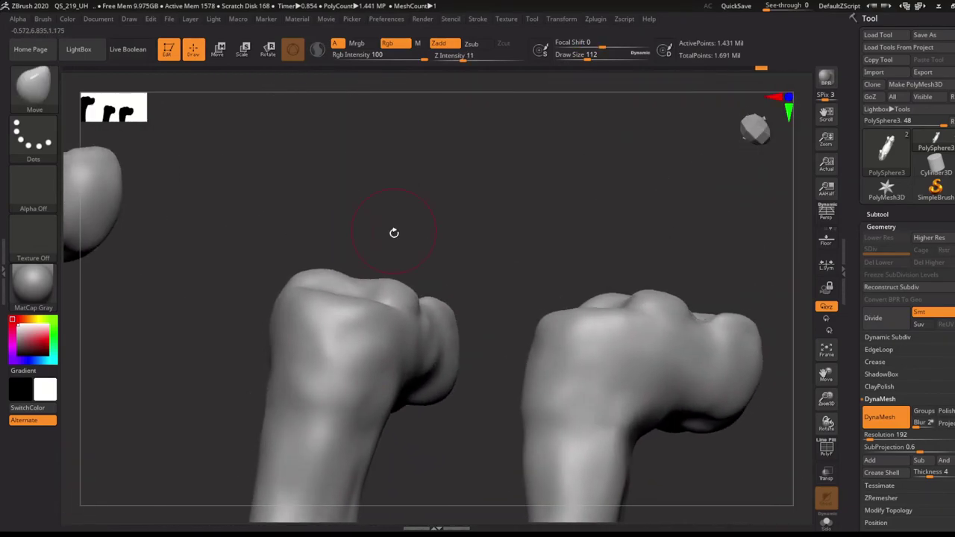
{"action": "right_click_drag", "start_coordinate": [406, 352], "coordinate": [469, 313]}
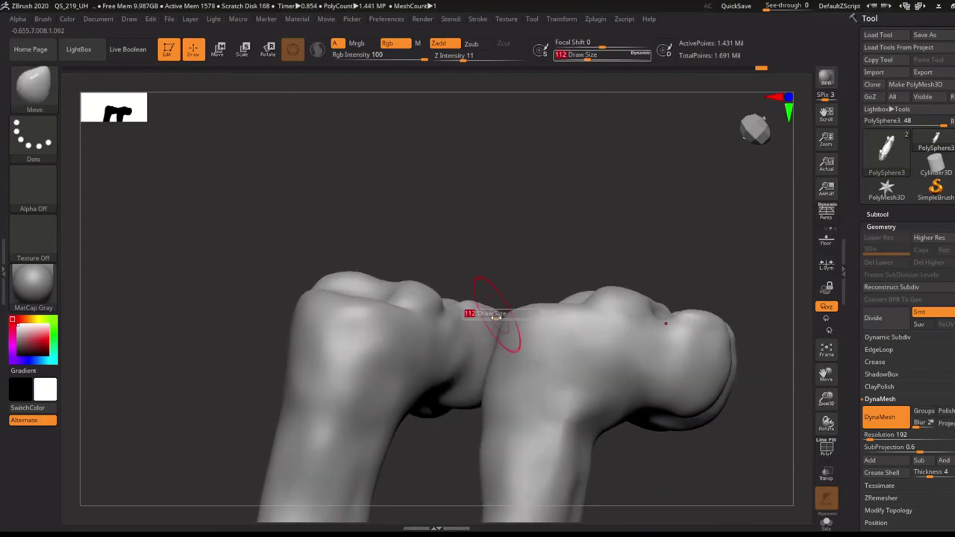
{"action": "mouse_move", "coordinate": [494, 404]}
{"action": "right_mouse_down"}
{"action": "mouse_move", "coordinate": [588, 266]}
{"action": "mouse_move", "coordinate": [501, 309]}
{"action": "mouse_move", "coordinate": [582, 301]}
{"action": "right_mouse_up"}
{"action": "mouse_move", "coordinate": [410, 264]}
{"action": "right_mouse_down"}
{"action": "mouse_move", "coordinate": [373, 394]}
{"action": "mouse_move", "coordinate": [463, 273]}
{"action": "mouse_move", "coordinate": [453, 323]}
{"action": "mouse_move", "coordinate": [361, 293]}
{"action": "mouse_move", "coordinate": [336, 299]}
{"action": "right_mouse_up"}
Carve grooves between the front paw's toes with the DamStandard brush.
{"action": "key", "text": "b"}
{"action": "key", "text": "d"}
{"action": "key", "text": "s"}
{"action": "left_click_drag", "start_coordinate": [340, 295], "coordinate": [317, 355]}
{"action": "left_click_drag", "start_coordinate": [410, 358], "coordinate": [426, 295]}
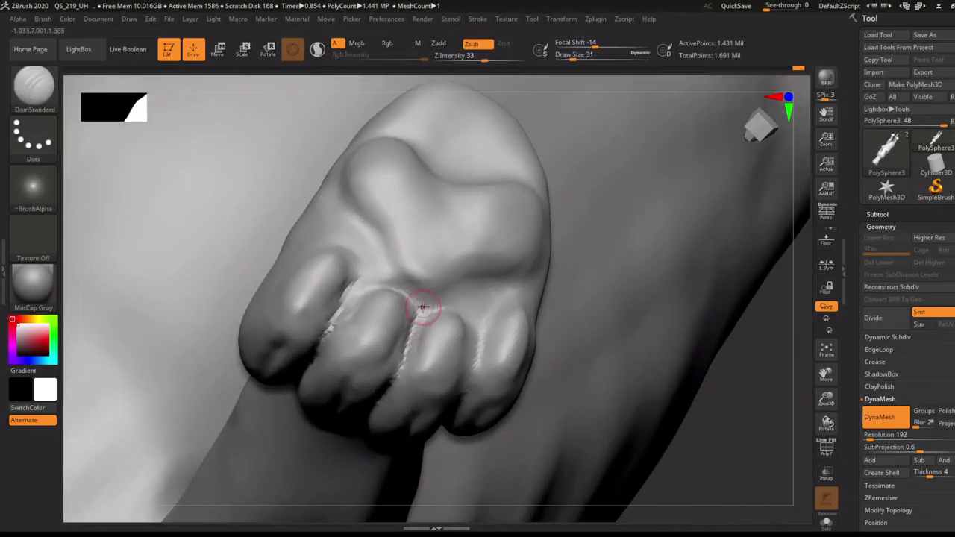
{"action": "mouse_move", "coordinate": [426, 295]}
{"action": "right_mouse_down"}
{"action": "mouse_move", "coordinate": [400, 364]}
{"action": "mouse_move", "coordinate": [319, 339]}
{"action": "right_mouse_up"}
{"action": "mouse_move", "coordinate": [285, 403]}
{"action": "right_mouse_down"}
{"action": "mouse_move", "coordinate": [395, 361]}
{"action": "mouse_move", "coordinate": [418, 388]}
{"action": "right_mouse_up"}
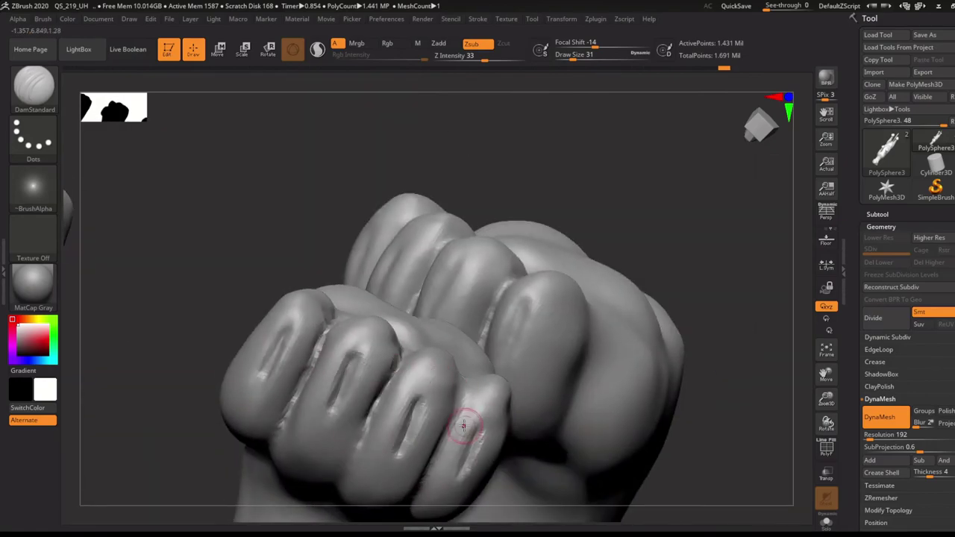
{"action": "mouse_move", "coordinate": [465, 426]}
{"action": "right_mouse_down"}
{"action": "mouse_move", "coordinate": [602, 332]}
{"action": "mouse_move", "coordinate": [292, 503]}
{"action": "right_mouse_up"}
Push the centre paw's shape into place with the Move brush.
{"action": "key", "text": "b"}
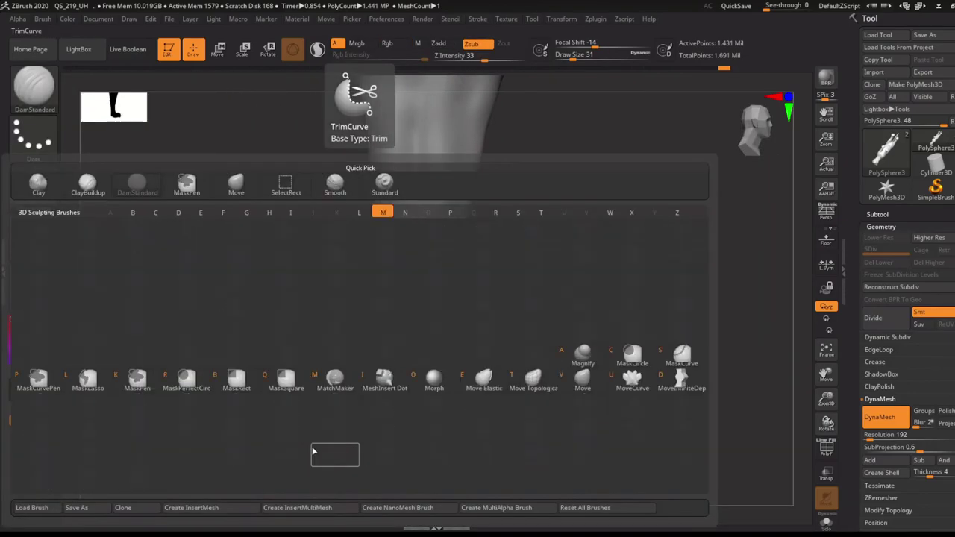
{"action": "key", "text": "m"}
{"action": "key", "text": "v"}
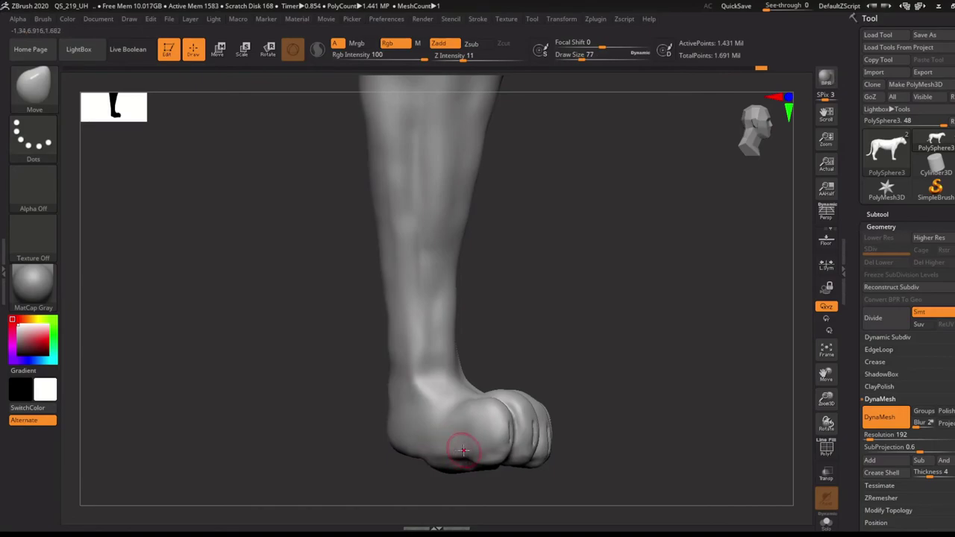
{"action": "right_click_drag", "start_coordinate": [595, 479], "coordinate": [500, 421]}
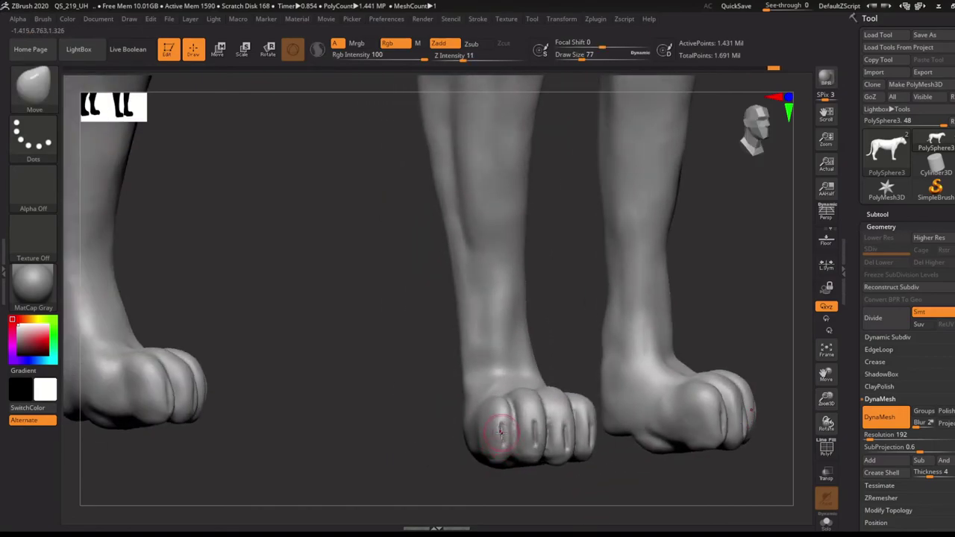
{"action": "left_click_drag", "start_coordinate": [496, 418], "coordinate": [511, 442]}
{"action": "right_click_drag", "start_coordinate": [512, 442], "coordinate": [573, 436]}
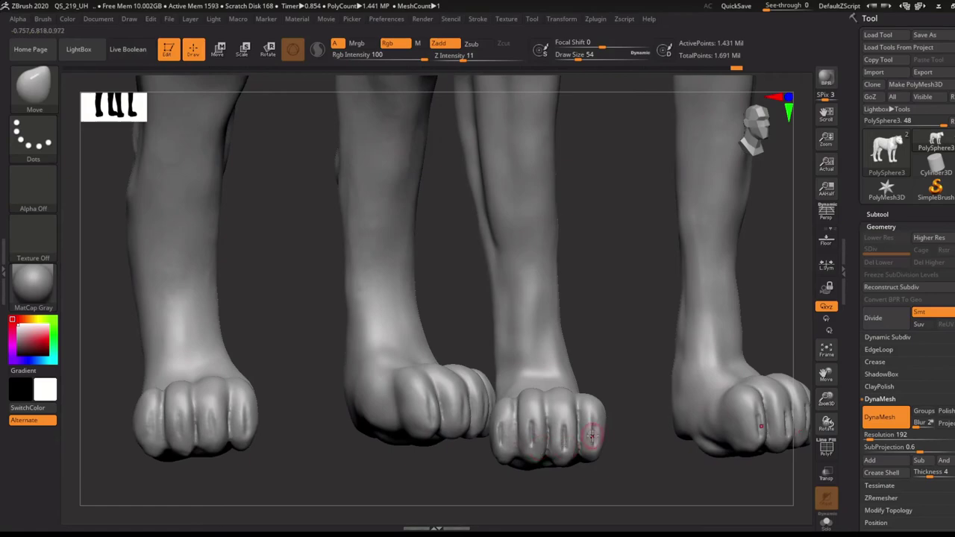
Frame the front legs and paws, switching from DamStandard back to the Move brush.
{"action": "key", "text": "b"}
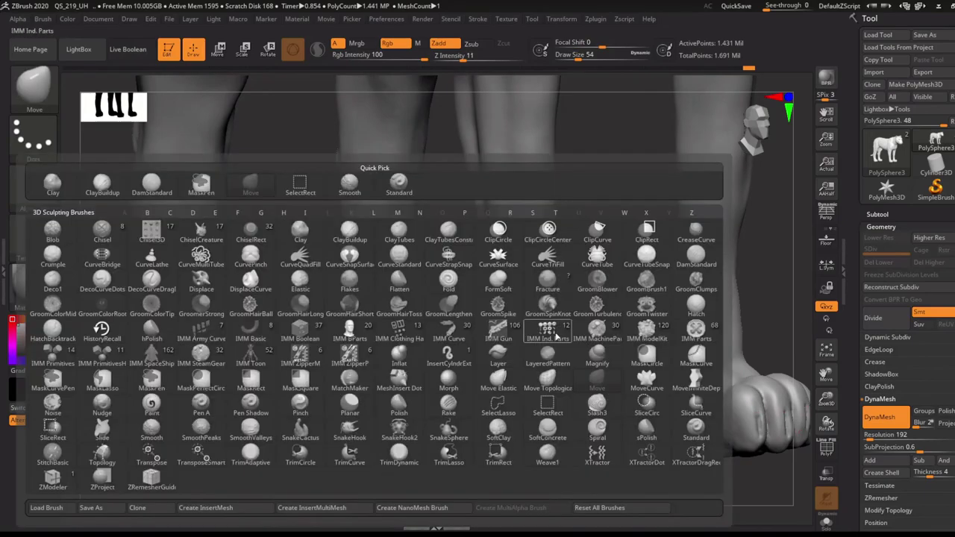
{"action": "key", "text": "d"}
{"action": "key", "text": "s"}
{"action": "mouse_move", "coordinate": [525, 461]}
{"action": "right_mouse_down", "text": "alt"}
{"action": "mouse_move", "coordinate": [676, 454]}
{"action": "mouse_move", "coordinate": [710, 426]}
{"action": "mouse_move", "coordinate": [672, 497]}
{"action": "mouse_move", "coordinate": [674, 435]}
{"action": "mouse_move", "coordinate": [681, 455]}
{"action": "mouse_move", "coordinate": [704, 448]}
{"action": "mouse_move", "coordinate": [736, 395]}
{"action": "mouse_move", "coordinate": [676, 423]}
{"action": "mouse_move", "coordinate": [488, 465]}
{"action": "mouse_move", "coordinate": [580, 389]}
{"action": "mouse_move", "coordinate": [538, 463]}
{"action": "mouse_move", "coordinate": [547, 416]}
{"action": "right_mouse_up", "text": "alt"}
{"action": "key", "text": "b"}
{"action": "key", "text": "m"}
{"action": "key", "text": "v"}
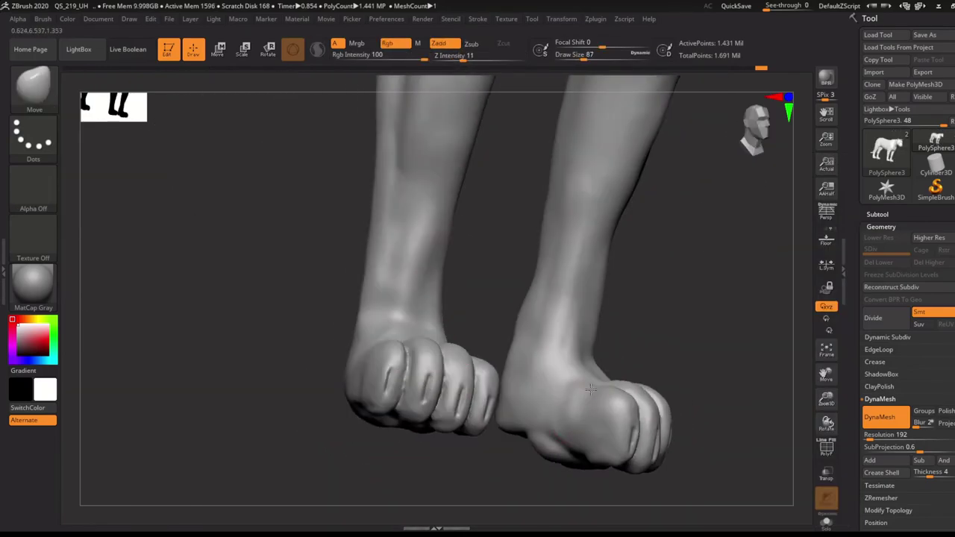
Mask and invert a small spot on the paw's inner side, leaving only the bump unmasked.
{"action": "key", "text": "shift"}
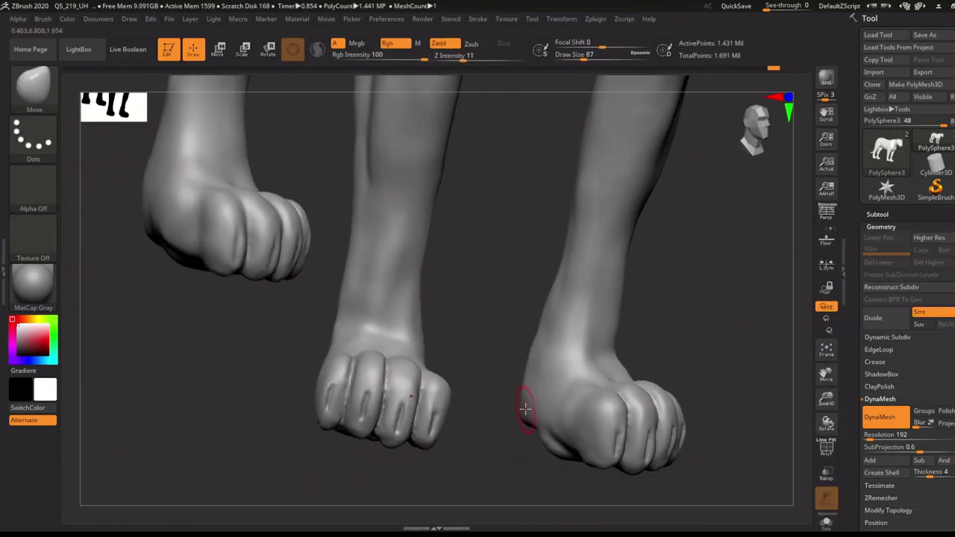
{"action": "left_click_drag", "start_coordinate": [512, 396], "coordinate": [505, 411], "text": "ctrl"}
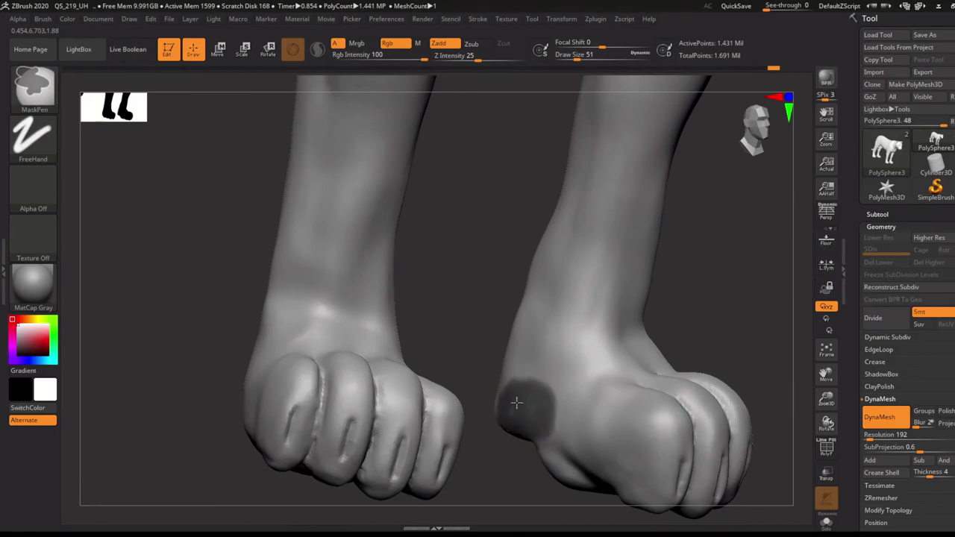
{"action": "key", "text": "ctrl+i"}
{"action": "mouse_move", "coordinate": [517, 408]}
{"action": "left_mouse_down"}
{"action": "mouse_move", "coordinate": [518, 465]}
{"action": "mouse_move", "coordinate": [486, 501]}
{"action": "mouse_move", "coordinate": [478, 418]}
{"action": "mouse_move", "coordinate": [556, 429]}
{"action": "mouse_move", "coordinate": [674, 354]}
{"action": "mouse_move", "coordinate": [676, 379]}
{"action": "mouse_move", "coordinate": [535, 409]}
{"action": "mouse_move", "coordinate": [563, 426]}
{"action": "mouse_move", "coordinate": [545, 395]}
{"action": "mouse_move", "coordinate": [563, 460]}
{"action": "mouse_move", "coordinate": [568, 382]}
{"action": "mouse_move", "coordinate": [638, 422]}
{"action": "mouse_move", "coordinate": [601, 373]}
{"action": "mouse_move", "coordinate": [611, 365]}
{"action": "mouse_move", "coordinate": [559, 395]}
{"action": "mouse_move", "coordinate": [561, 454]}
{"action": "mouse_move", "coordinate": [559, 408]}
{"action": "left_mouse_up"}
{"action": "left_click", "coordinate": [563, 426], "text": "ctrl"}
{"action": "left_click", "coordinate": [522, 457], "text": "ctrl"}
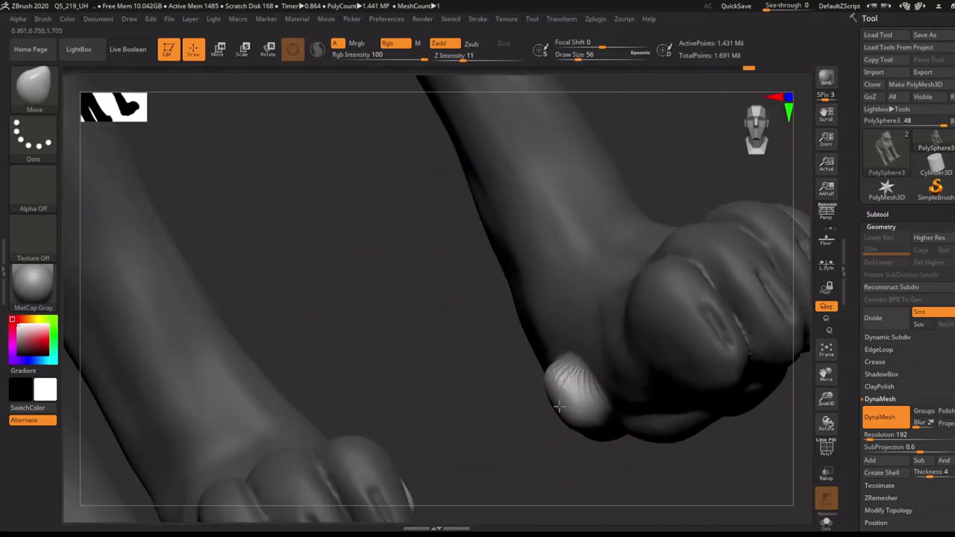
Build up the lower forelegs with ClayBuildup and smooth them from front and side angles.
{"action": "mouse_move", "coordinate": [523, 443]}
{"action": "left_mouse_down"}
{"action": "mouse_move", "coordinate": [587, 473]}
{"action": "mouse_move", "coordinate": [587, 433]}
{"action": "left_mouse_up"}
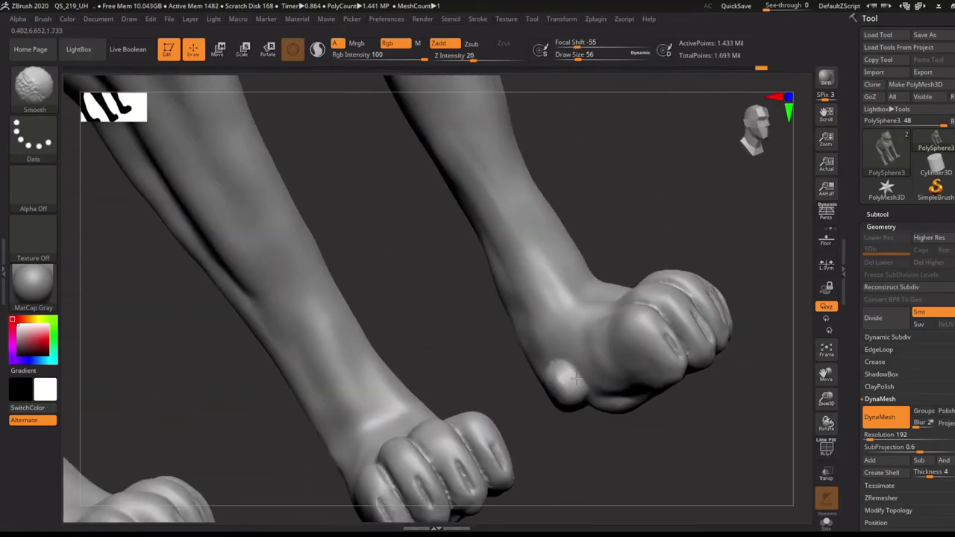
{"action": "mouse_move", "coordinate": [575, 379]}
{"action": "left_mouse_down"}
{"action": "mouse_move", "coordinate": [665, 401]}
{"action": "mouse_move", "coordinate": [665, 415]}
{"action": "mouse_move", "coordinate": [571, 224]}
{"action": "left_mouse_up"}
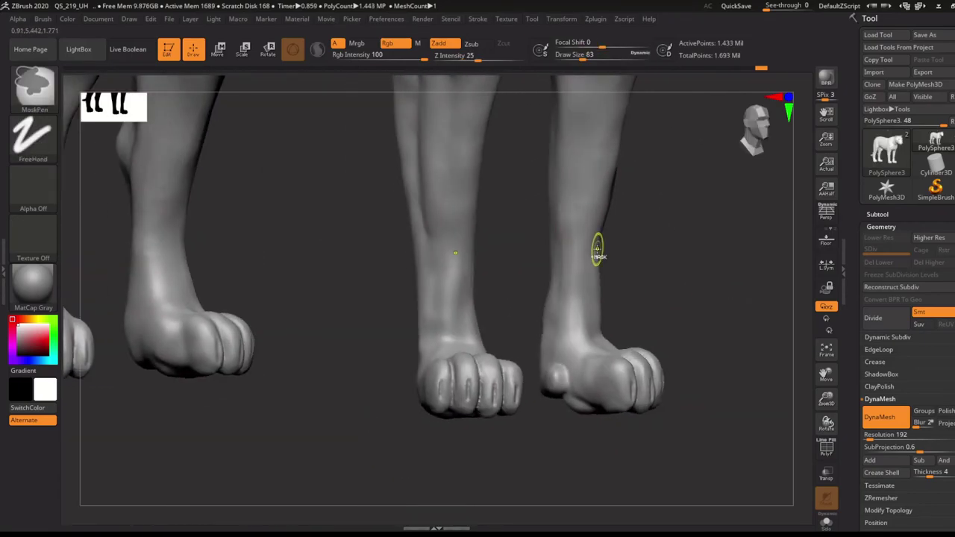
{"action": "key", "text": "b"}
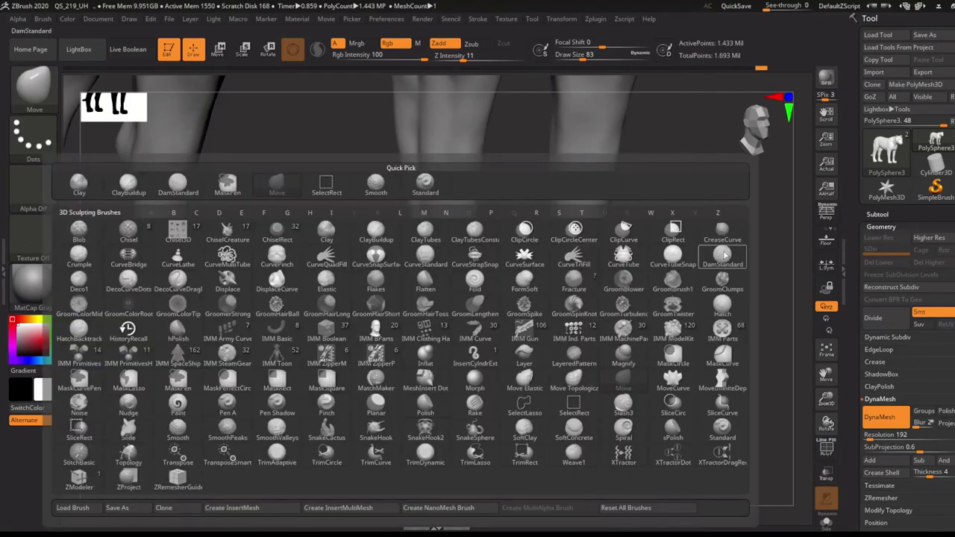
{"action": "key", "text": "b"}
{"action": "key", "text": "c"}
{"action": "key", "text": "b"}
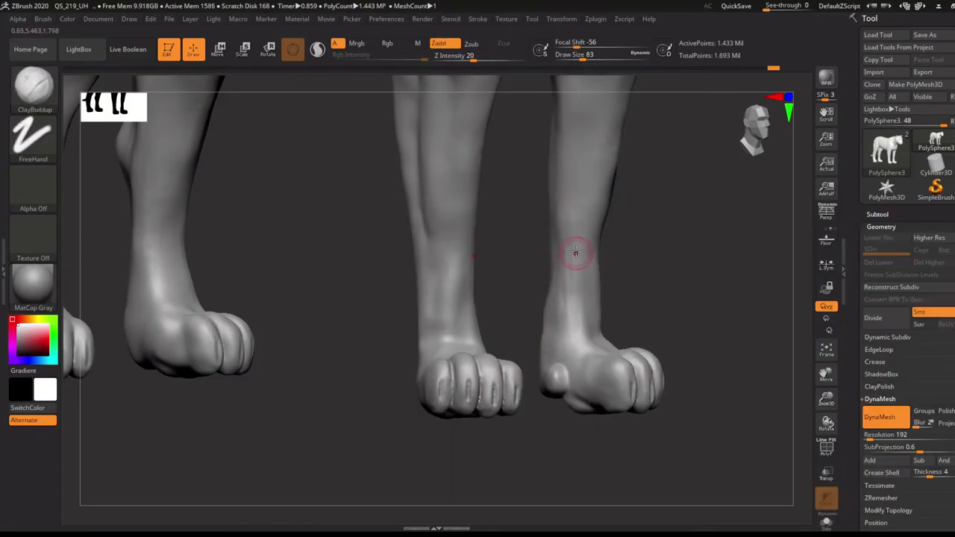
{"action": "key", "text": "shift"}
{"action": "left_click_drag", "start_coordinate": [667, 283], "coordinate": [677, 296]}
{"action": "key", "text": "shift"}
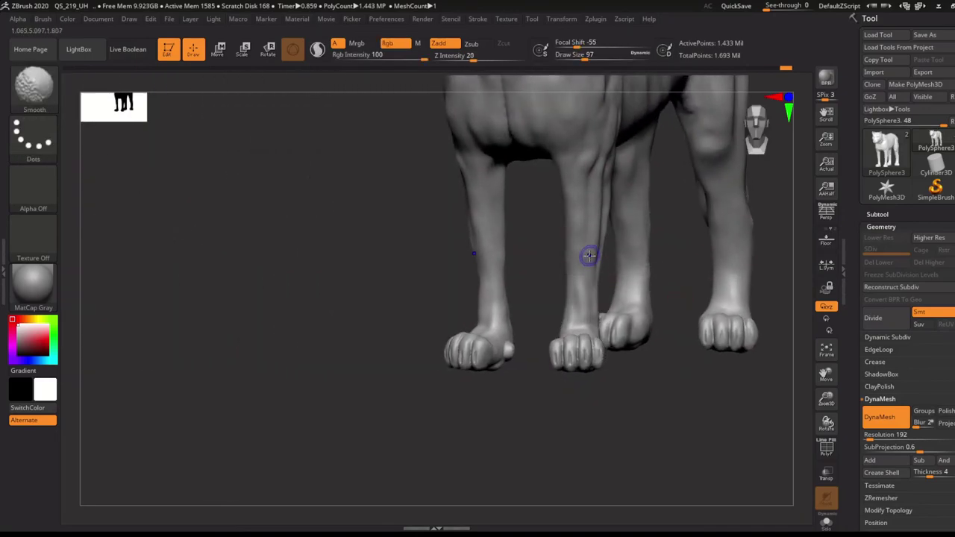
{"action": "mouse_move", "coordinate": [529, 136]}
{"action": "left_mouse_down", "text": "shift"}
{"action": "mouse_move", "coordinate": [575, 320]}
{"action": "mouse_move", "coordinate": [516, 207]}
{"action": "left_mouse_up", "text": "shift"}
Fit the lioness in view, zoom onto the paws and rotate to face the chest and forepaws.
{"action": "key", "text": "s"}
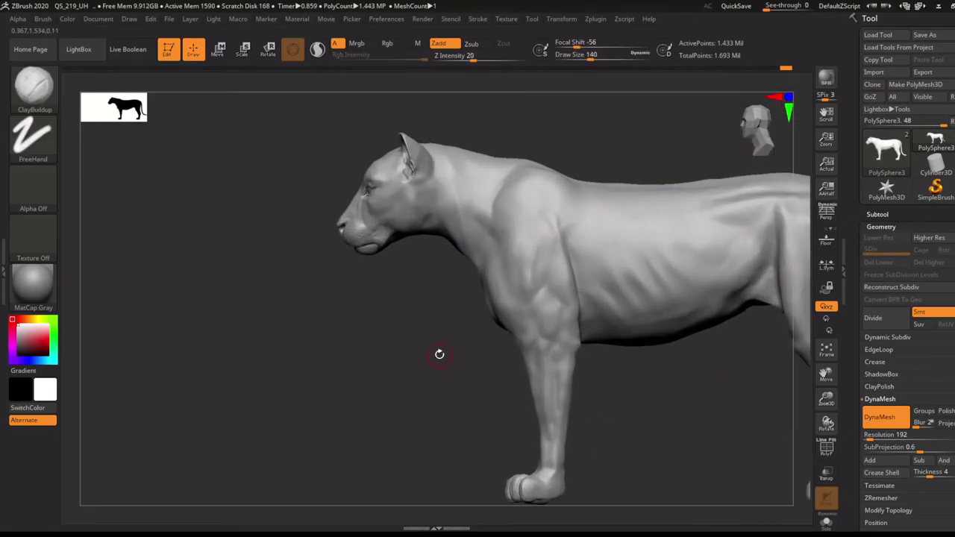
{"action": "mouse_move", "coordinate": [440, 354]}
{"action": "left_mouse_down", "text": "shift"}
{"action": "mouse_move", "coordinate": [653, 304]}
{"action": "mouse_move", "coordinate": [632, 322]}
{"action": "left_mouse_up", "text": "shift"}
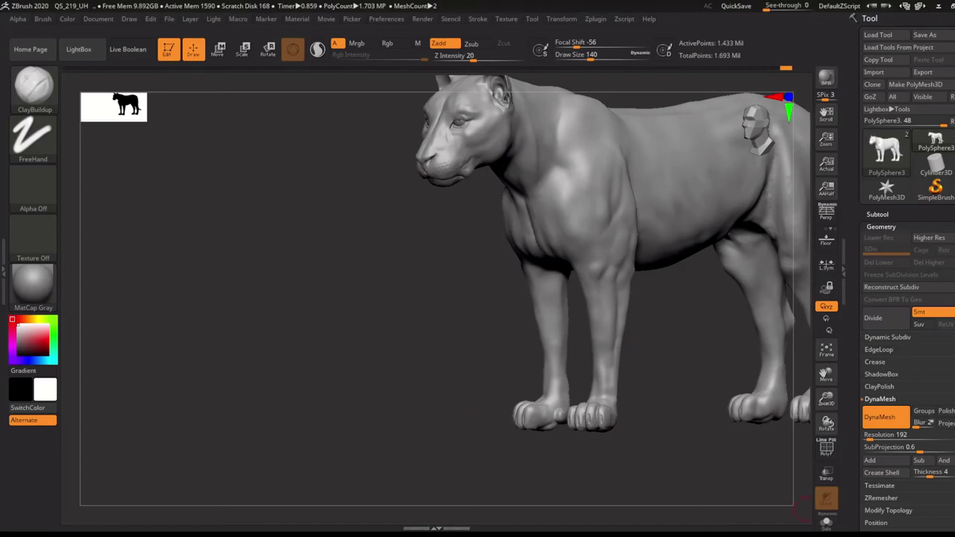
{"action": "key", "text": "f"}
{"action": "mouse_move", "coordinate": [572, 437]}
{"action": "right_mouse_down", "text": "ctrl"}
{"action": "mouse_move", "coordinate": [622, 486]}
{"action": "mouse_move", "coordinate": [649, 447]}
{"action": "mouse_move", "coordinate": [689, 449]}
{"action": "right_mouse_up", "text": "ctrl"}
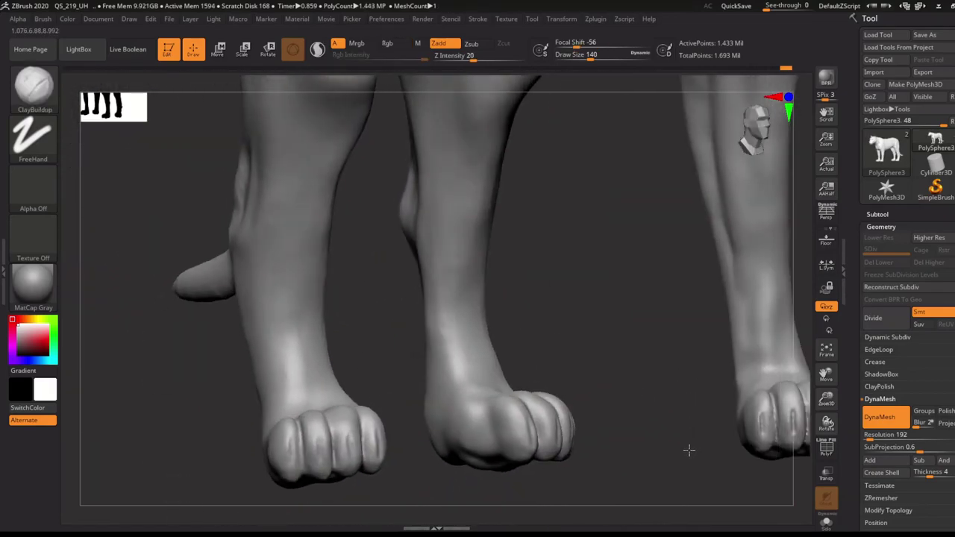
{"action": "mouse_move", "coordinate": [688, 450]}
{"action": "left_mouse_down"}
{"action": "mouse_move", "coordinate": [437, 494]}
{"action": "mouse_move", "coordinate": [455, 457]}
{"action": "left_mouse_up"}
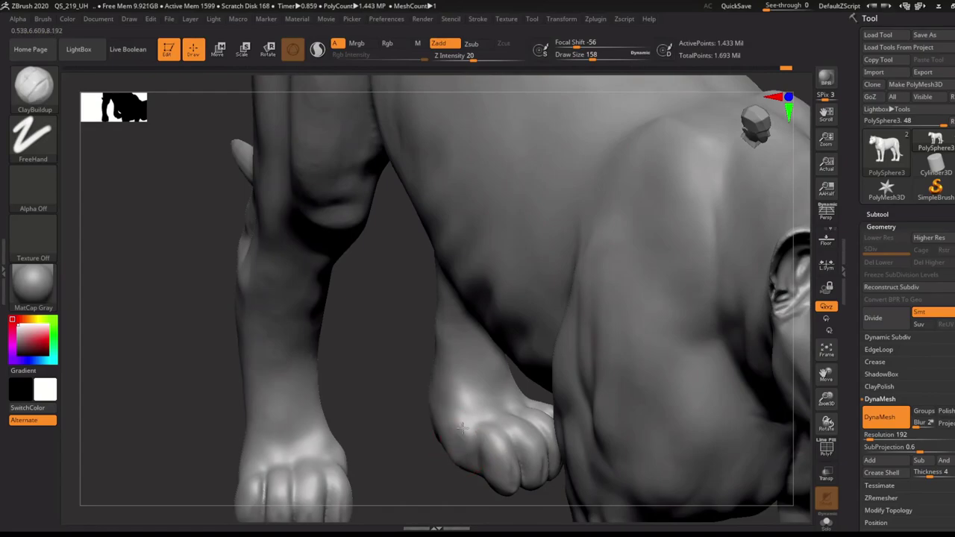
{"action": "mouse_move", "coordinate": [463, 427]}
{"action": "right_mouse_down"}
{"action": "mouse_move", "coordinate": [545, 456]}
{"action": "mouse_move", "coordinate": [518, 458]}
{"action": "mouse_move", "coordinate": [591, 341]}
{"action": "mouse_move", "coordinate": [608, 331]}
{"action": "mouse_move", "coordinate": [582, 345]}
{"action": "mouse_move", "coordinate": [732, 311]}
{"action": "mouse_move", "coordinate": [693, 395]}
{"action": "mouse_move", "coordinate": [646, 320]}
{"action": "right_mouse_up"}
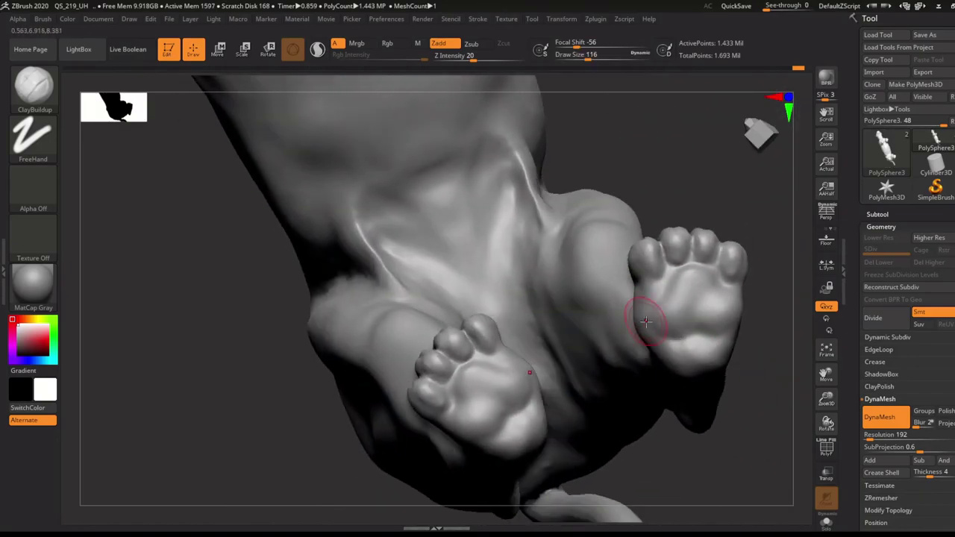
Reshape the front paw pads from below with Move and smooth the right paw pad.
{"action": "mouse_move", "coordinate": [682, 421]}
{"action": "right_mouse_down"}
{"action": "mouse_move", "coordinate": [646, 313]}
{"action": "mouse_move", "coordinate": [683, 306]}
{"action": "mouse_move", "coordinate": [199, 283]}
{"action": "mouse_move", "coordinate": [629, 288]}
{"action": "right_mouse_up"}
{"action": "key", "text": "b"}
{"action": "key", "text": "m"}
{"action": "key", "text": "v"}
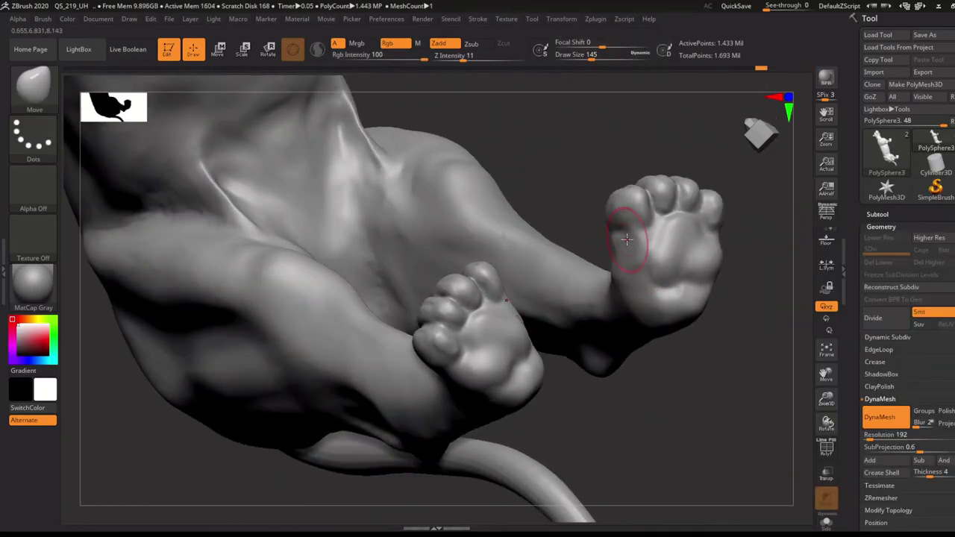
{"action": "mouse_move", "coordinate": [627, 238]}
{"action": "right_mouse_down"}
{"action": "mouse_move", "coordinate": [624, 207]}
{"action": "mouse_move", "coordinate": [671, 261]}
{"action": "mouse_move", "coordinate": [707, 282]}
{"action": "right_mouse_up"}
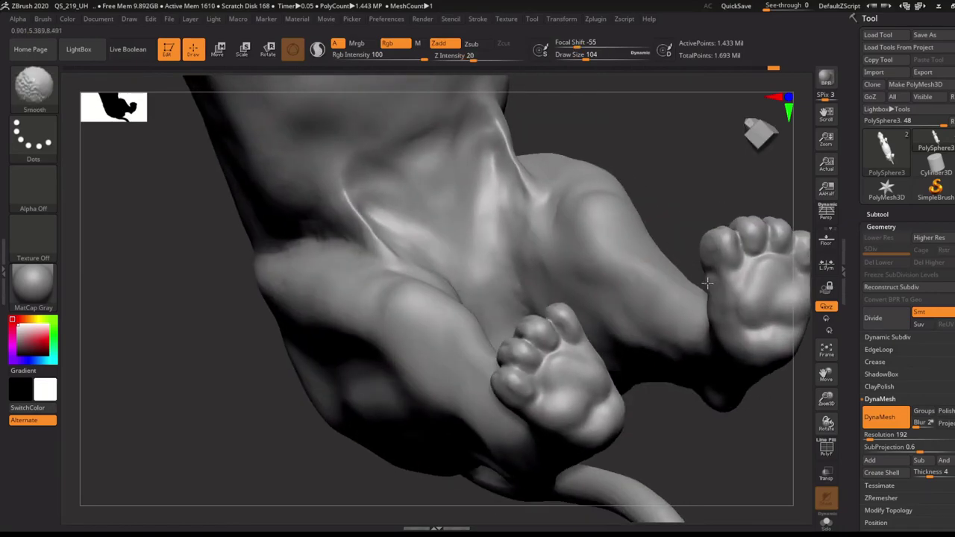
{"action": "right_click_drag", "start_coordinate": [726, 322], "coordinate": [751, 383]}
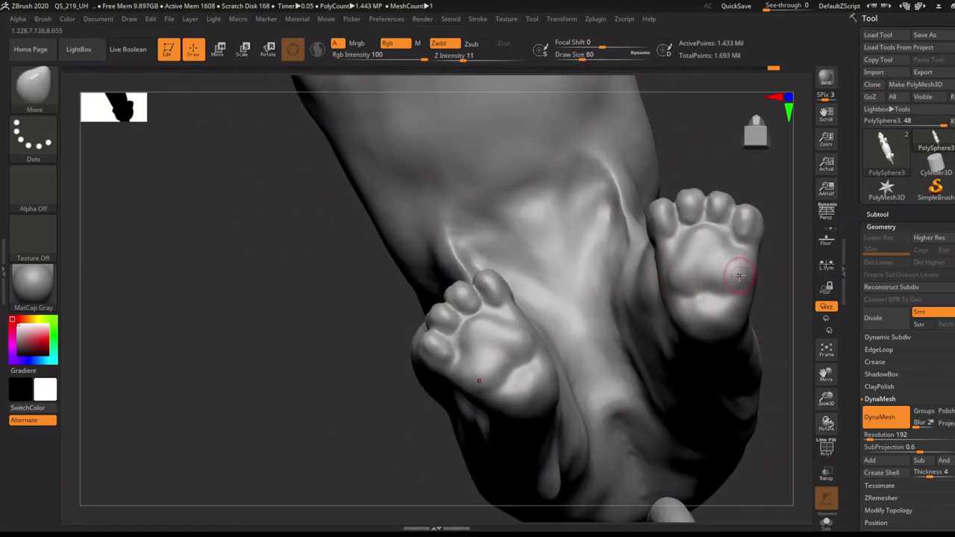
{"action": "left_click_drag", "start_coordinate": [677, 293], "coordinate": [693, 277], "text": "shift"}
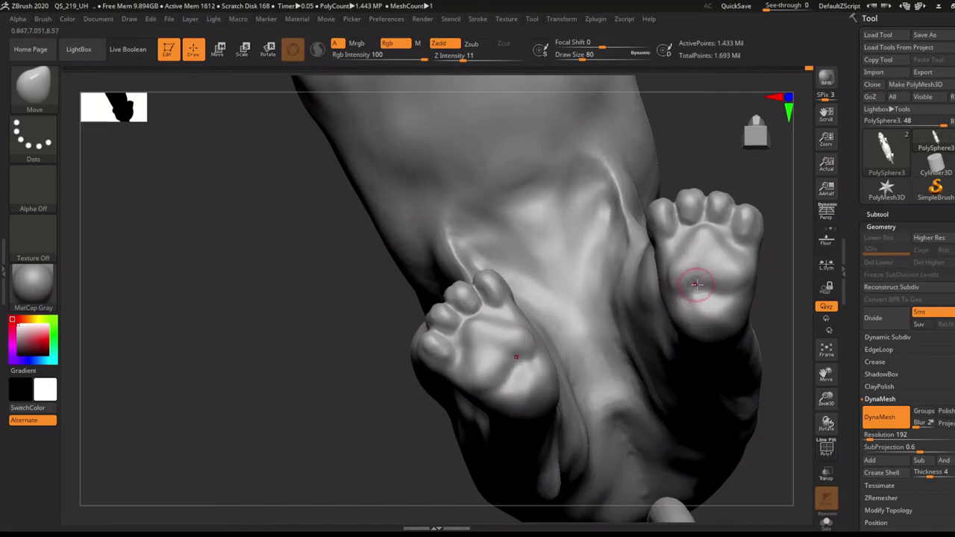
{"action": "right_click_drag", "start_coordinate": [635, 331], "coordinate": [584, 302], "text": "alt"}
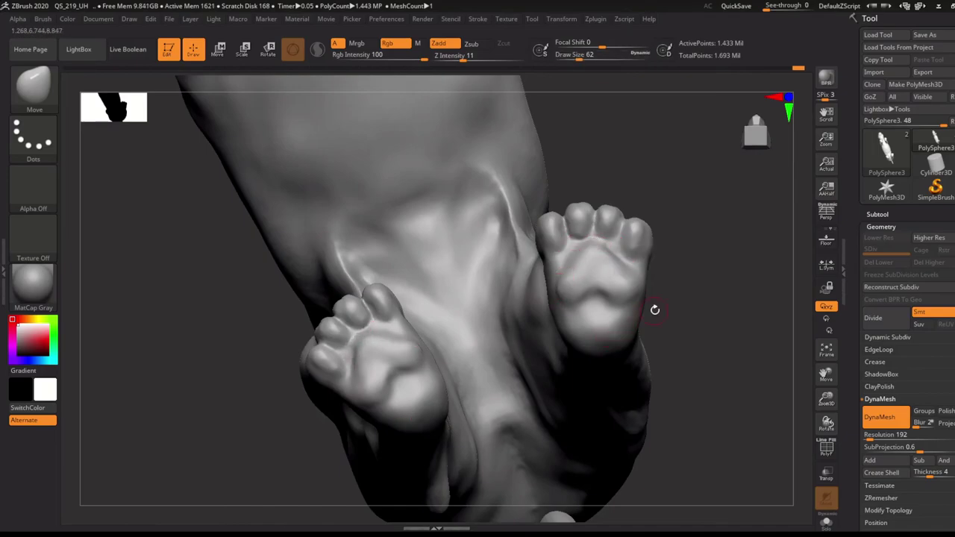
{"action": "mouse_move", "coordinate": [655, 309]}
{"action": "left_mouse_down"}
{"action": "mouse_move", "coordinate": [667, 191]}
{"action": "mouse_move", "coordinate": [685, 316]}
{"action": "mouse_move", "coordinate": [658, 282]}
{"action": "mouse_move", "coordinate": [679, 231]}
{"action": "mouse_move", "coordinate": [556, 267]}
{"action": "left_mouse_up"}
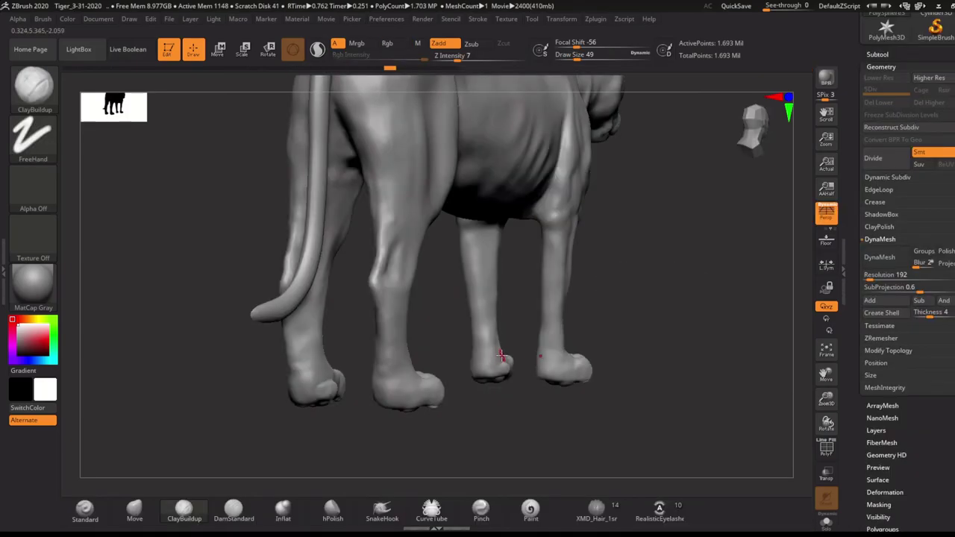
Build dewclaws above the front paws at brush size 31, then smooth them at size 39.
{"action": "mouse_move", "coordinate": [503, 362]}
{"action": "left_mouse_down"}
{"action": "mouse_move", "coordinate": [565, 421]}
{"action": "mouse_move", "coordinate": [533, 403]}
{"action": "mouse_move", "coordinate": [499, 431]}
{"action": "mouse_move", "coordinate": [500, 385]}
{"action": "mouse_move", "coordinate": [543, 477]}
{"action": "left_mouse_up"}
{"action": "right_click_drag", "start_coordinate": [544, 478], "coordinate": [478, 358], "text": "ctrl"}
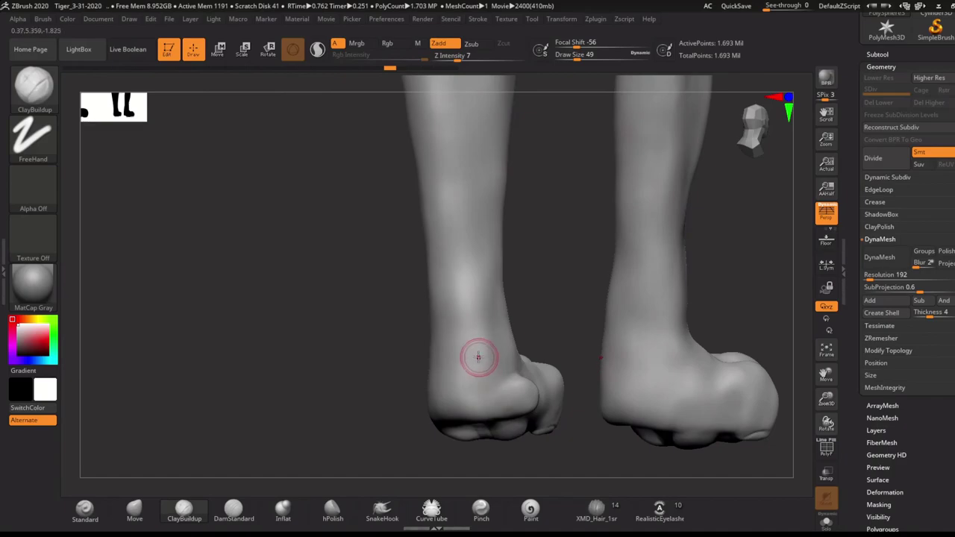
{"action": "key", "text": "s"}
{"action": "left_click_drag", "start_coordinate": [480, 361], "coordinate": [458, 358]}
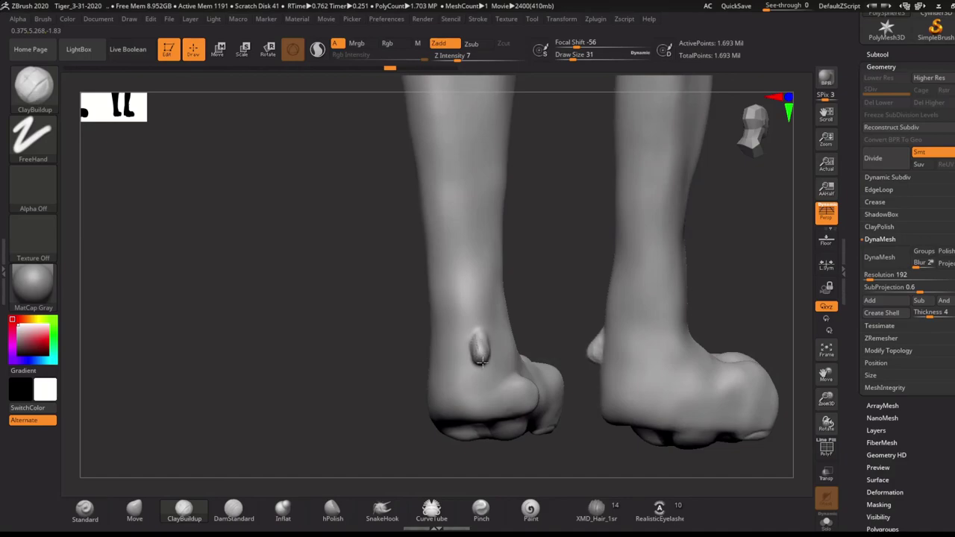
{"action": "left_click_drag", "start_coordinate": [448, 369], "coordinate": [453, 340]}
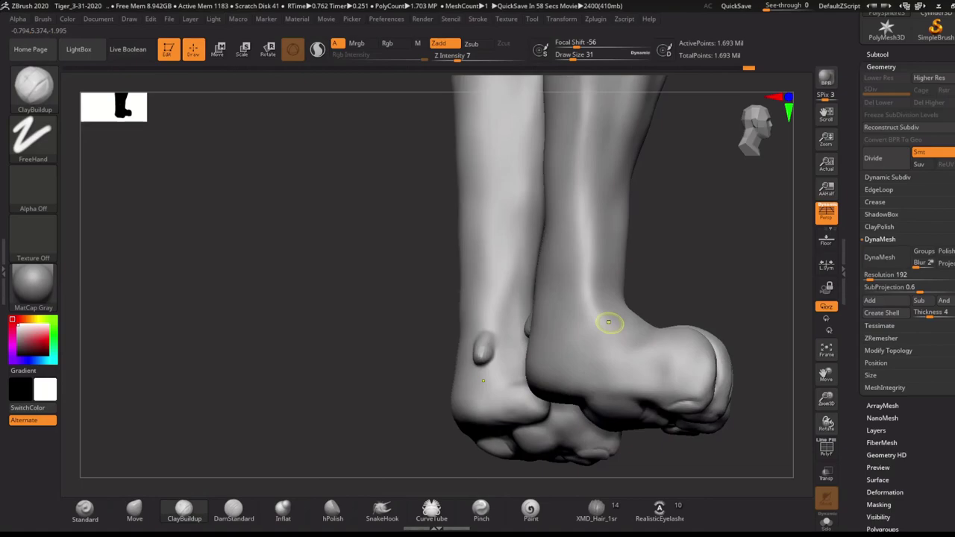
{"action": "mouse_move", "coordinate": [740, 409]}
{"action": "right_mouse_down", "text": "ctrl"}
{"action": "mouse_move", "coordinate": [562, 385]}
{"action": "mouse_move", "coordinate": [518, 367]}
{"action": "mouse_move", "coordinate": [537, 394]}
{"action": "mouse_move", "coordinate": [547, 389]}
{"action": "mouse_move", "coordinate": [427, 411]}
{"action": "right_mouse_up", "text": "ctrl"}
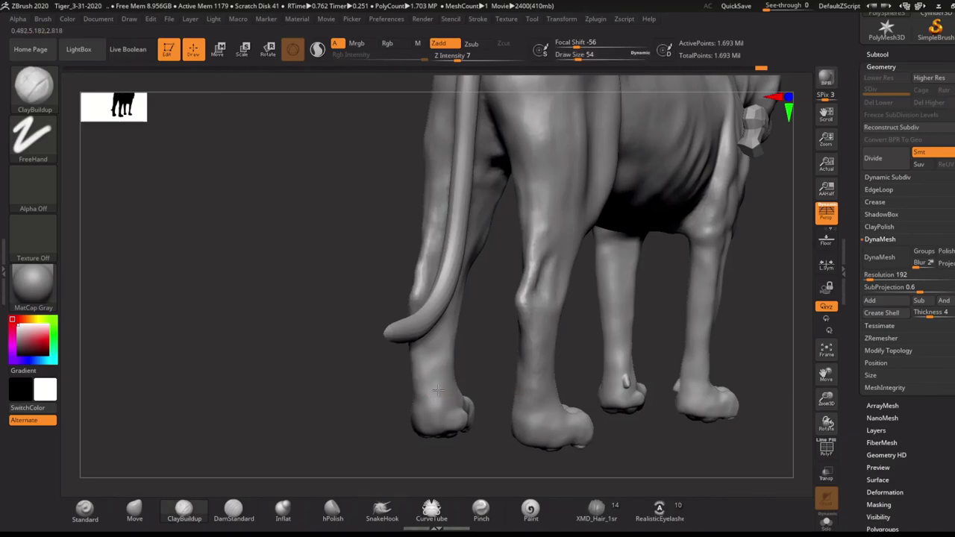
{"action": "type", "text": "s39"}
{"action": "key", "text": "Return"}
{"action": "key", "text": "shift"}
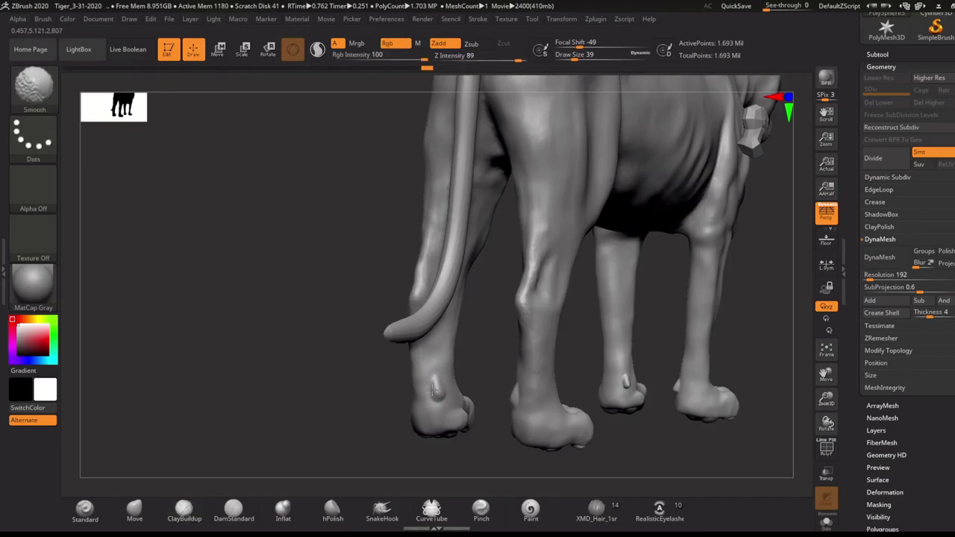
{"action": "mouse_move", "coordinate": [490, 420]}
{"action": "left_mouse_down", "text": "alt"}
{"action": "mouse_move", "coordinate": [465, 309]}
{"action": "mouse_move", "coordinate": [464, 422]}
{"action": "mouse_move", "coordinate": [518, 435]}
{"action": "mouse_move", "coordinate": [538, 388]}
{"action": "left_mouse_up", "text": "alt"}
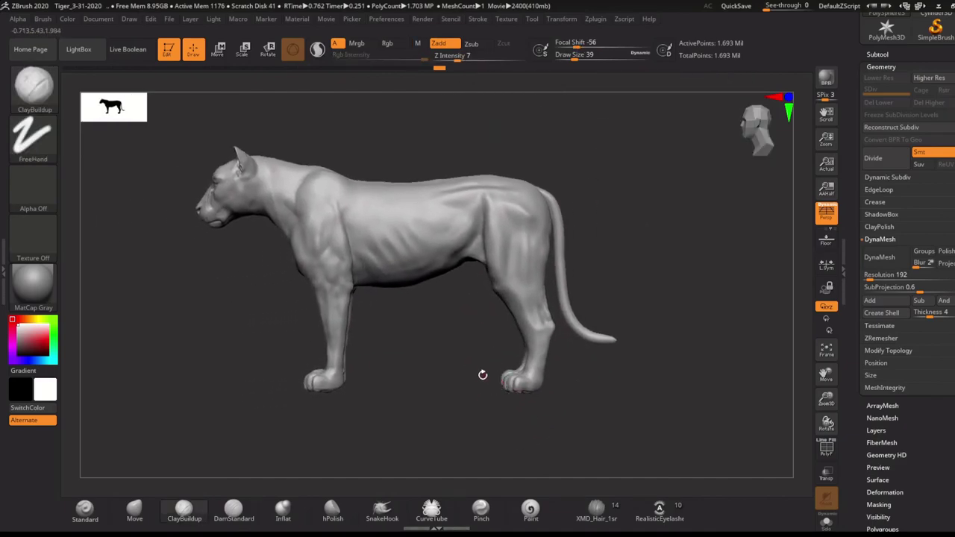
Turn the lioness to a three-quarter front view and record a Movie > Turntable.
{"action": "mouse_move", "coordinate": [447, 383]}
{"action": "left_mouse_down"}
{"action": "mouse_move", "coordinate": [471, 391]}
{"action": "mouse_move", "coordinate": [480, 378]}
{"action": "mouse_move", "coordinate": [452, 383]}
{"action": "mouse_move", "coordinate": [521, 409]}
{"action": "left_mouse_up"}
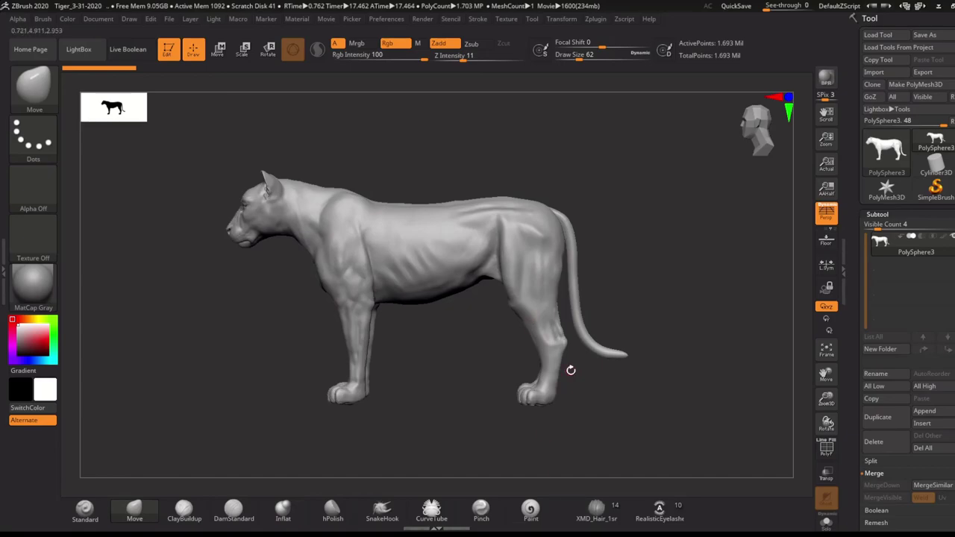
{"action": "mouse_move", "coordinate": [470, 353]}
{"action": "left_mouse_down"}
{"action": "mouse_move", "coordinate": [462, 404]}
{"action": "mouse_move", "coordinate": [614, 305]}
{"action": "mouse_move", "coordinate": [608, 296]}
{"action": "mouse_move", "coordinate": [606, 316]}
{"action": "mouse_move", "coordinate": [607, 296]}
{"action": "mouse_move", "coordinate": [635, 320]}
{"action": "mouse_move", "coordinate": [614, 315]}
{"action": "mouse_move", "coordinate": [633, 314]}
{"action": "left_mouse_up"}
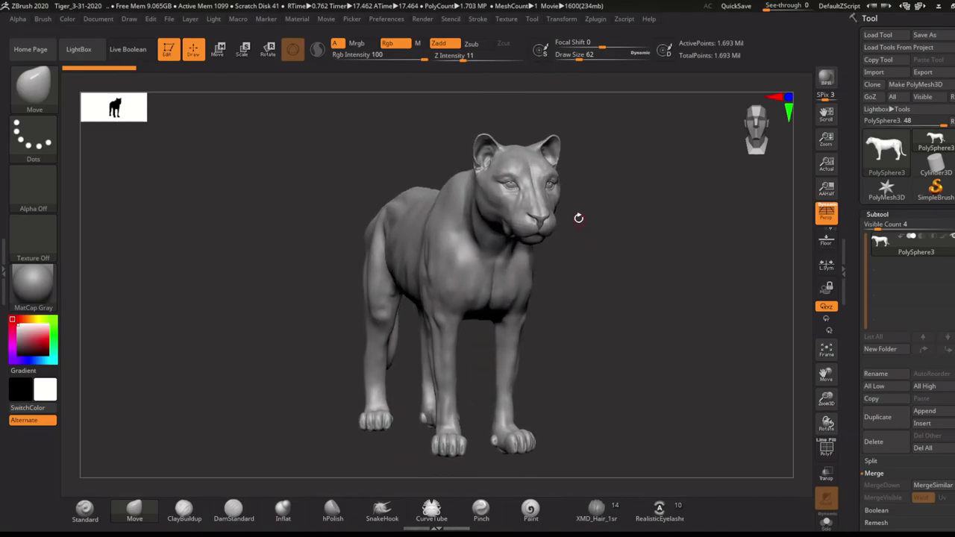
{"action": "left_click", "coordinate": [327, 19]}
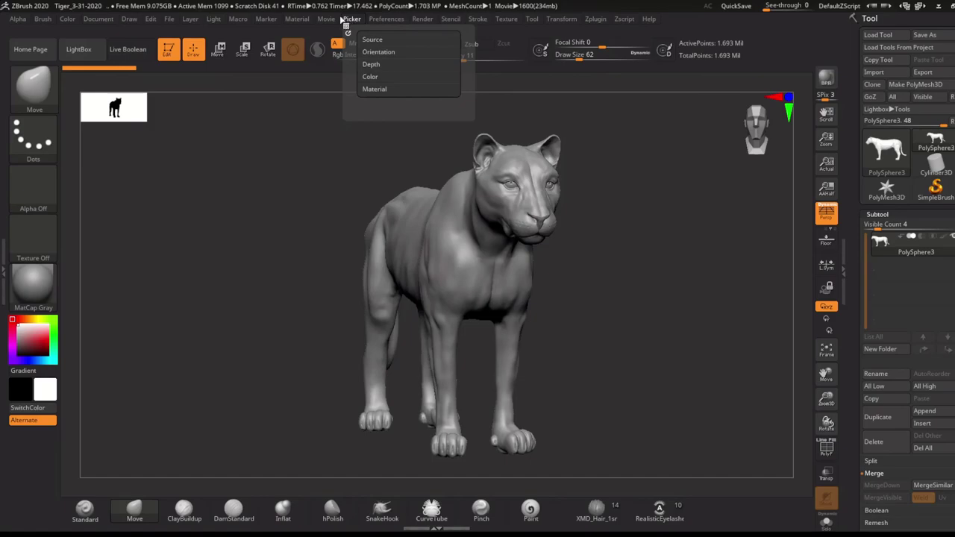
{"action": "left_click", "coordinate": [407, 73]}
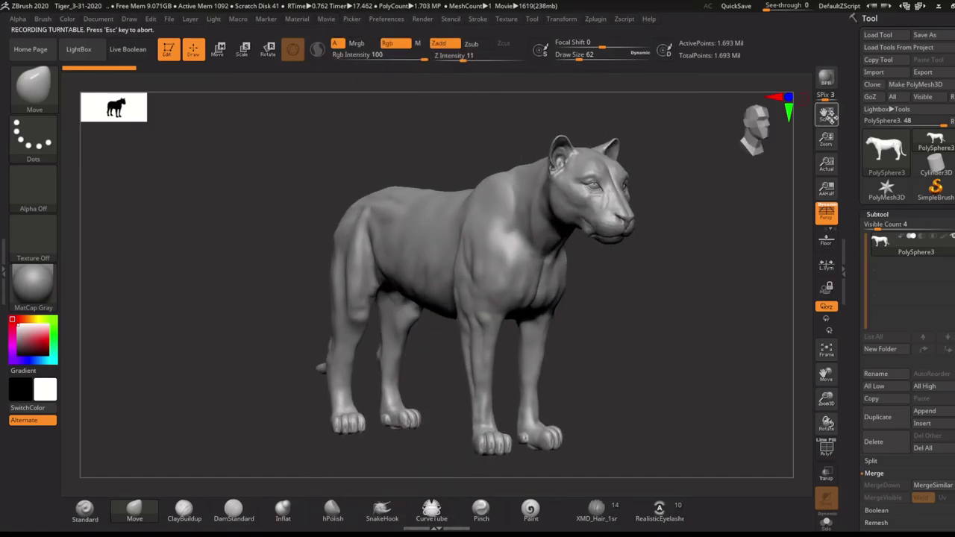